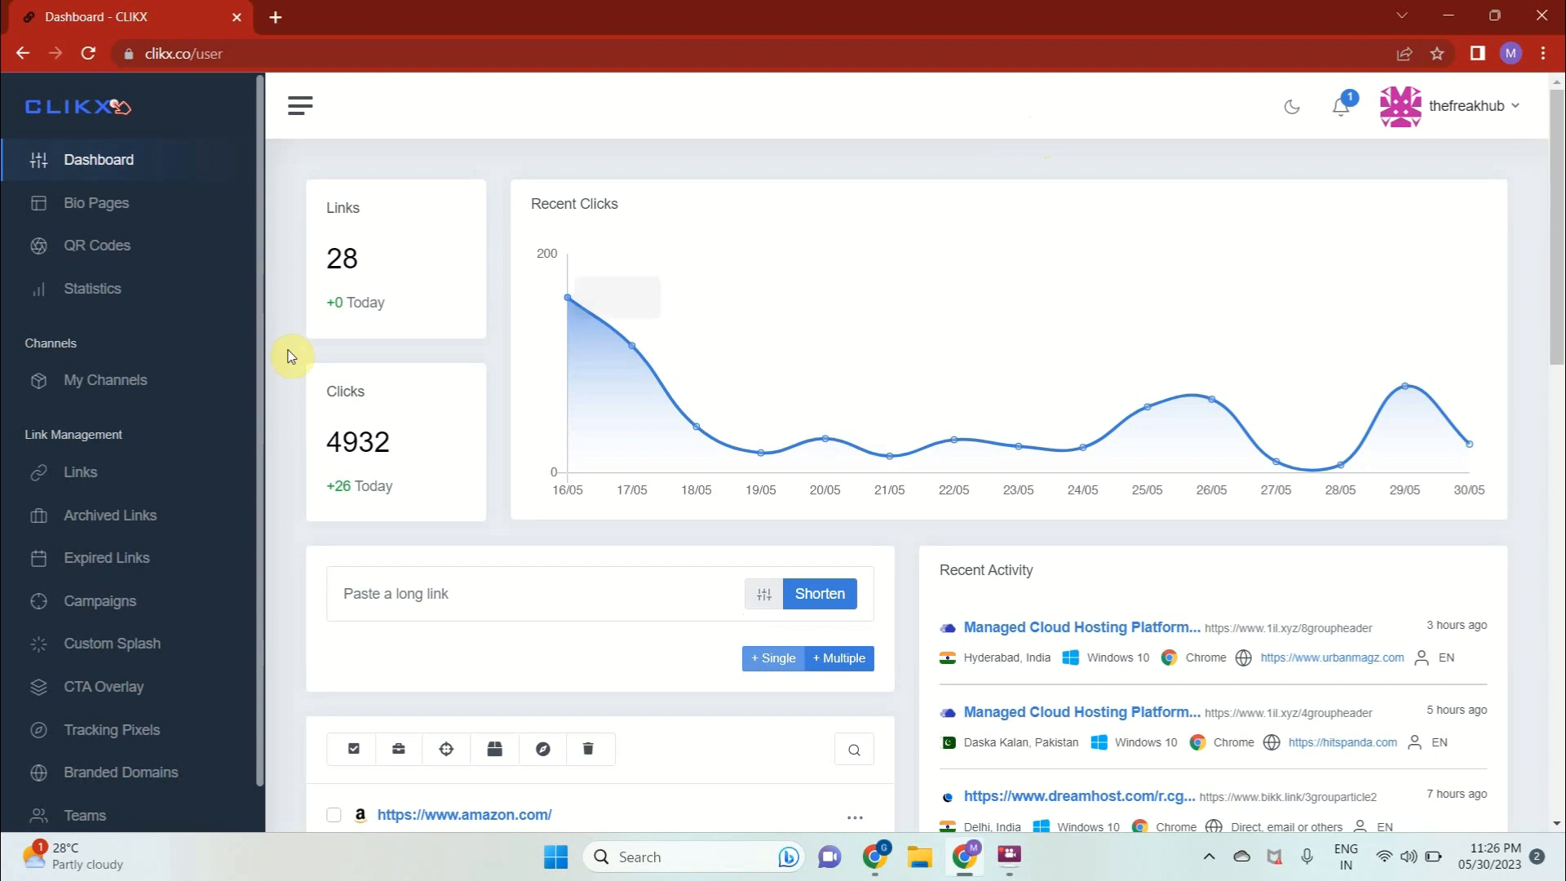
Open the form for adding a new branded domain
scroll(756, 447, down, 1)
scroll(756, 447, down, 4)
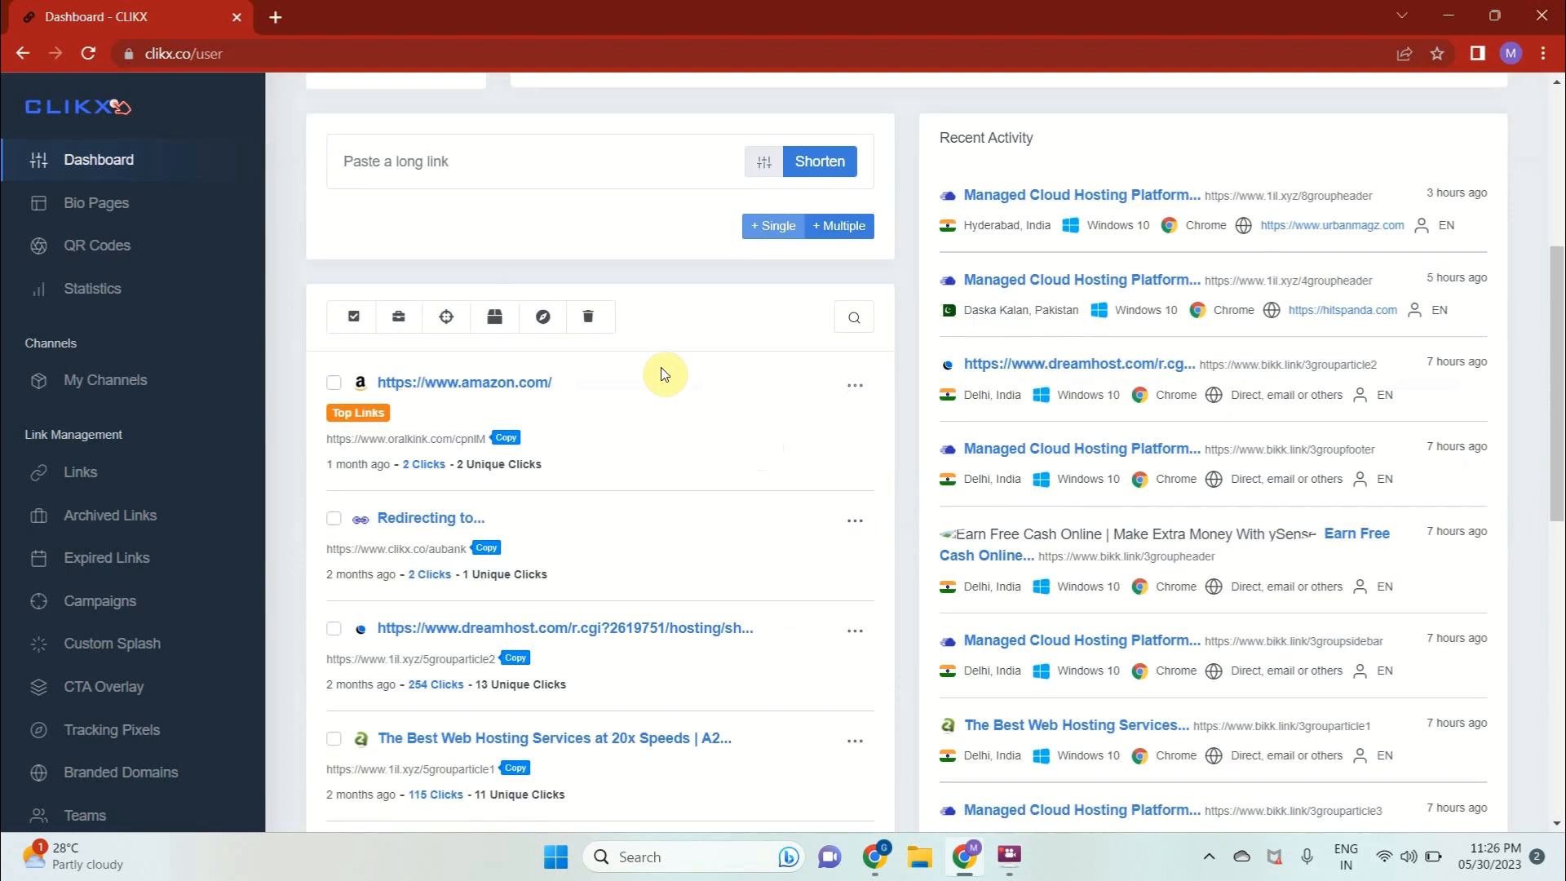
scroll(603, 314, up, 5)
scroll(605, 313, down, 3)
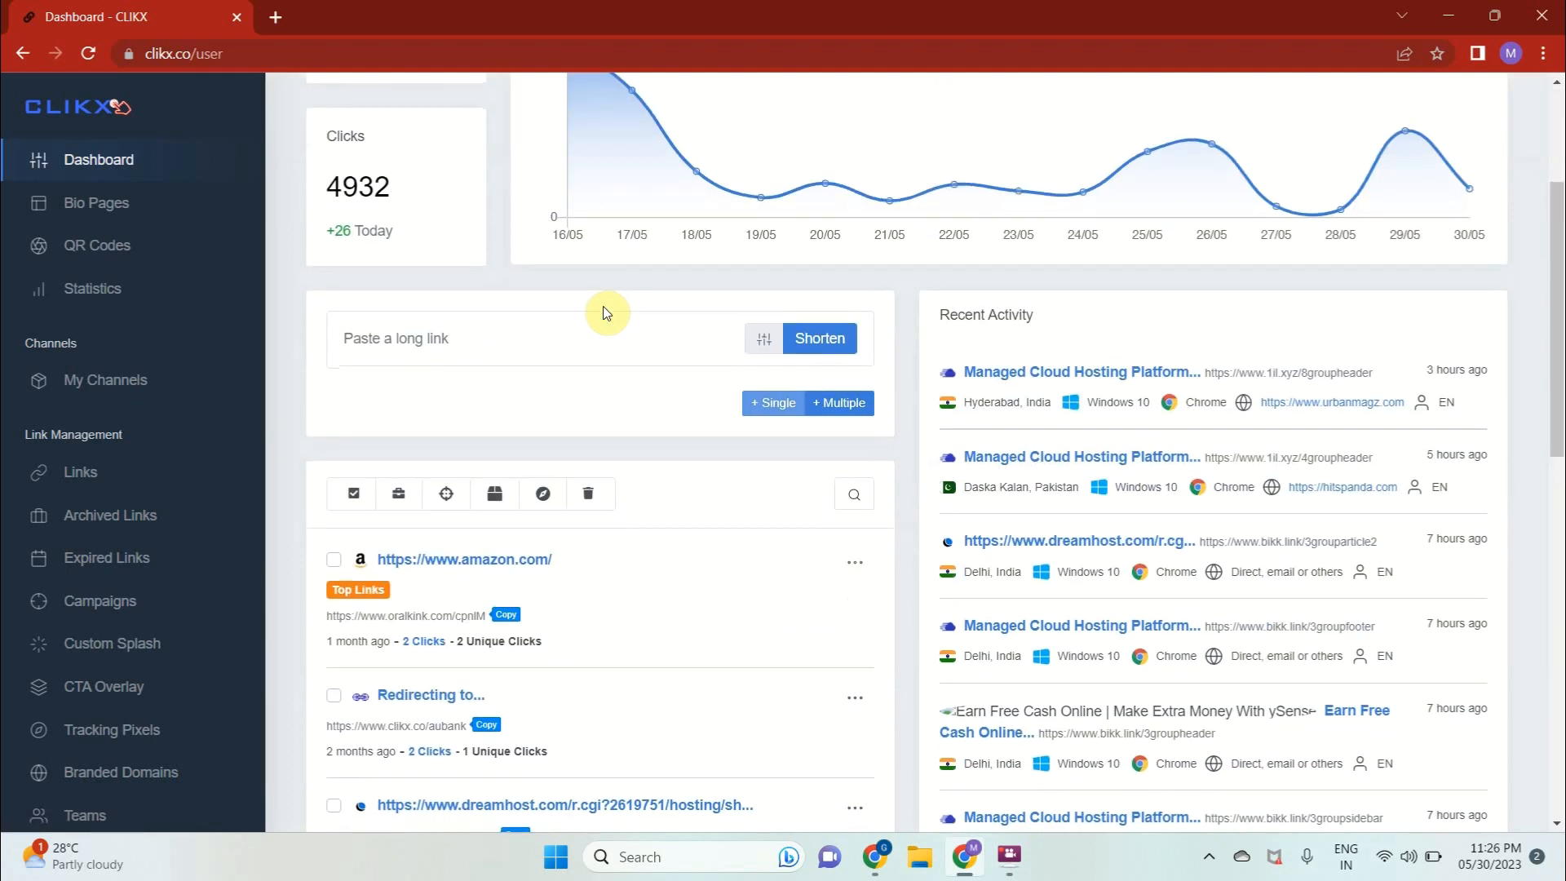
scroll(604, 311, up, 3)
scroll(126, 477, down, 1)
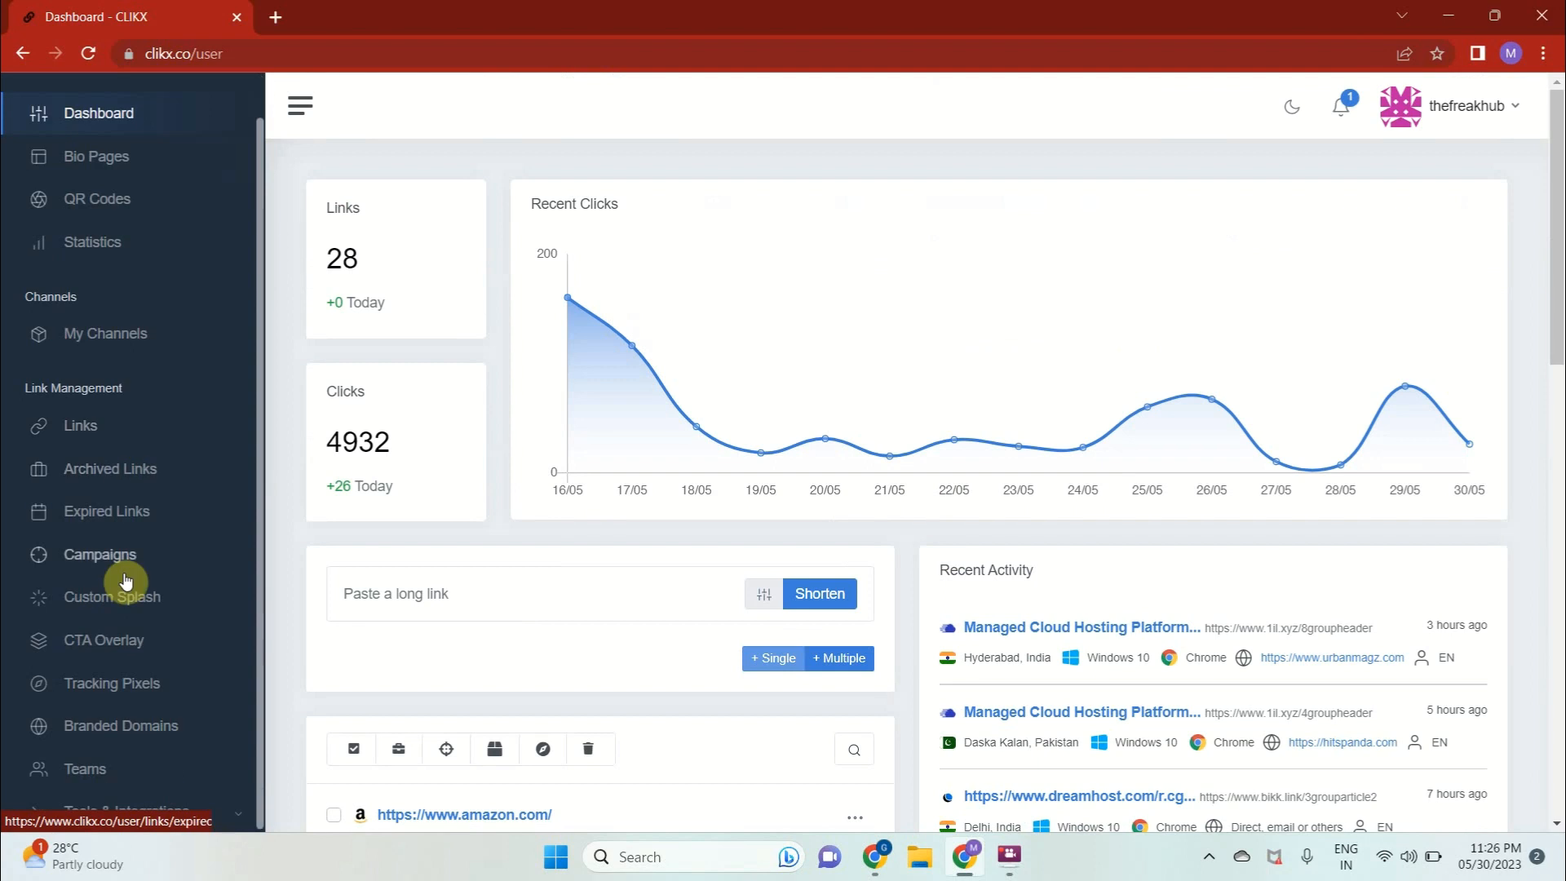
click(111, 720)
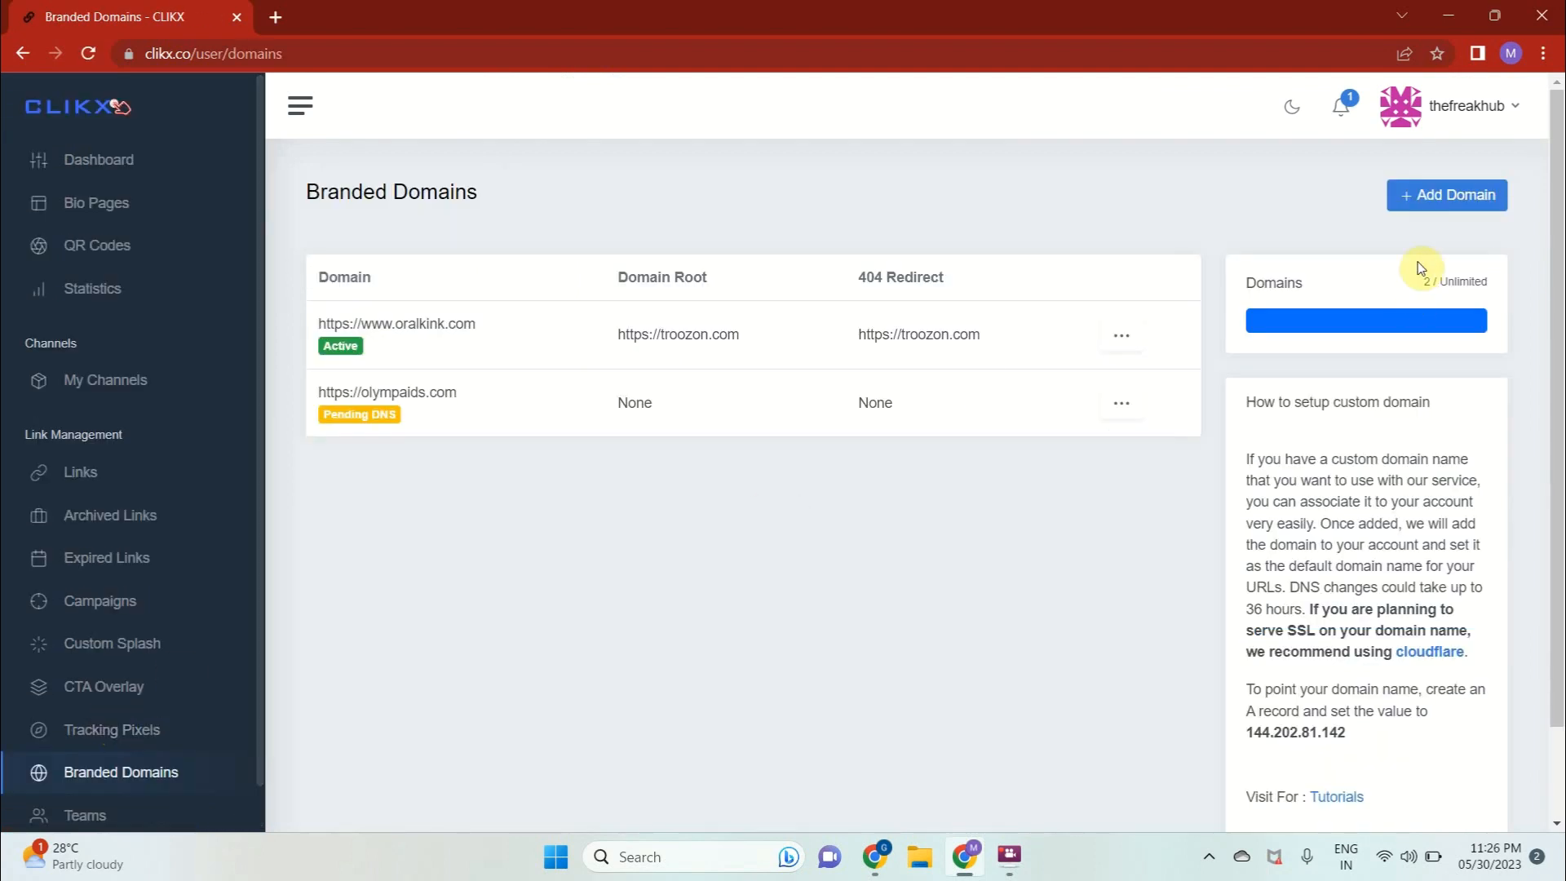
click(1436, 204)
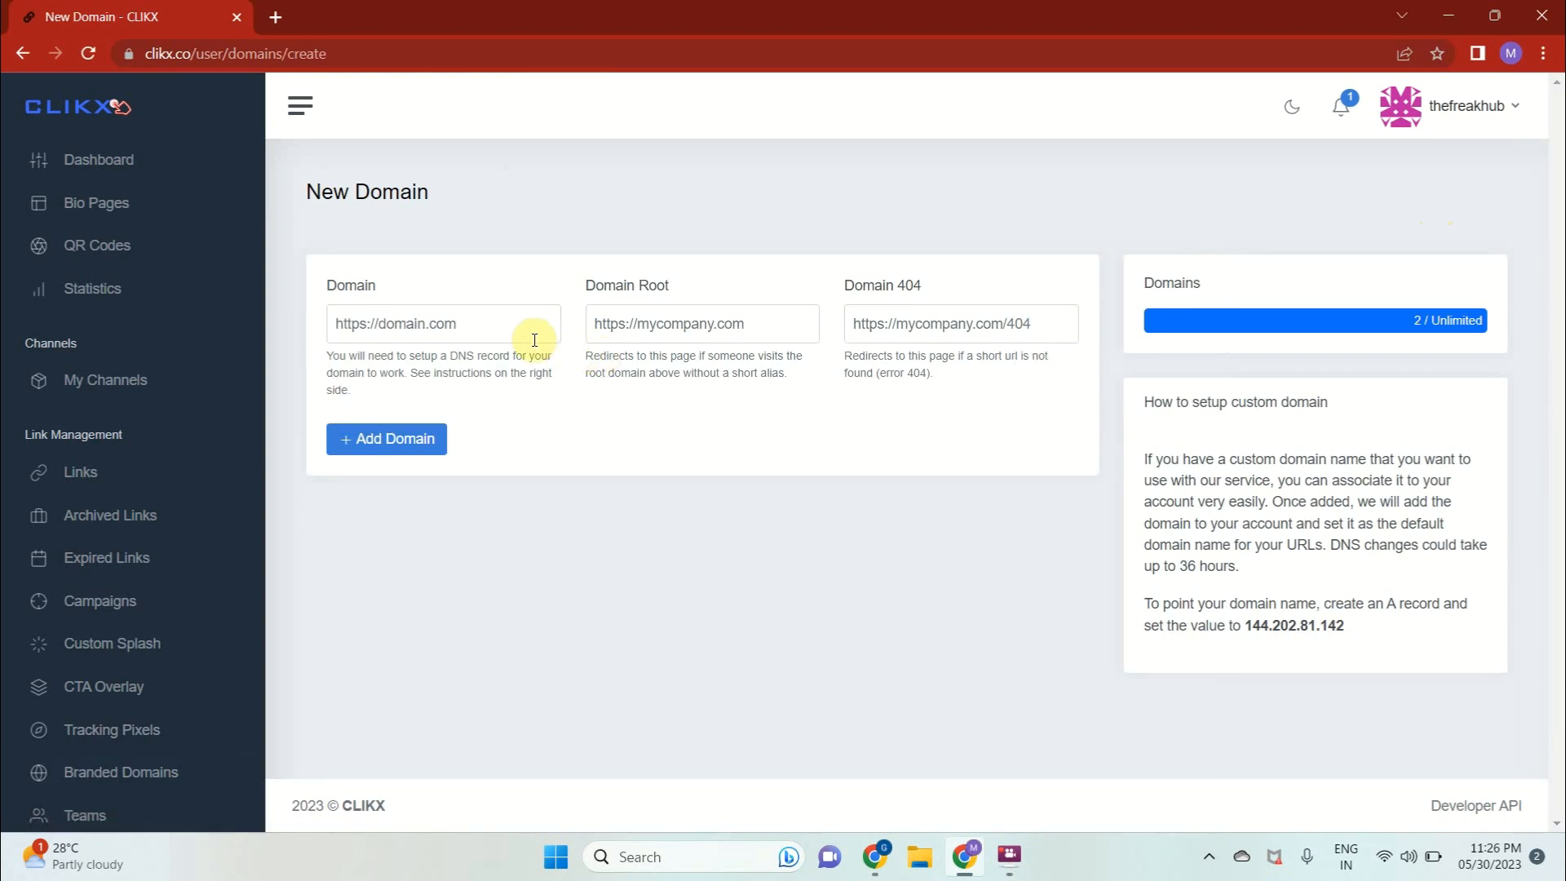
click(506, 332)
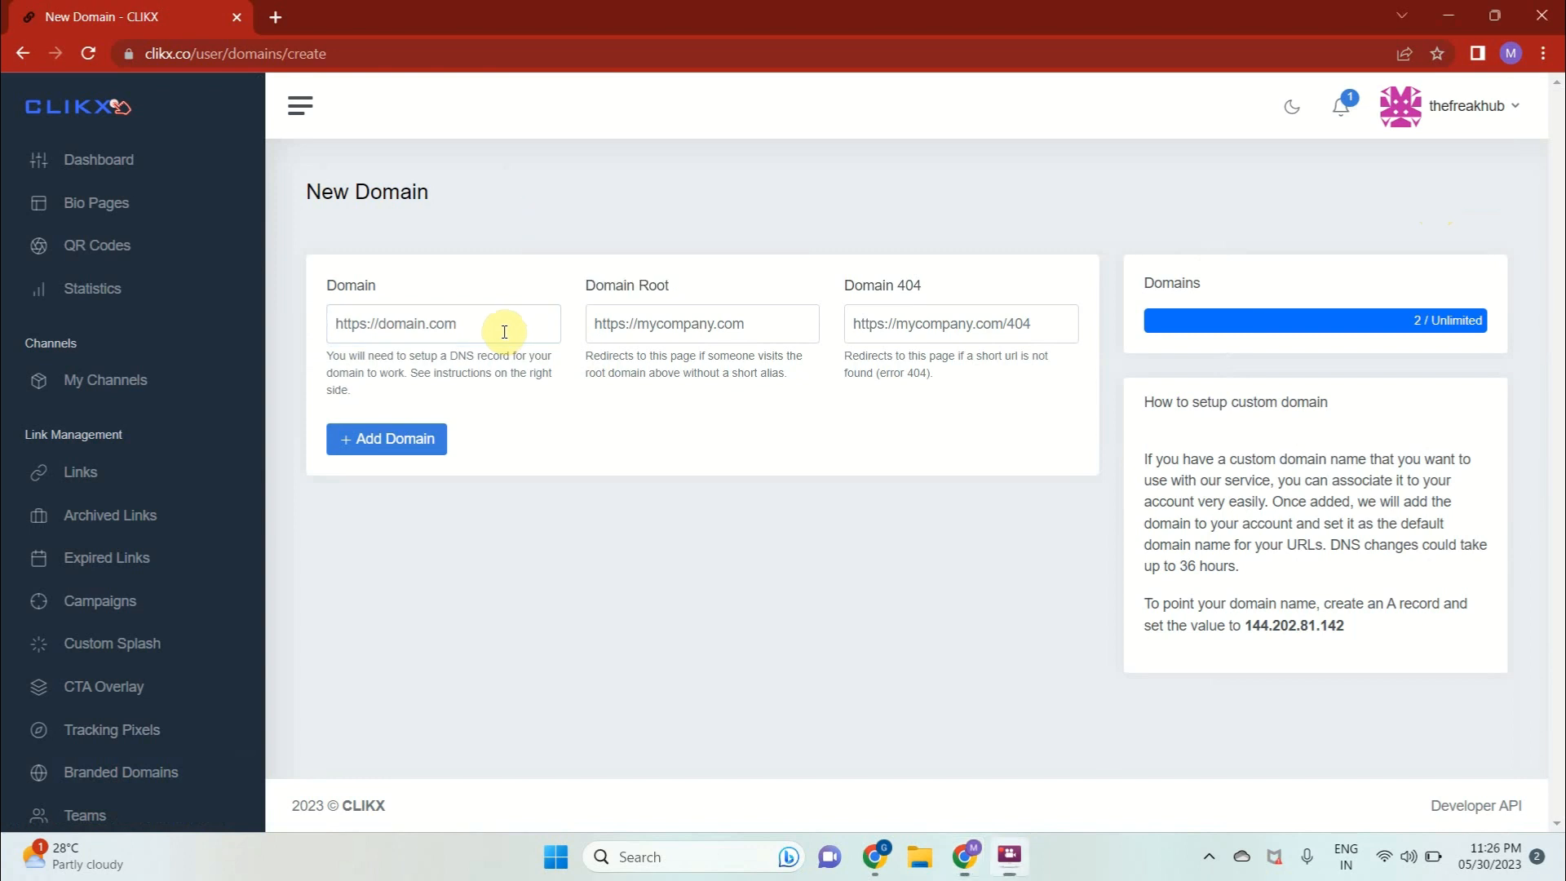
key(alt+Tab)
key(alt+Tab)
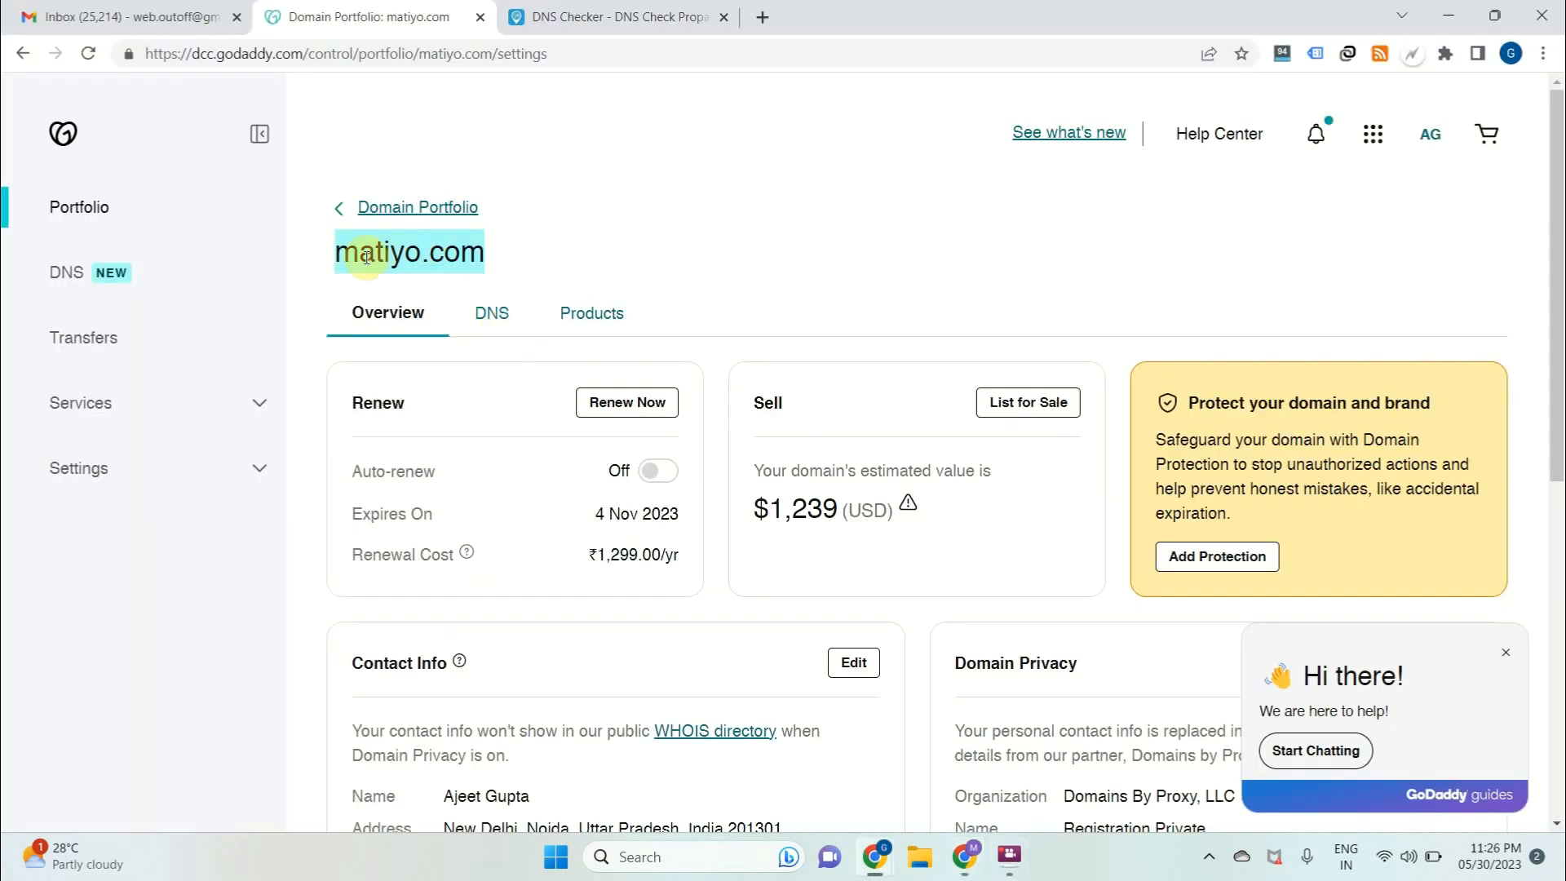
click(335, 252)
drag(411, 257, 500, 252)
key(ctrl+c)
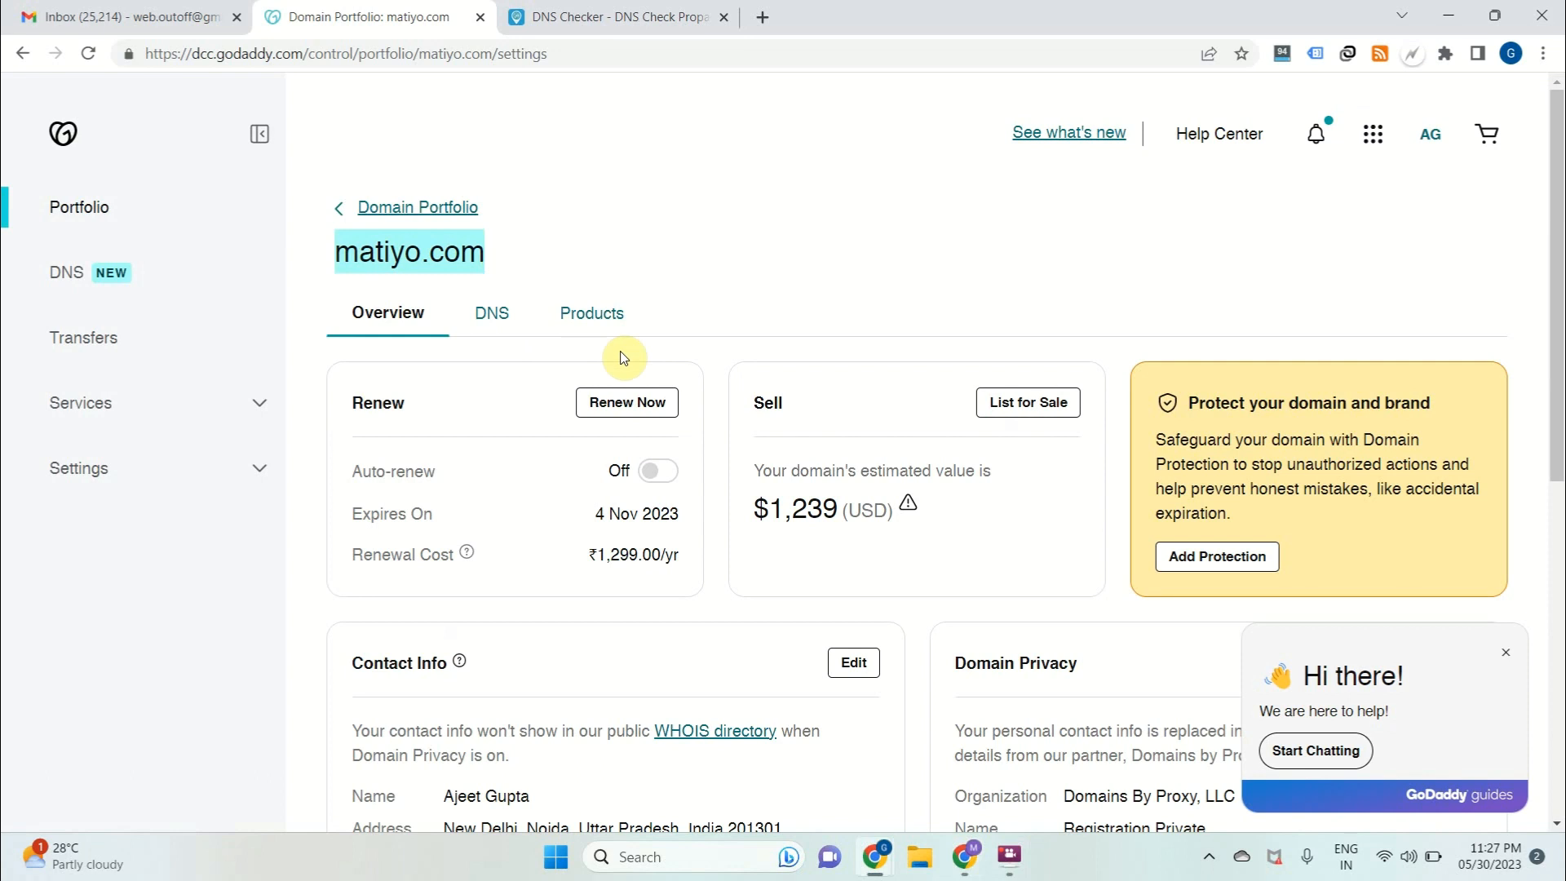
click(965, 855)
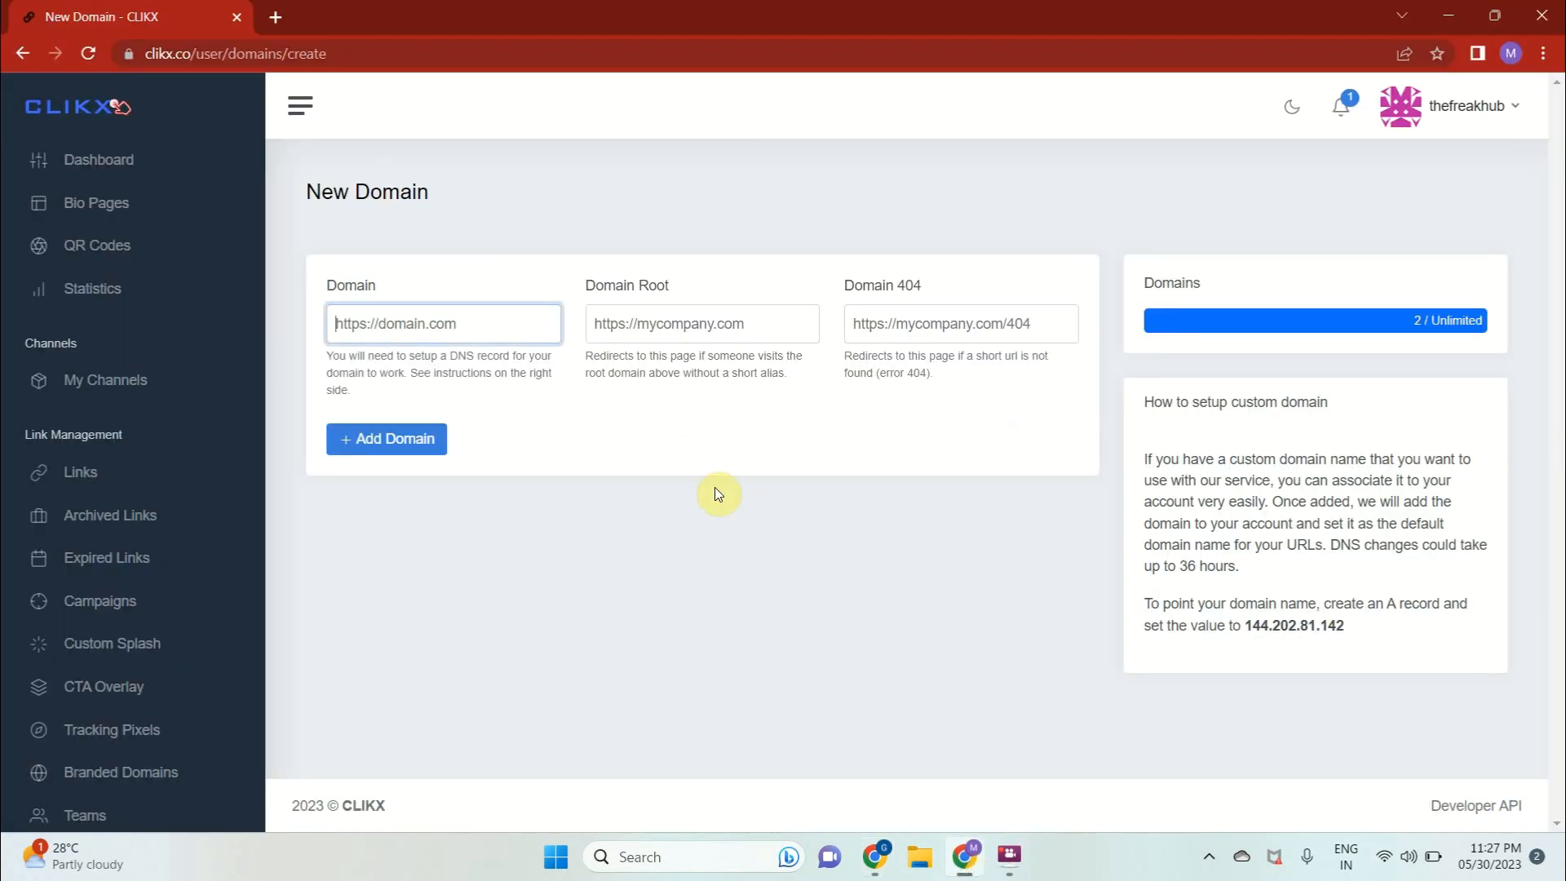
text(https://)
key(ctrl+v)
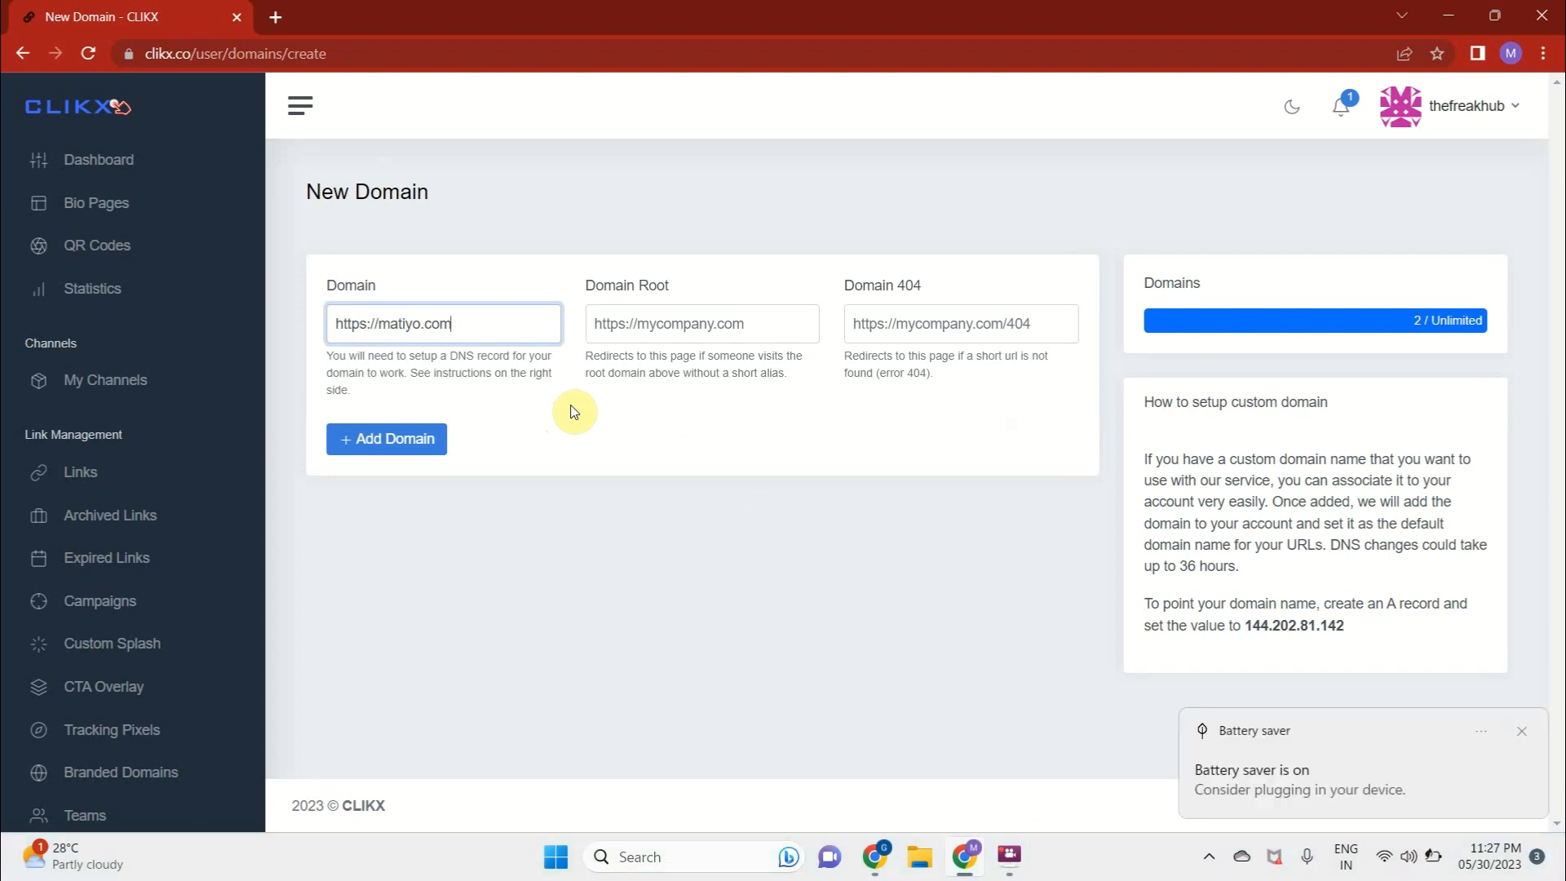
click(1255, 786)
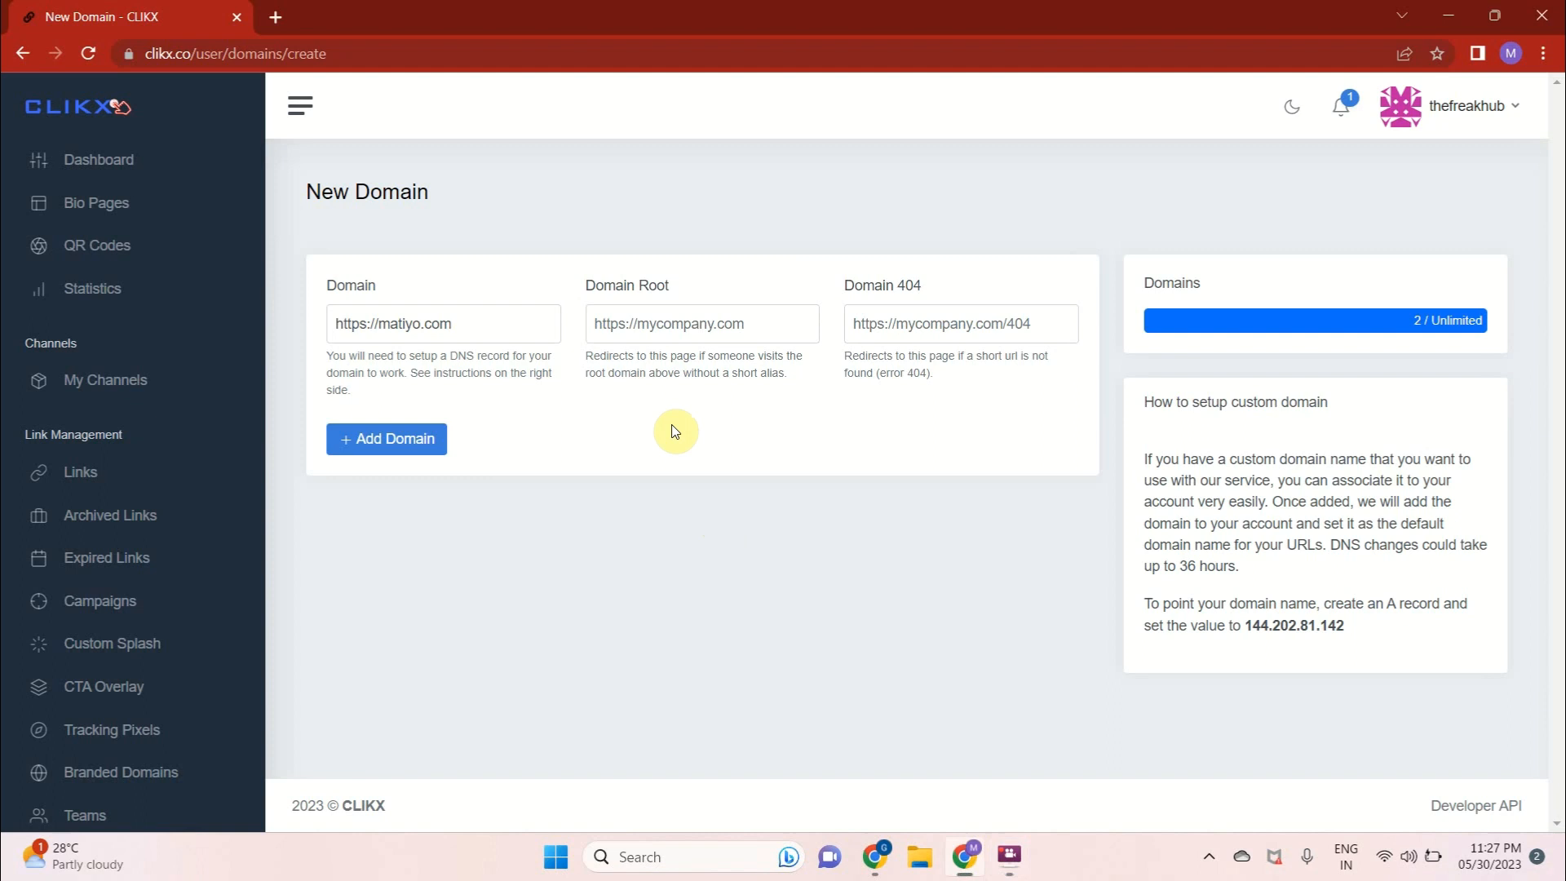
click(646, 340)
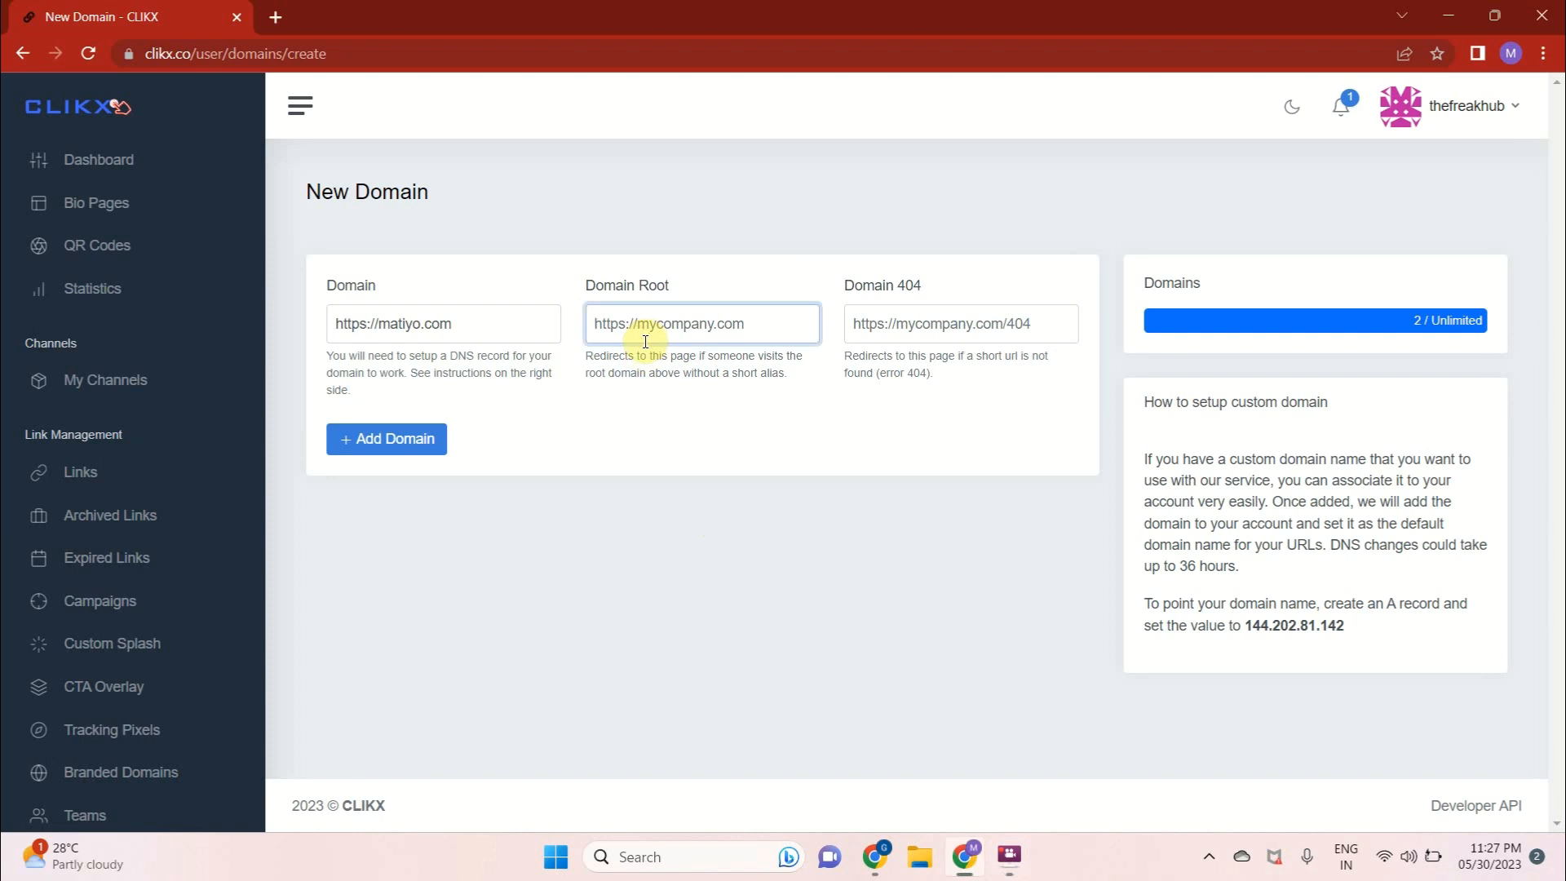
drag(371, 327, 463, 325)
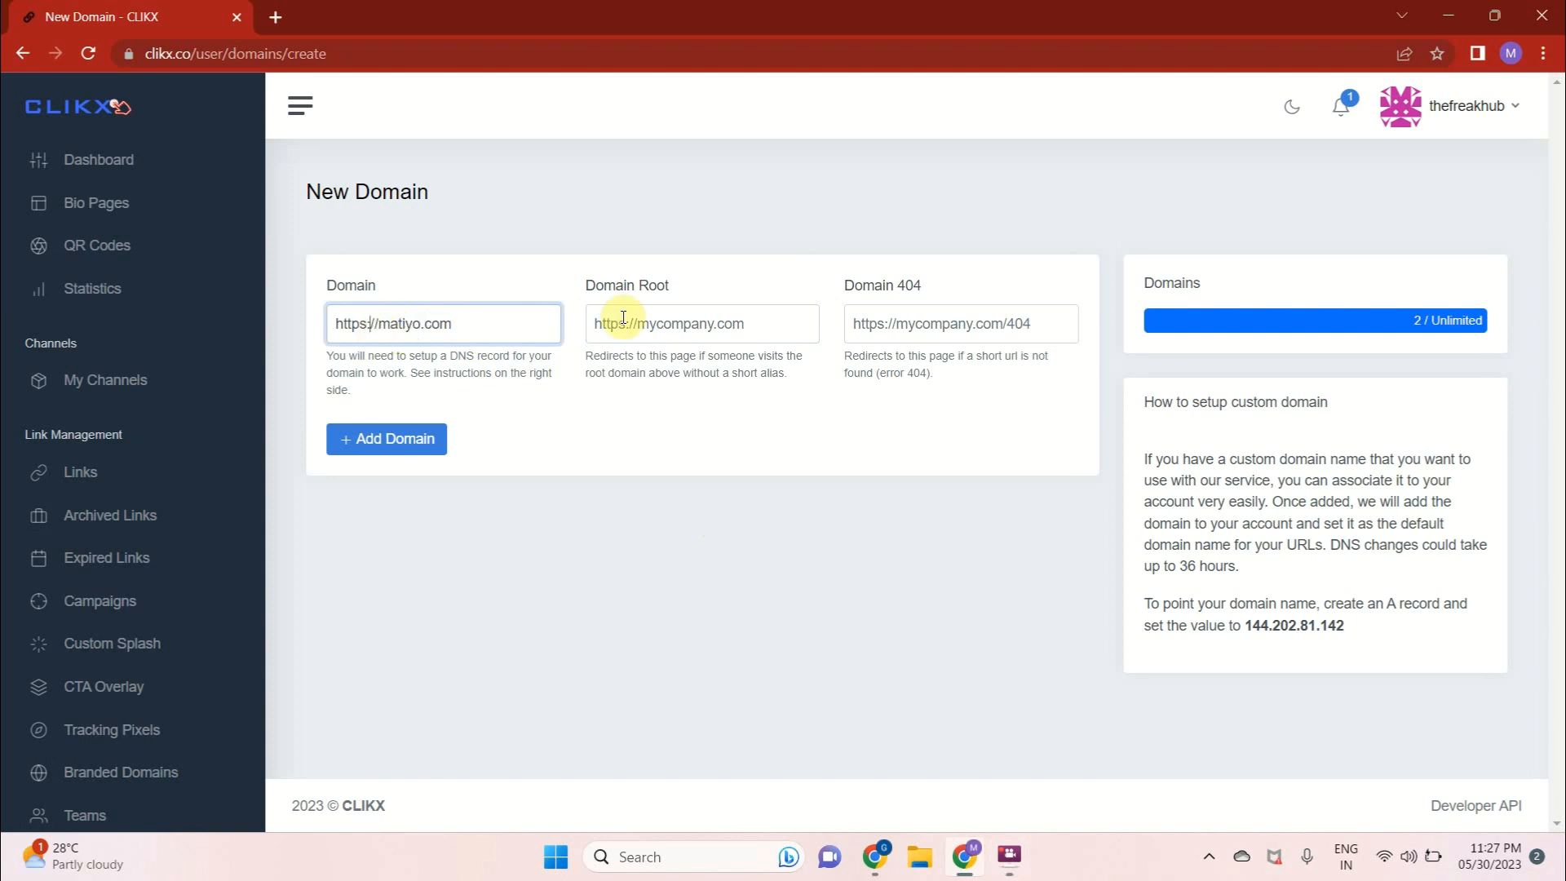
click(665, 326)
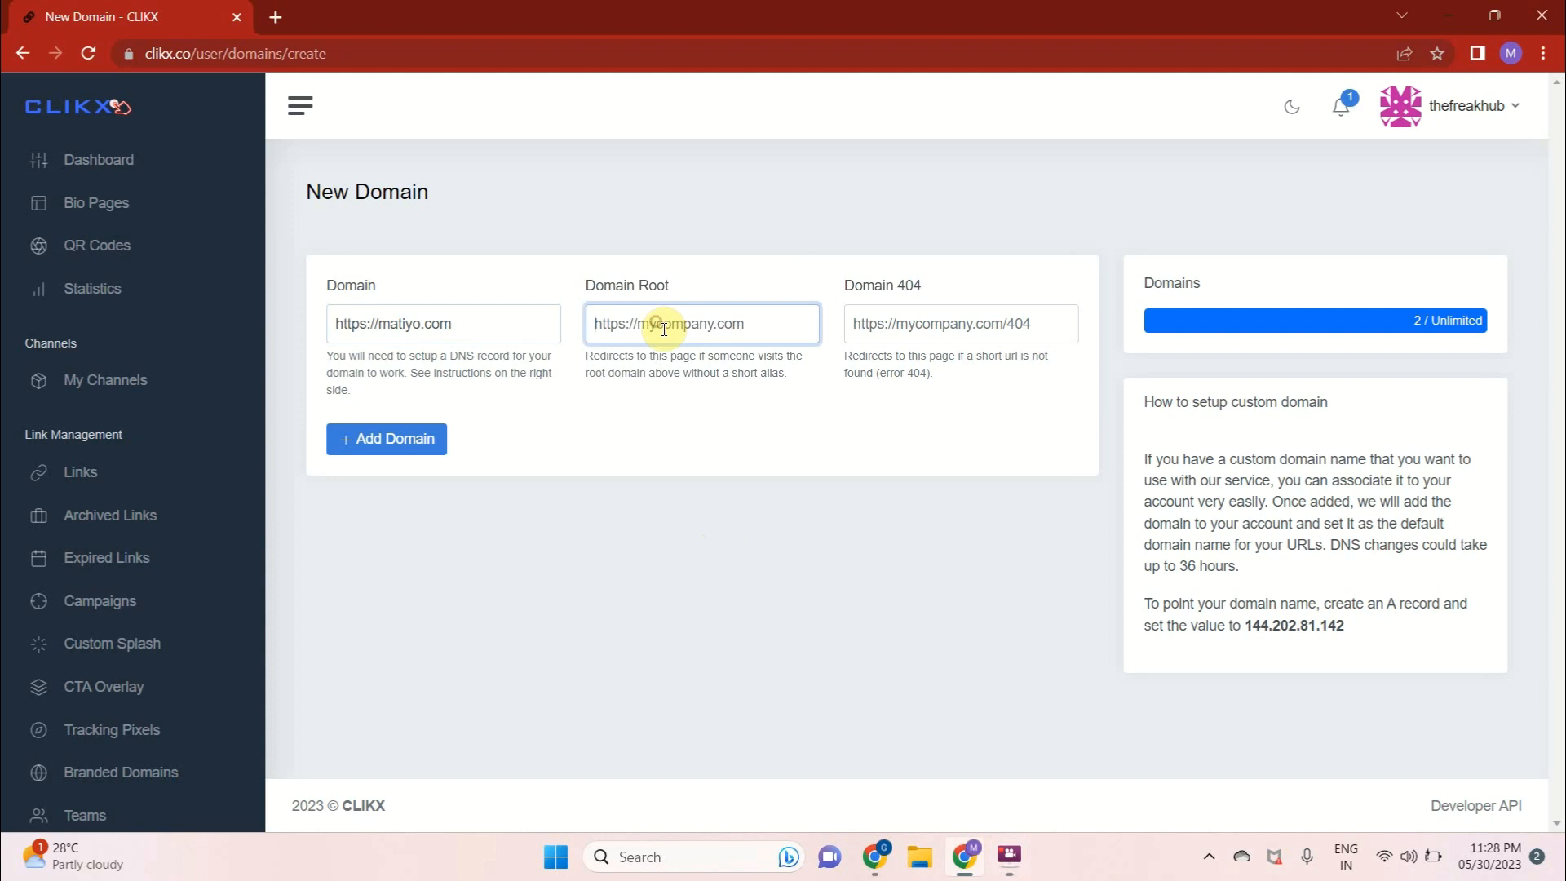
text(https://www.amazon)
text(.com)
triple_click(664, 326)
key(ctrl+c)
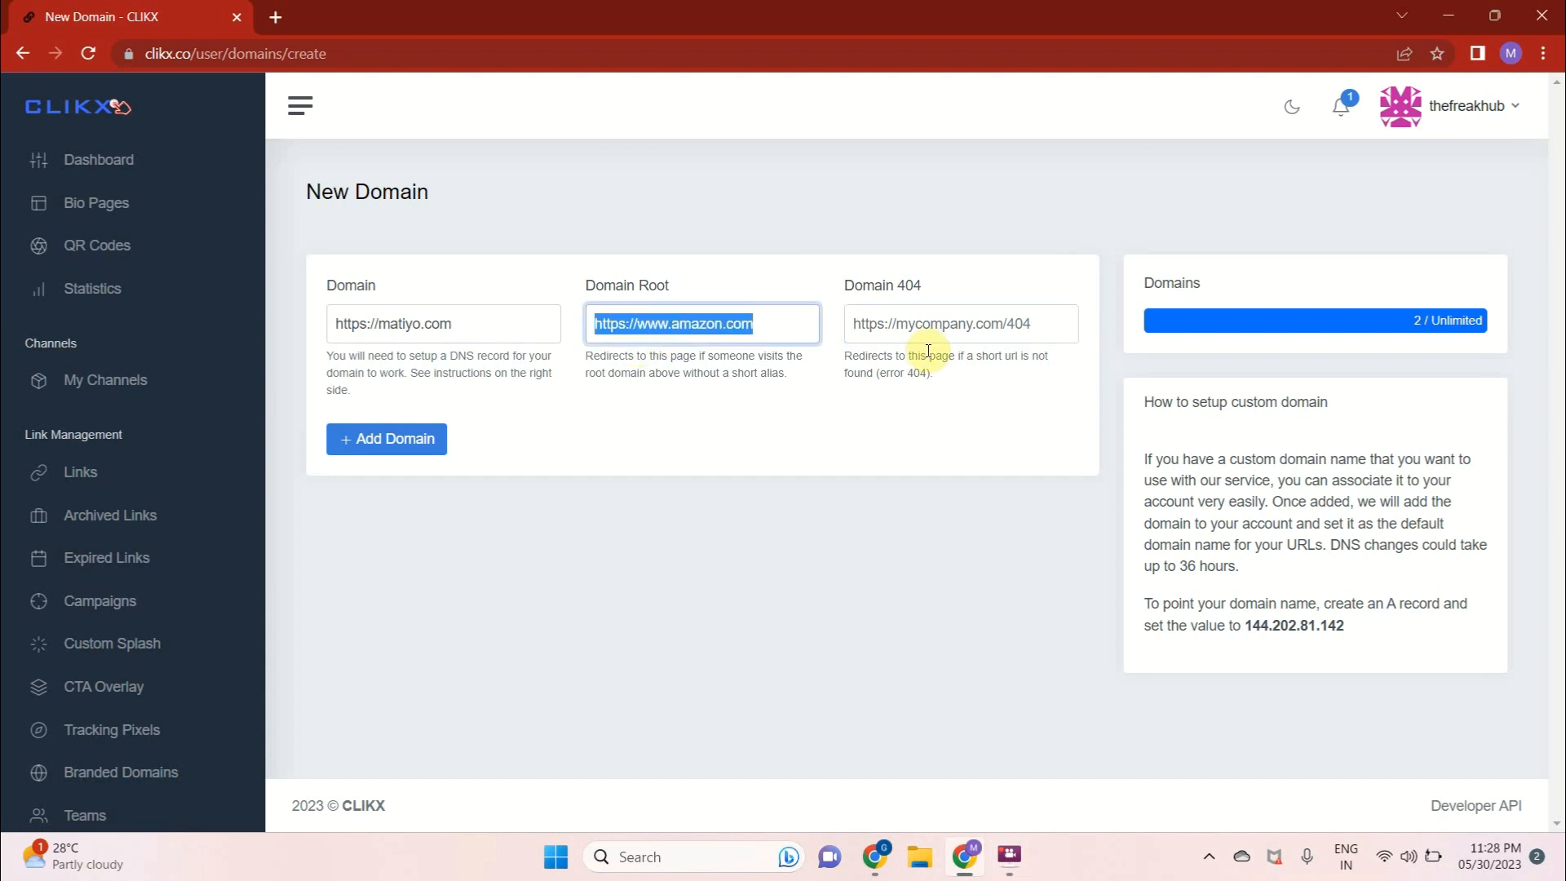
click(934, 323)
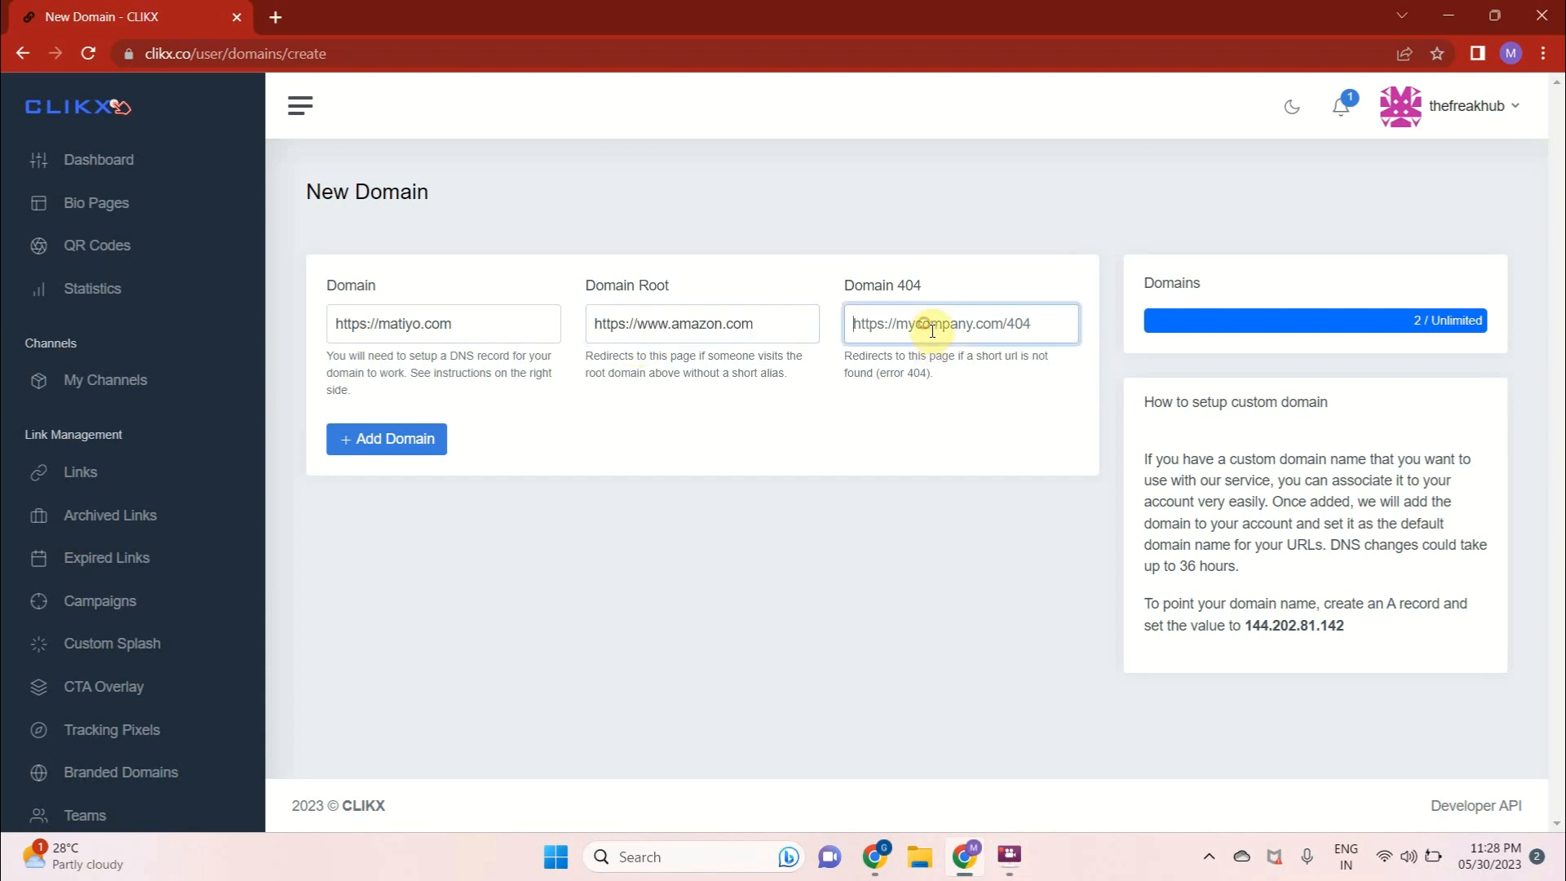
click(884, 286)
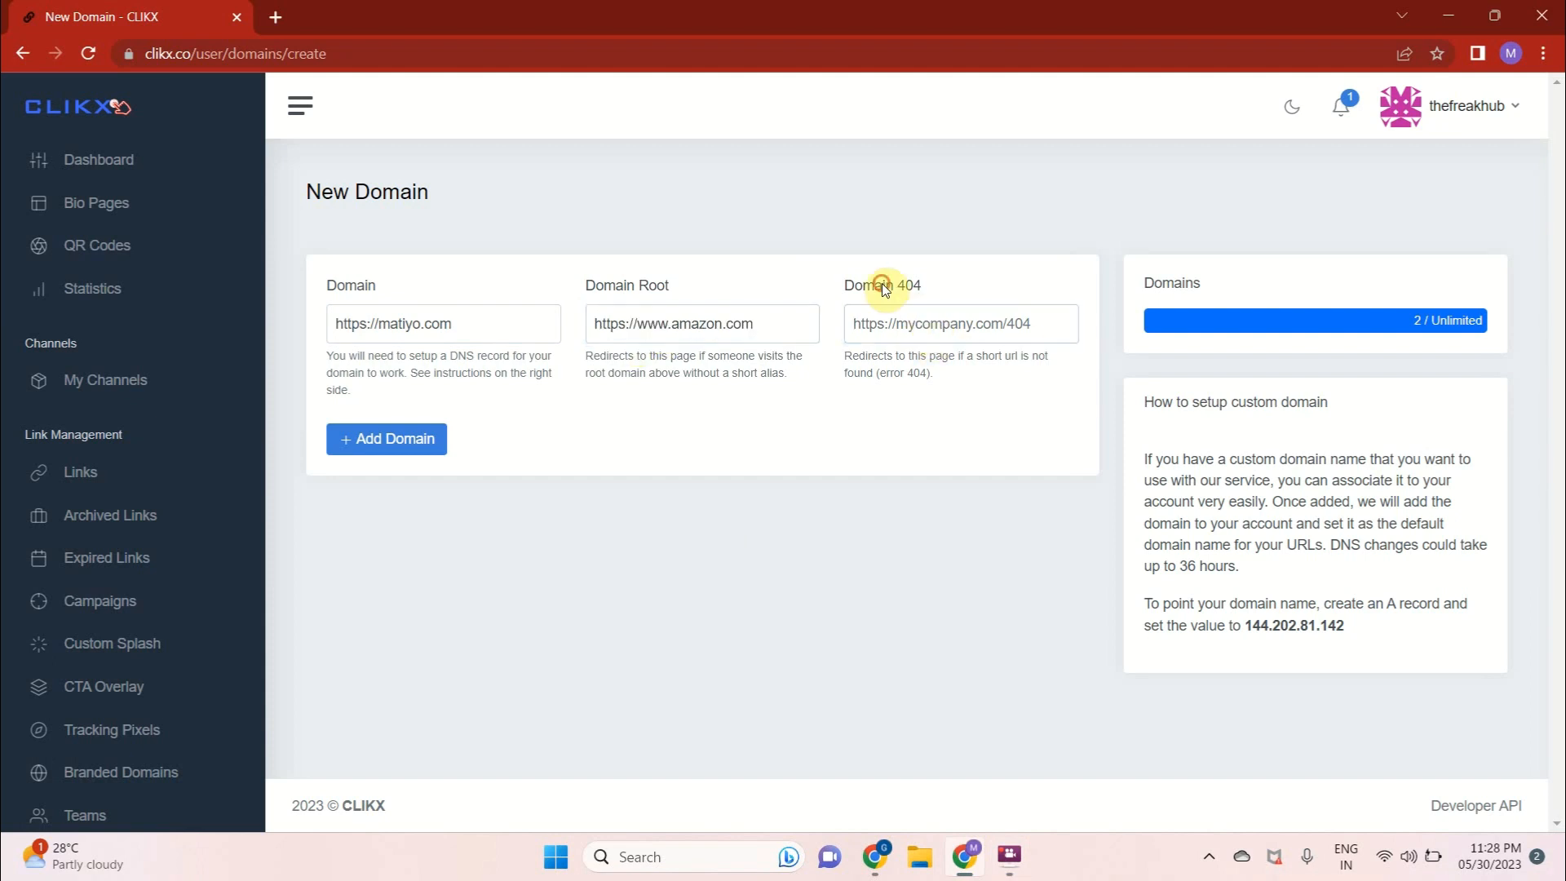
click(948, 327)
key(ctrl+v)
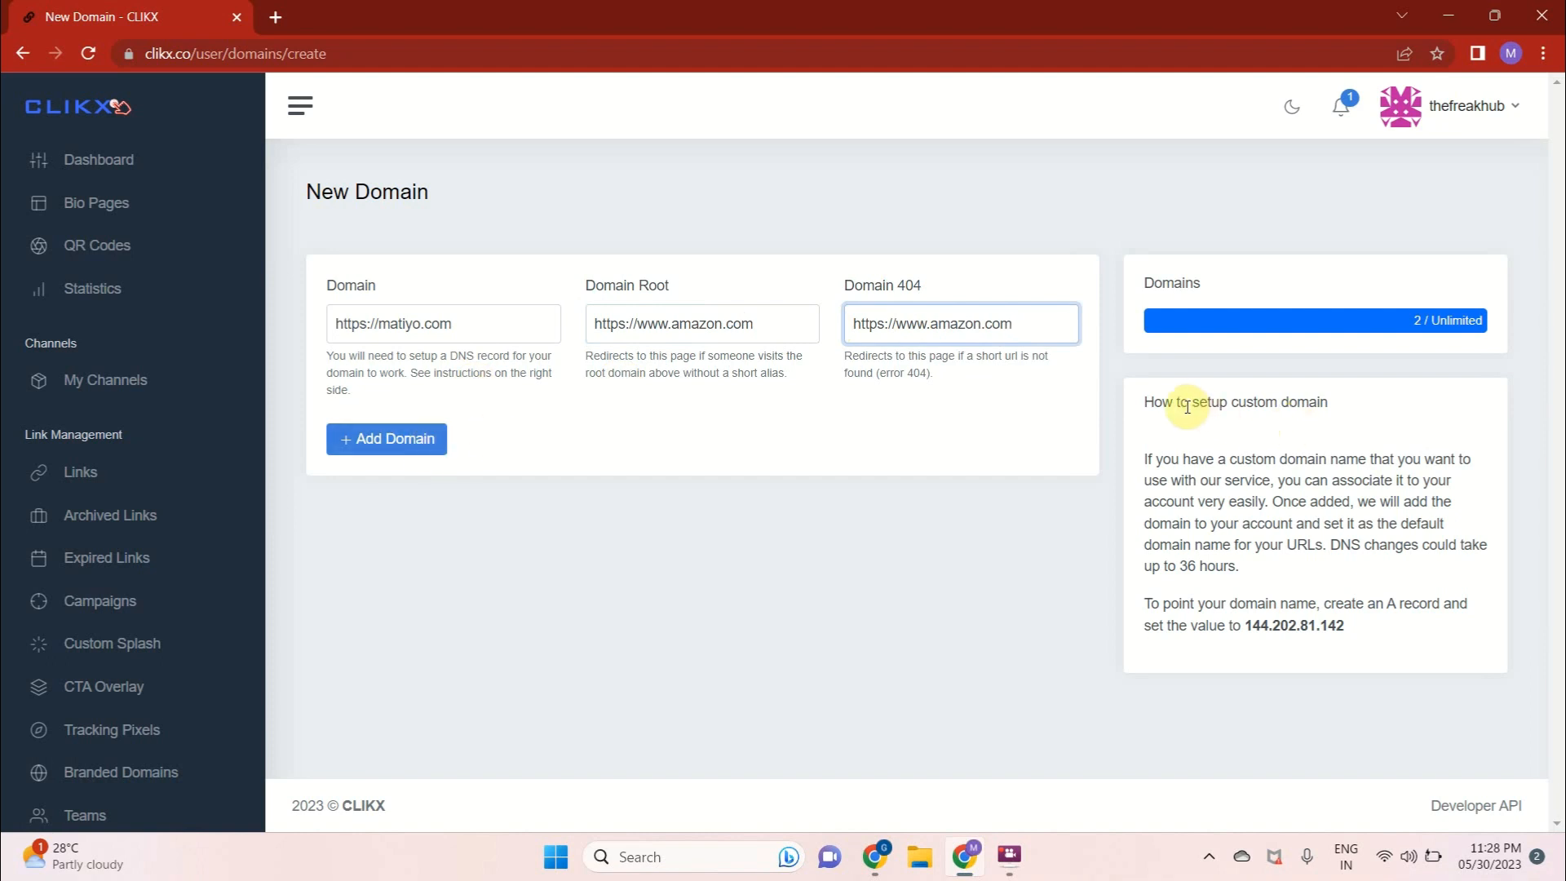
Read the custom domain setup instructions, including the DNS change time and the required A record value
drag(1153, 403, 1257, 403)
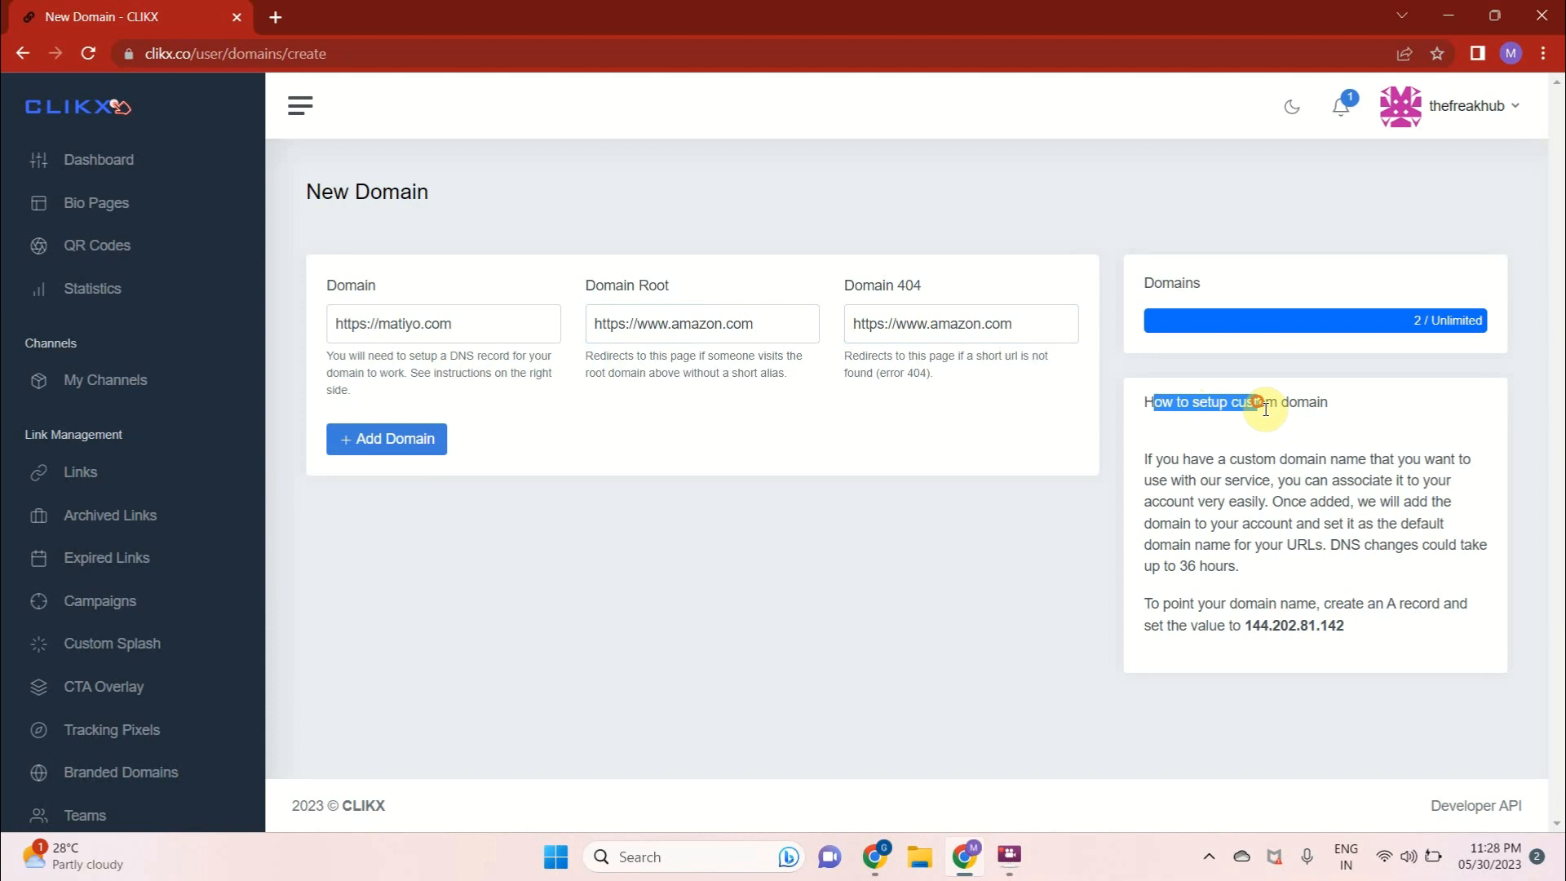
drag(1159, 460, 1368, 473)
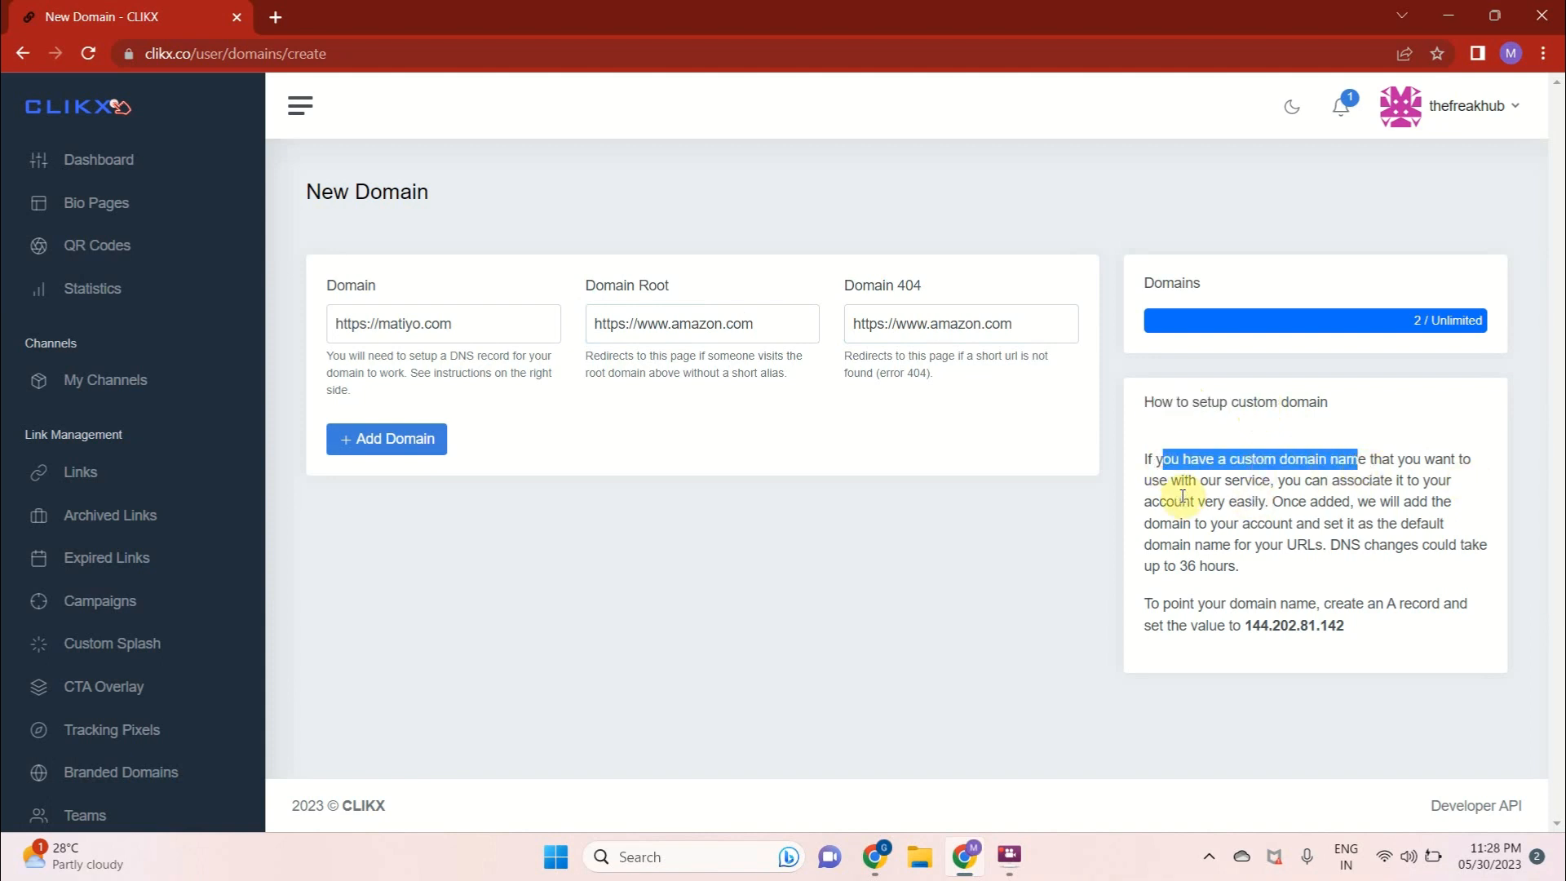
drag(1295, 482, 1408, 483)
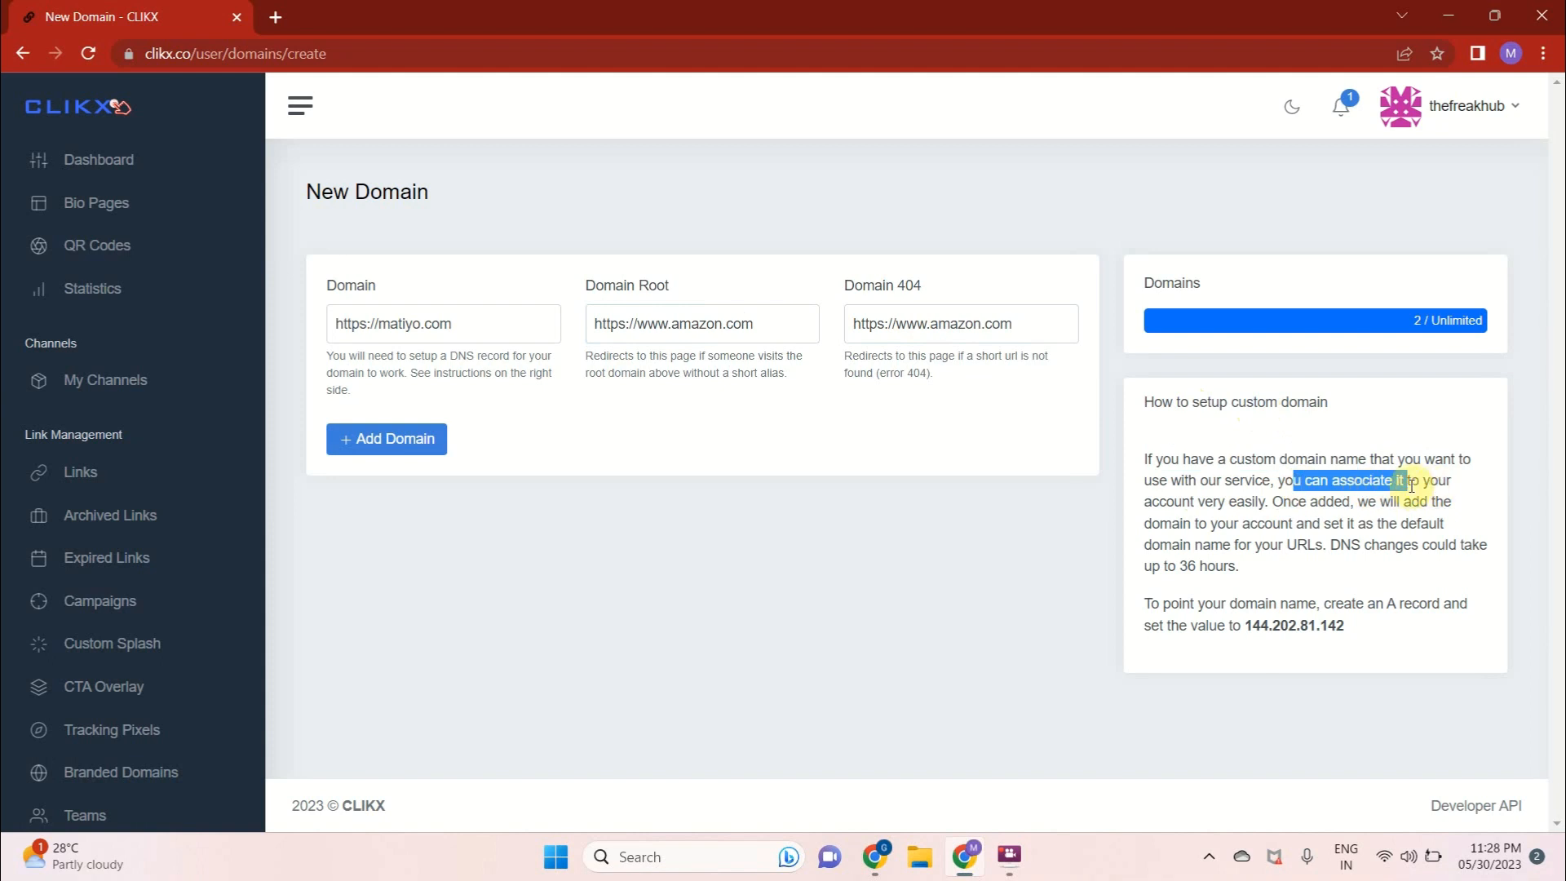
click(1399, 479)
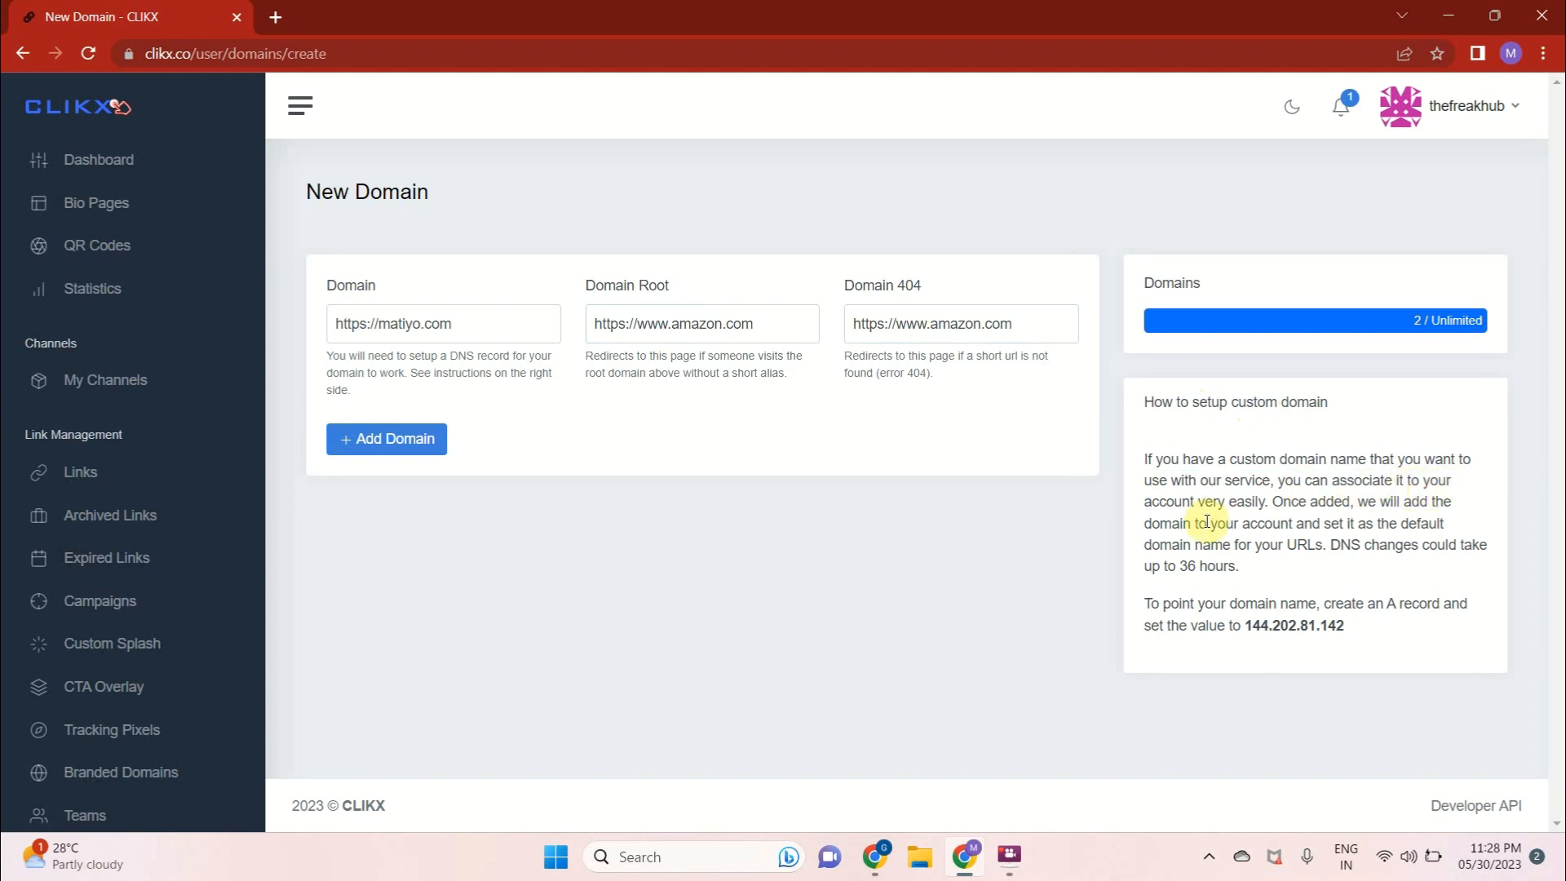
drag(1284, 502, 1403, 502)
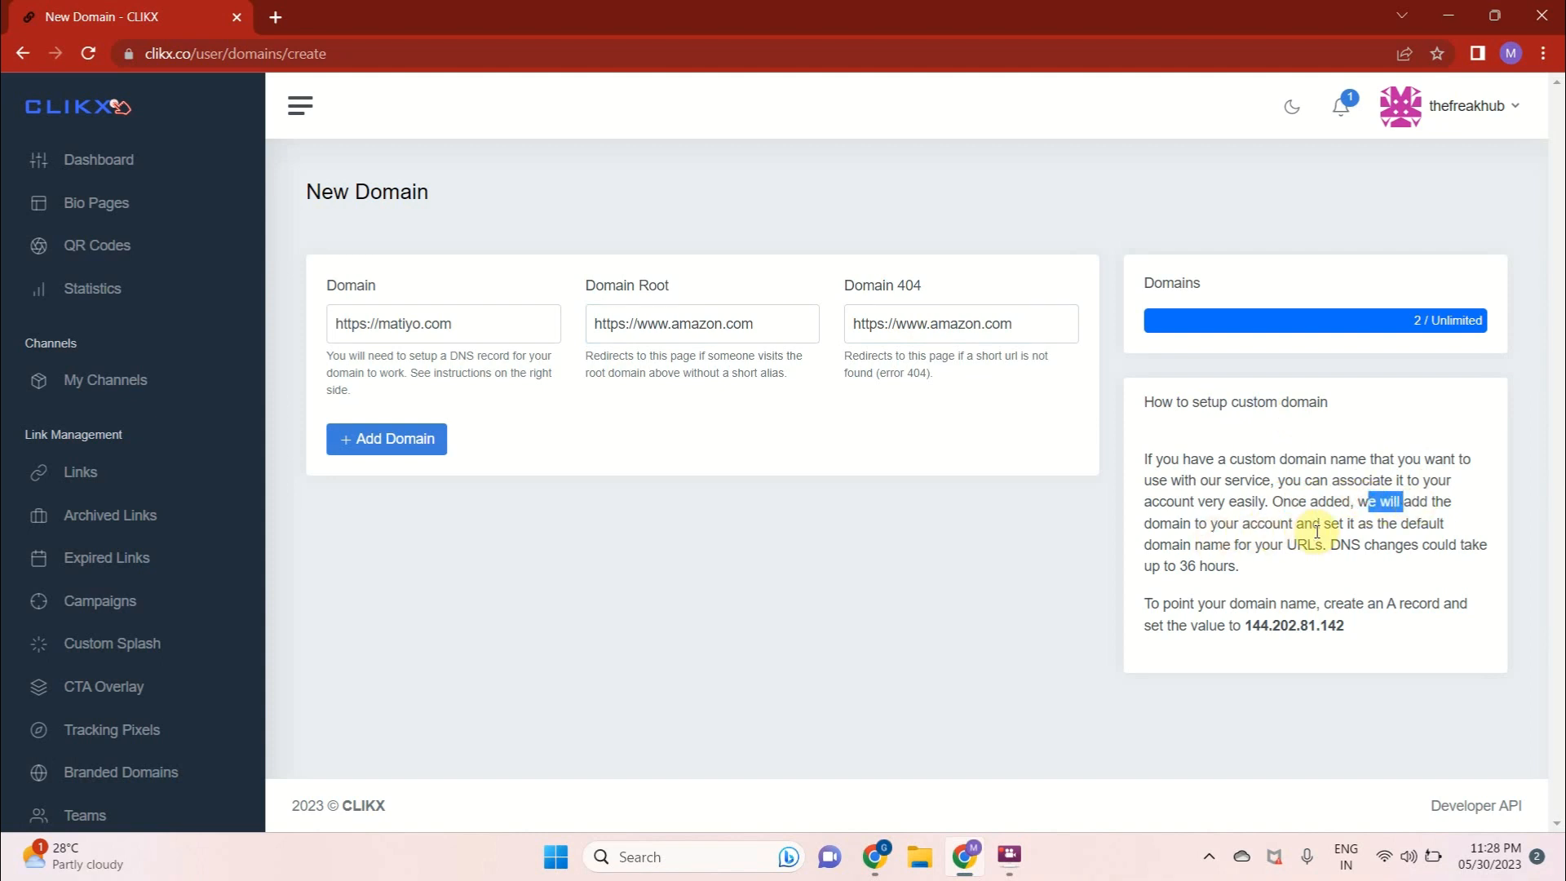
drag(1312, 525, 1409, 526)
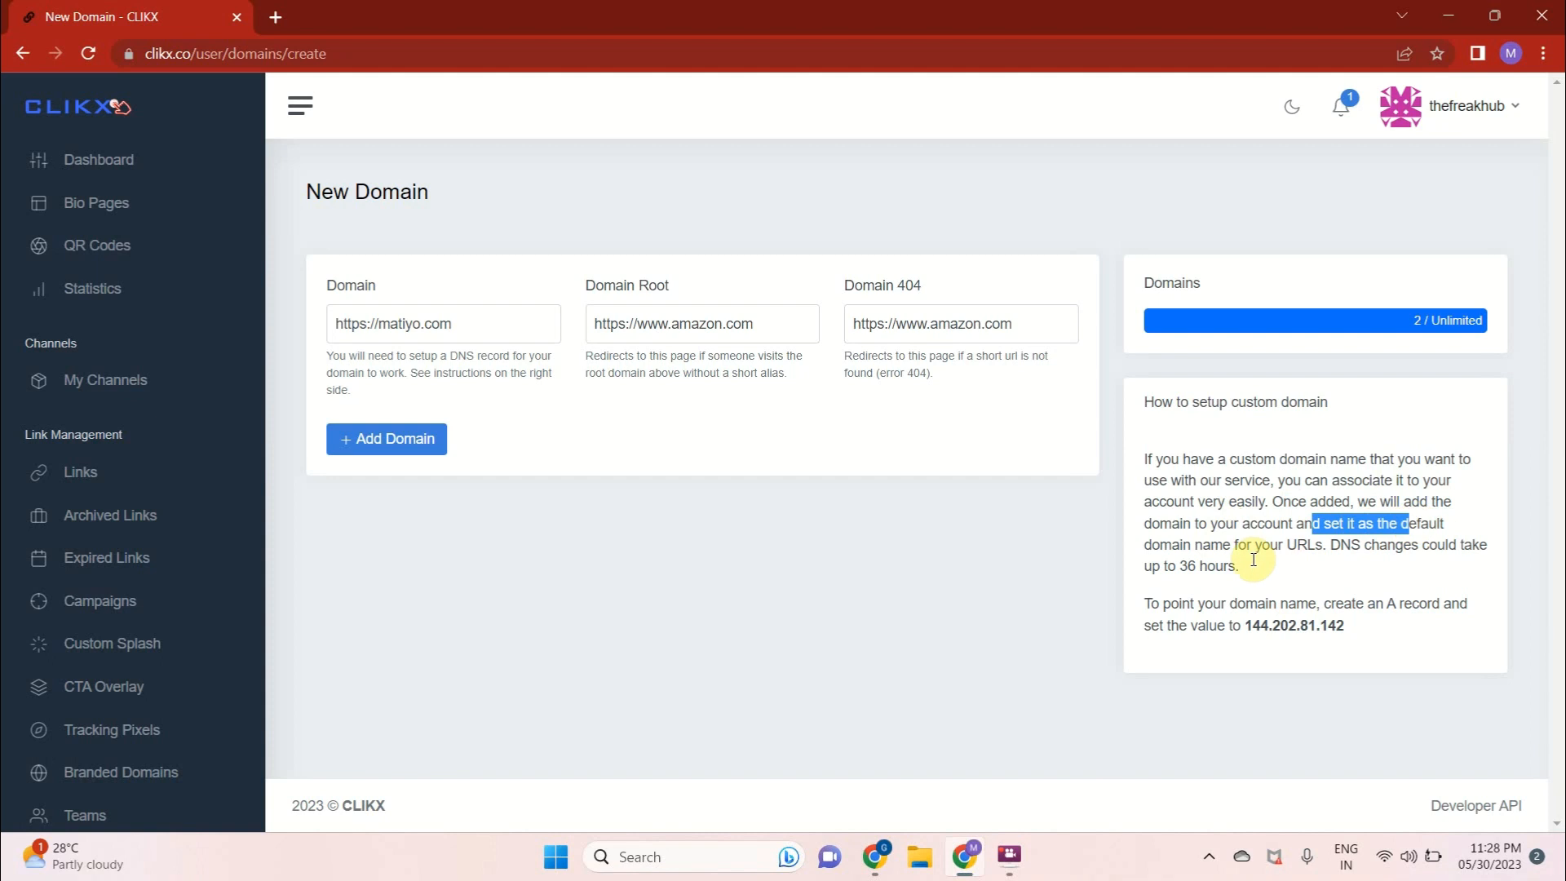
drag(1269, 544, 1323, 549)
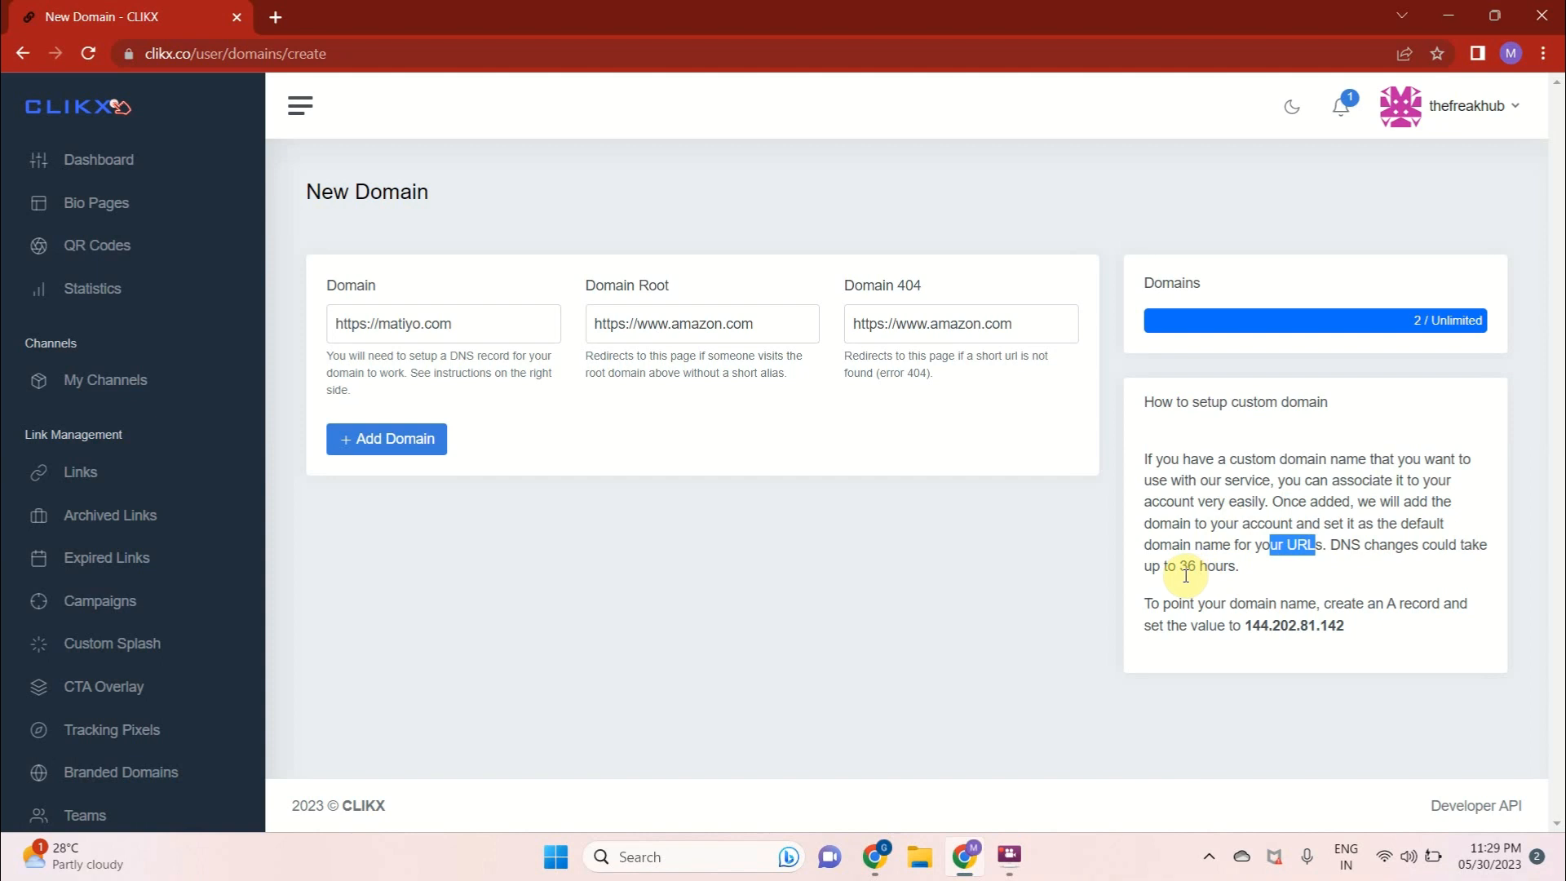
drag(1176, 570, 1179, 610)
click(1157, 610)
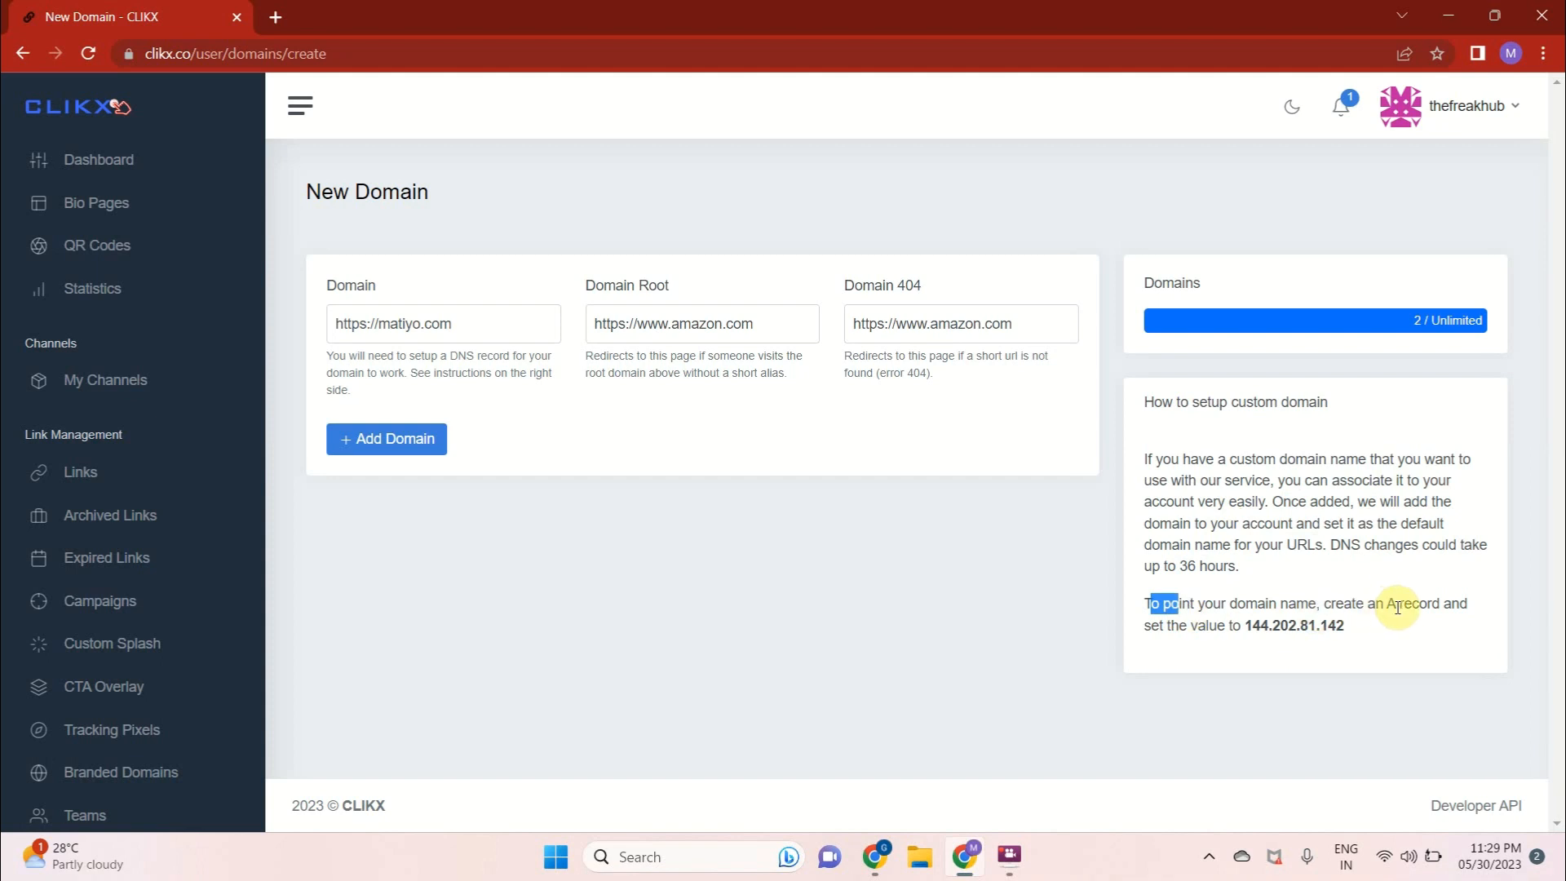
drag(1386, 607, 1435, 608)
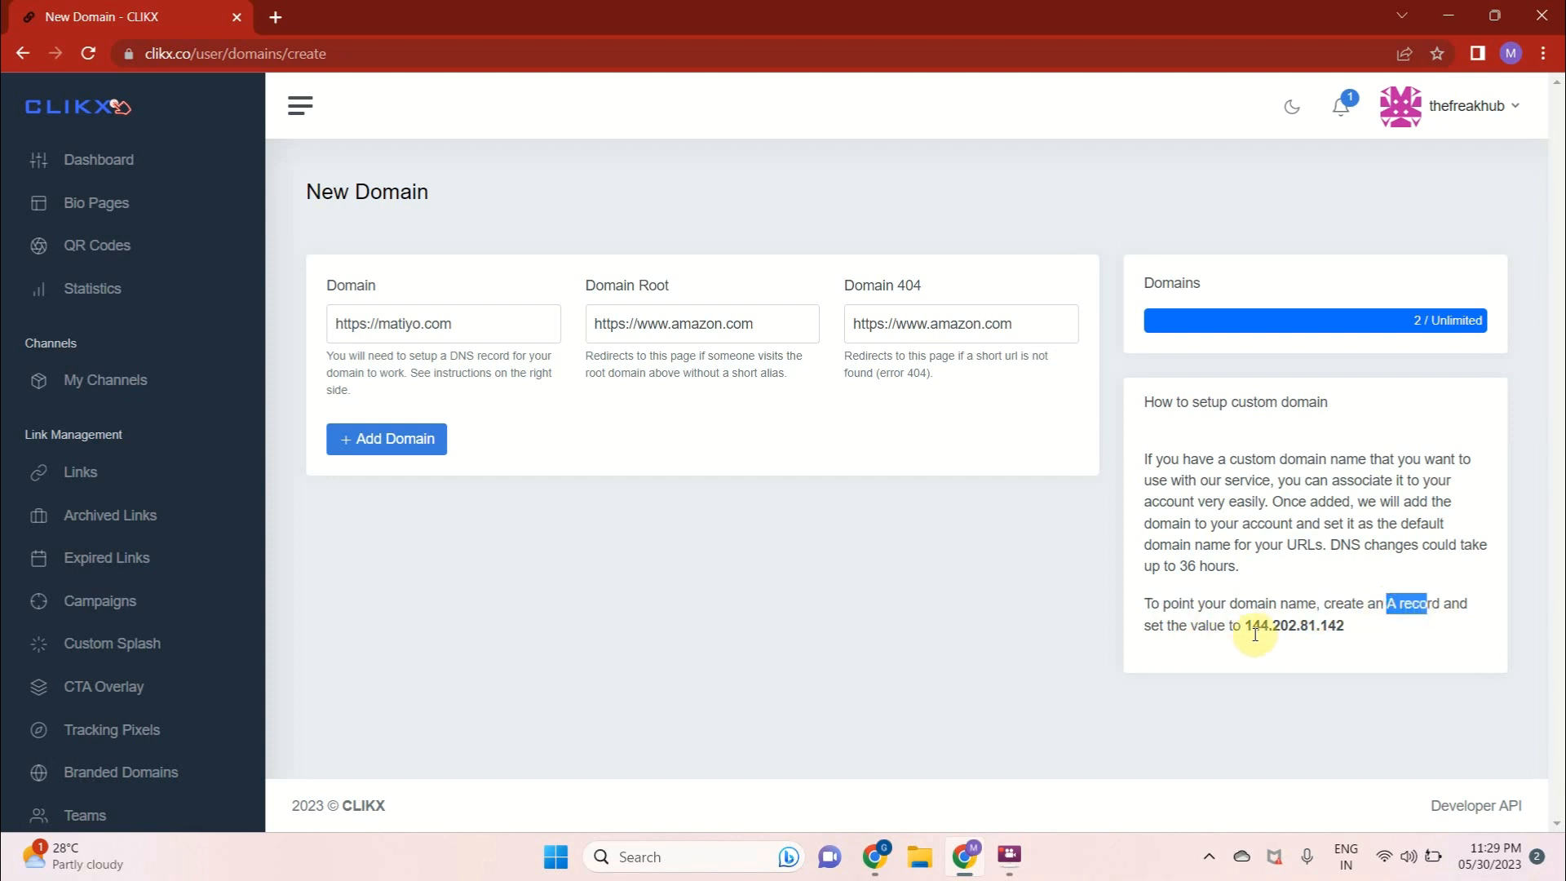
drag(1253, 625, 1363, 626)
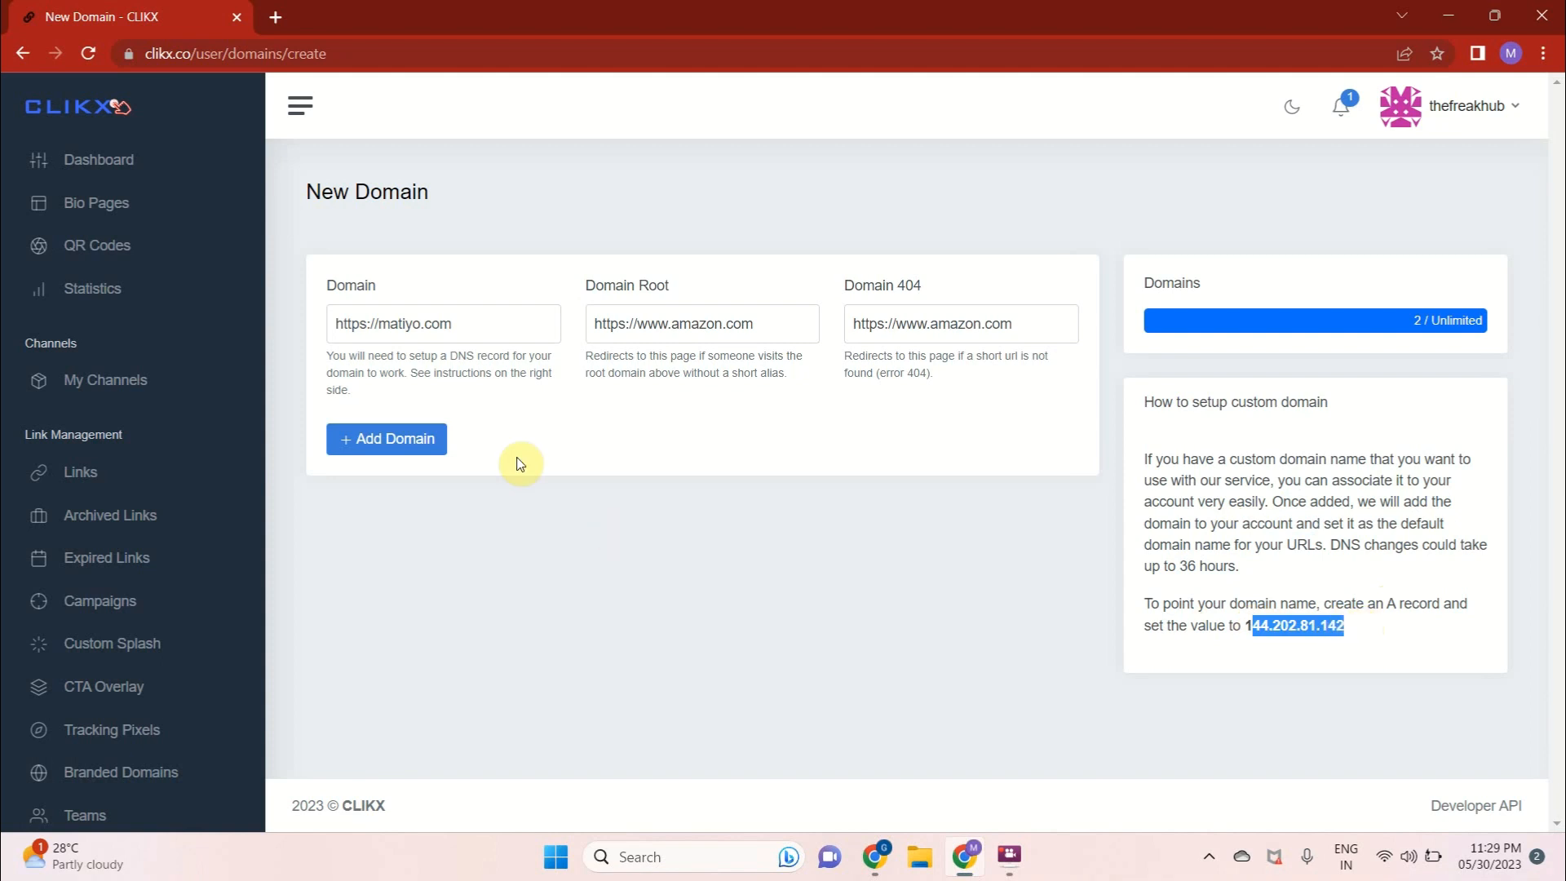
click(573, 419)
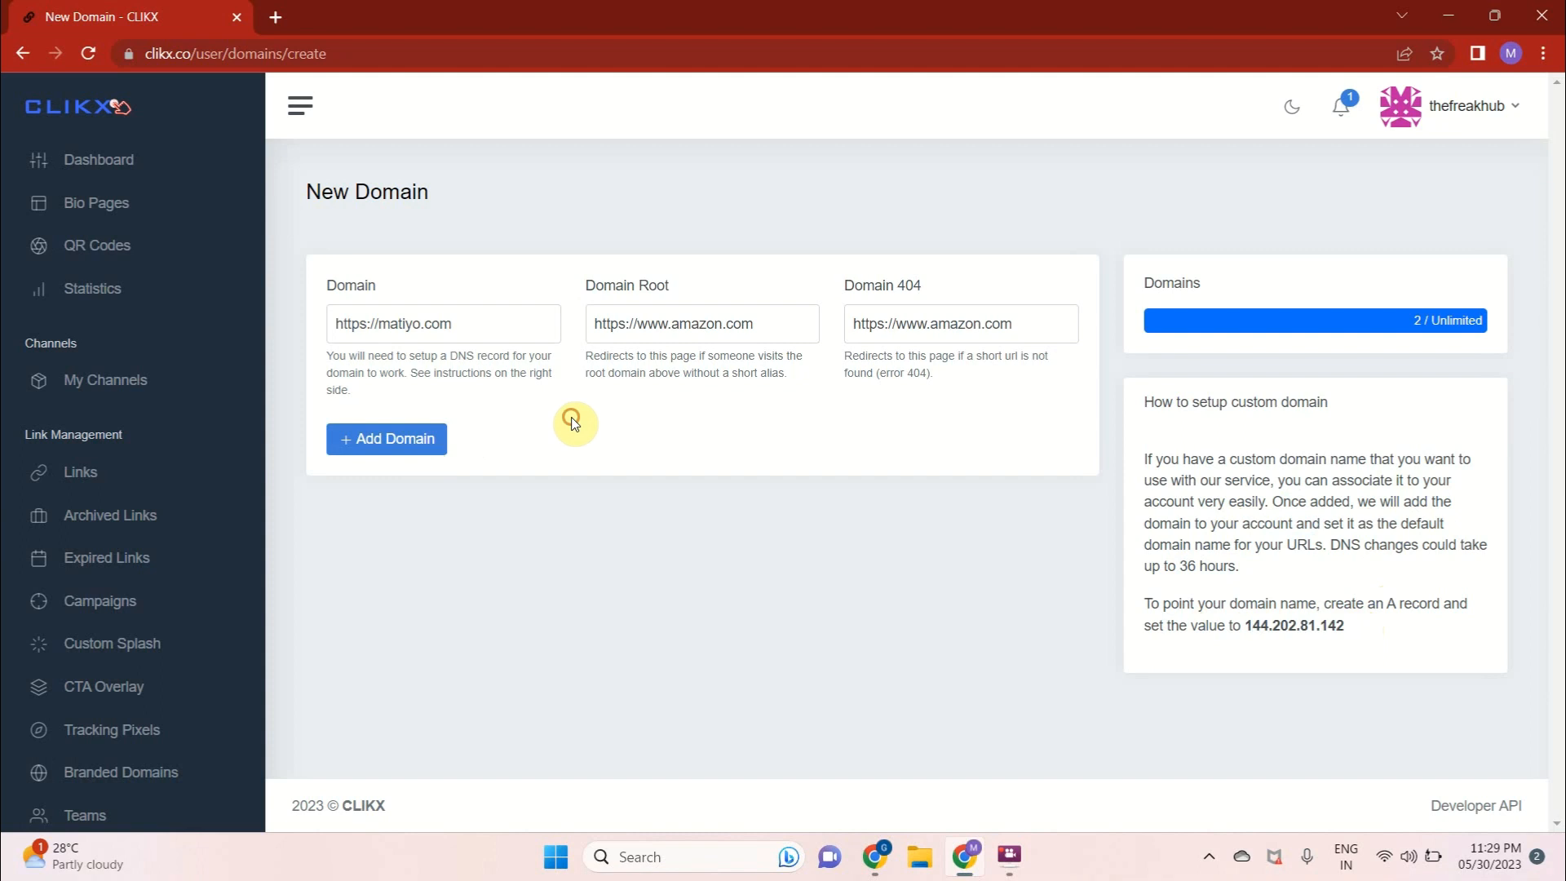
Add the filled-in domain to the account and highlight the A record address 144.202.81.142 in the setup instructions
click(438, 440)
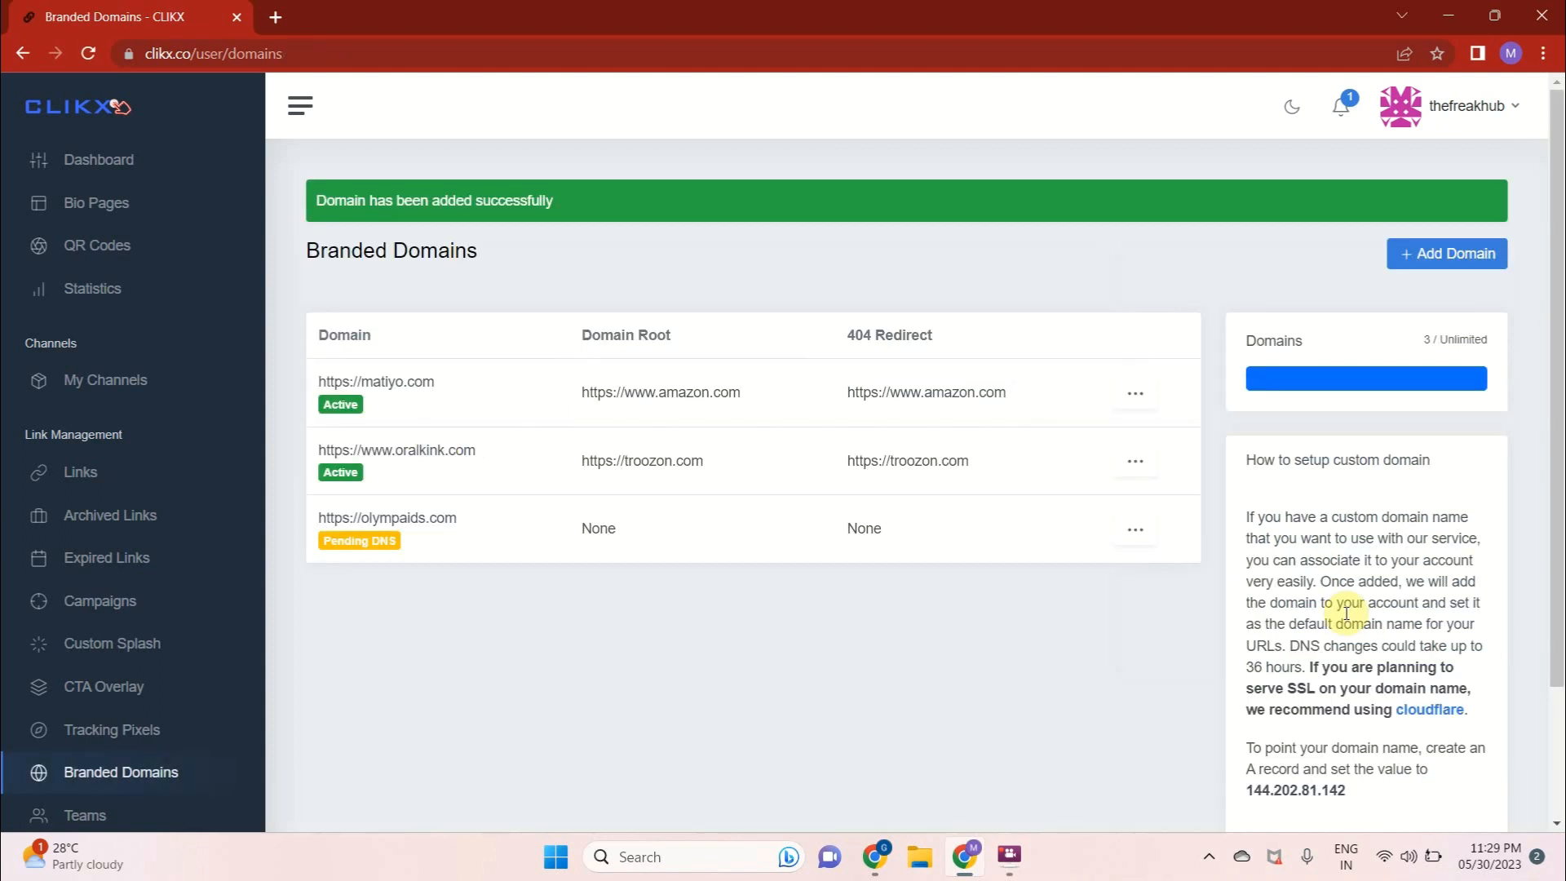
scroll(1346, 613, down, 2)
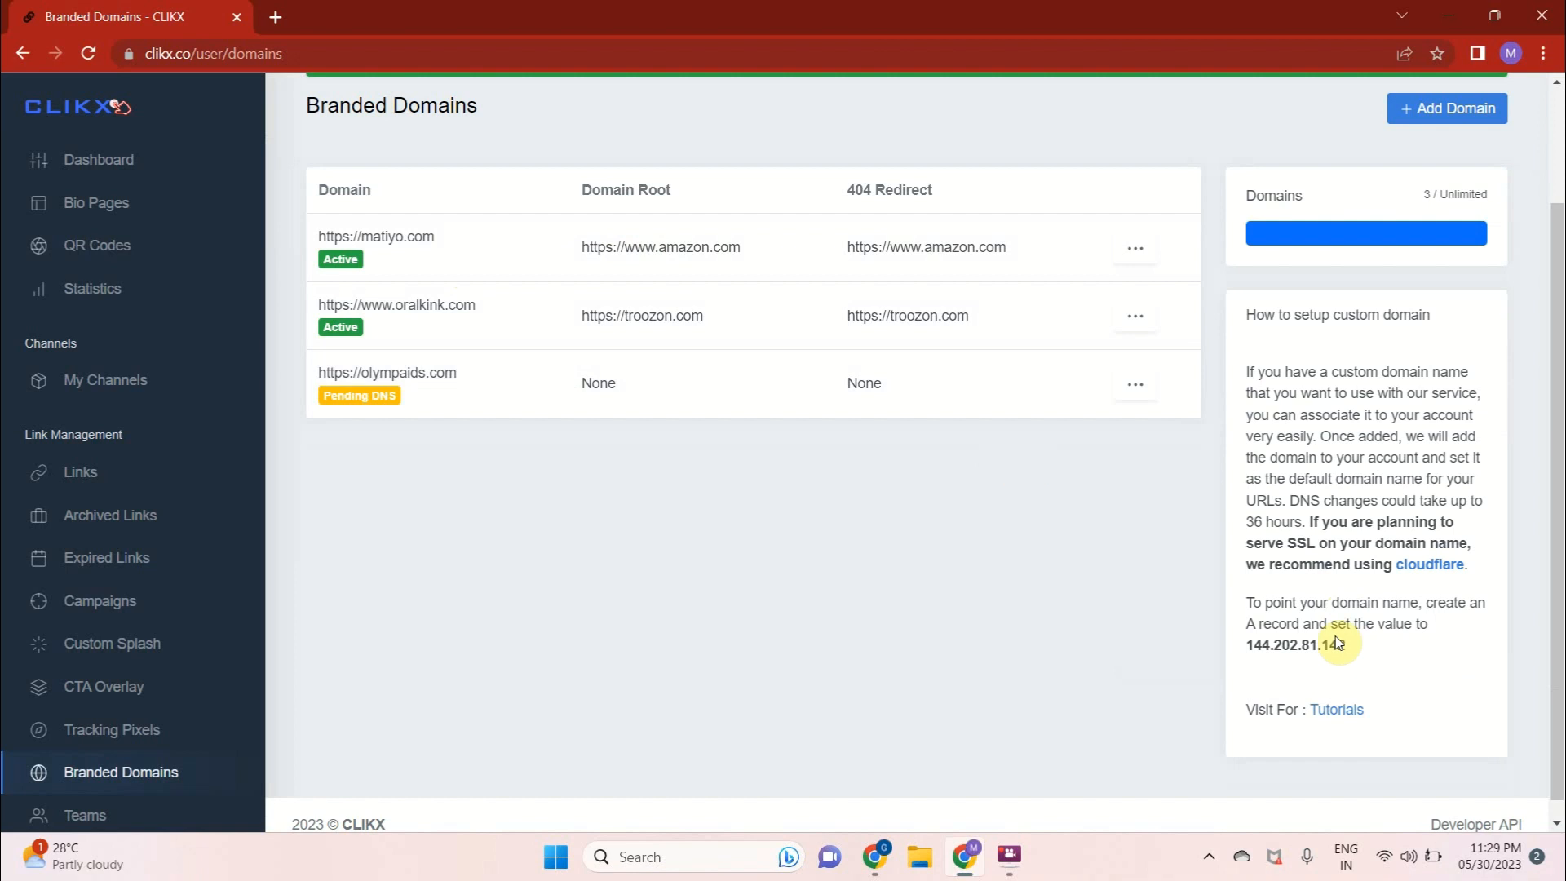
drag(1245, 646, 1350, 648)
key(ctrl+c)
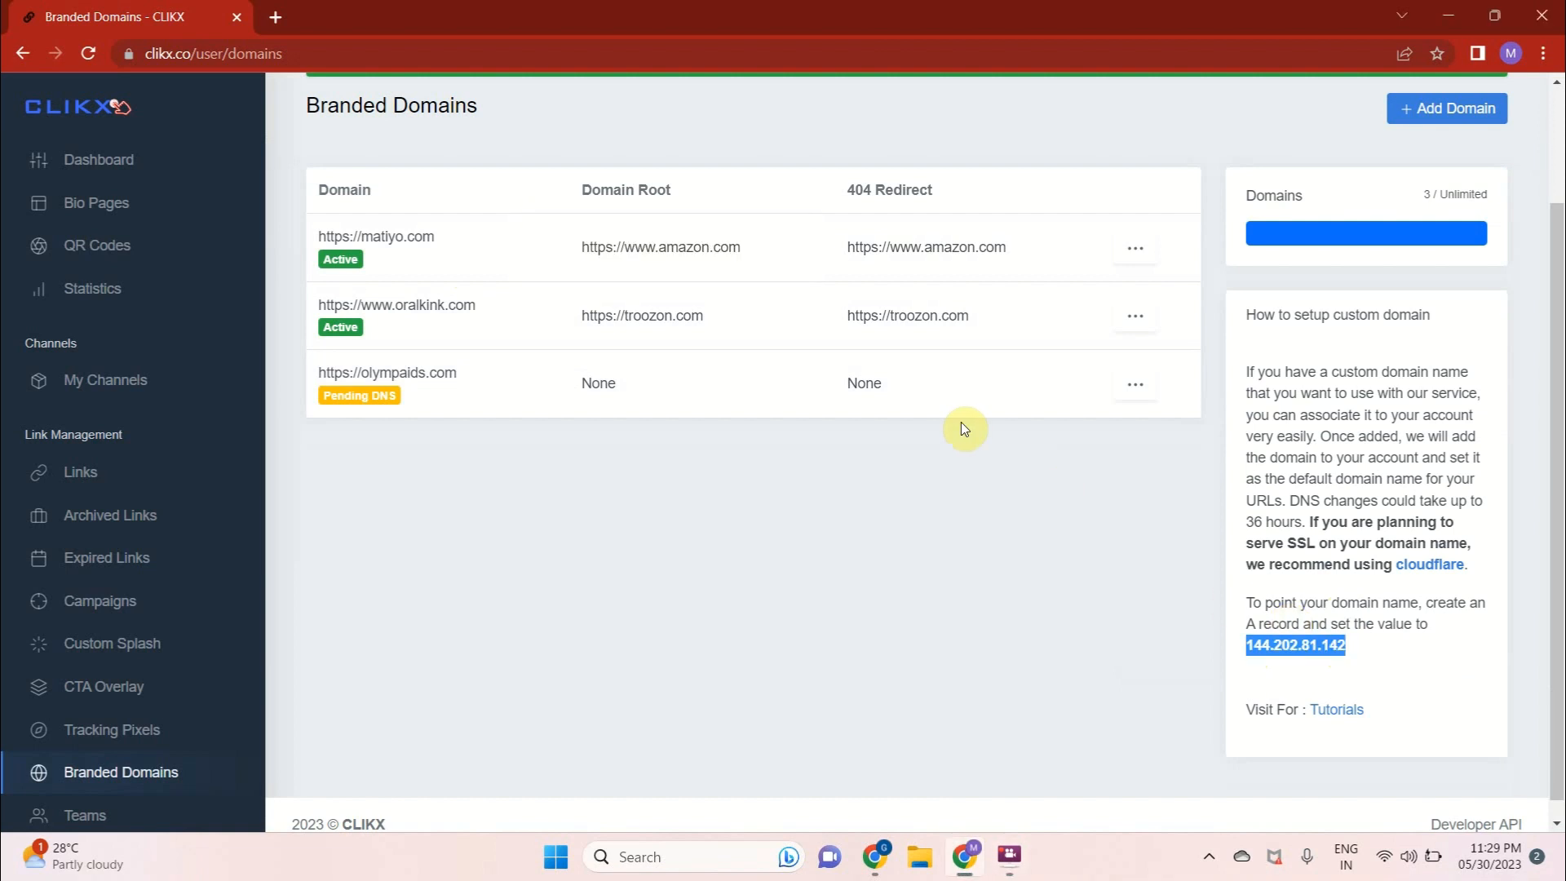
click(943, 457)
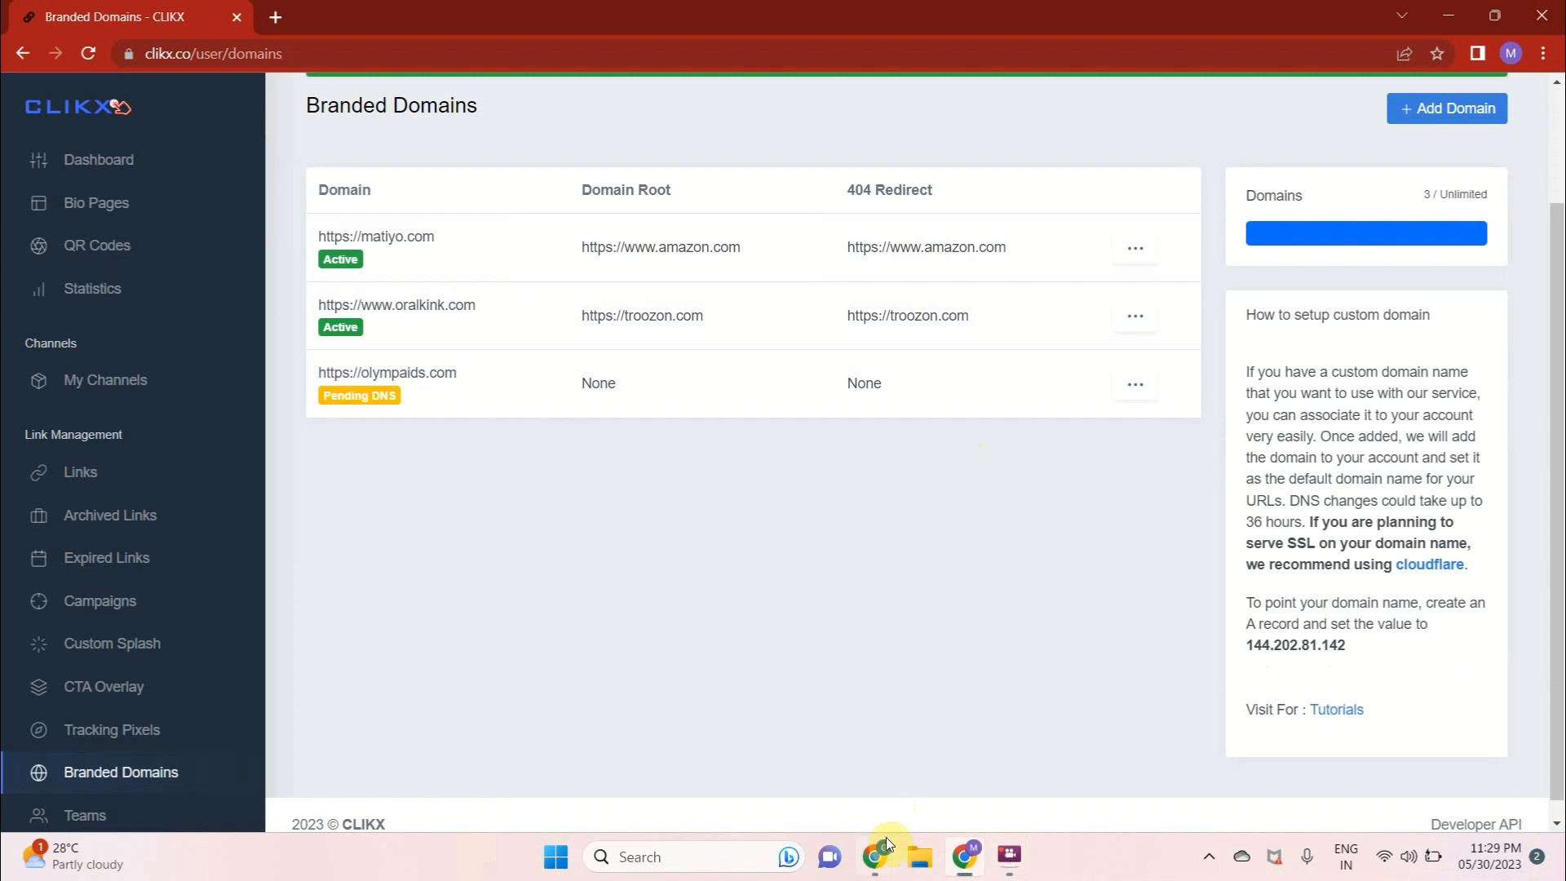
Switch to the GoDaddy window and open the DNS records of matiyo.com
mouse_move(886, 837)
click(781, 787)
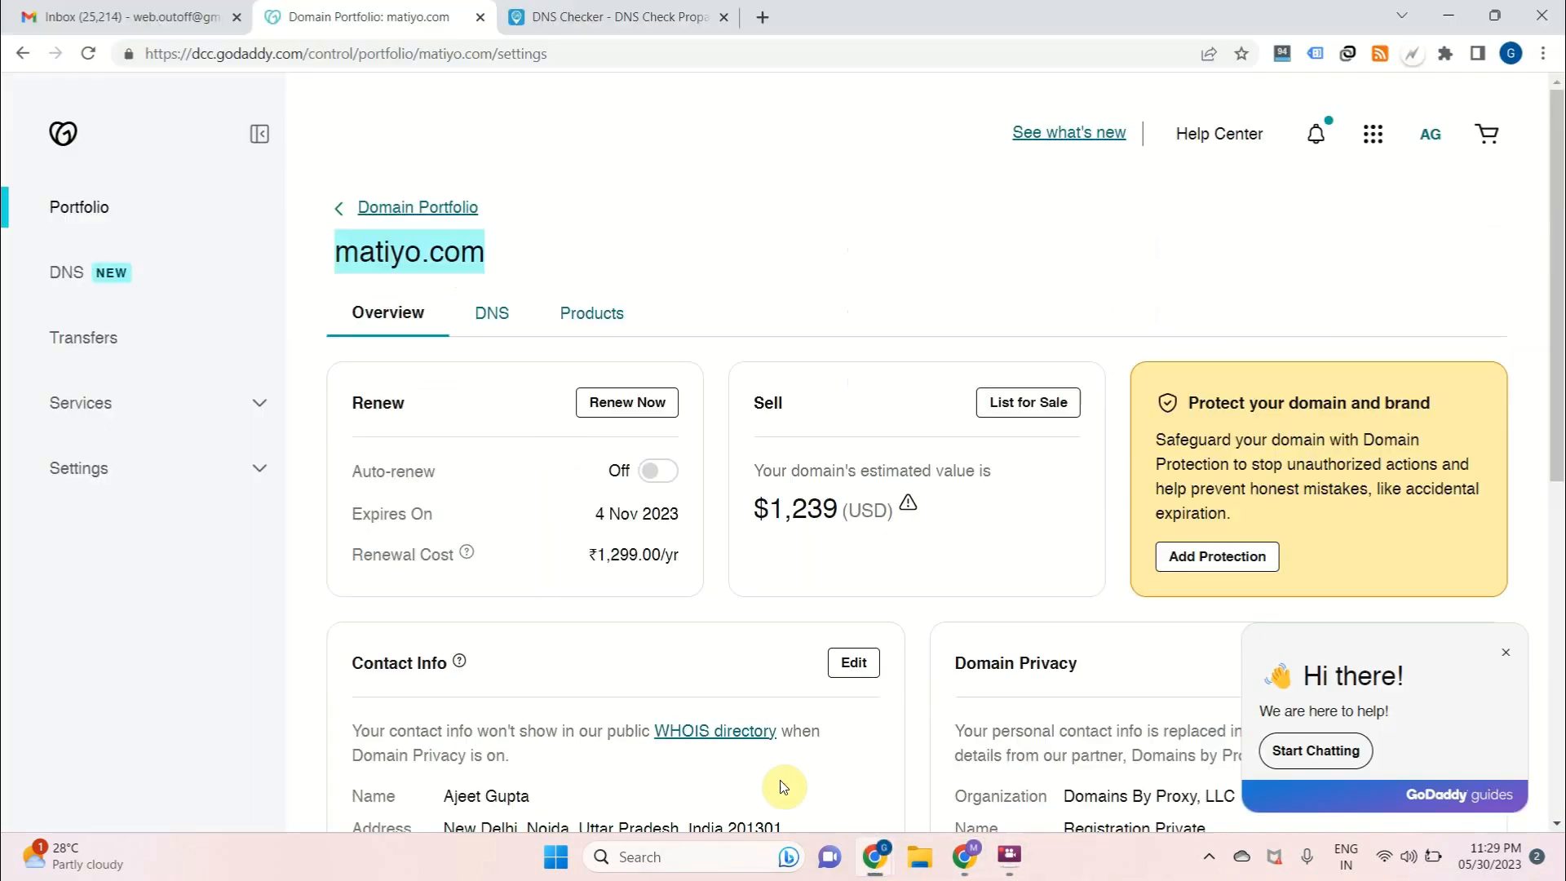
click(344, 253)
scroll(518, 263, down, 1)
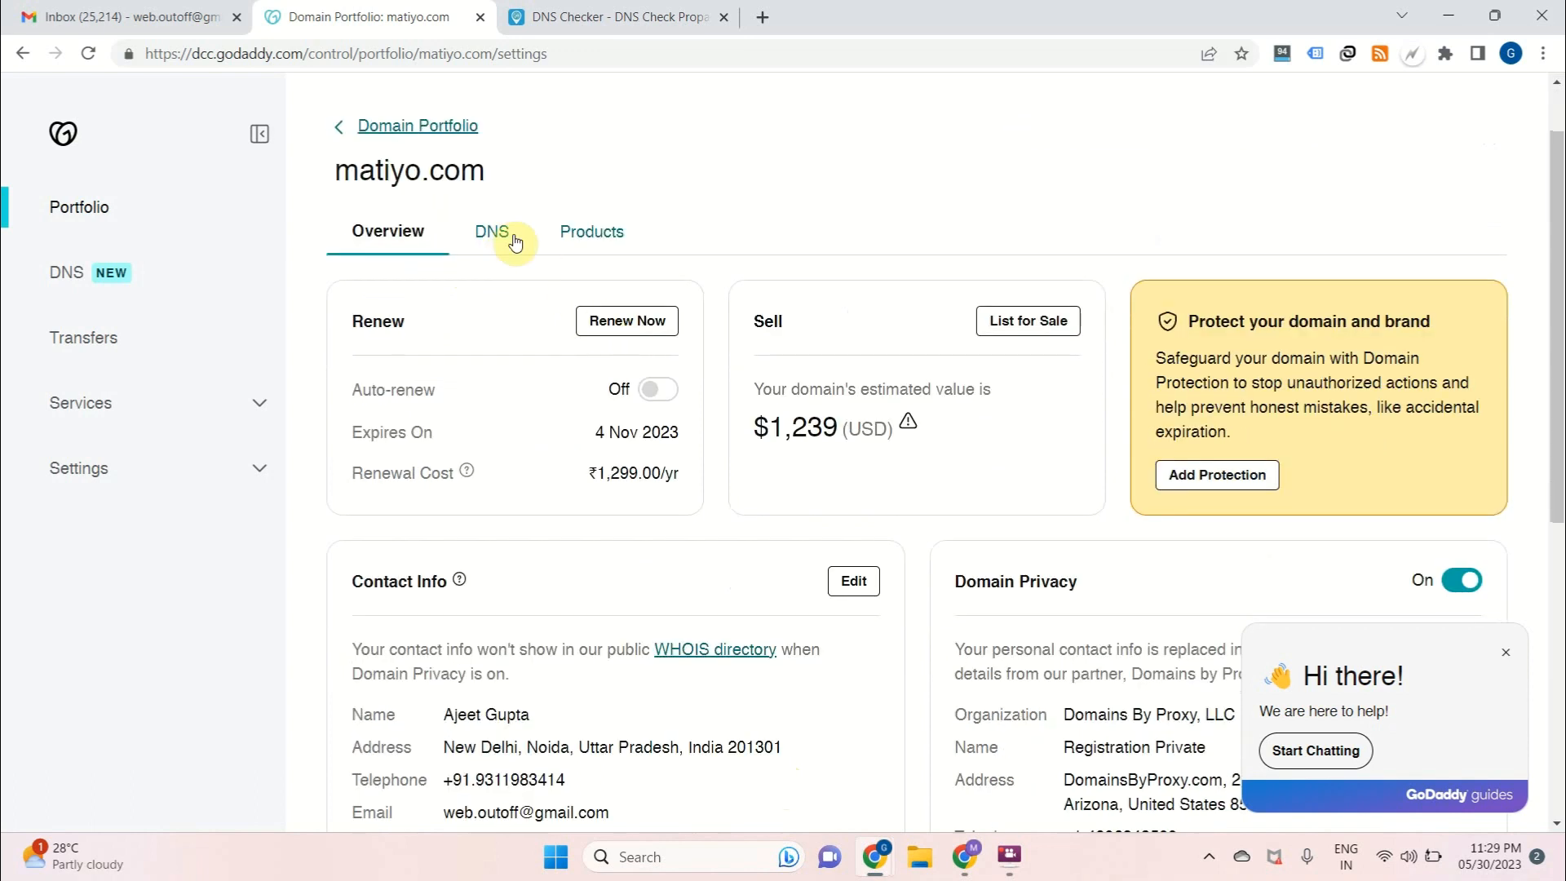
click(506, 234)
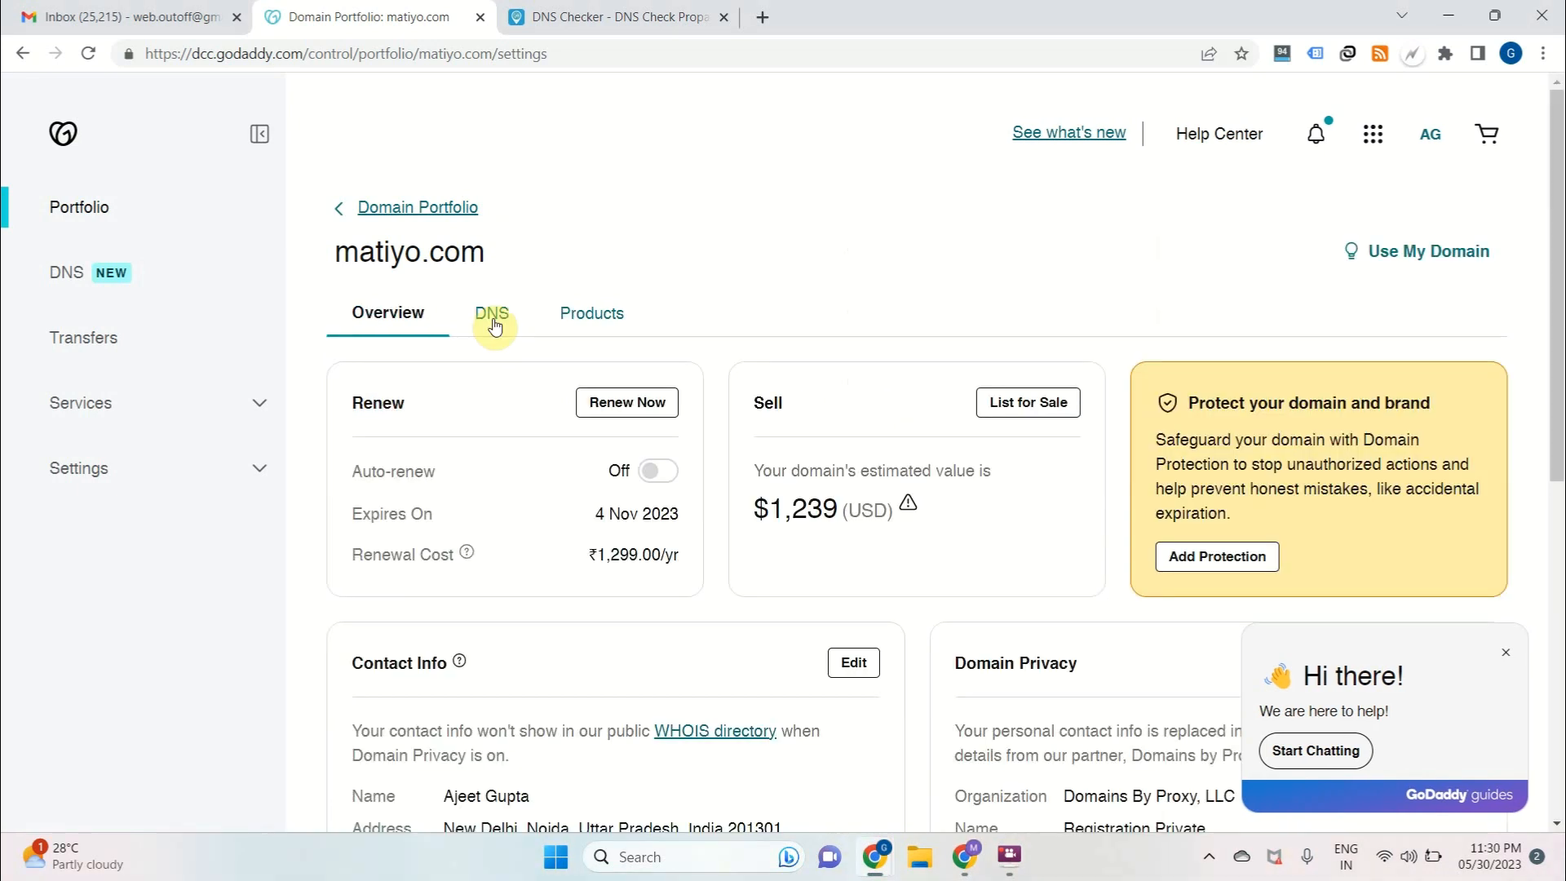
click(492, 318)
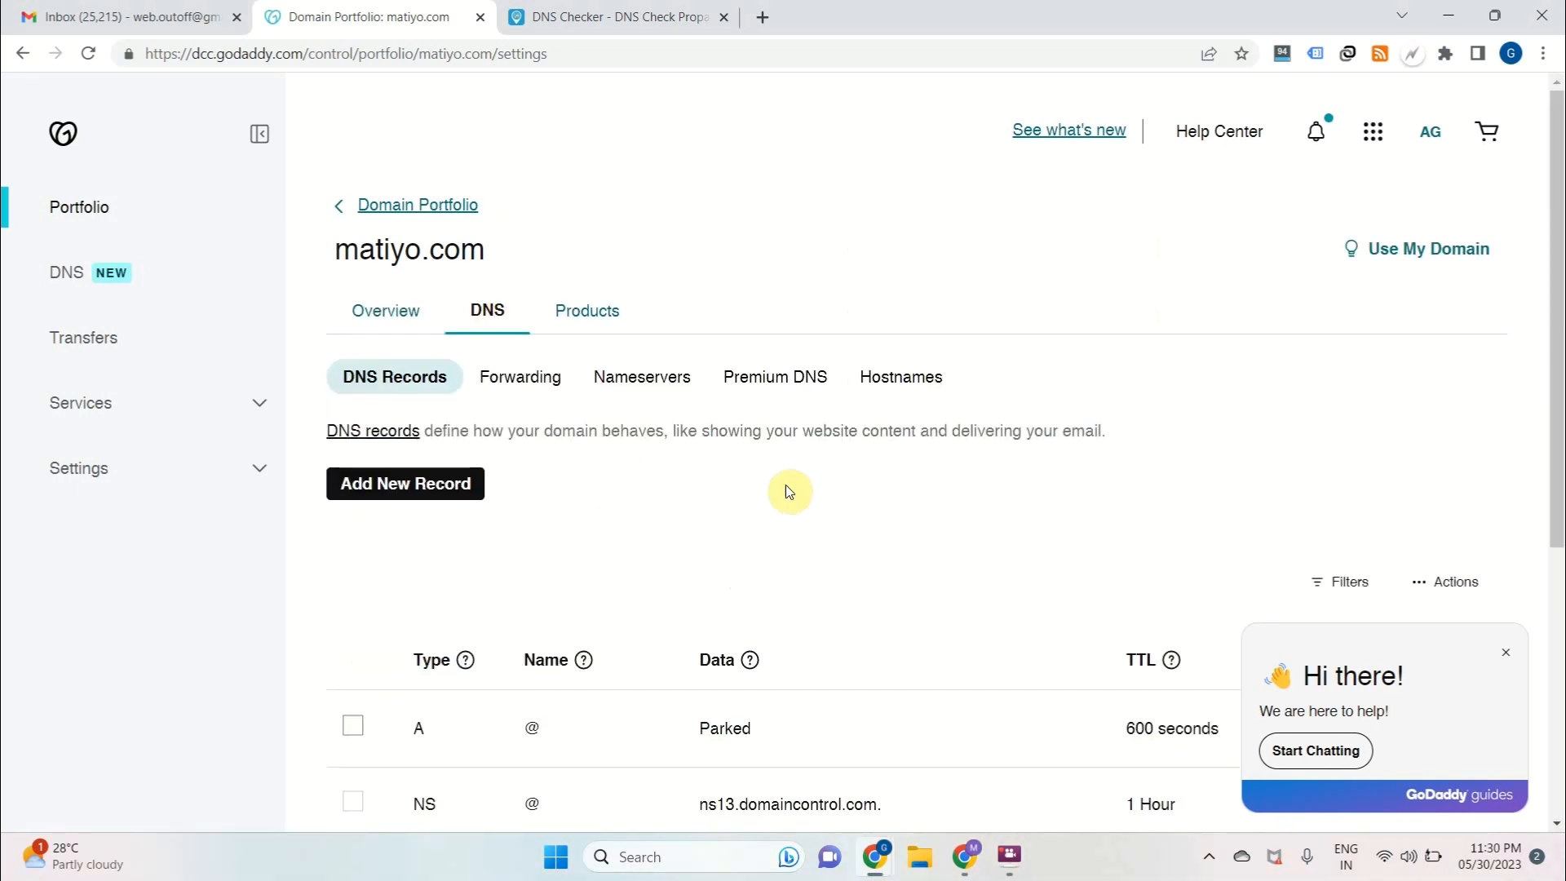
scroll(786, 489, down, 5)
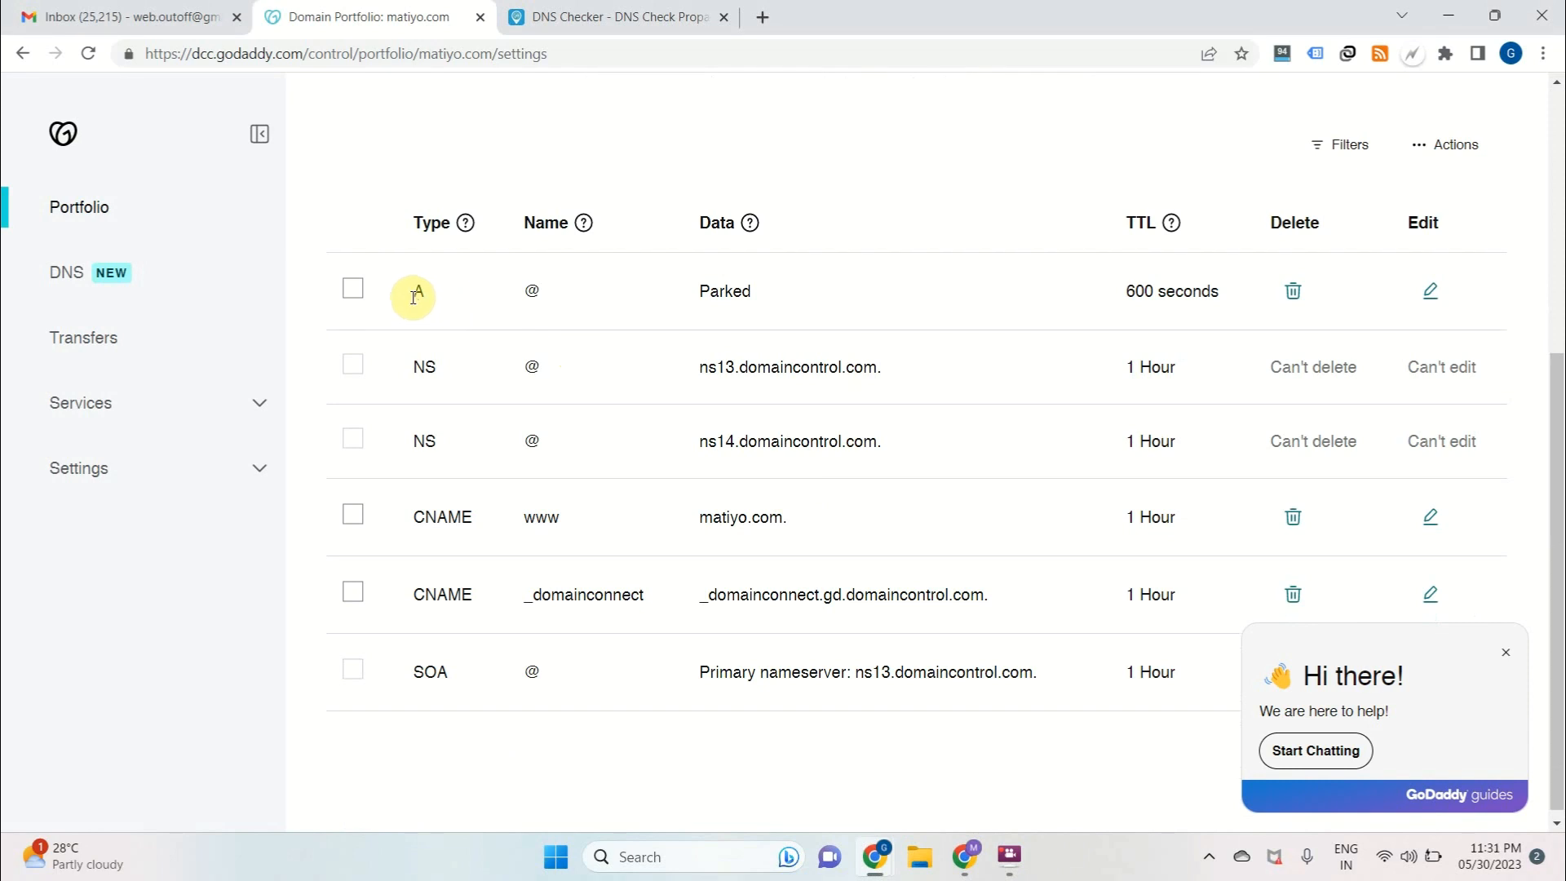
Edit the @ A record to point to 144.202.81.142 and save it
drag(411, 291, 801, 306)
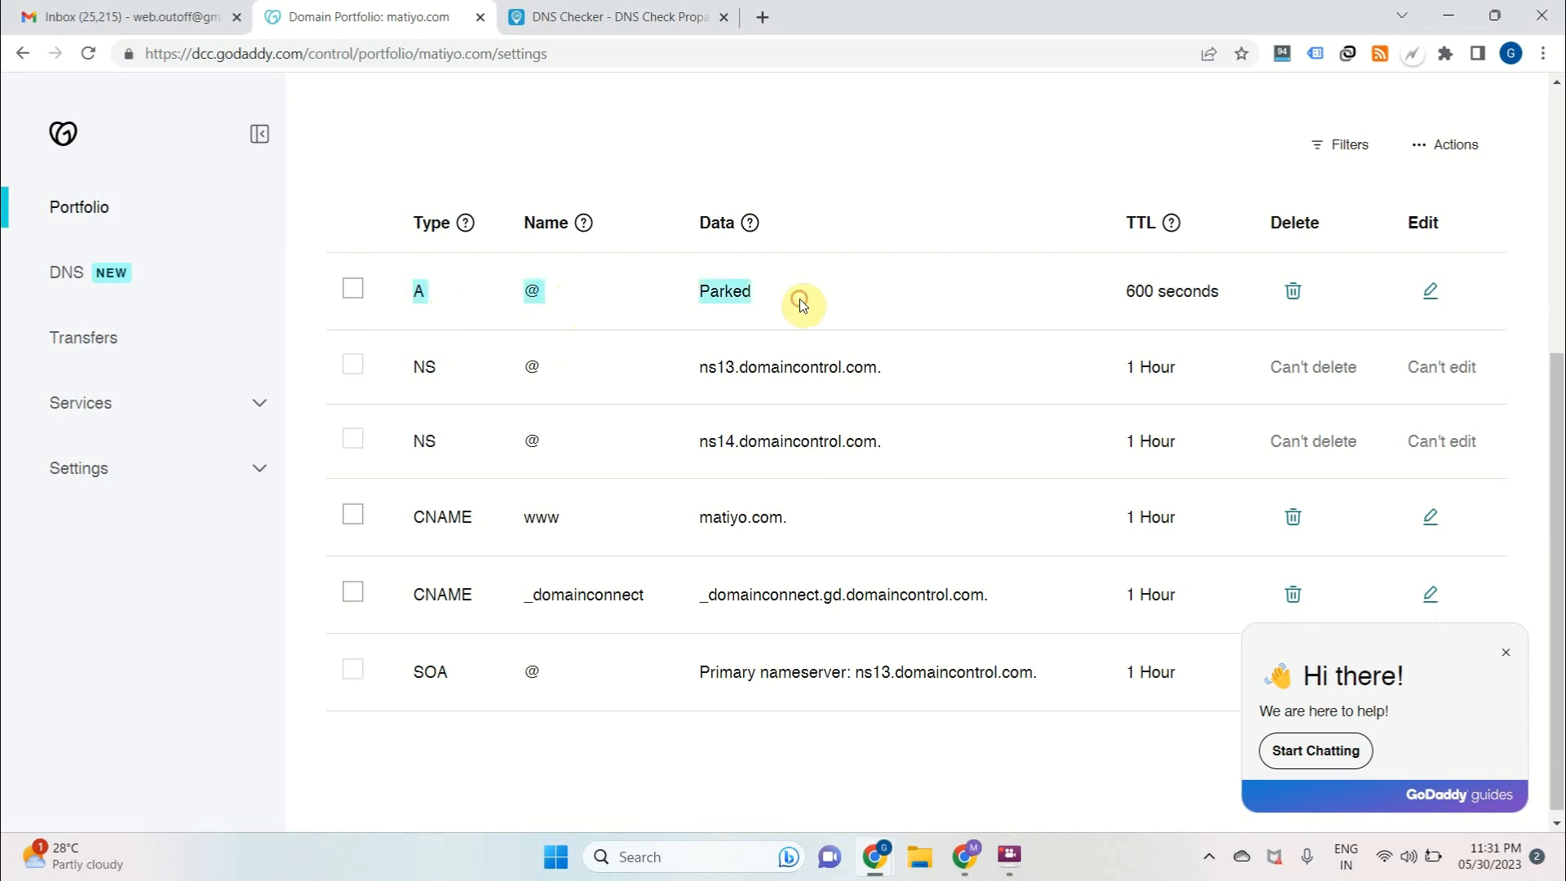
click(1430, 290)
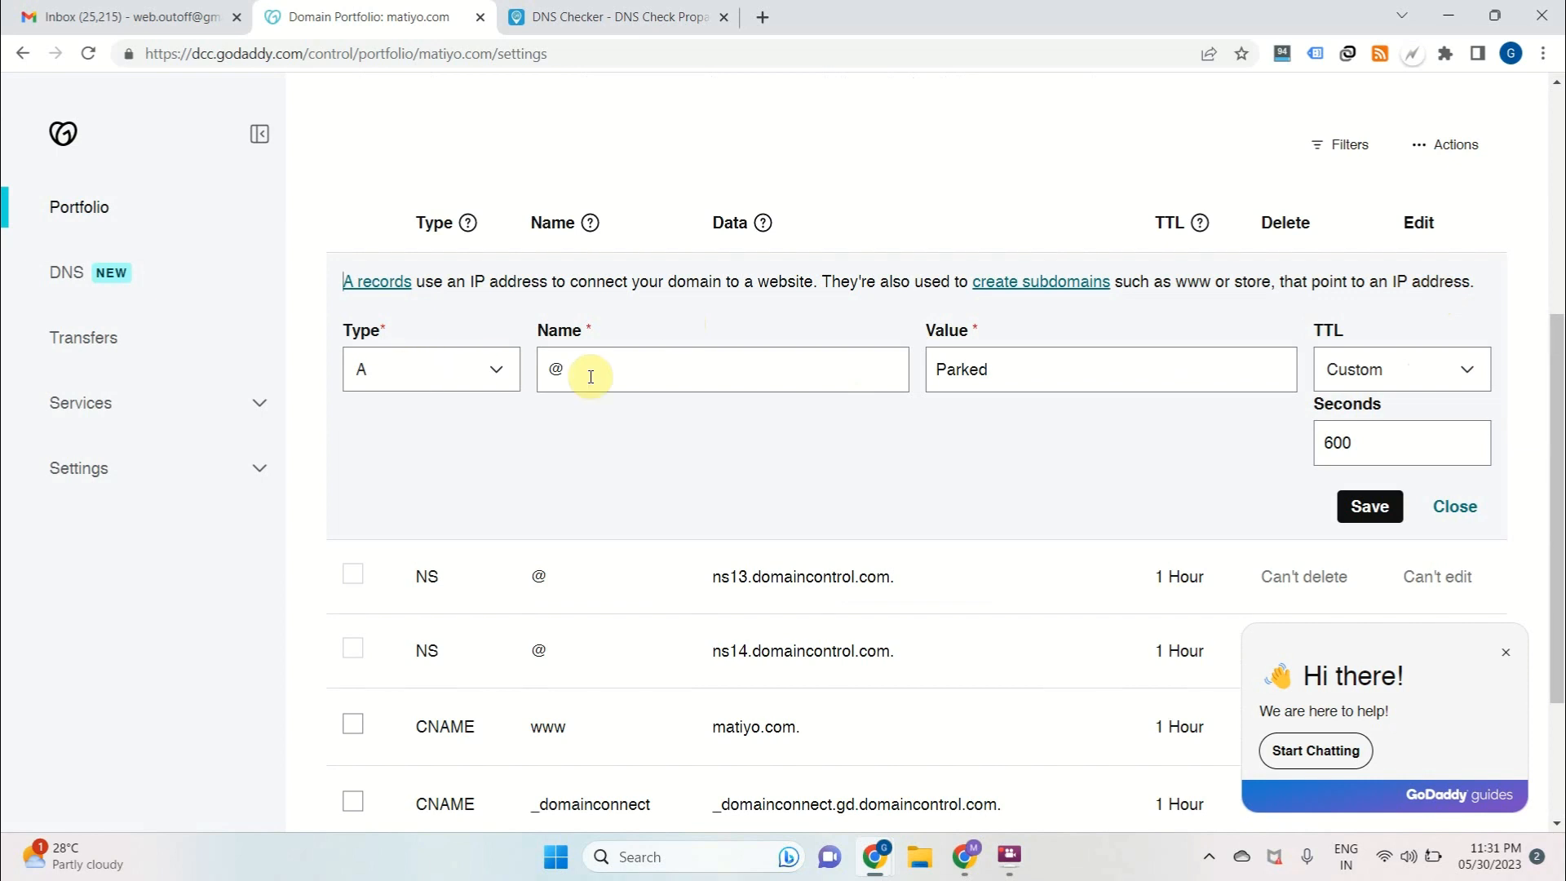
drag(590, 376, 528, 364)
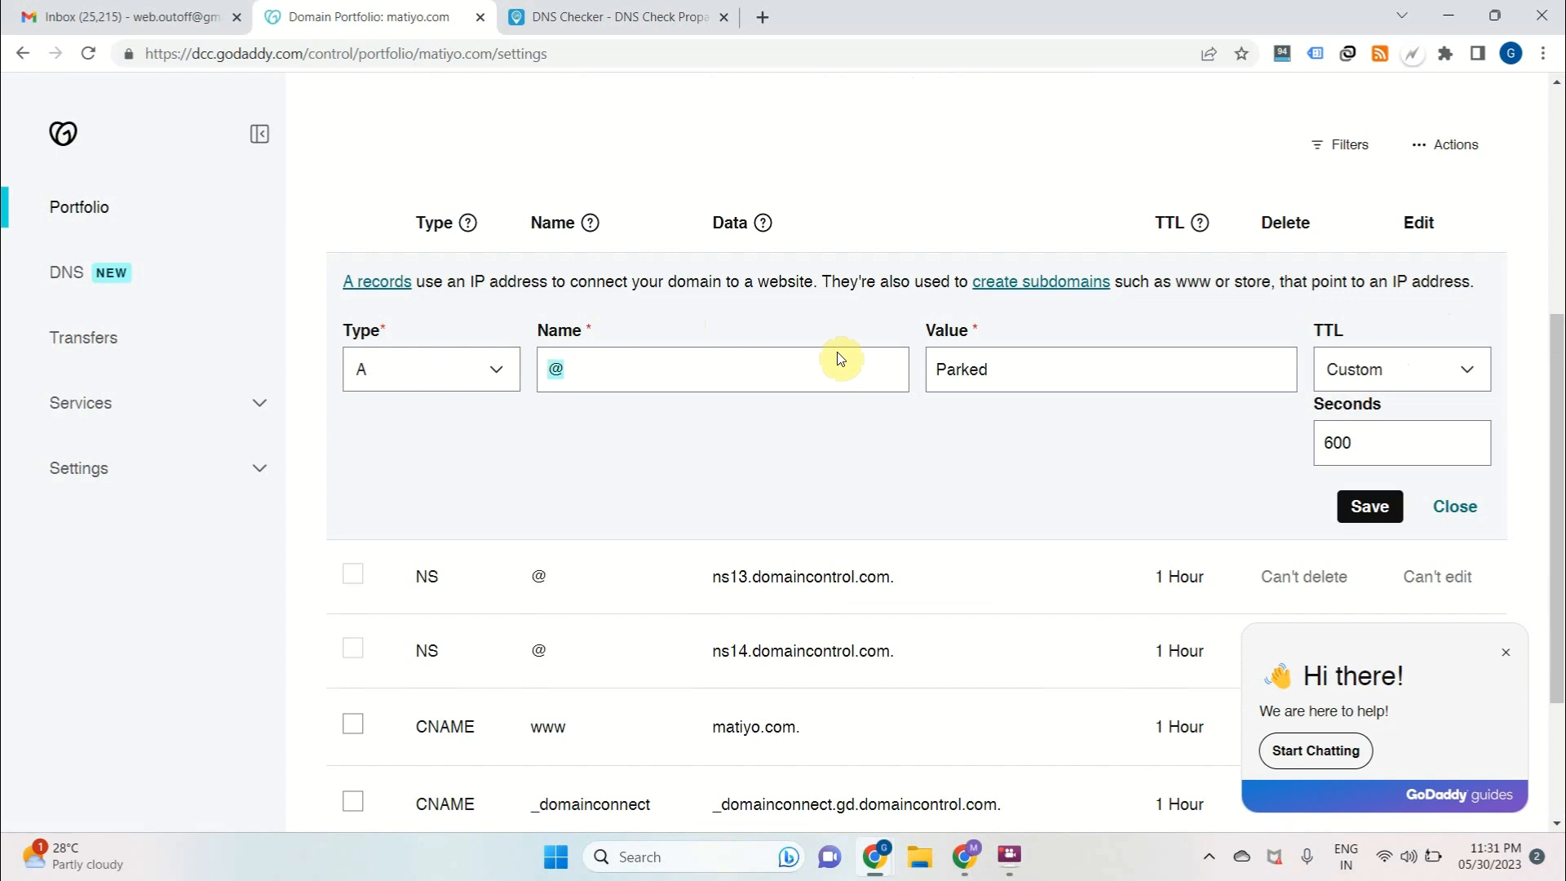
click(971, 368)
double_click(970, 369)
key(ctrl+v)
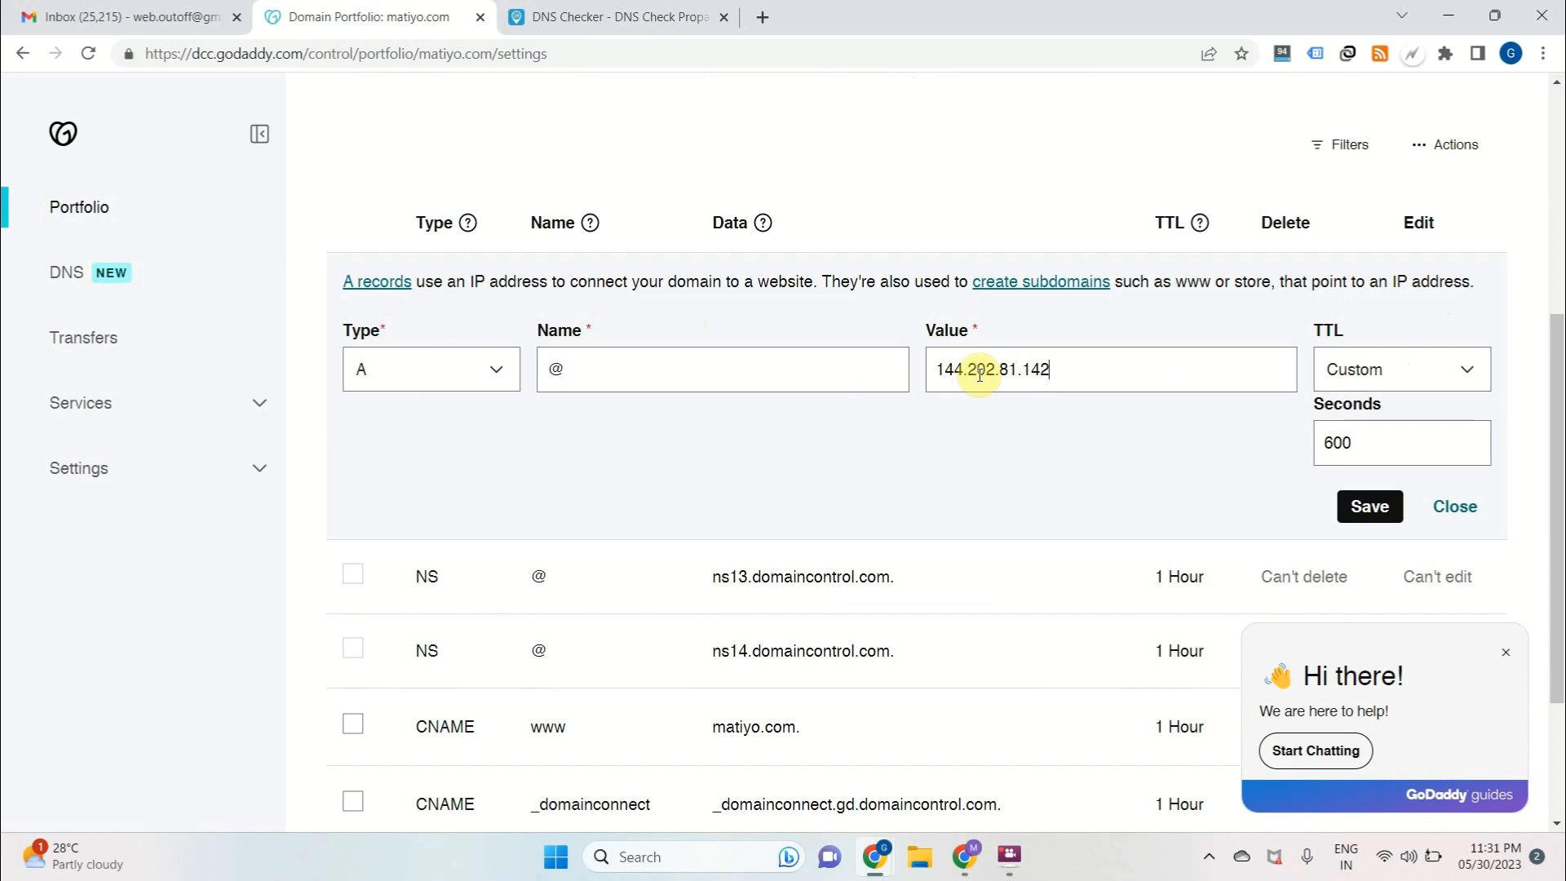
click(1368, 505)
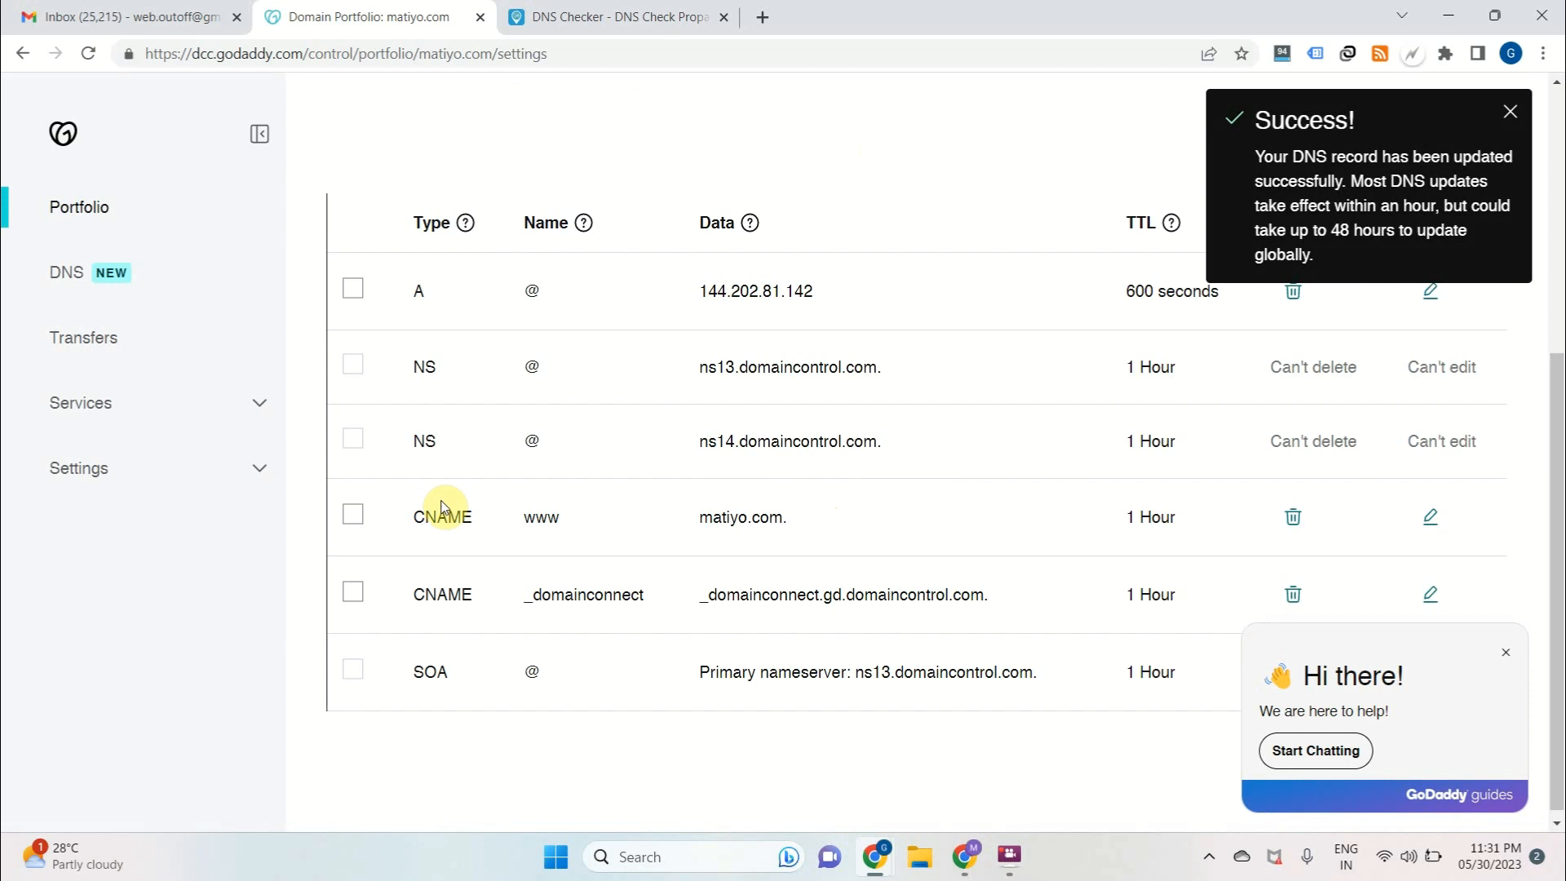
Change the www CNAME record to type A with the value 144.202.81.142
drag(424, 518, 584, 526)
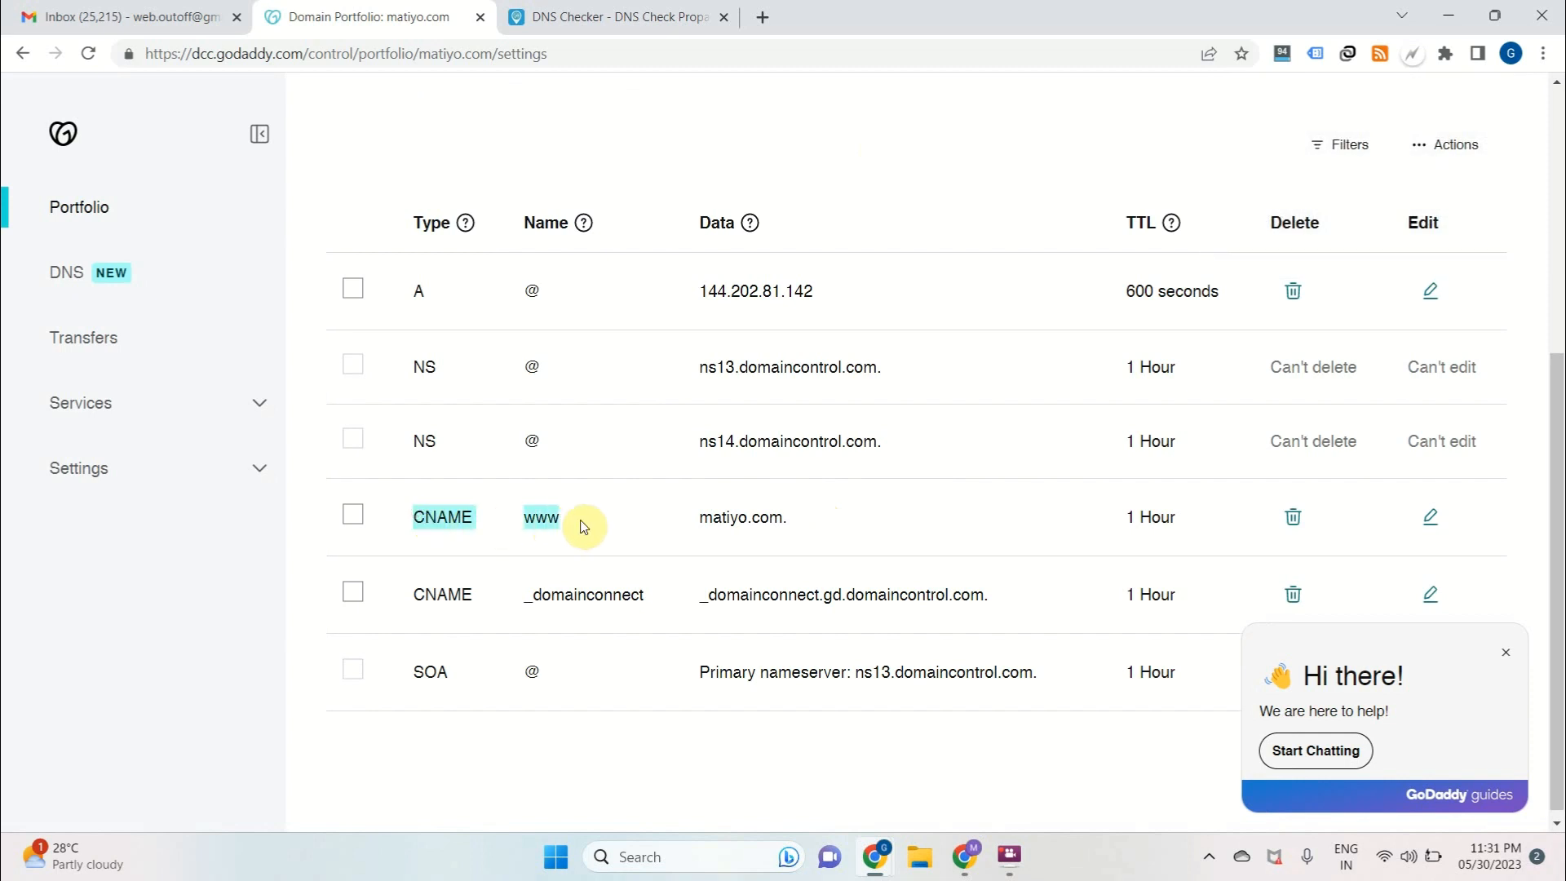
click(1431, 519)
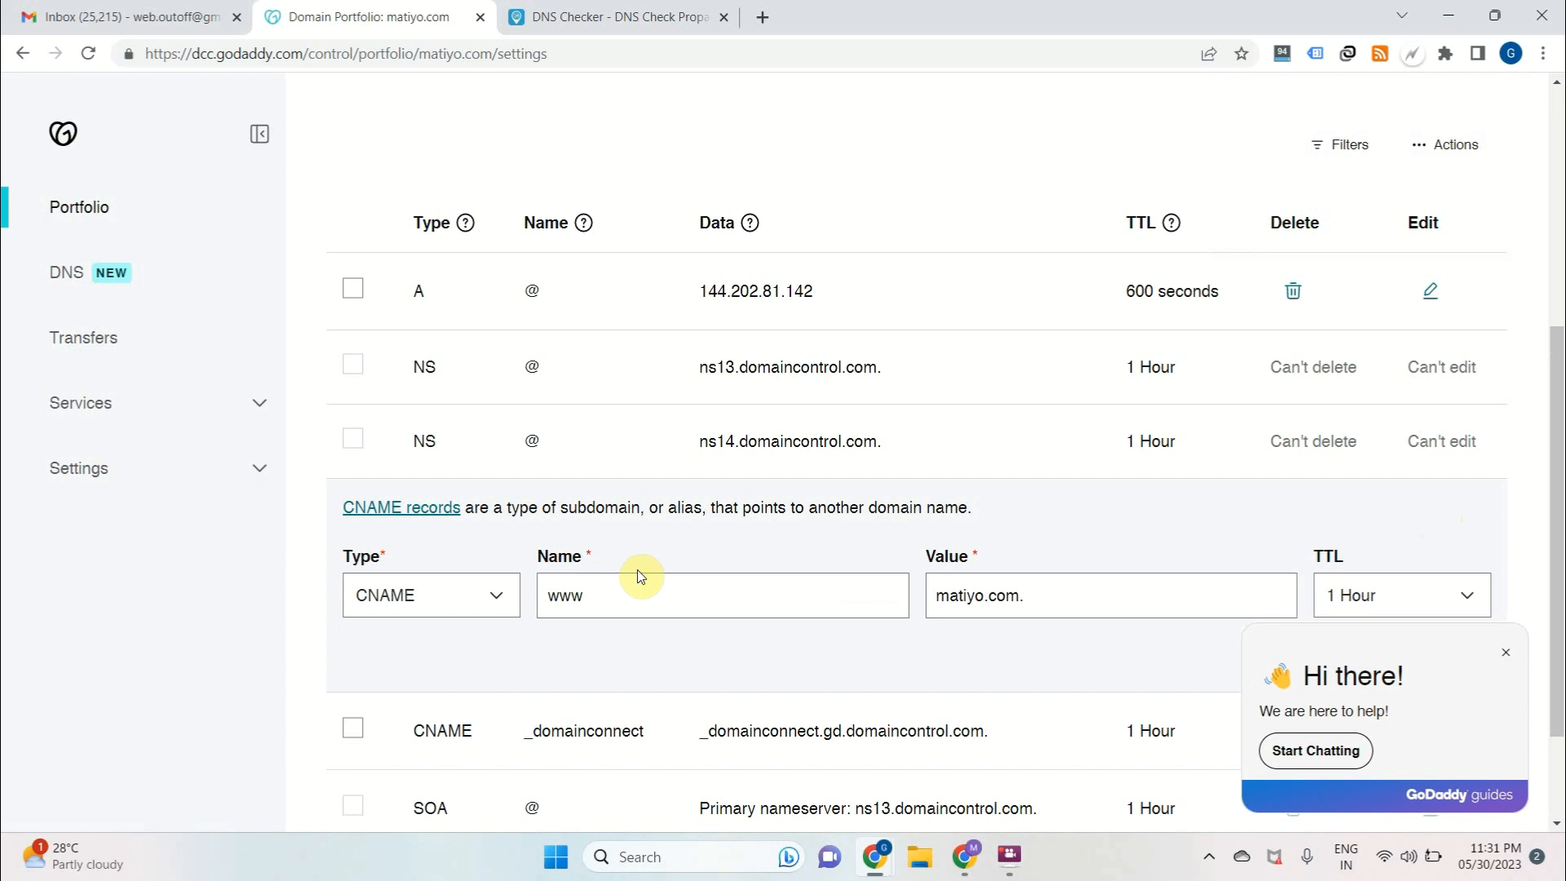
click(486, 599)
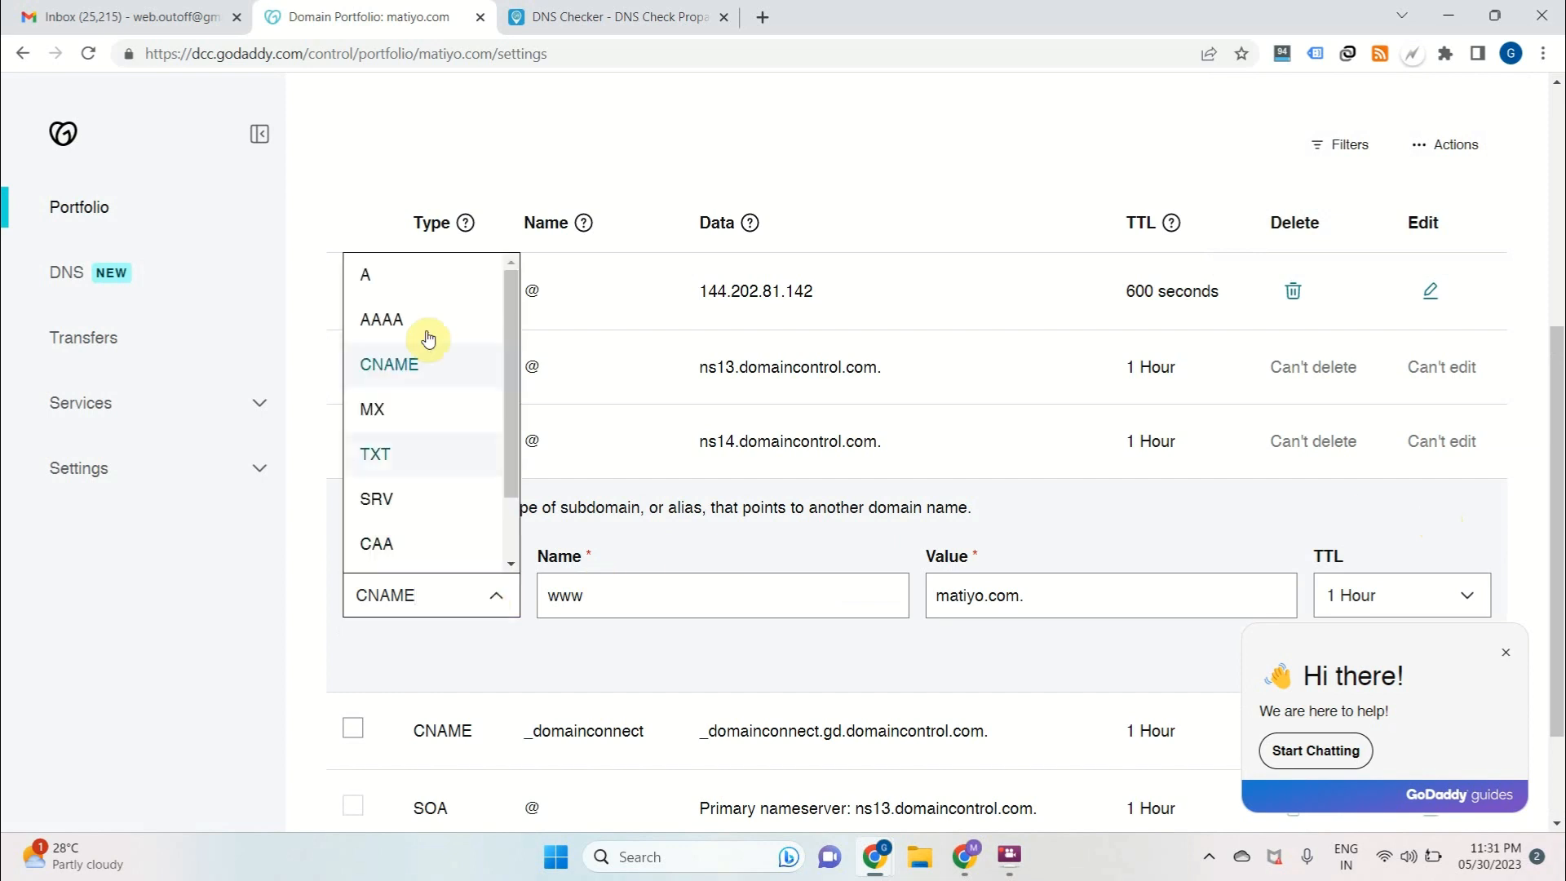
click(397, 281)
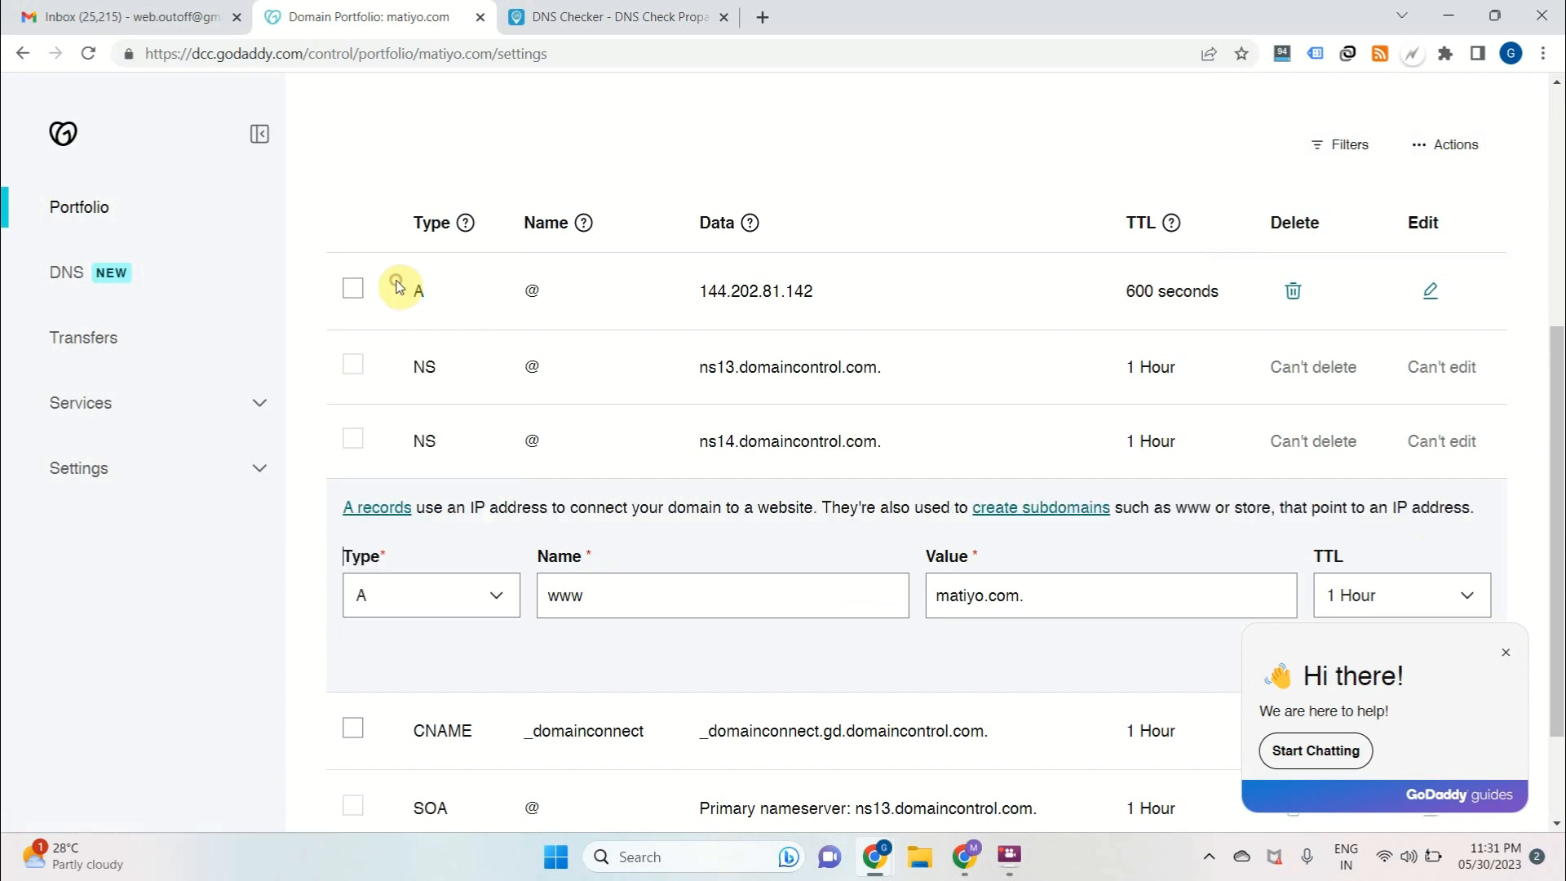
double_click(605, 593)
click(1039, 602)
key(ctrl+a)
key(ctrl+v)
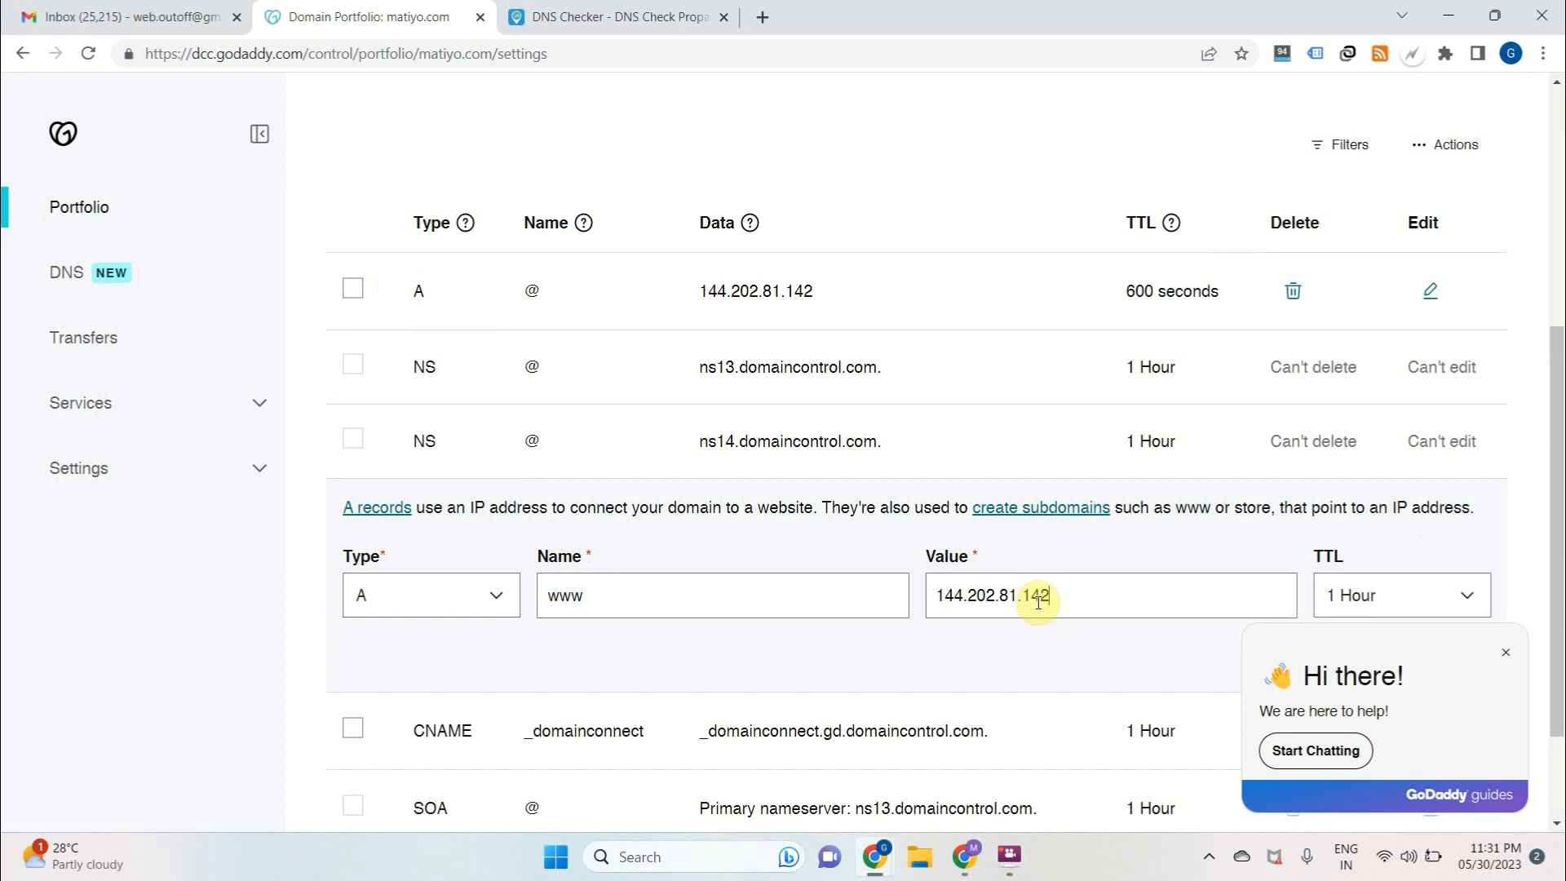
Dismiss the chat prompt, set the www record's TTL to a custom 600 seconds and save the record
click(1508, 654)
click(1419, 604)
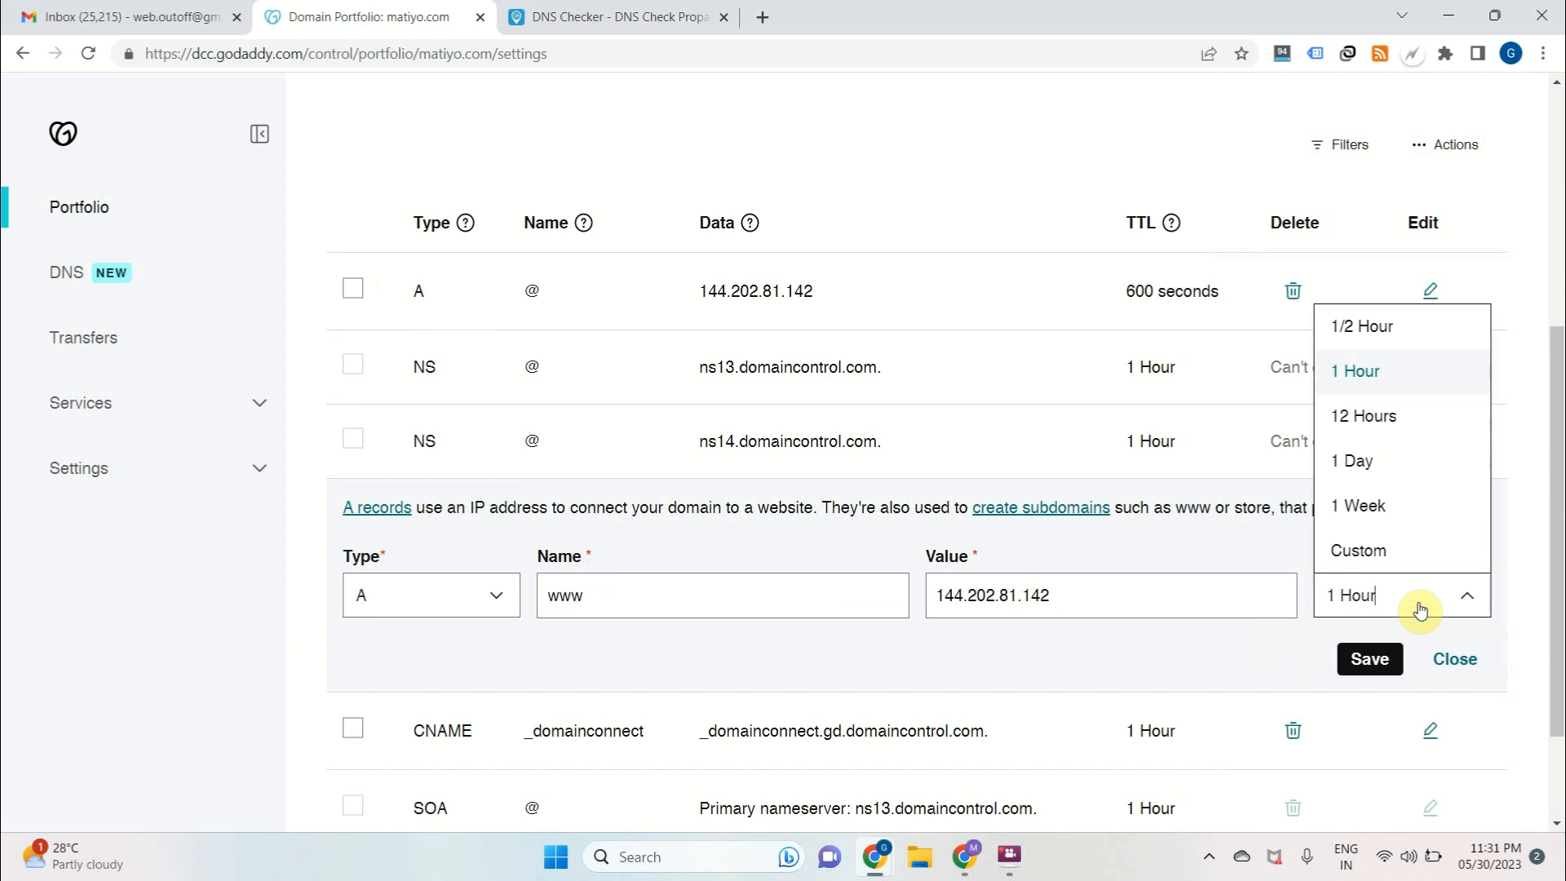
click(1370, 551)
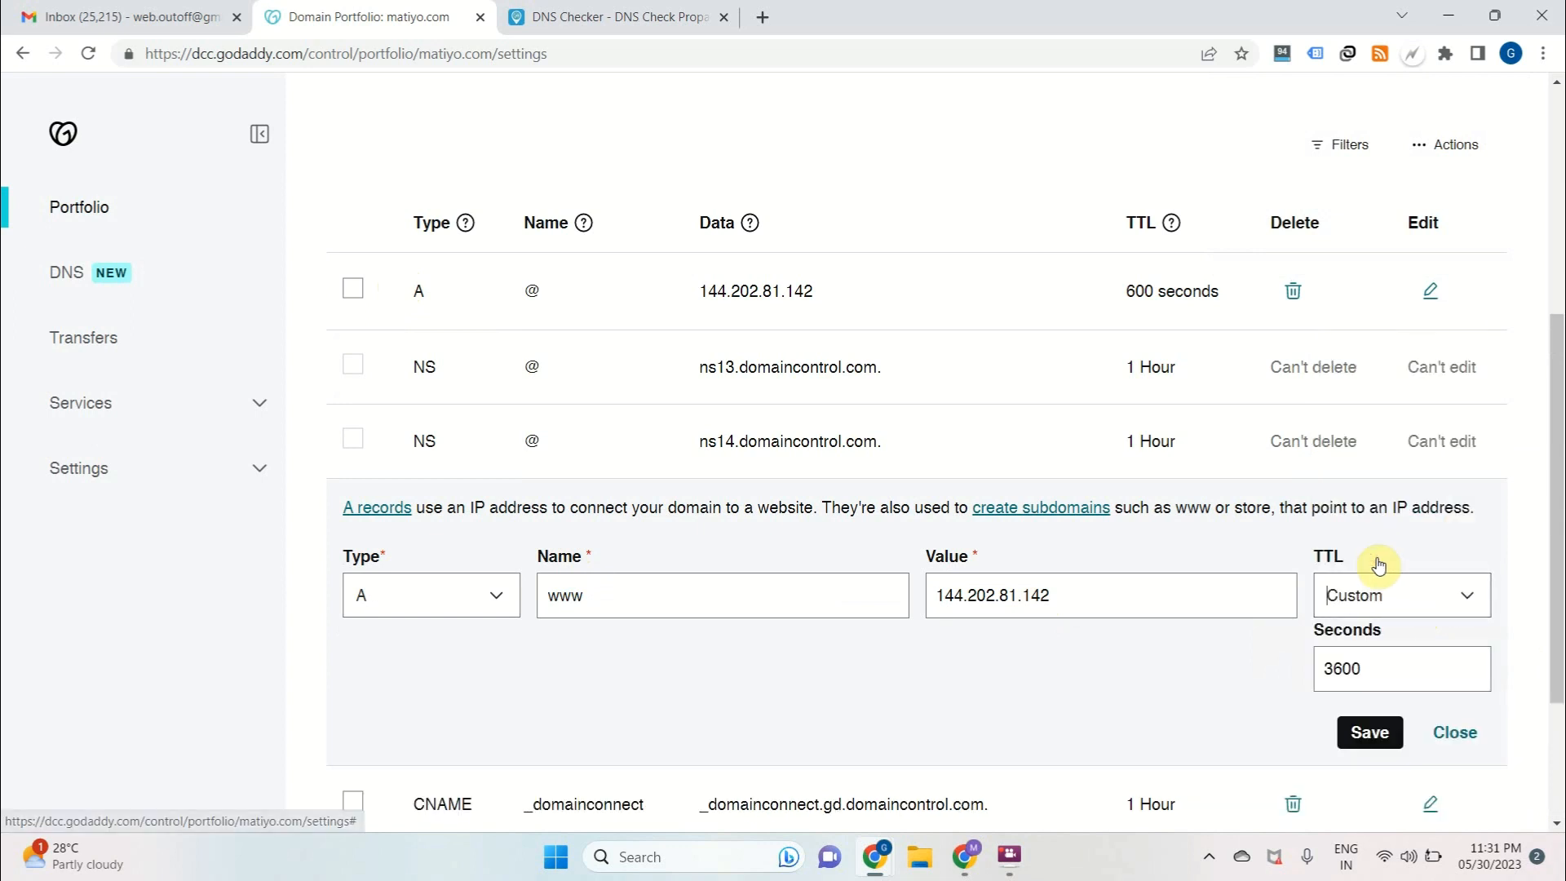
drag(1334, 662, 1166, 627)
key(BackSpace)
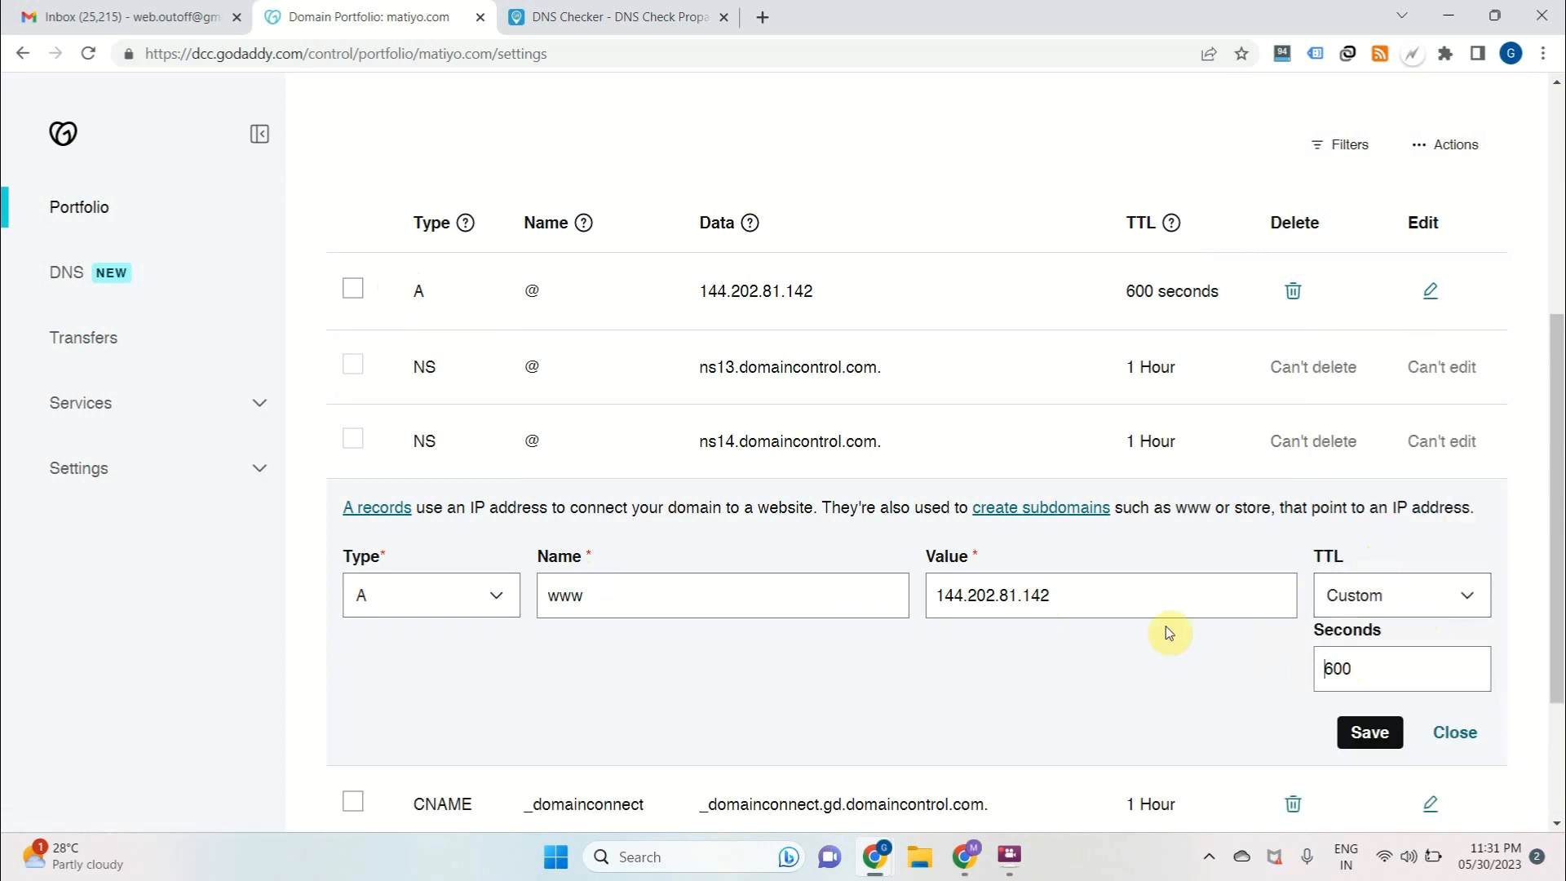
click(1370, 730)
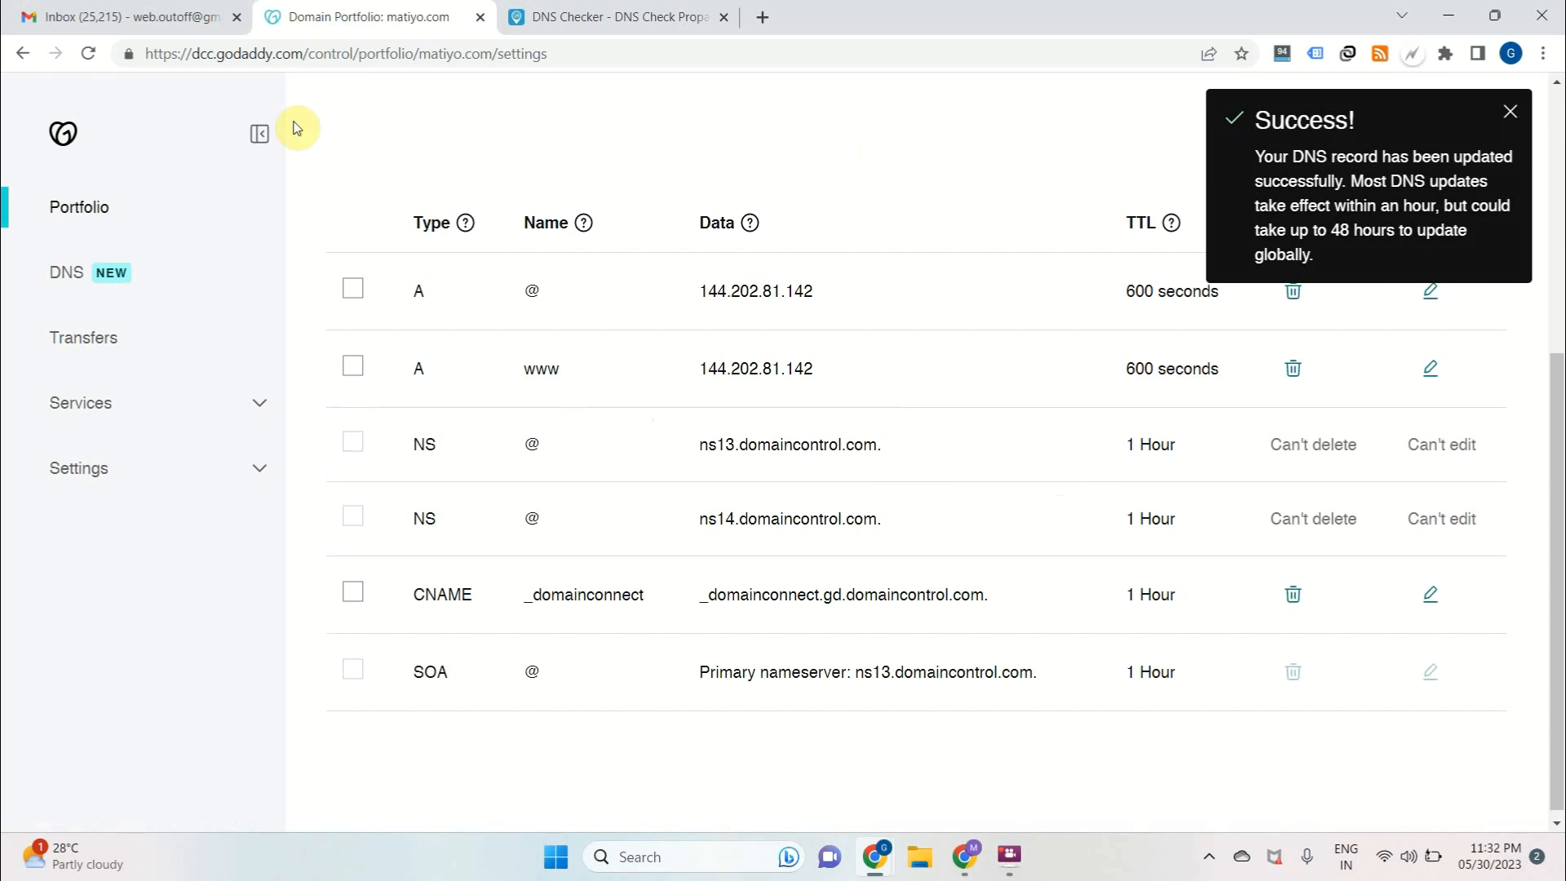
Reload the matiyo.com domain page and reopen its DNS records
click(89, 53)
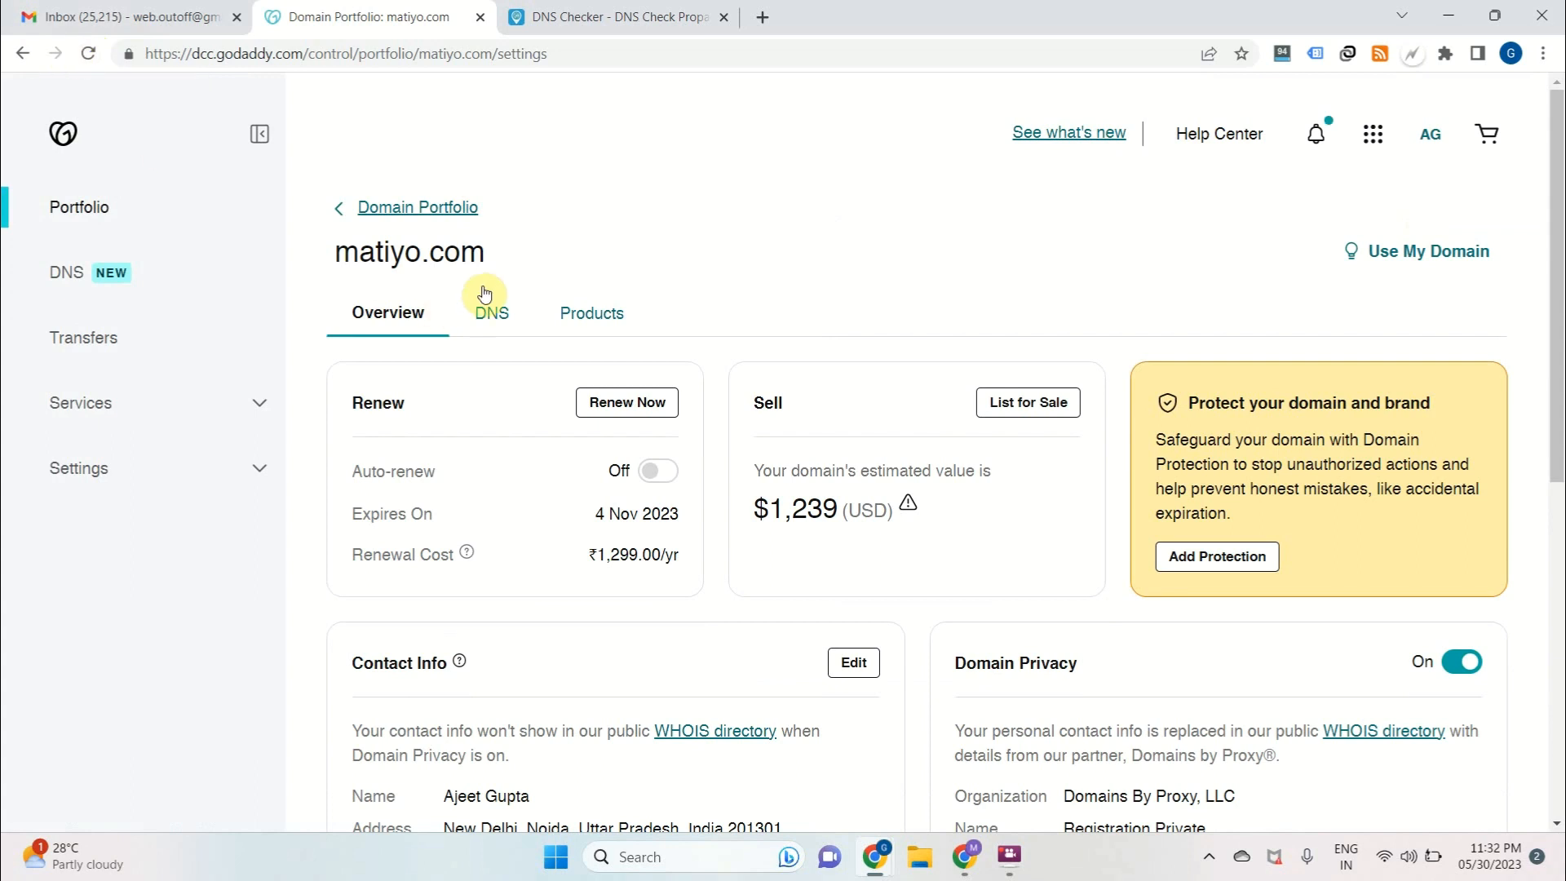
click(492, 312)
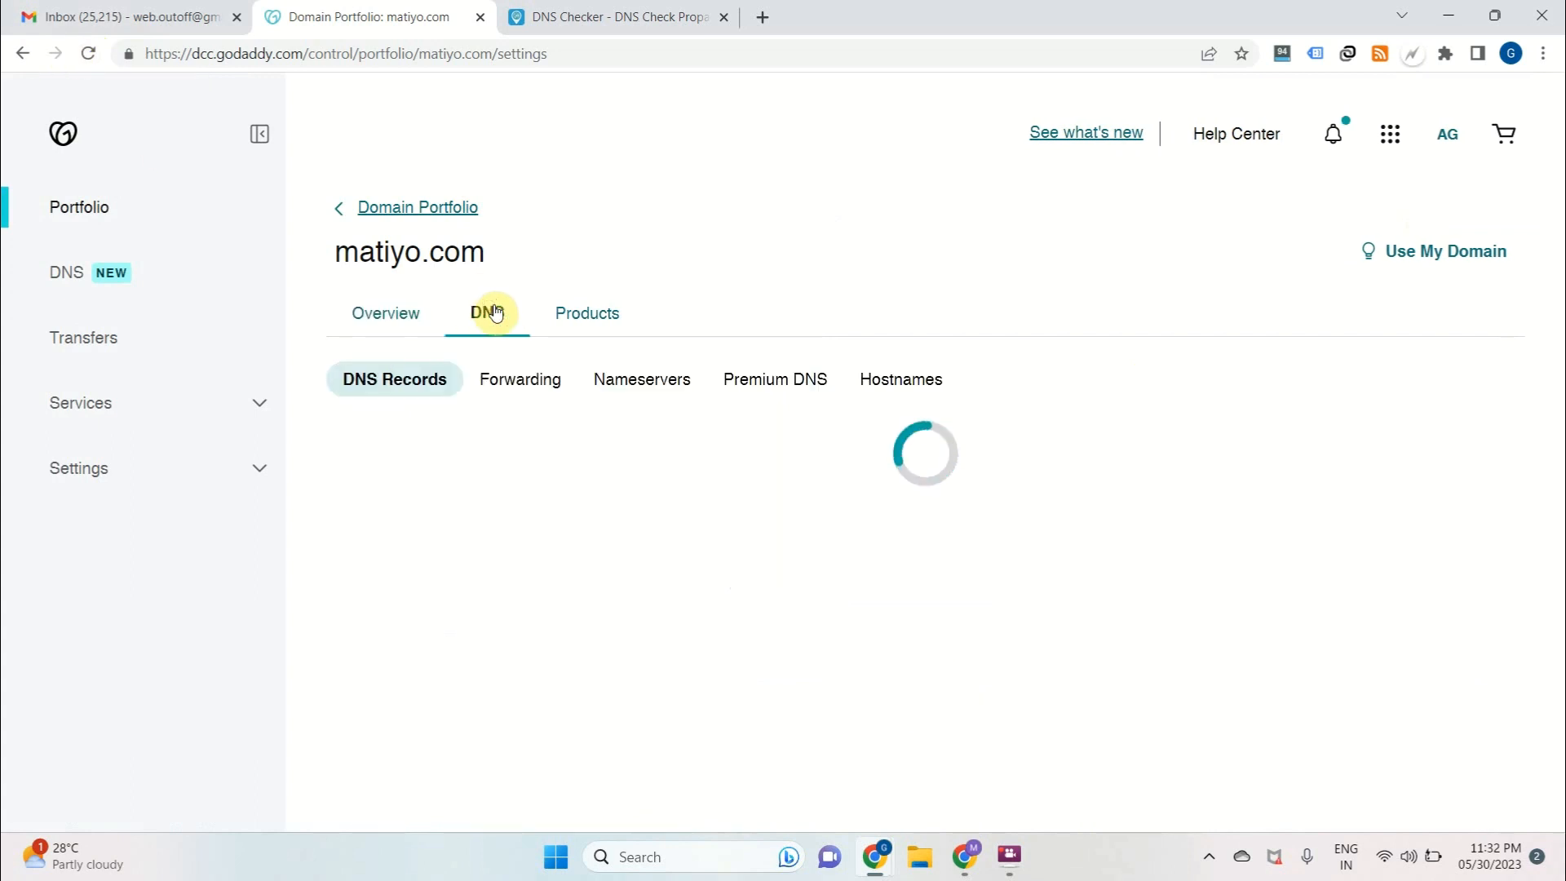
scroll(492, 312, down, 5)
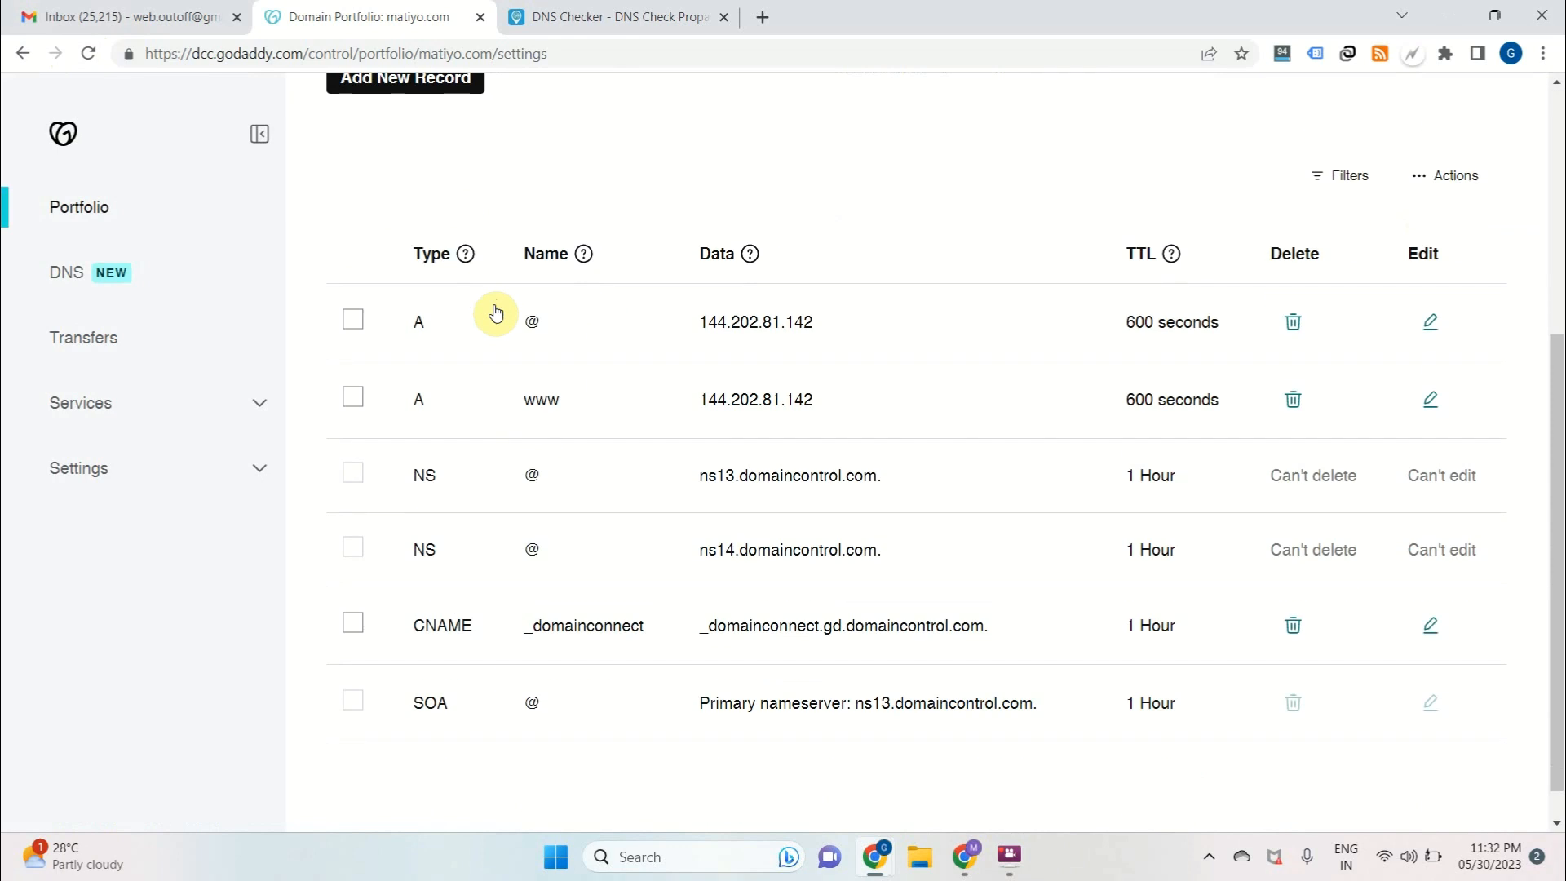
Examine the names, IP addresses and TTLs of the @ and www A records in the DNS list
drag(674, 320, 797, 335)
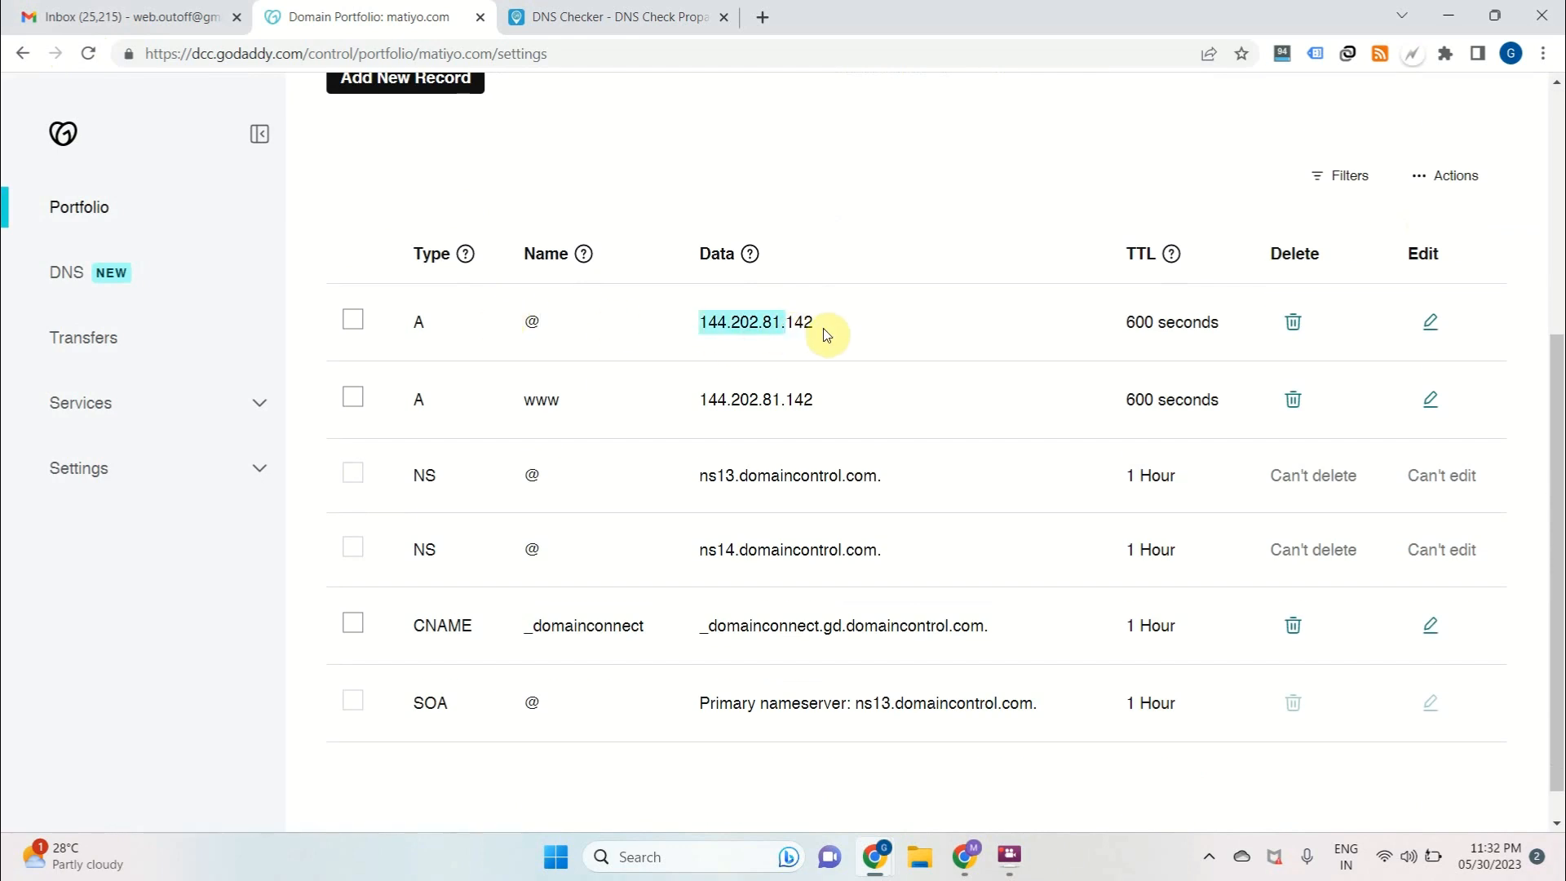
click(527, 314)
drag(528, 315, 568, 328)
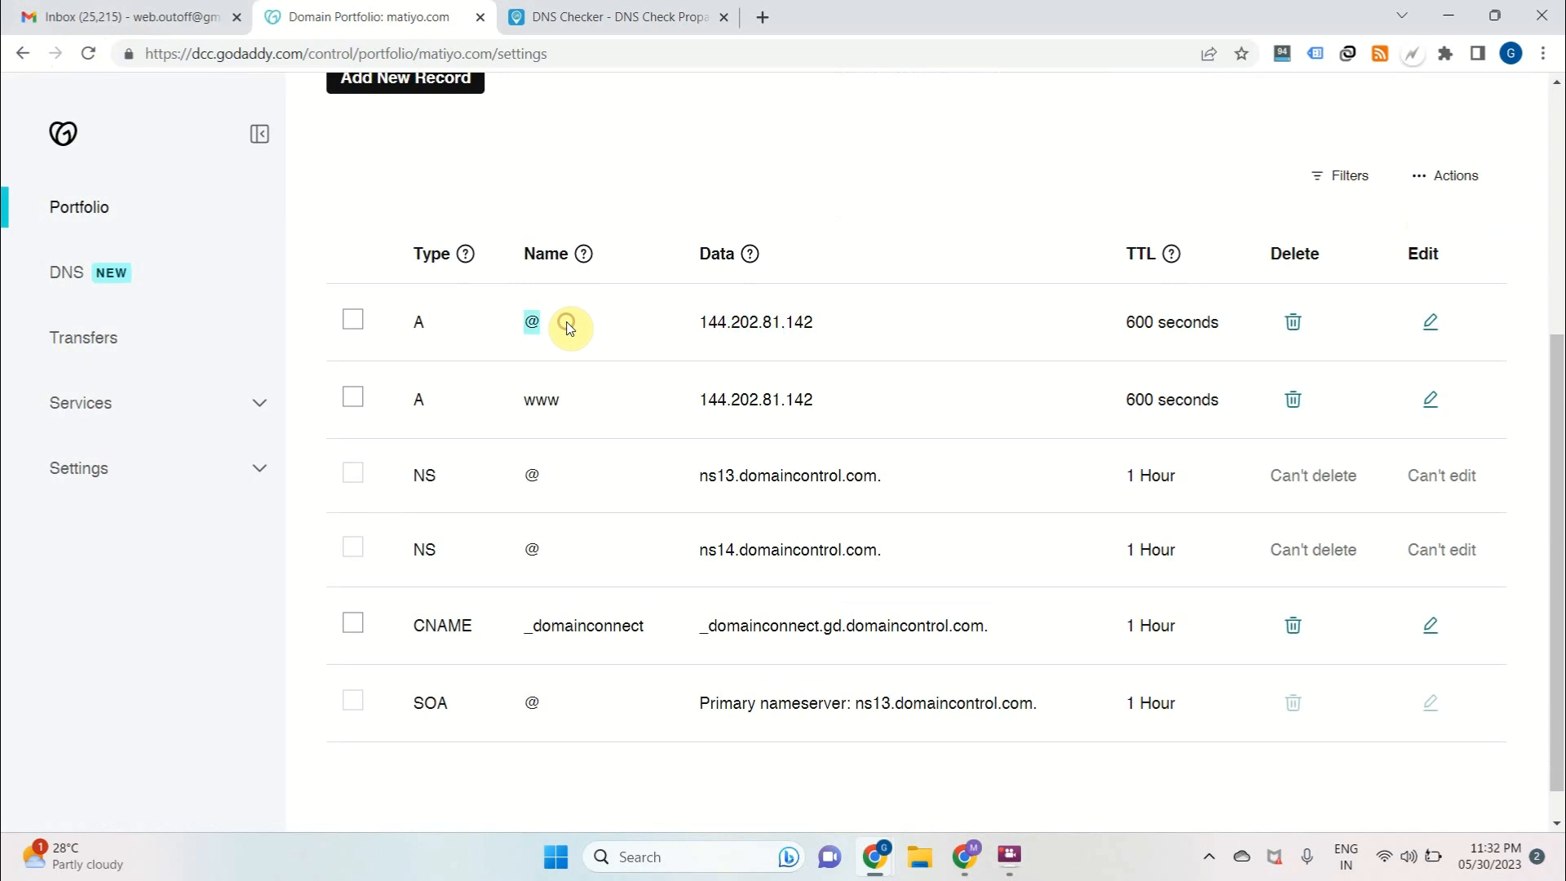
click(532, 400)
drag(528, 395, 612, 411)
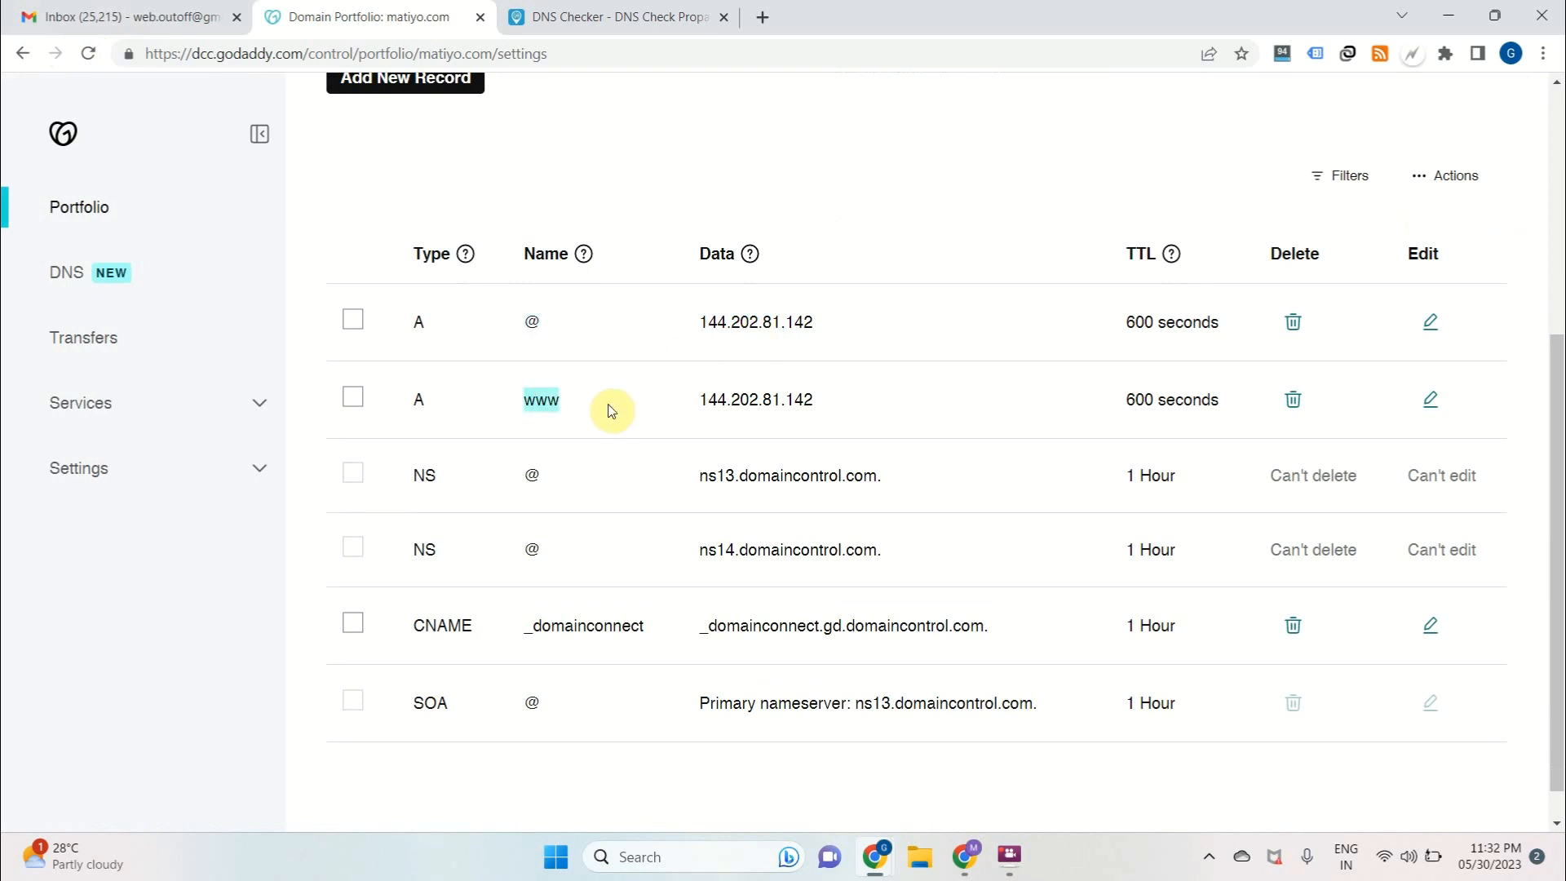
click(528, 407)
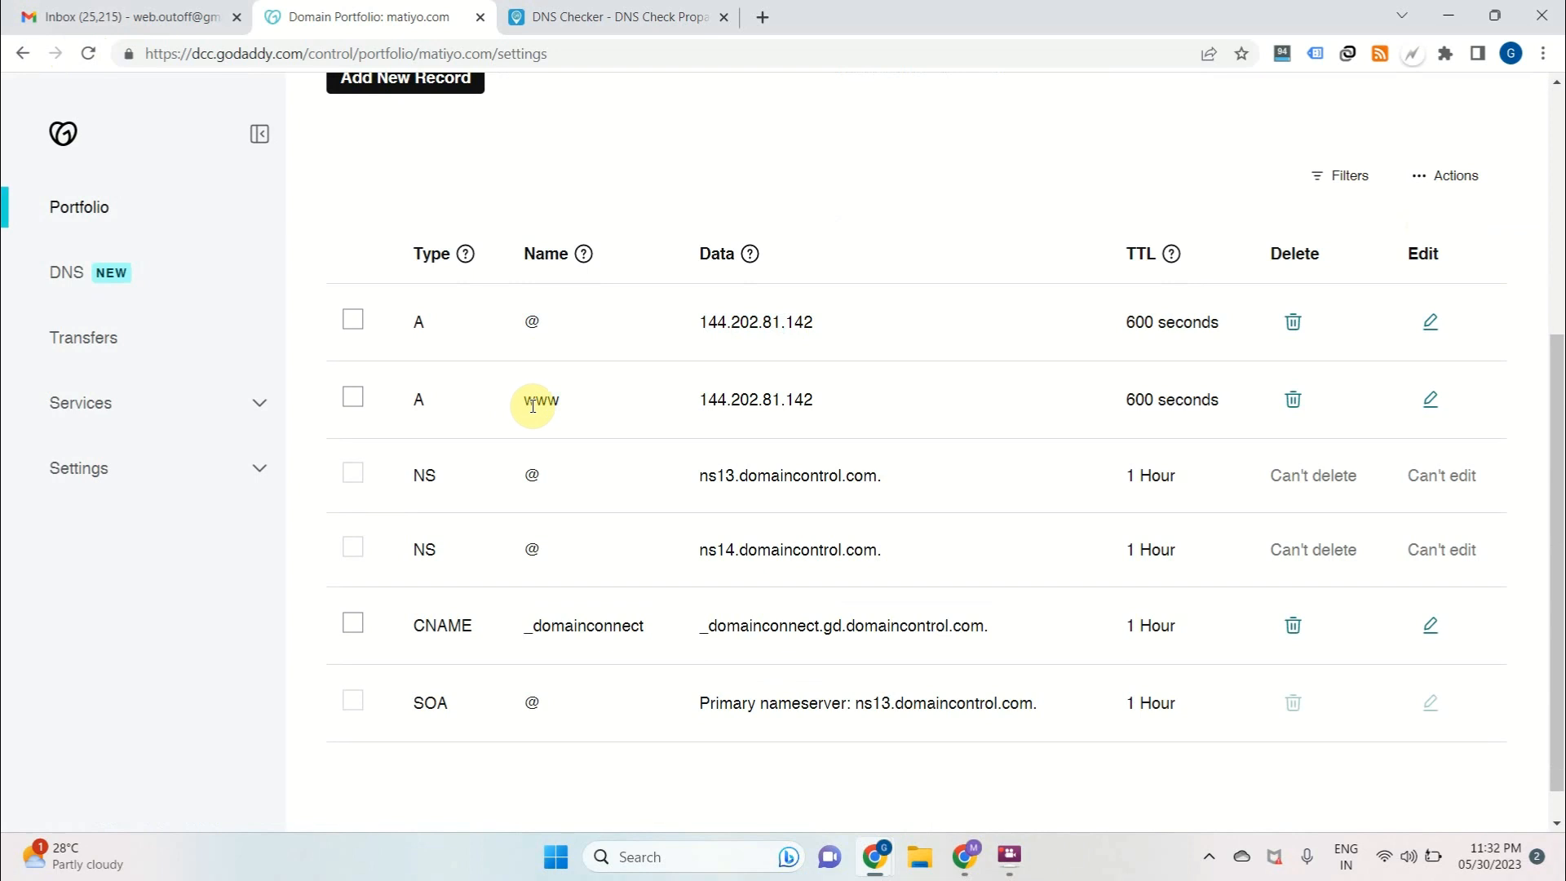
drag(525, 397, 604, 402)
click(559, 326)
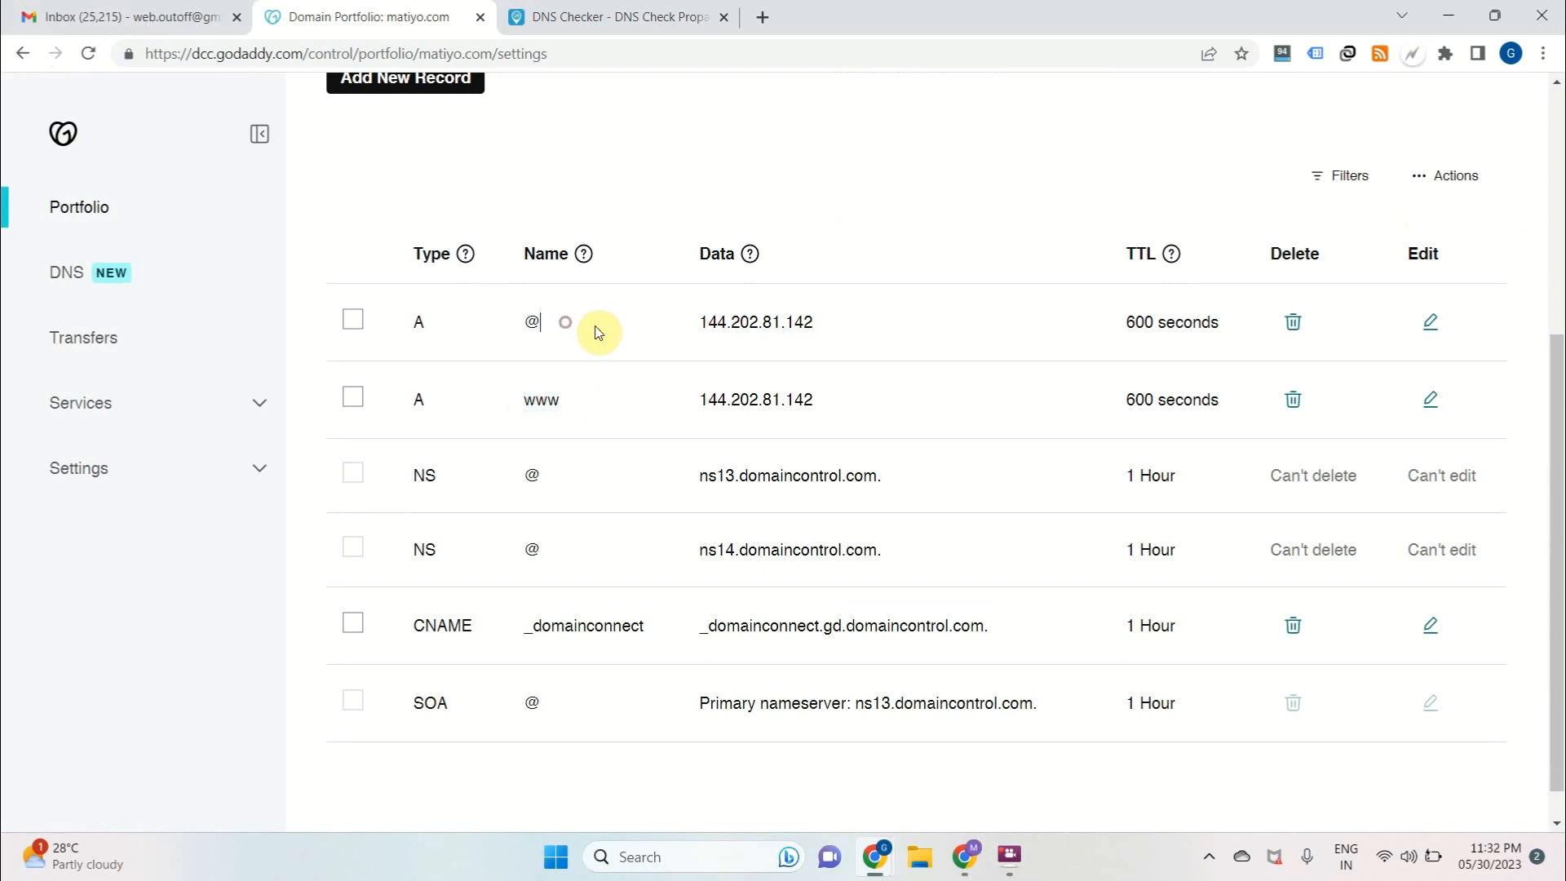
click(684, 327)
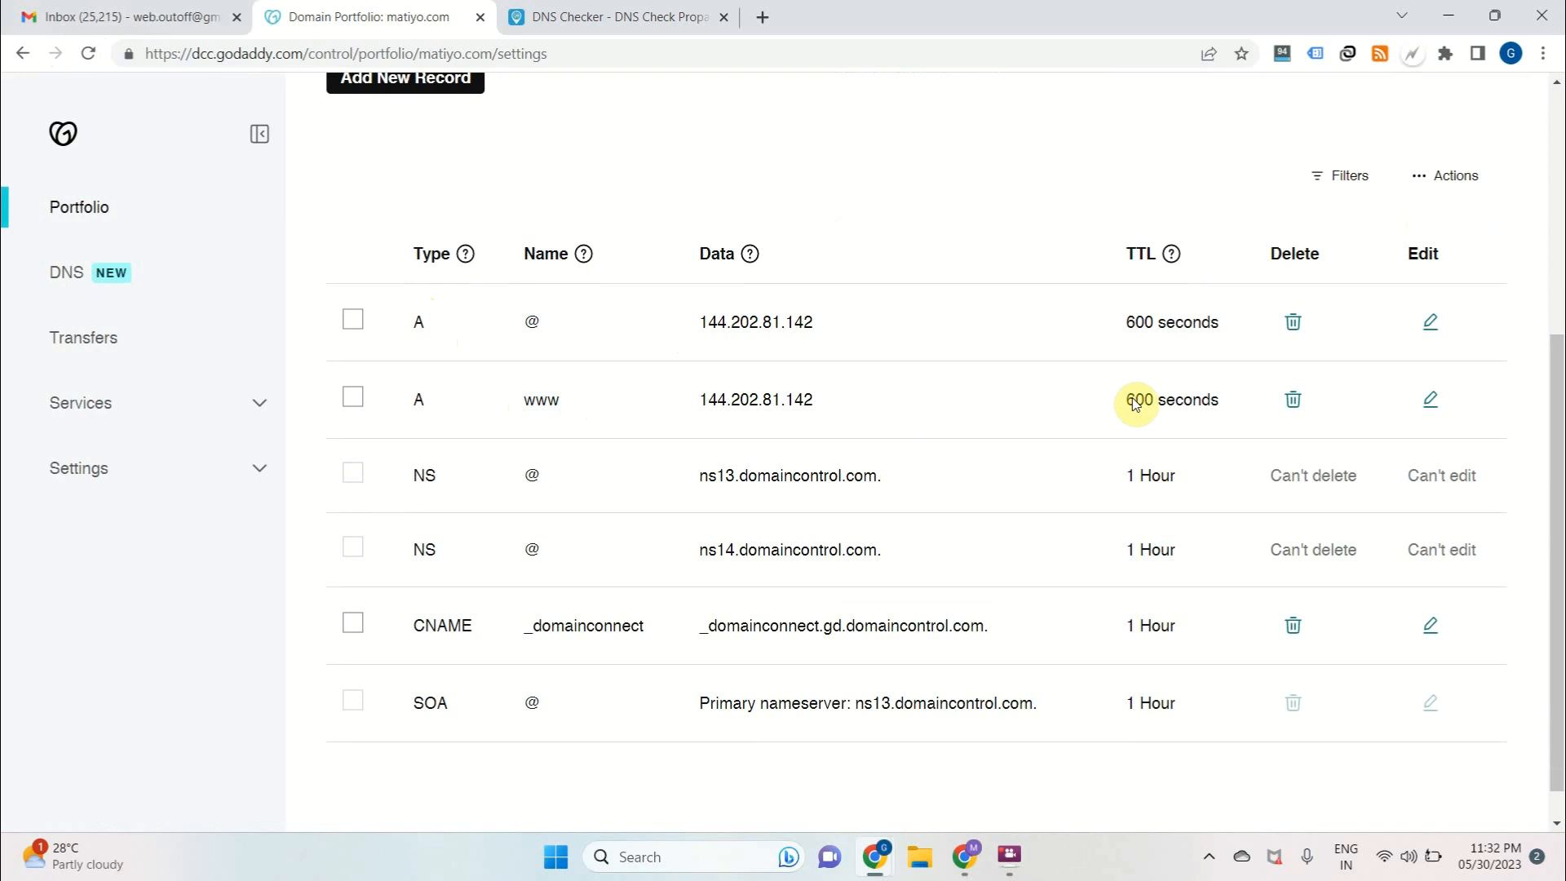
scroll(1106, 416, up, 1)
scroll(1104, 416, up, 2)
scroll(1105, 416, down, 2)
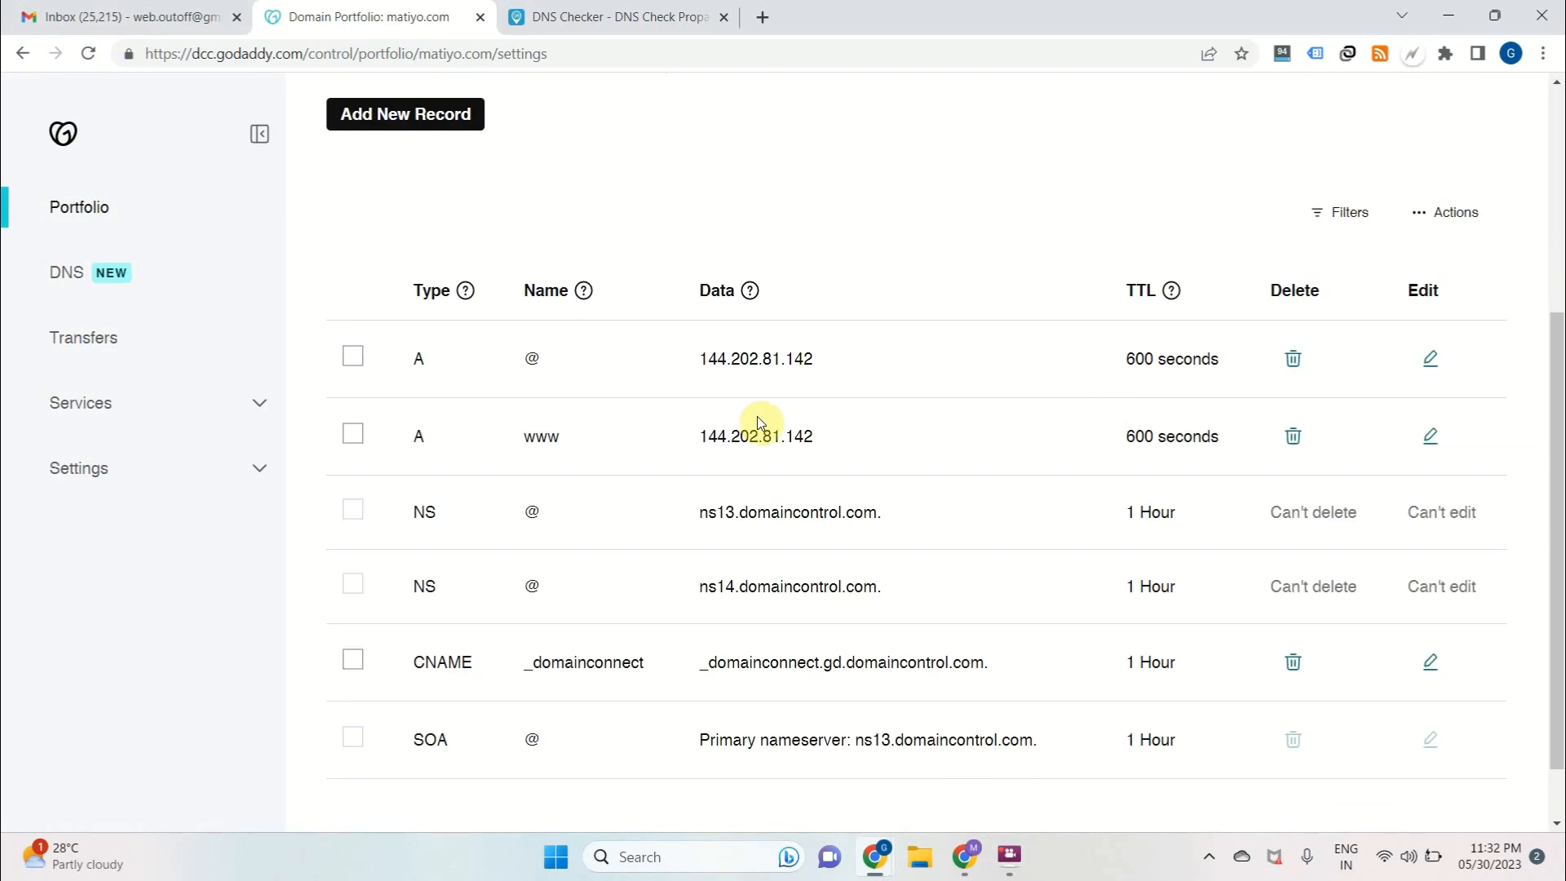
double_click(759, 369)
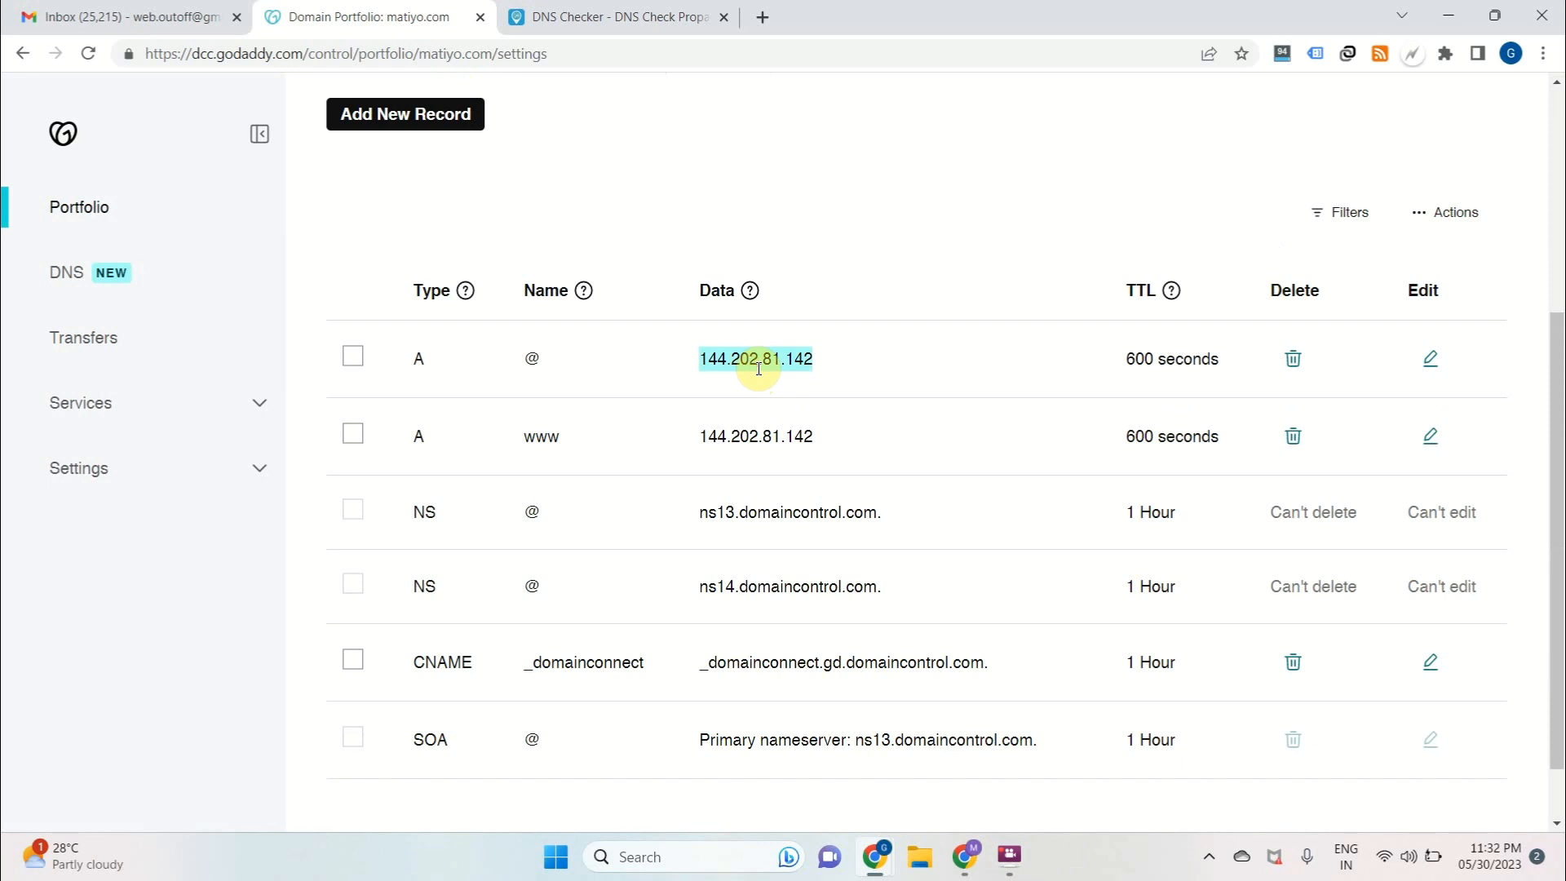
Select the matiyo.com domain name, switch to the DNS Checker site and highlight its web address
scroll(482, 269, up, 4)
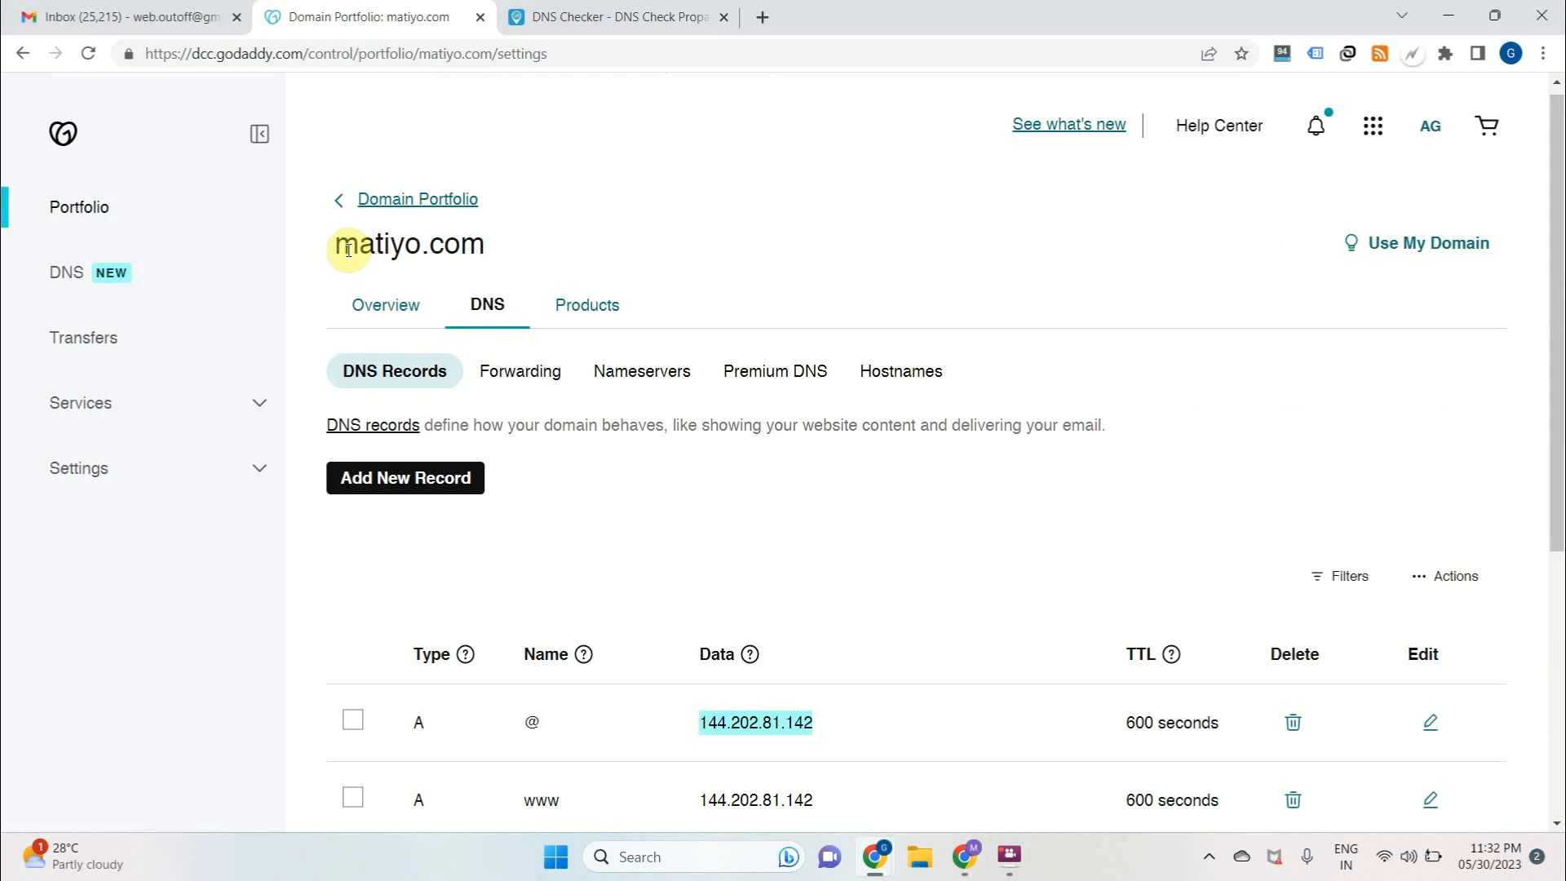
drag(349, 249, 499, 252)
key(ctrl+c)
click(573, 12)
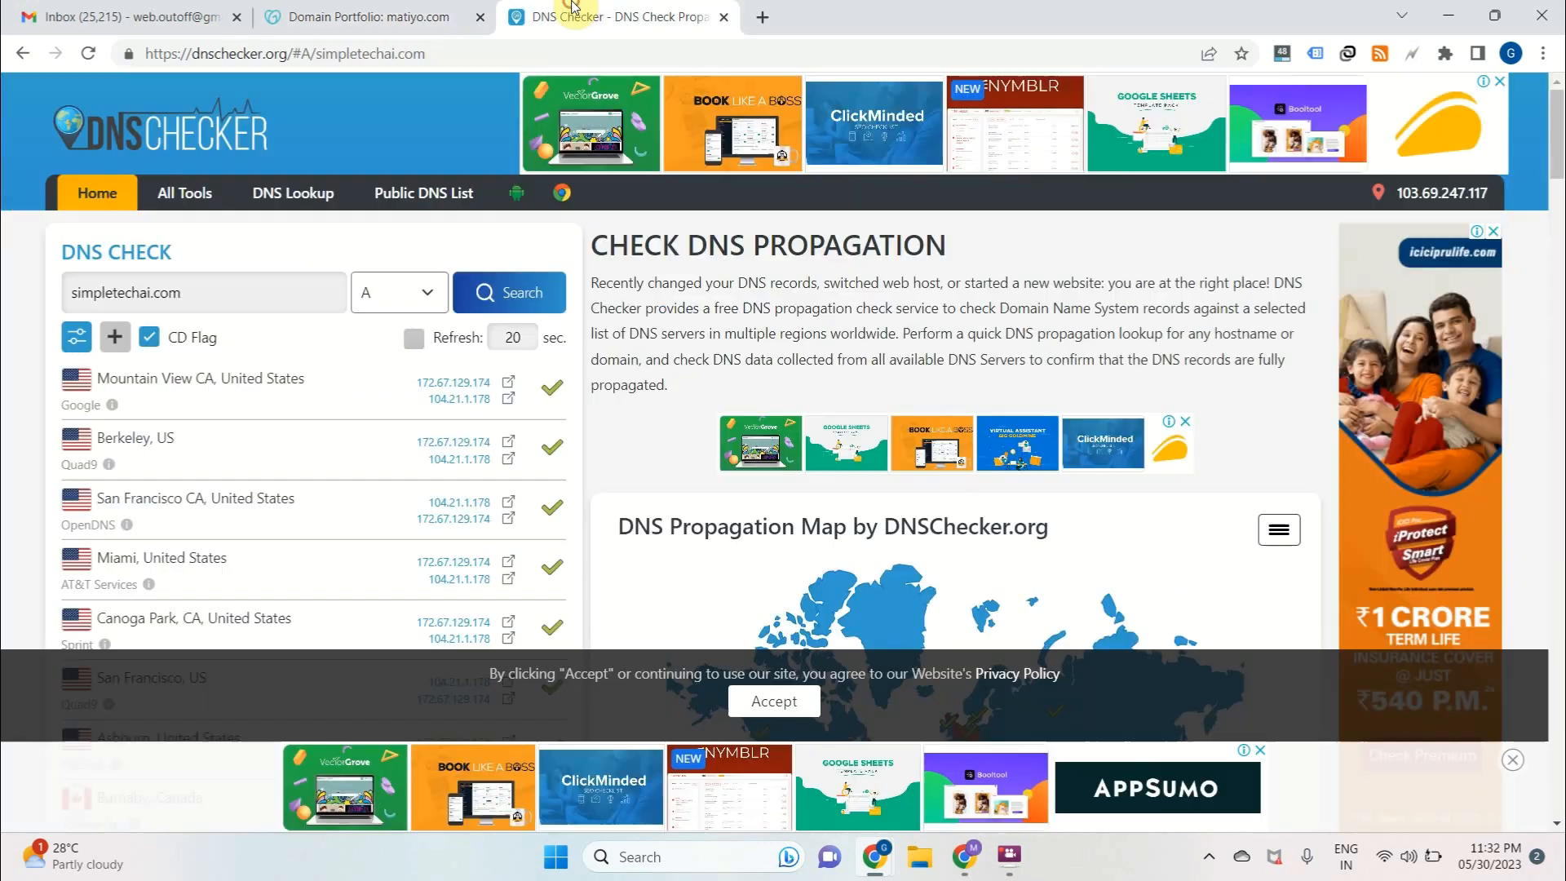
drag(214, 57, 340, 59)
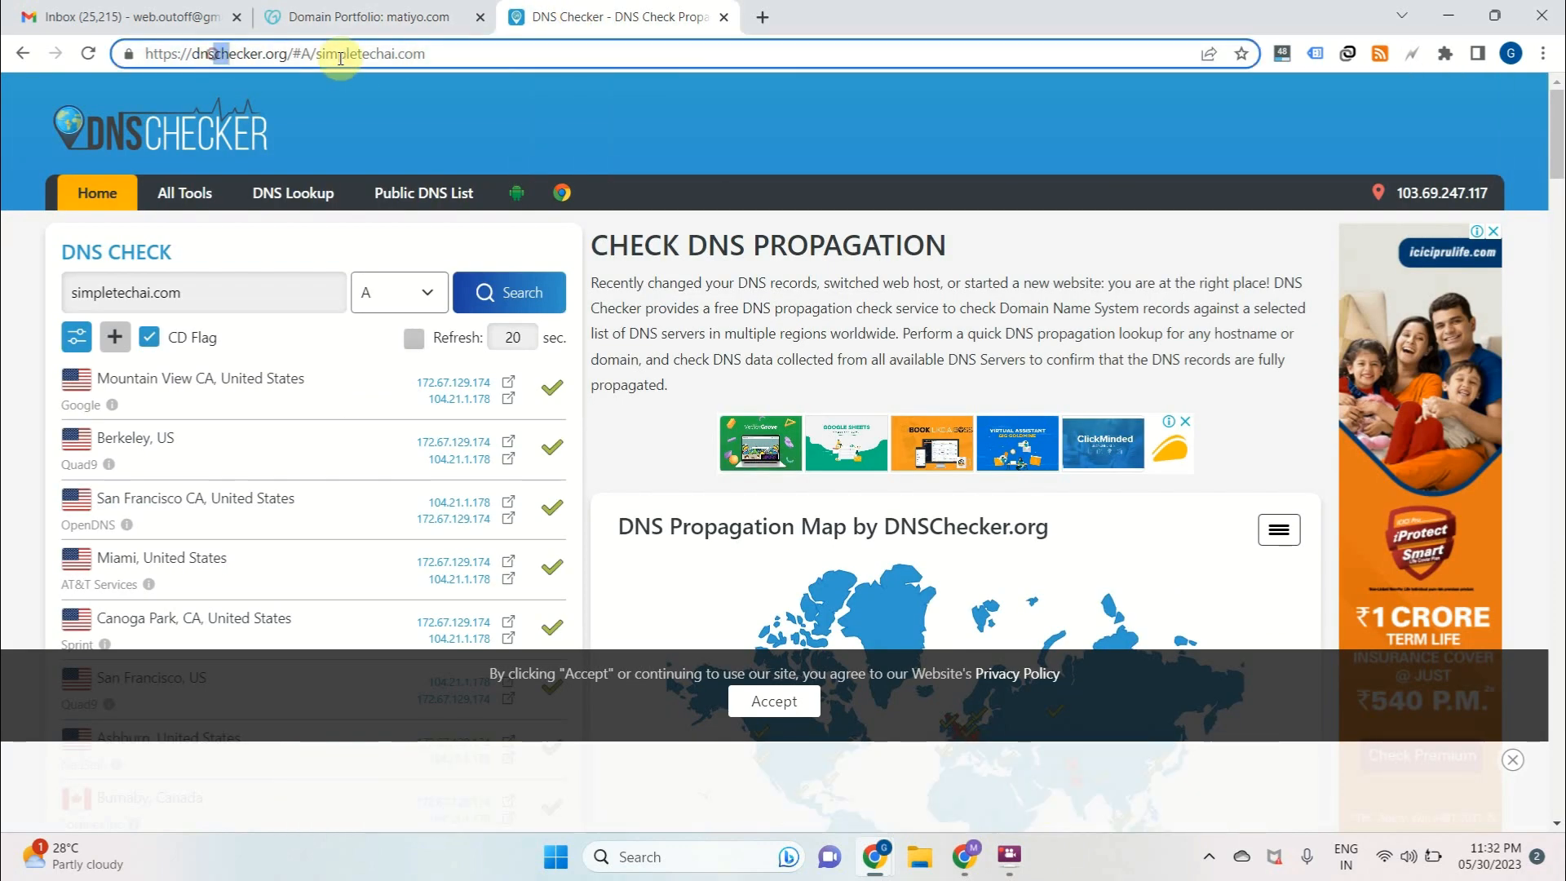
Search Google in a new tab for "dns chcker" to find the DNS propagation tool
key(ctrl+t)
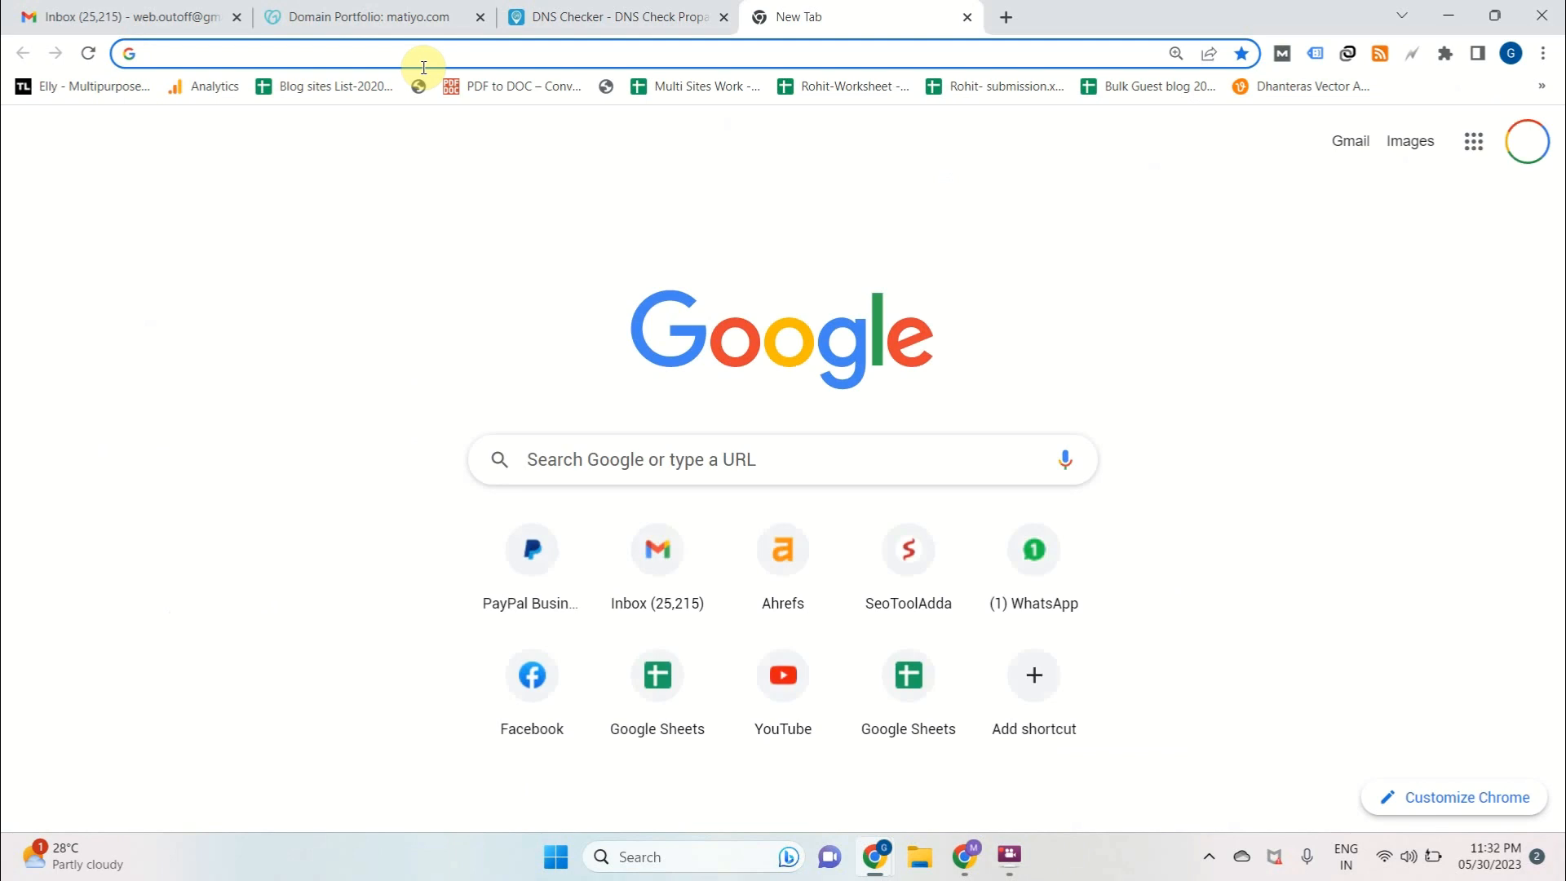
text(dns)
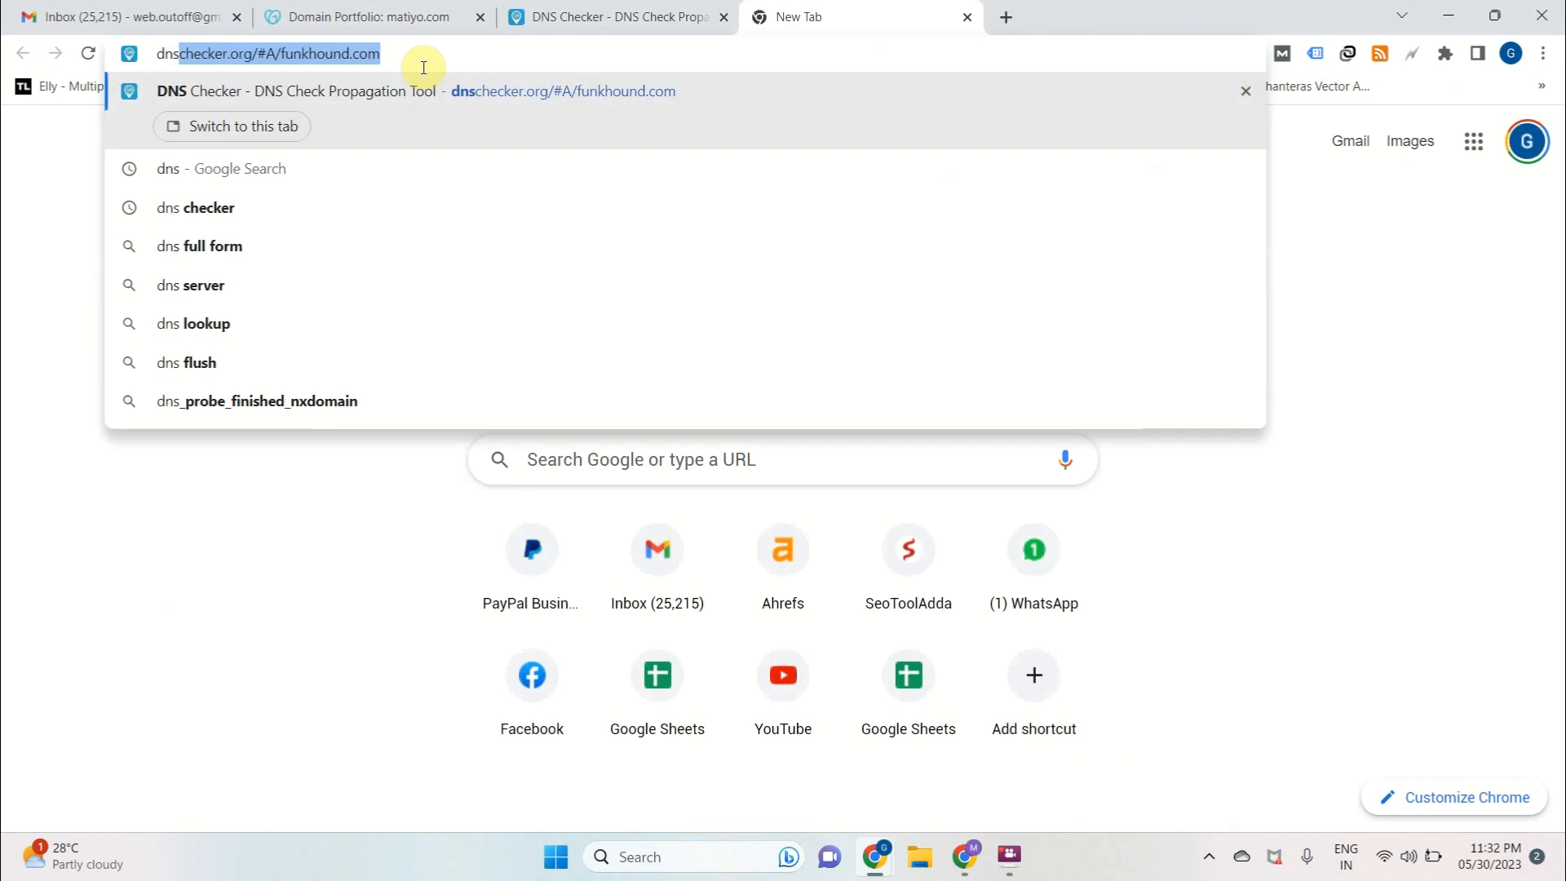
text( ch)
key(BackSpace)
text(ch)
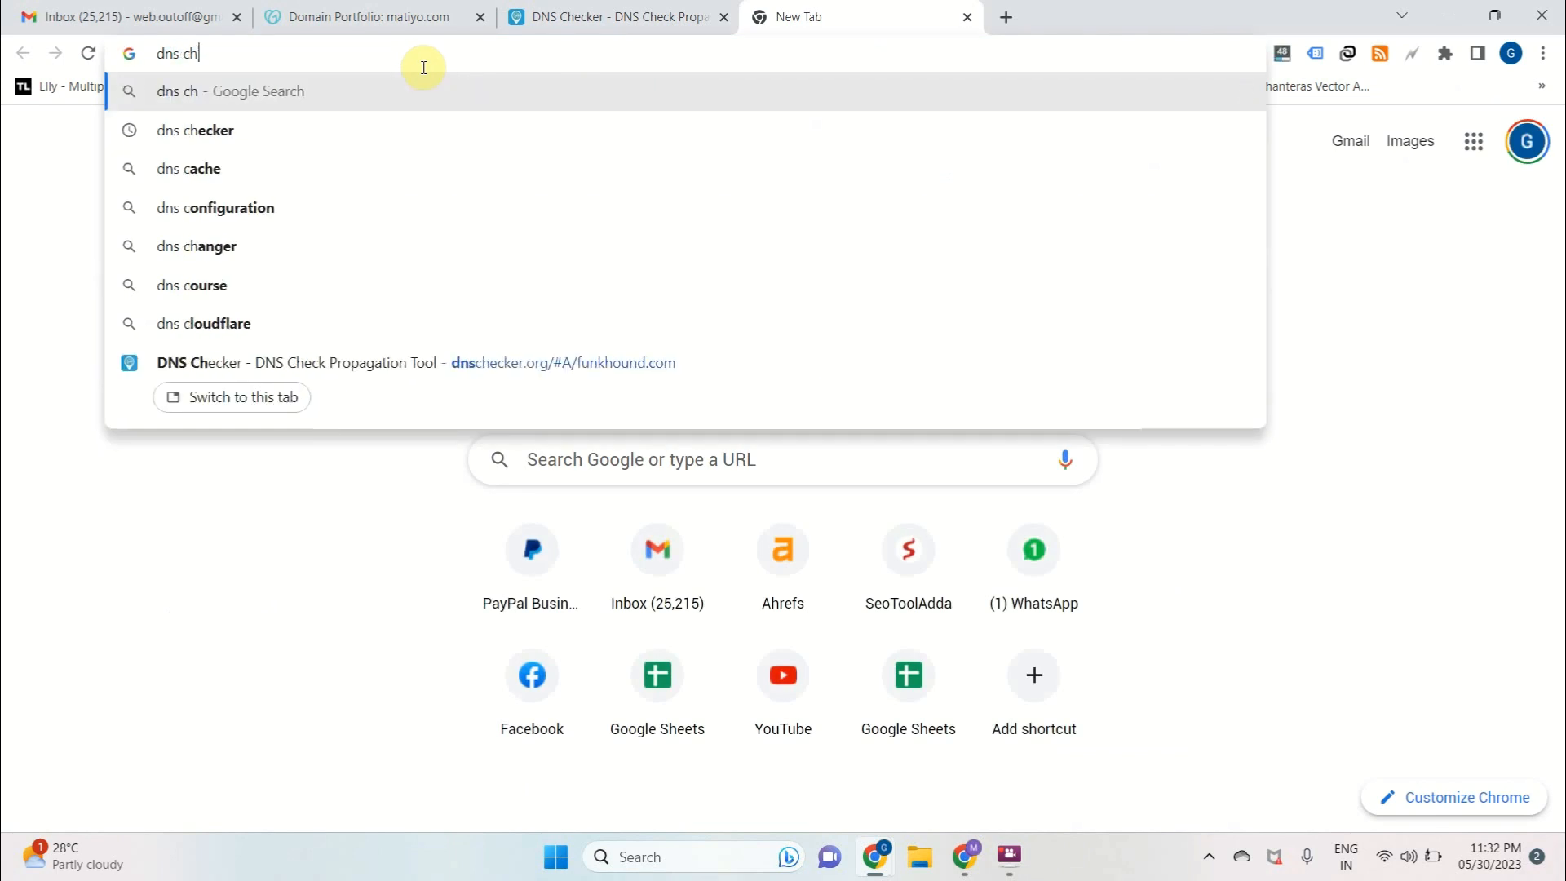
text(cker)
key(Return)
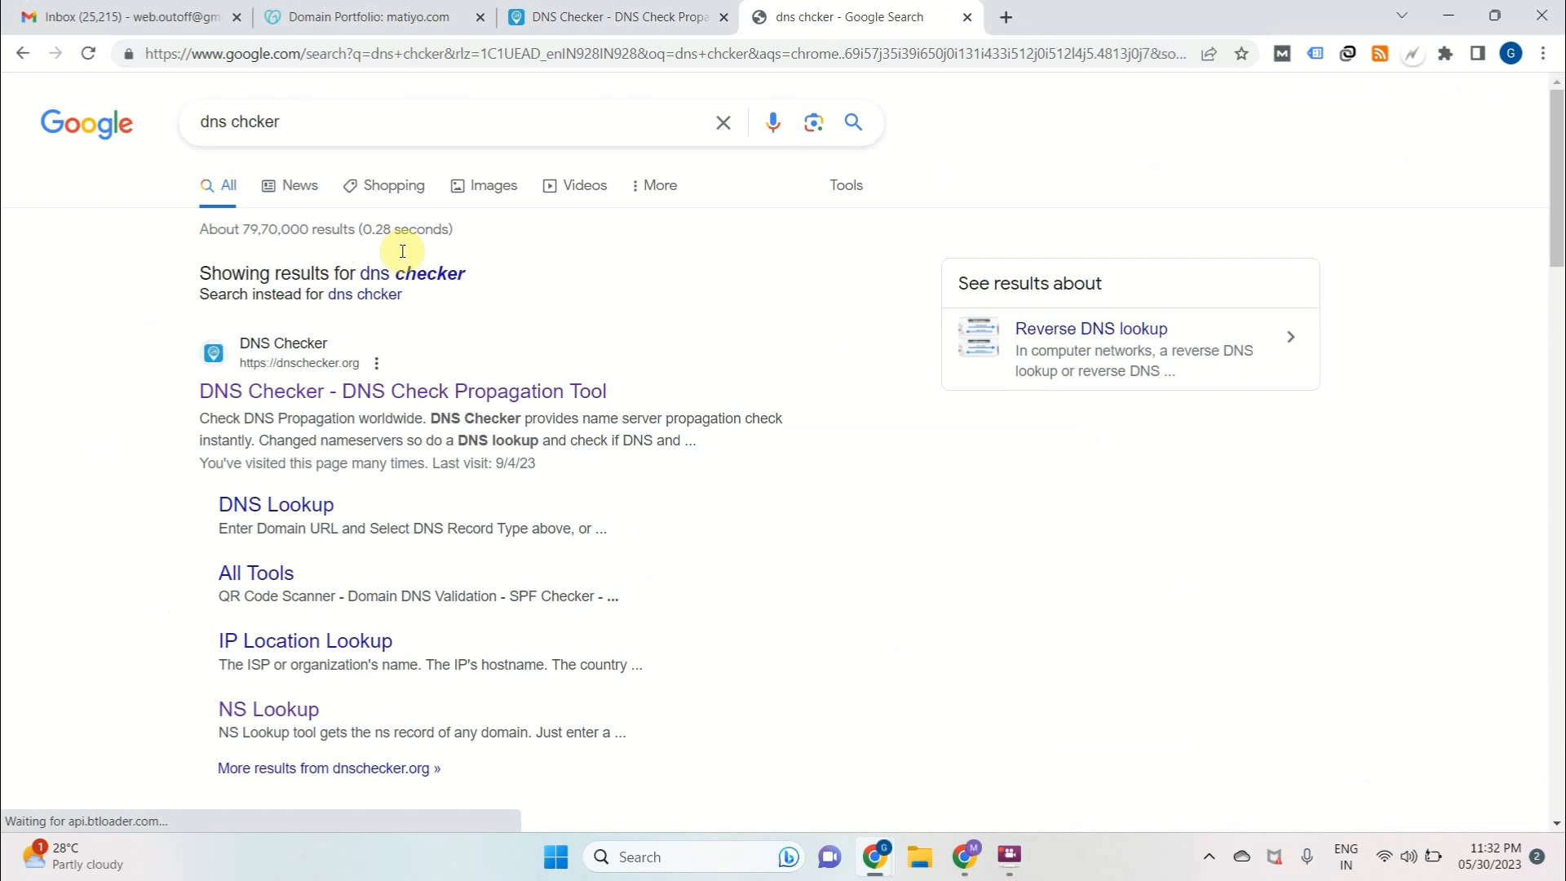
Open the DNS Checker propagation tool, look up the A records of matiyo.com and examine the IP addresses returned per location
click(405, 274)
click(395, 315)
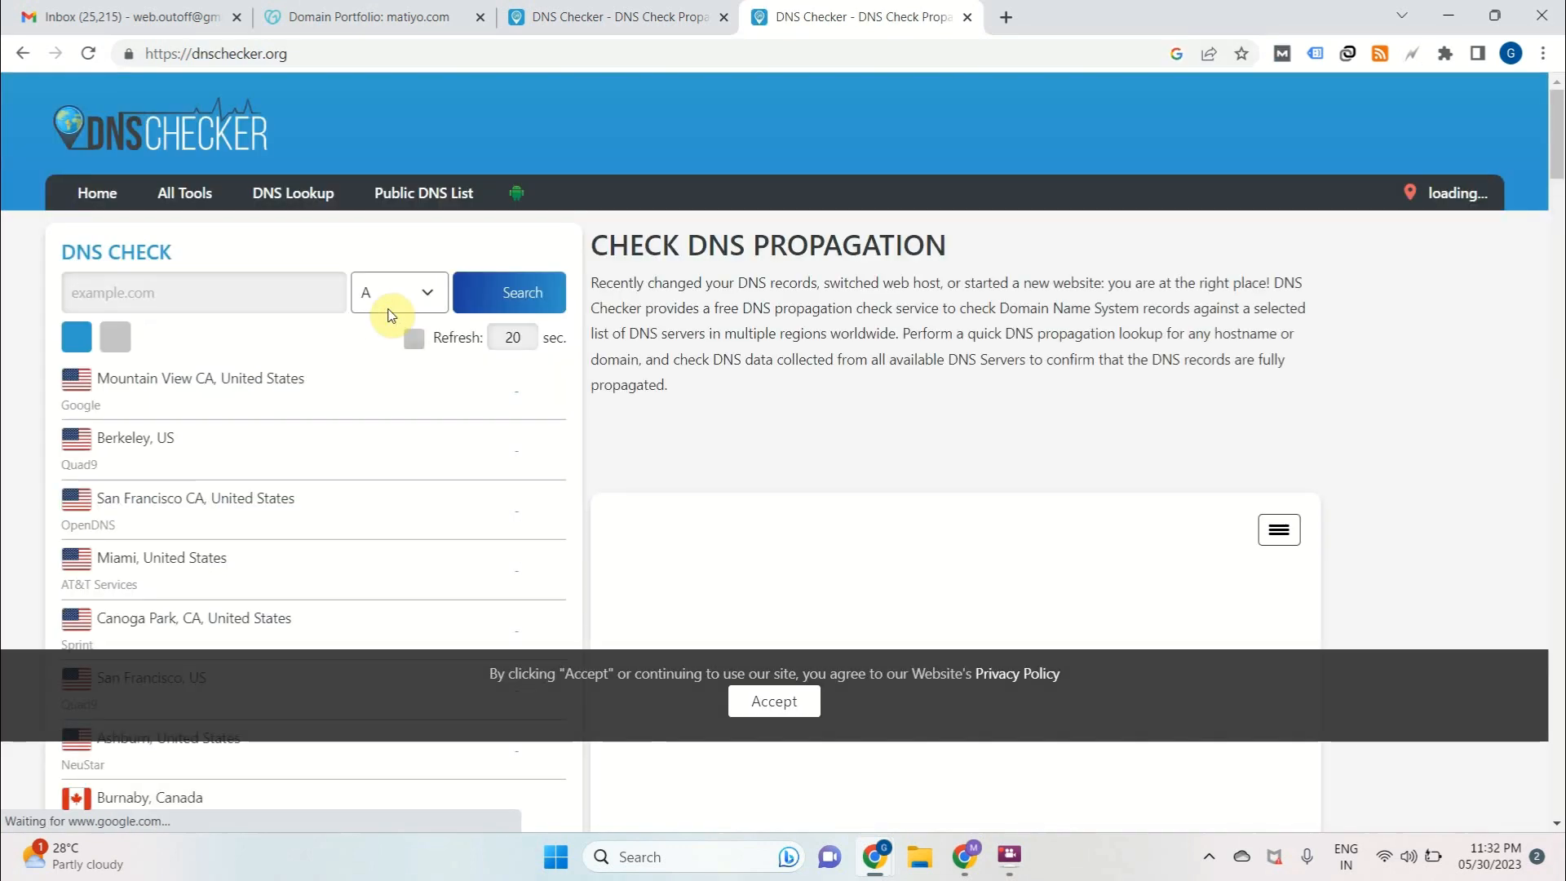
click(268, 292)
key(ctrl+v)
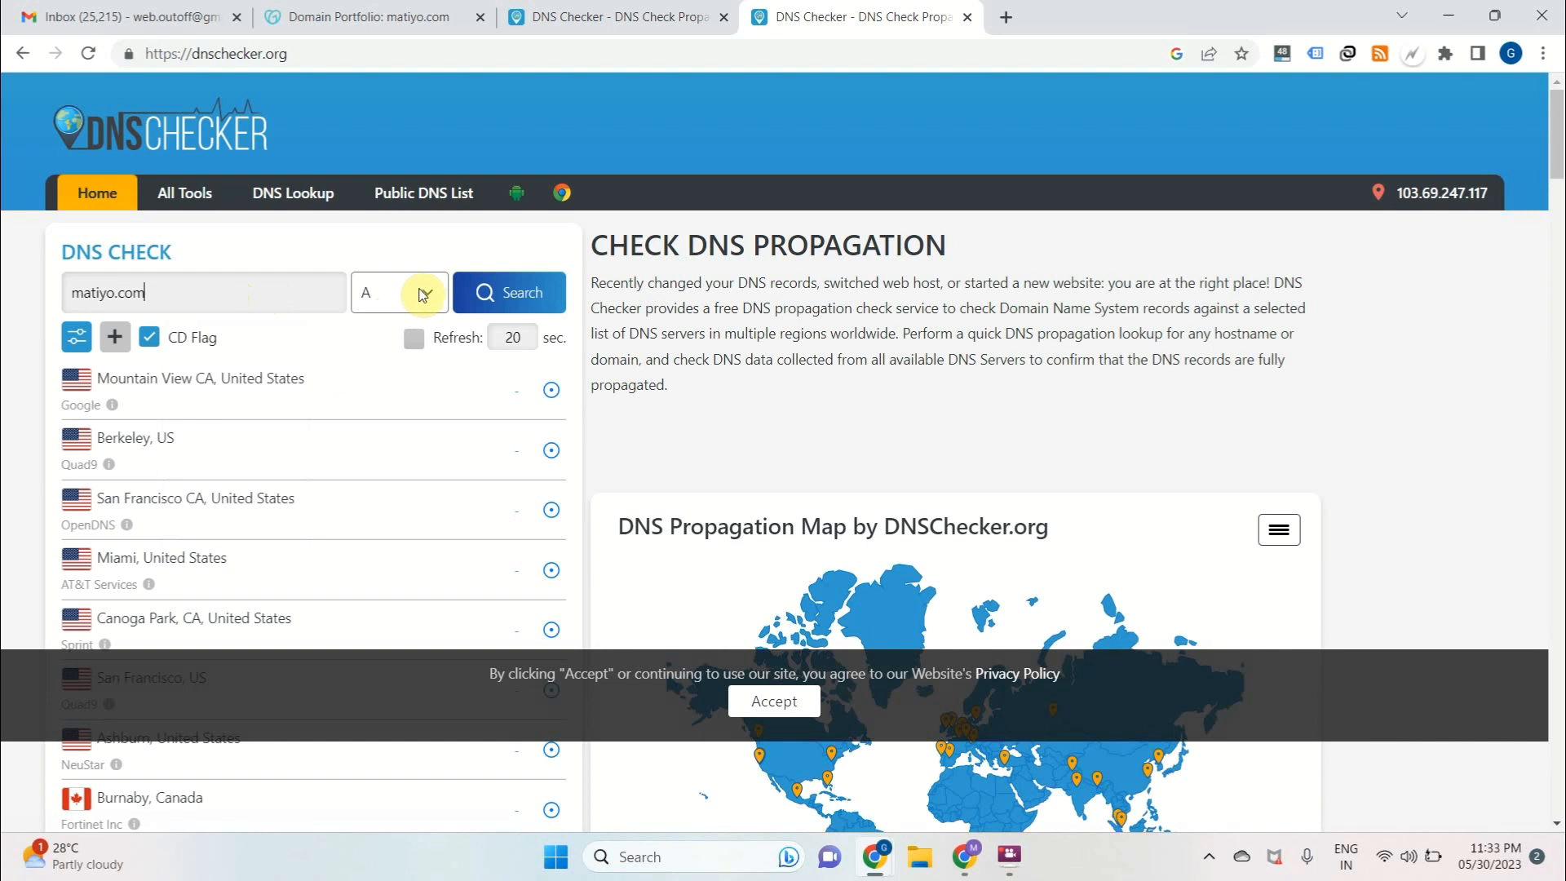
click(483, 300)
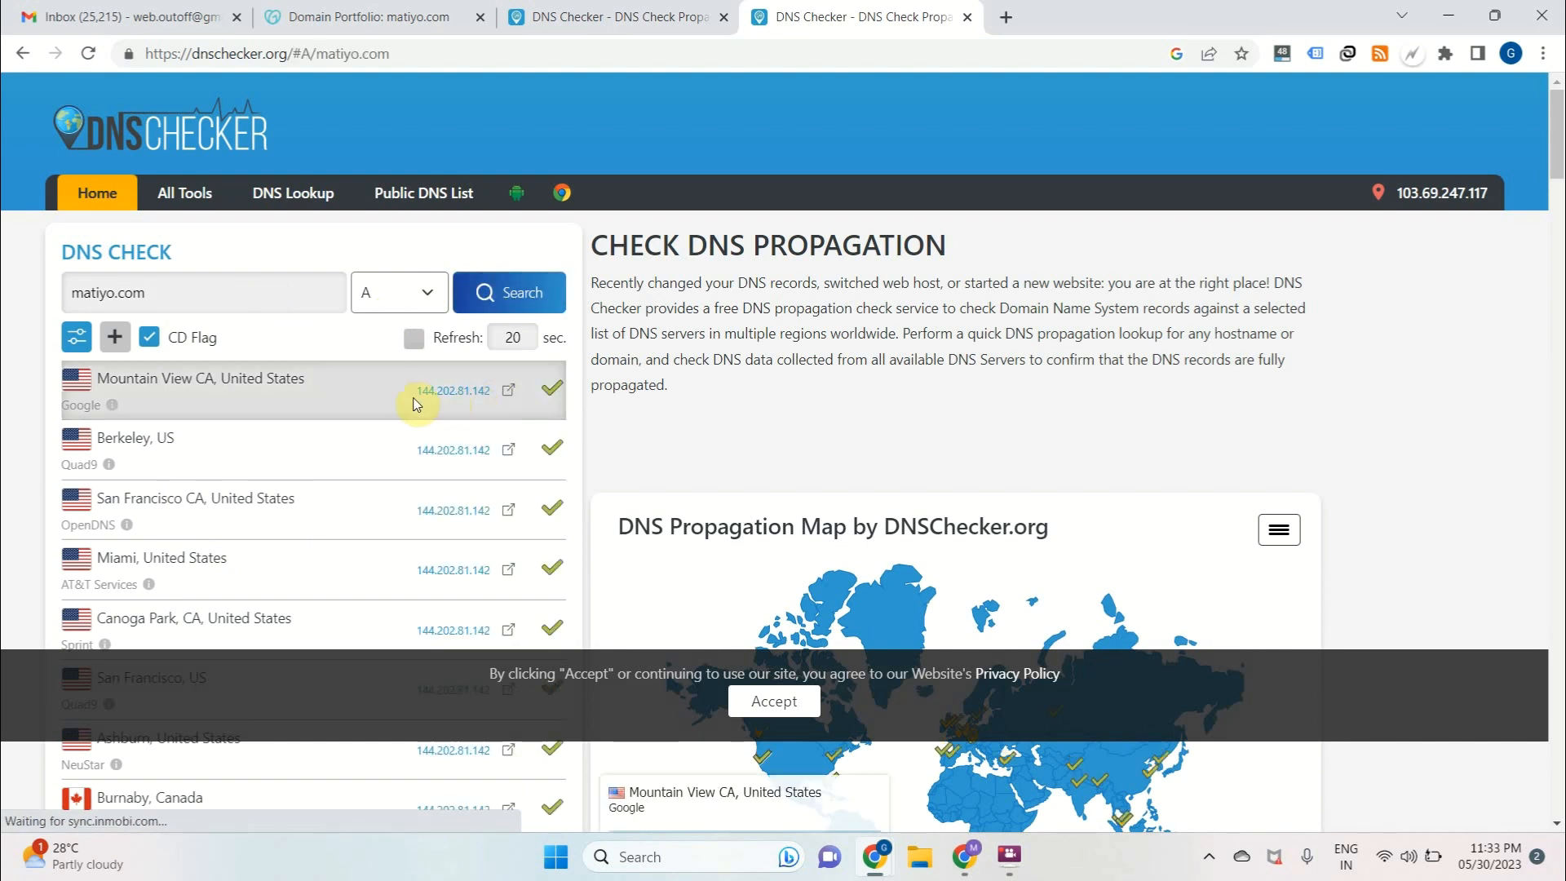
drag(409, 392, 498, 390)
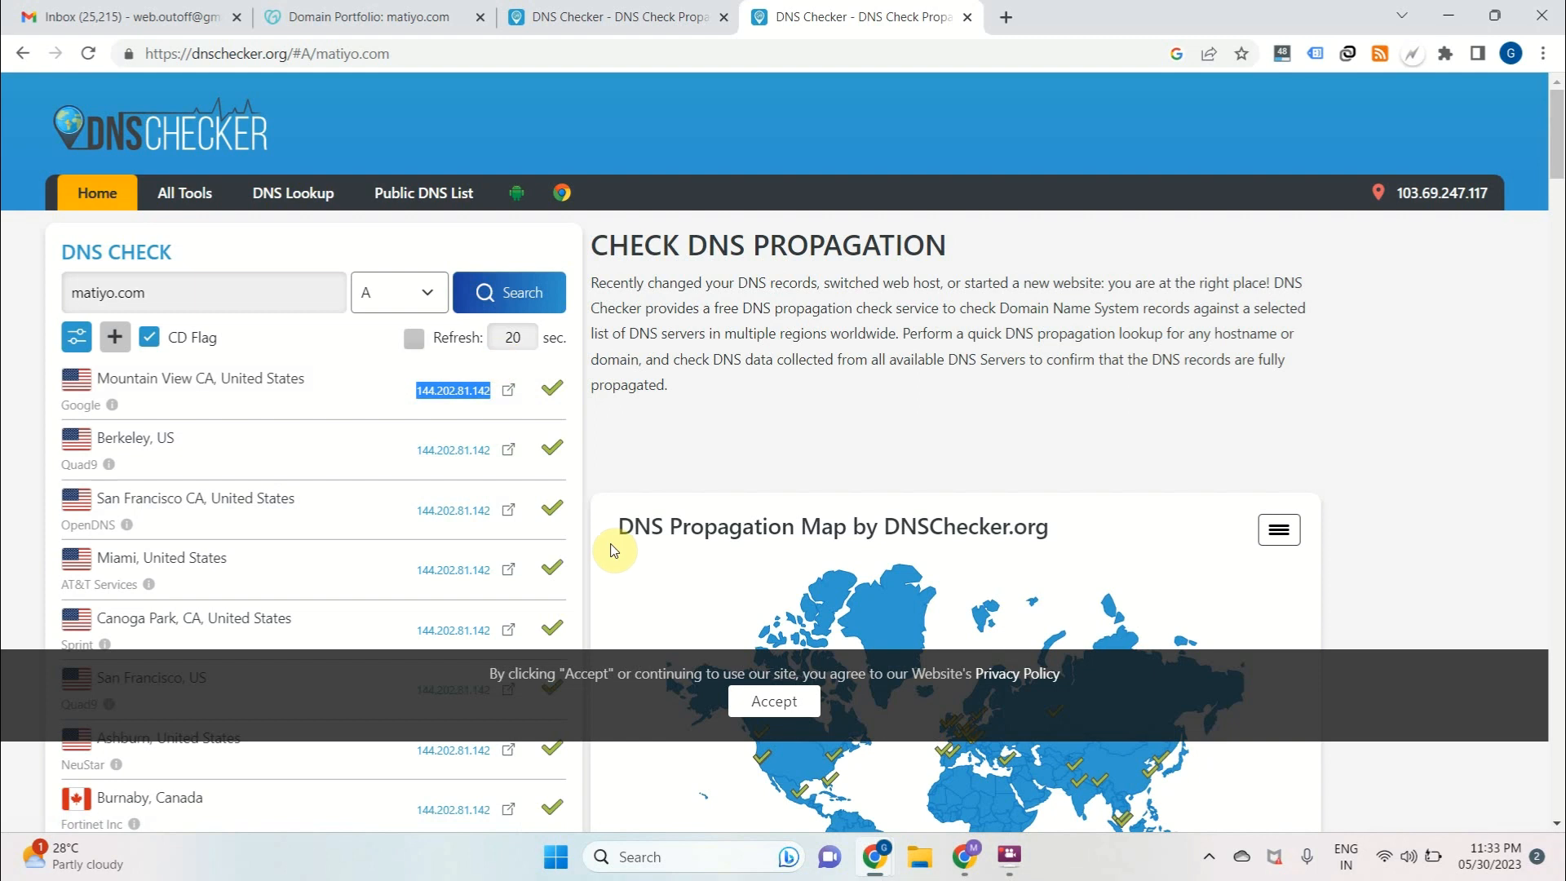
scroll(612, 542, down, 4)
scroll(612, 546, up, 4)
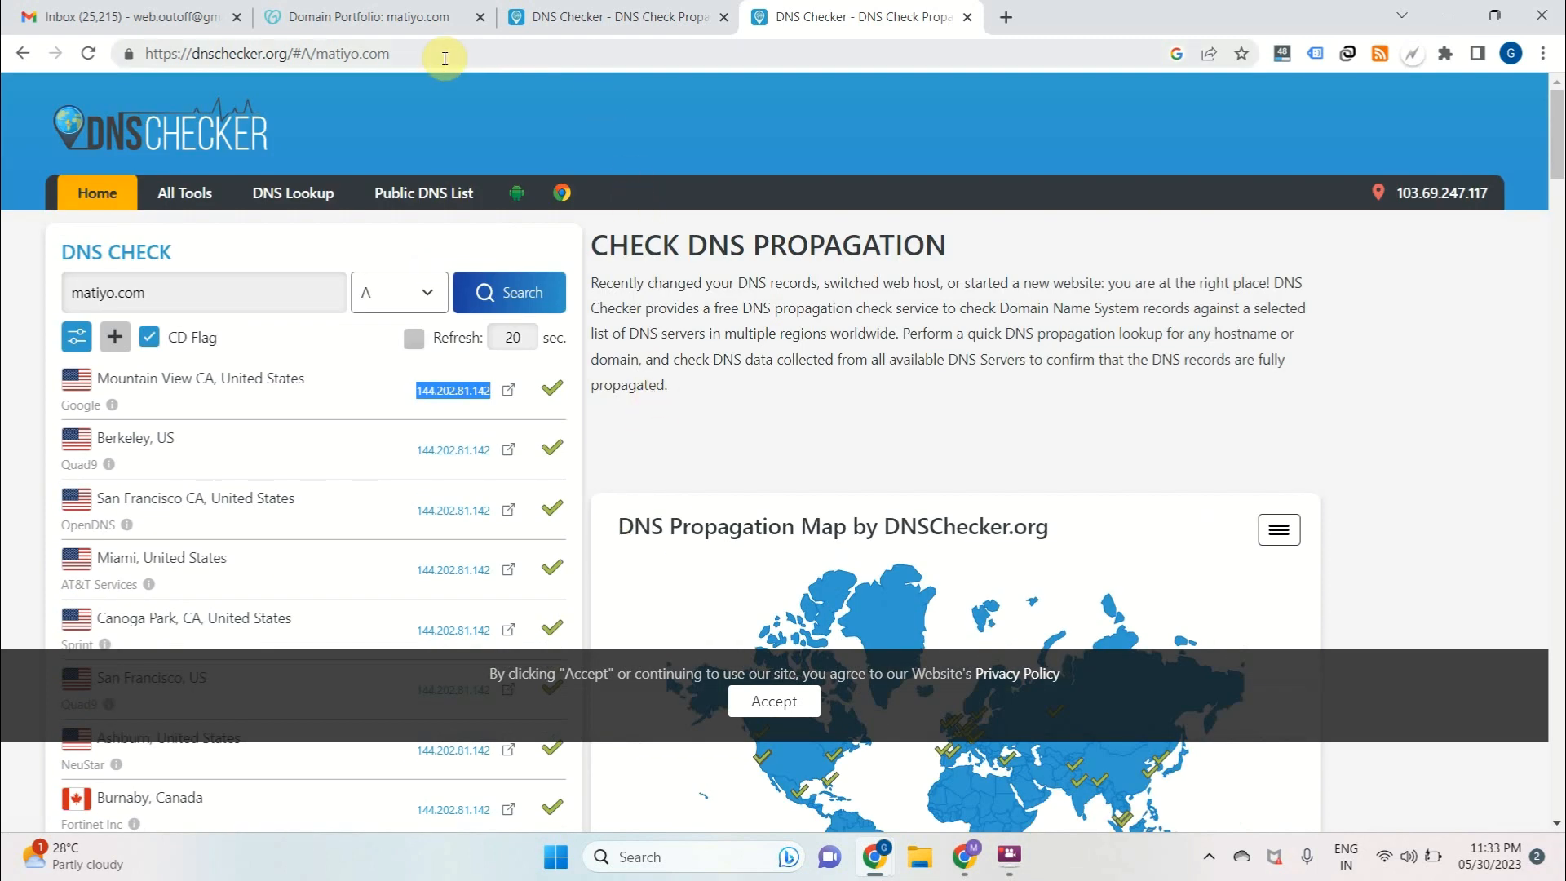
Review the matiyo.com DNS records in GoDaddy and highlight the DNS change time in CLIKX's custom domain instructions
click(379, 17)
scroll(620, 578, down, 5)
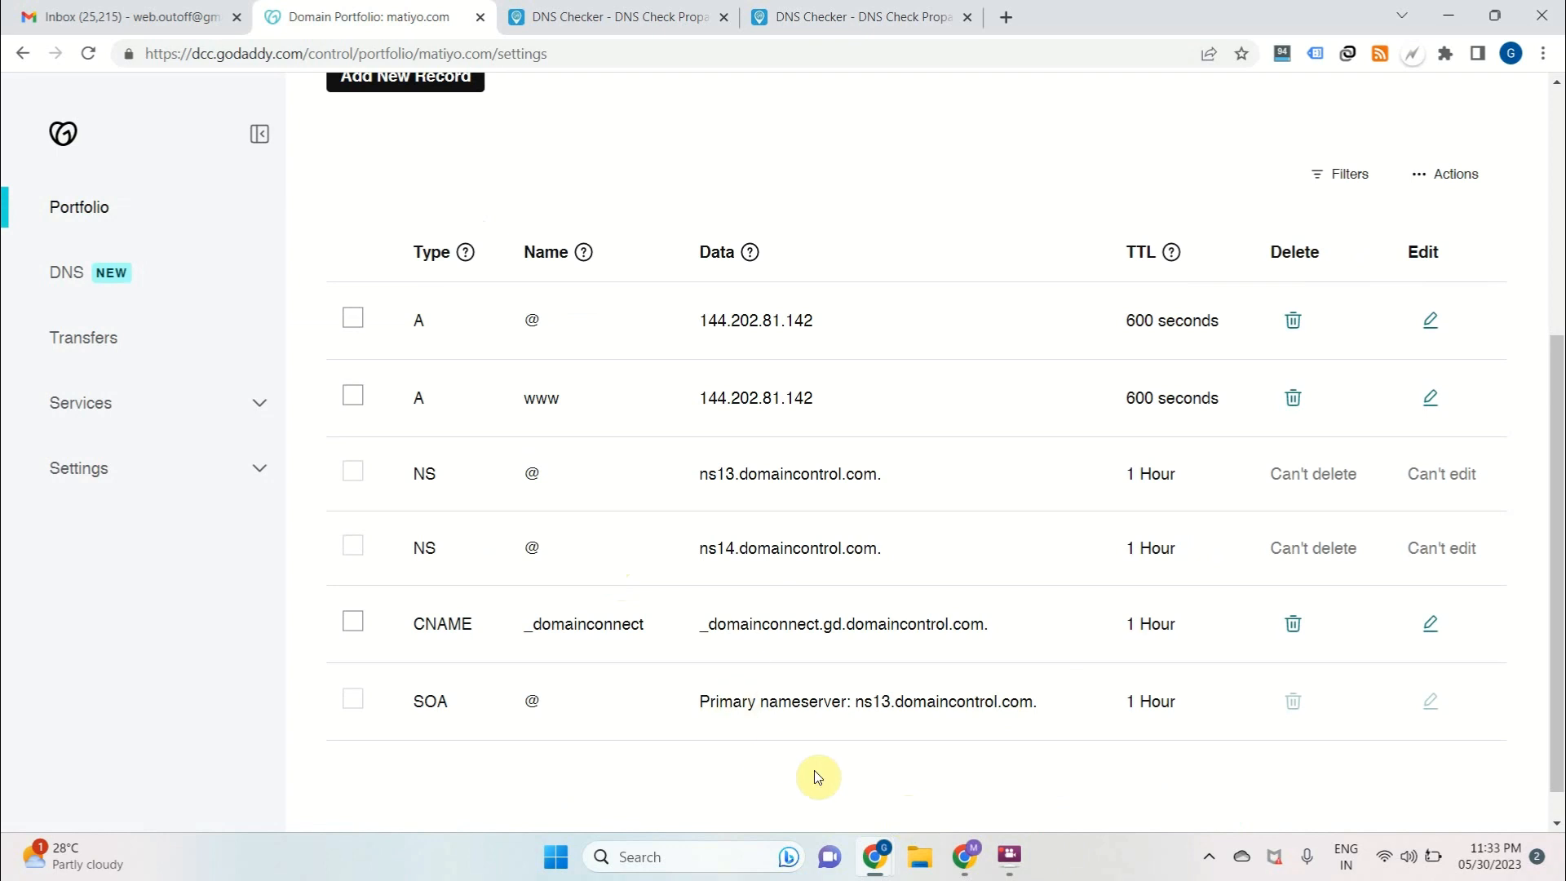
scroll(818, 776, up, 1)
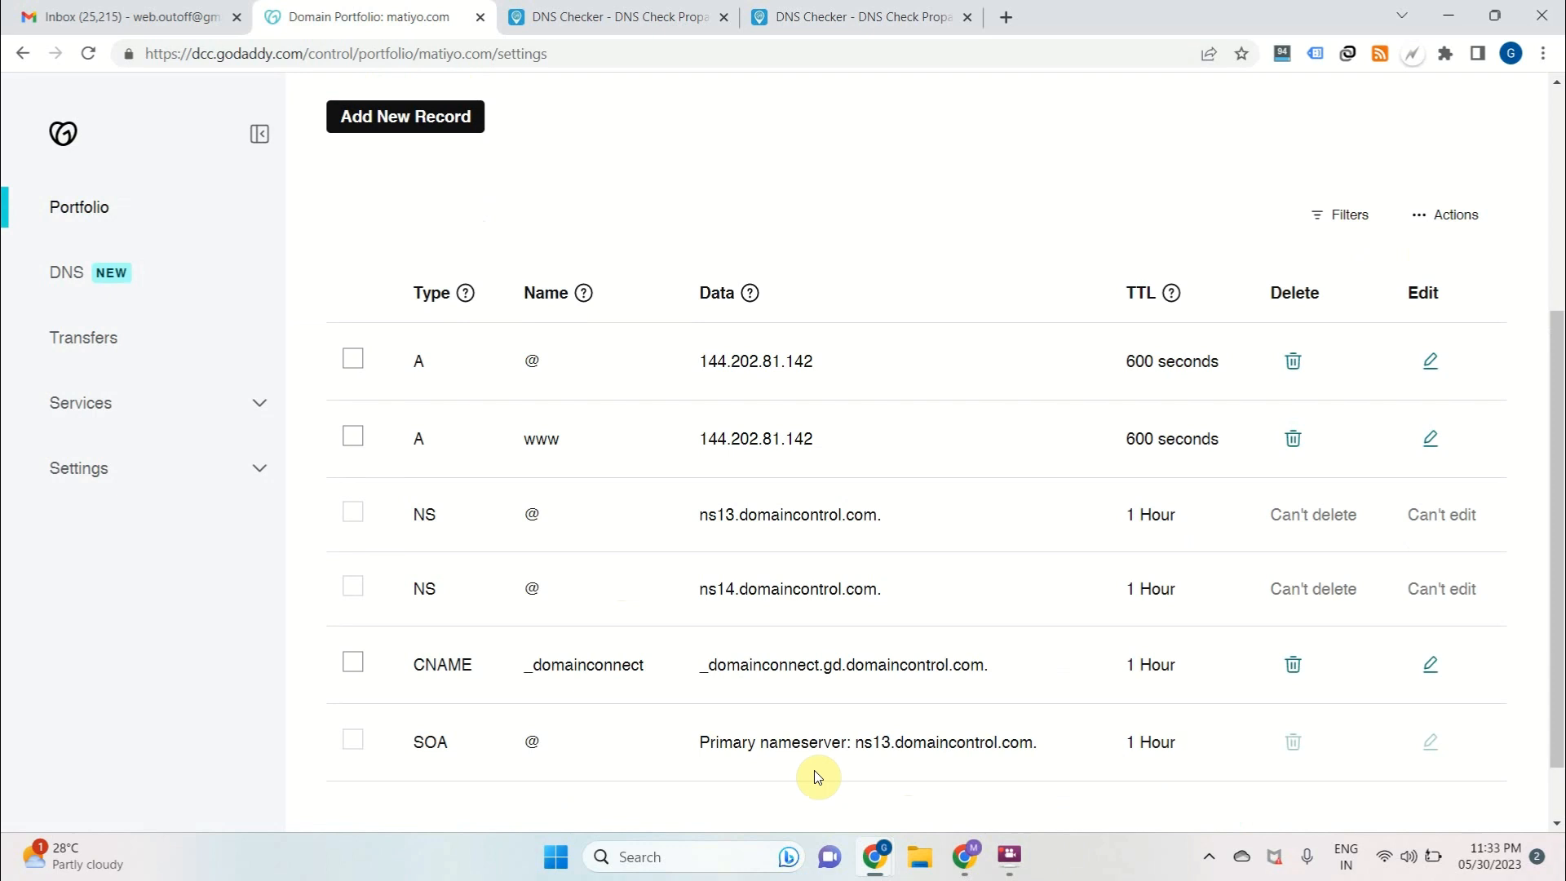
scroll(816, 776, up, 3)
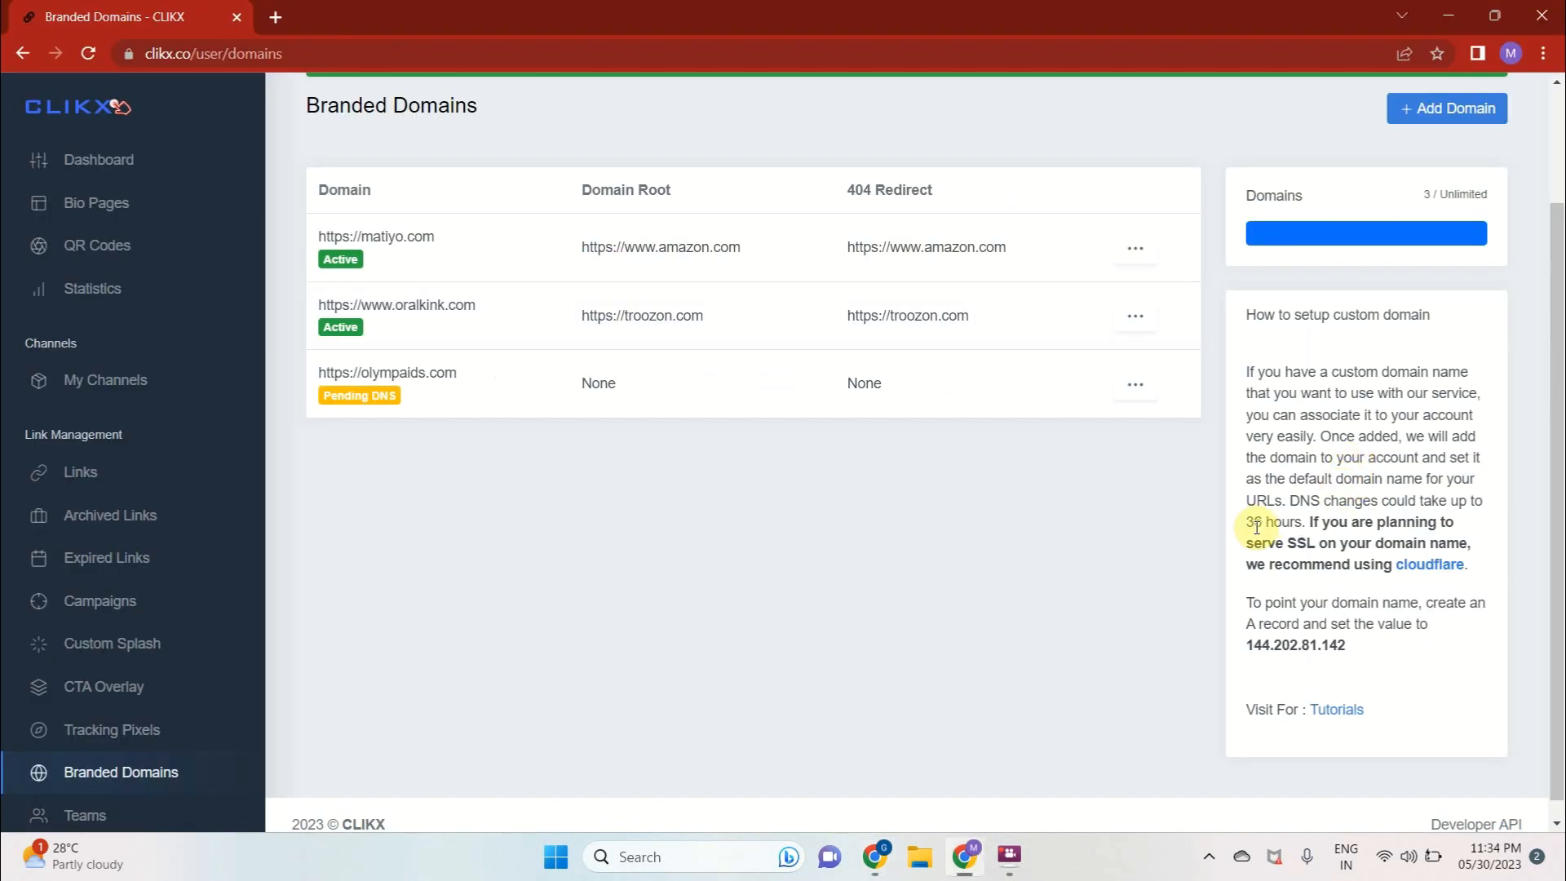
drag(1261, 529, 1300, 527)
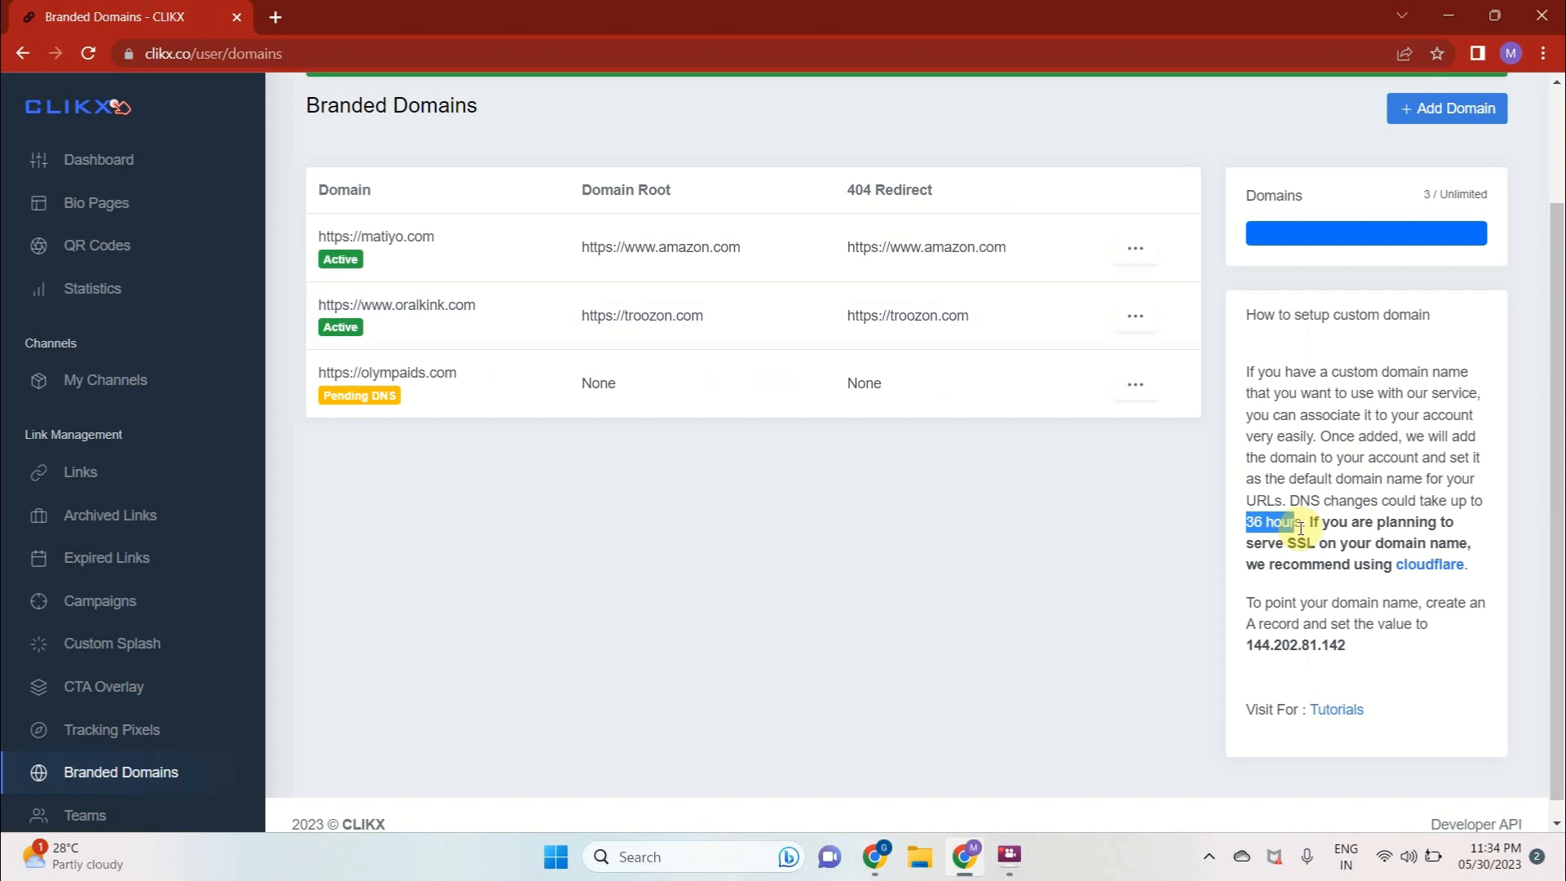
click(1064, 522)
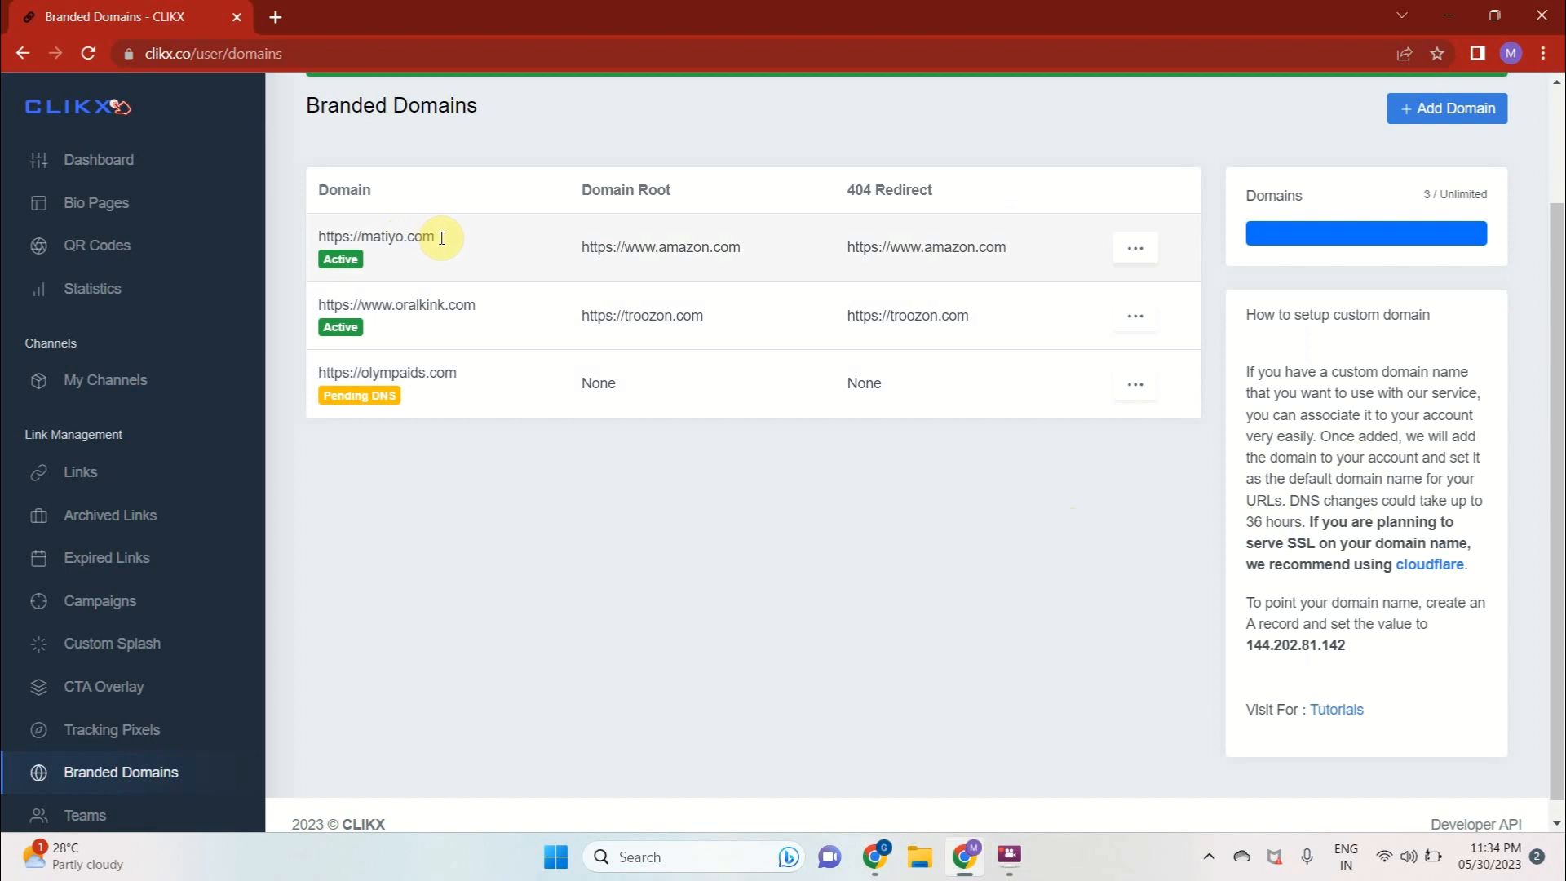
drag(436, 237, 336, 237)
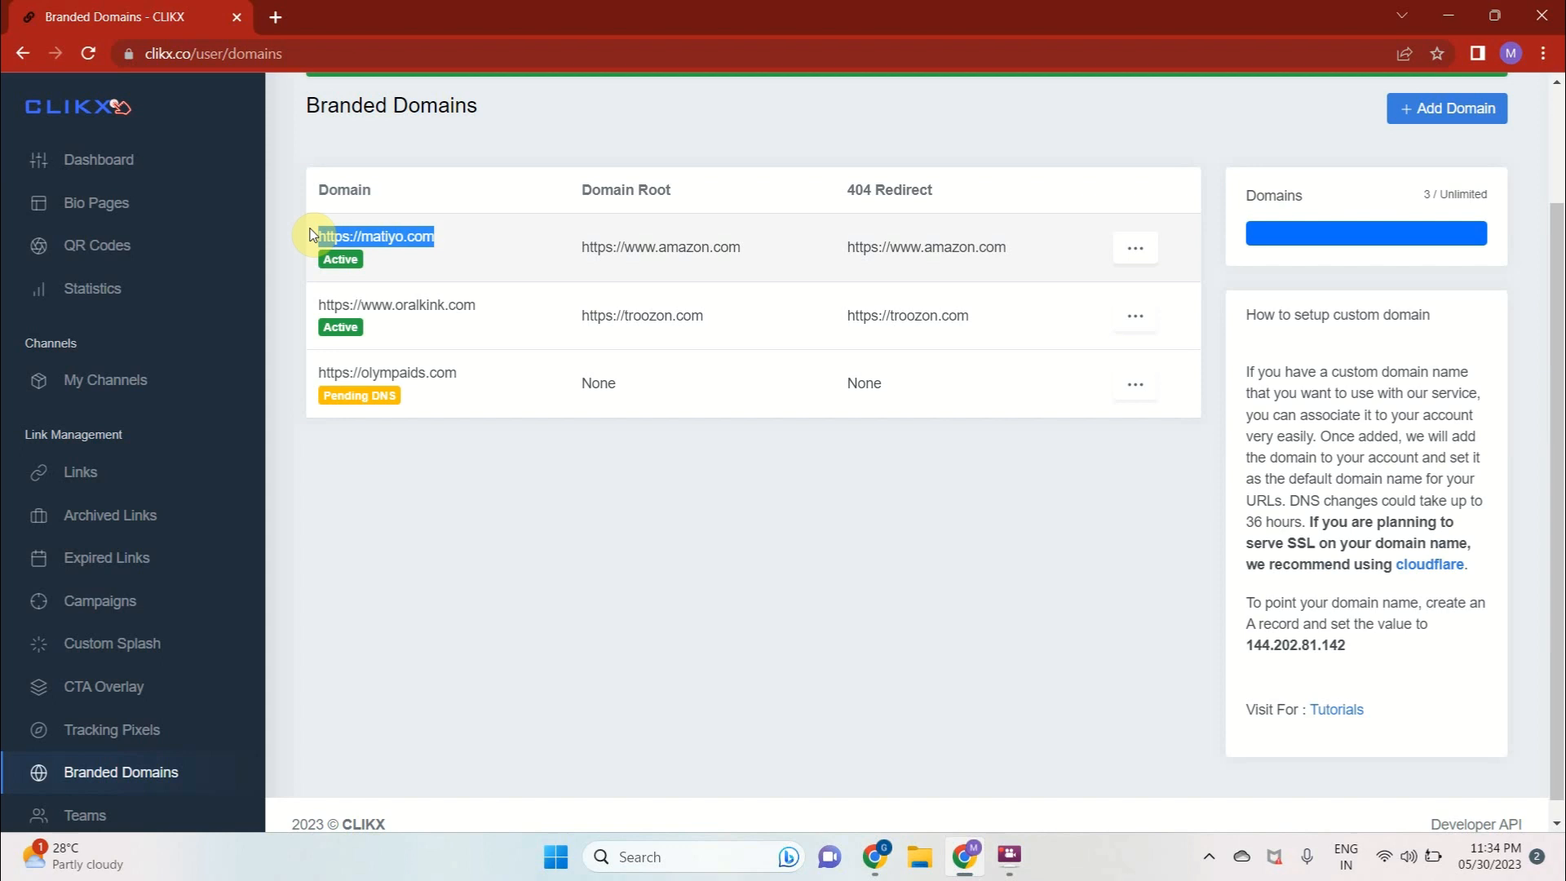
key(ctrl+c)
key(ctrl+t)
key(ctrl+v)
key(Return)
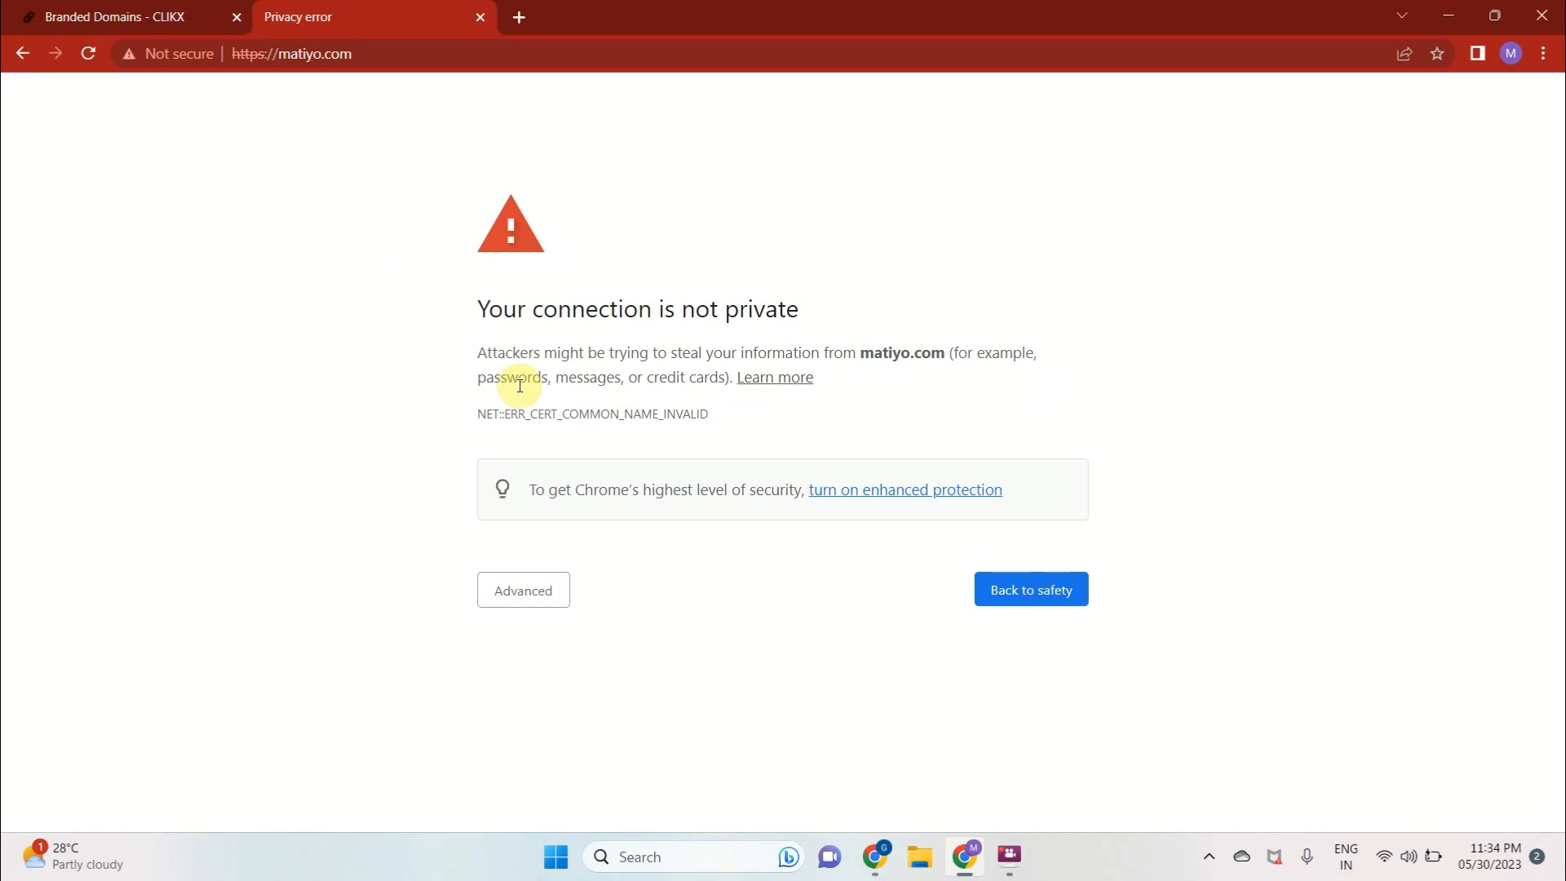
drag(504, 364, 964, 370)
click(546, 591)
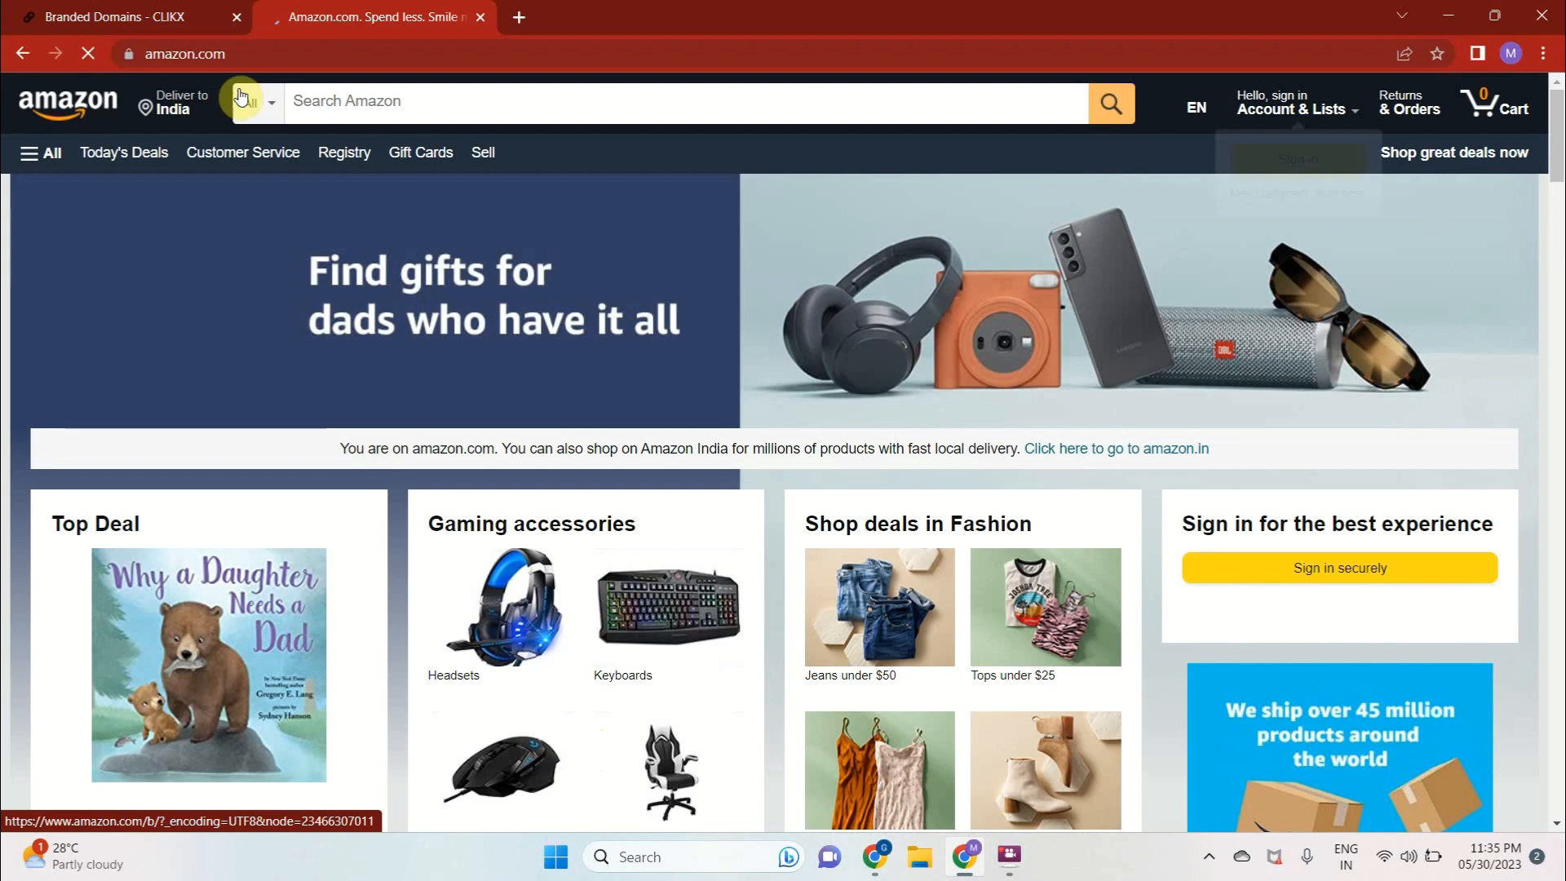
click(238, 58)
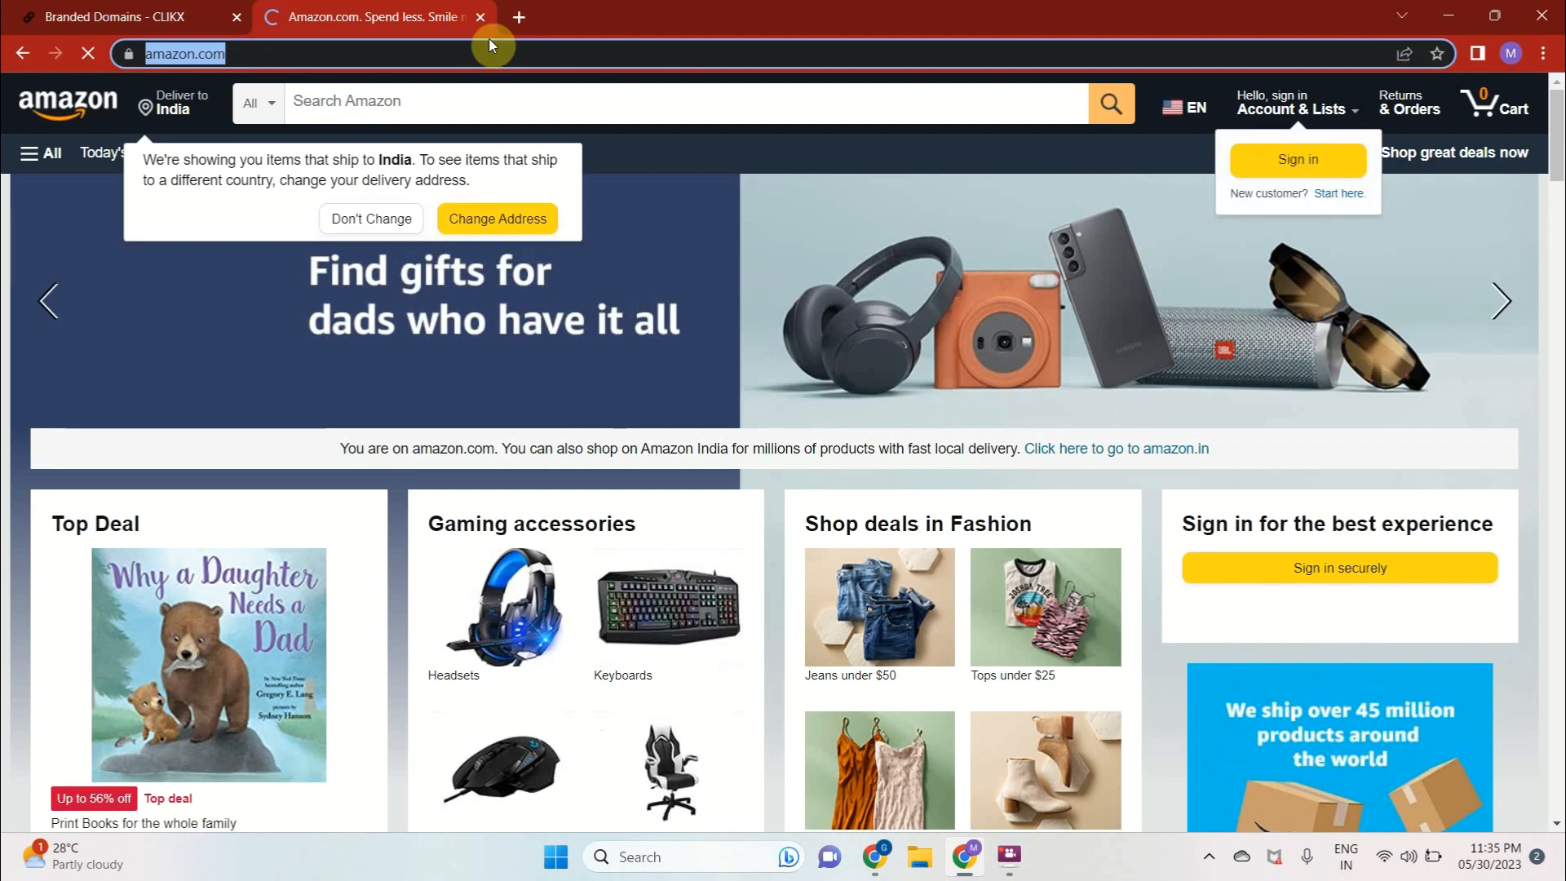
click(517, 17)
key(ctrl+v)
key(Return)
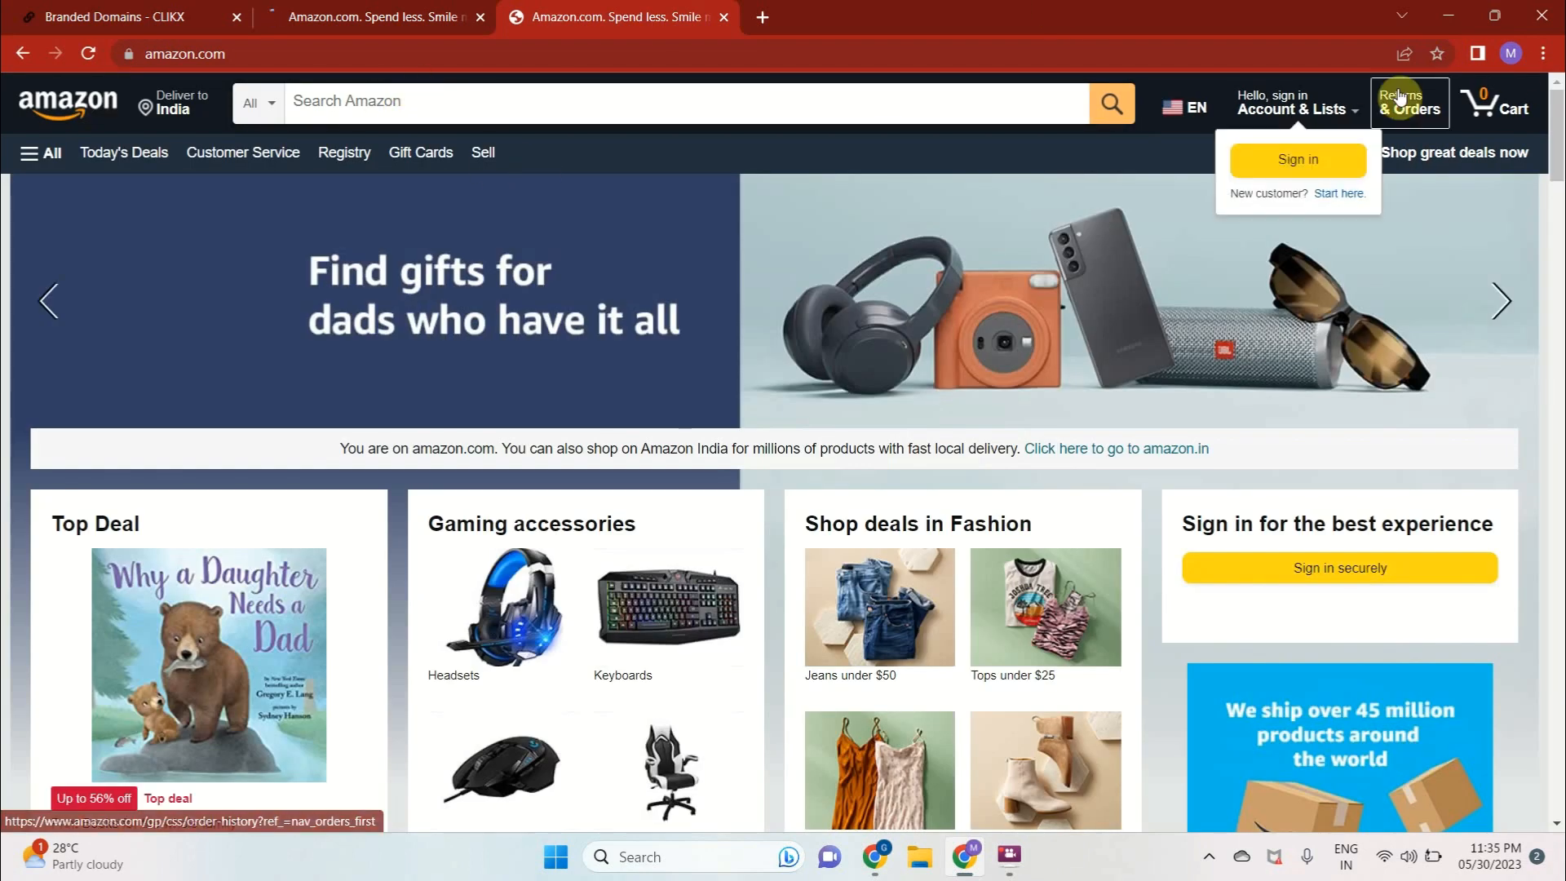
click(1510, 54)
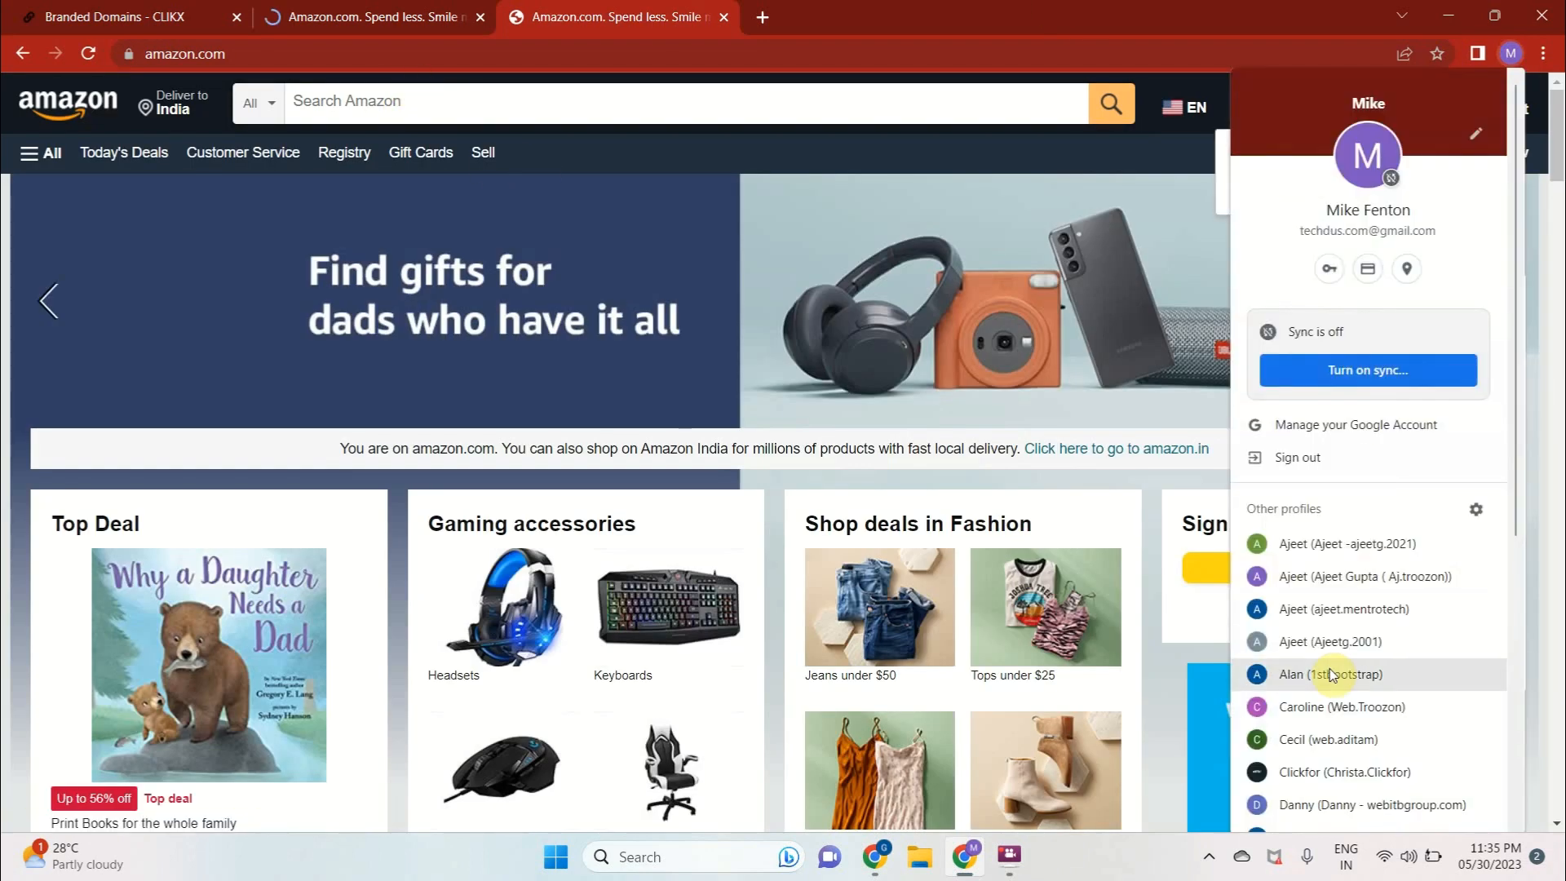
click(1314, 736)
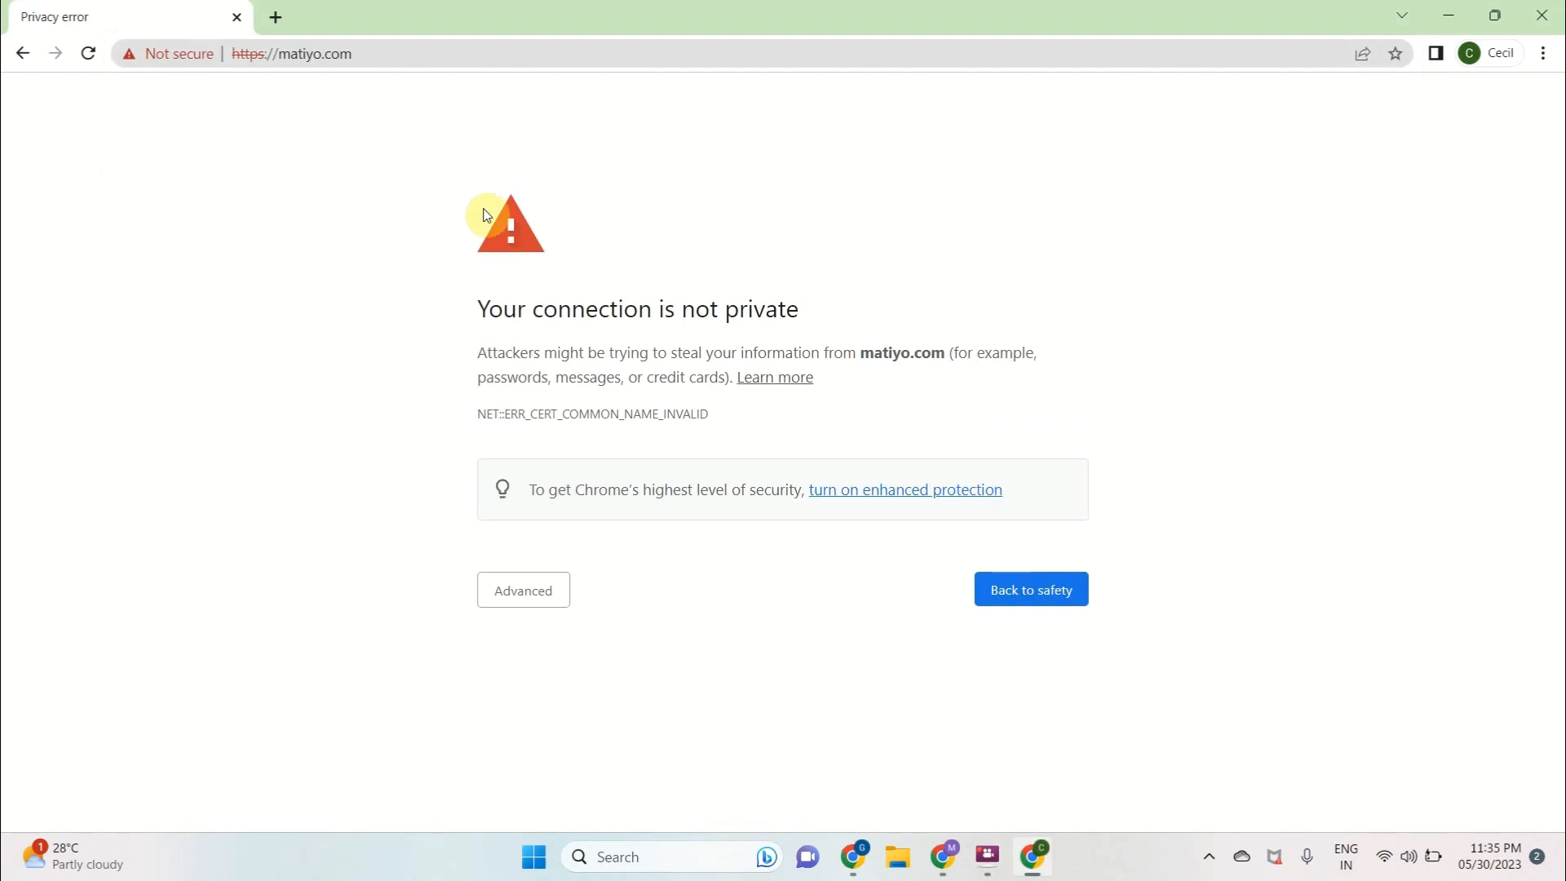
drag(265, 53, 461, 53)
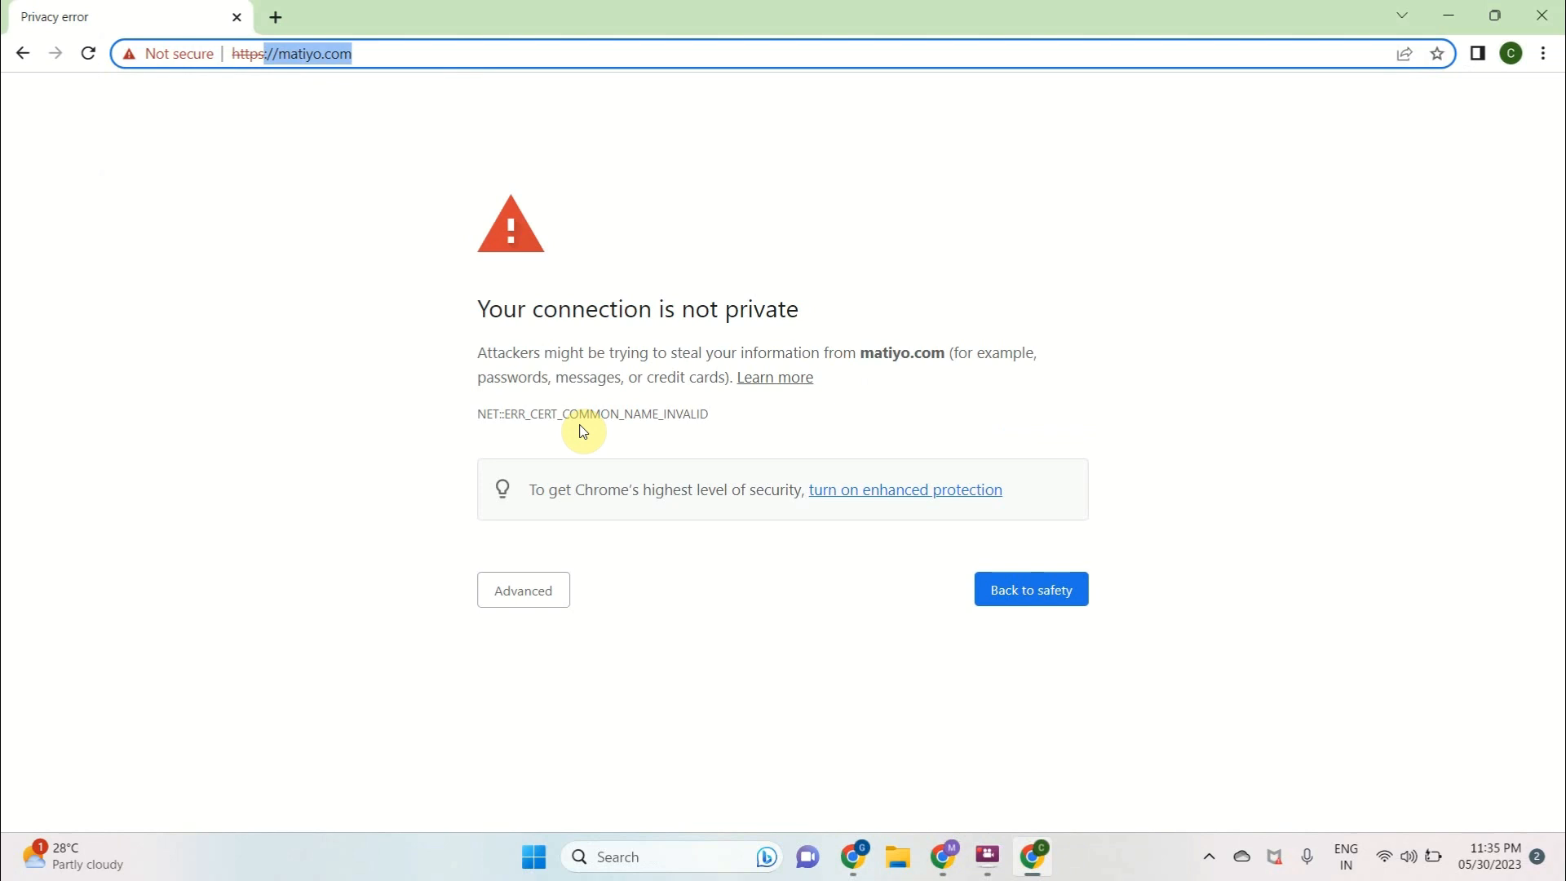
Return to the GoDaddy browser window, open cloudflare.com in a new tab and log in to the Cloudflare account
key(alt+Tab)
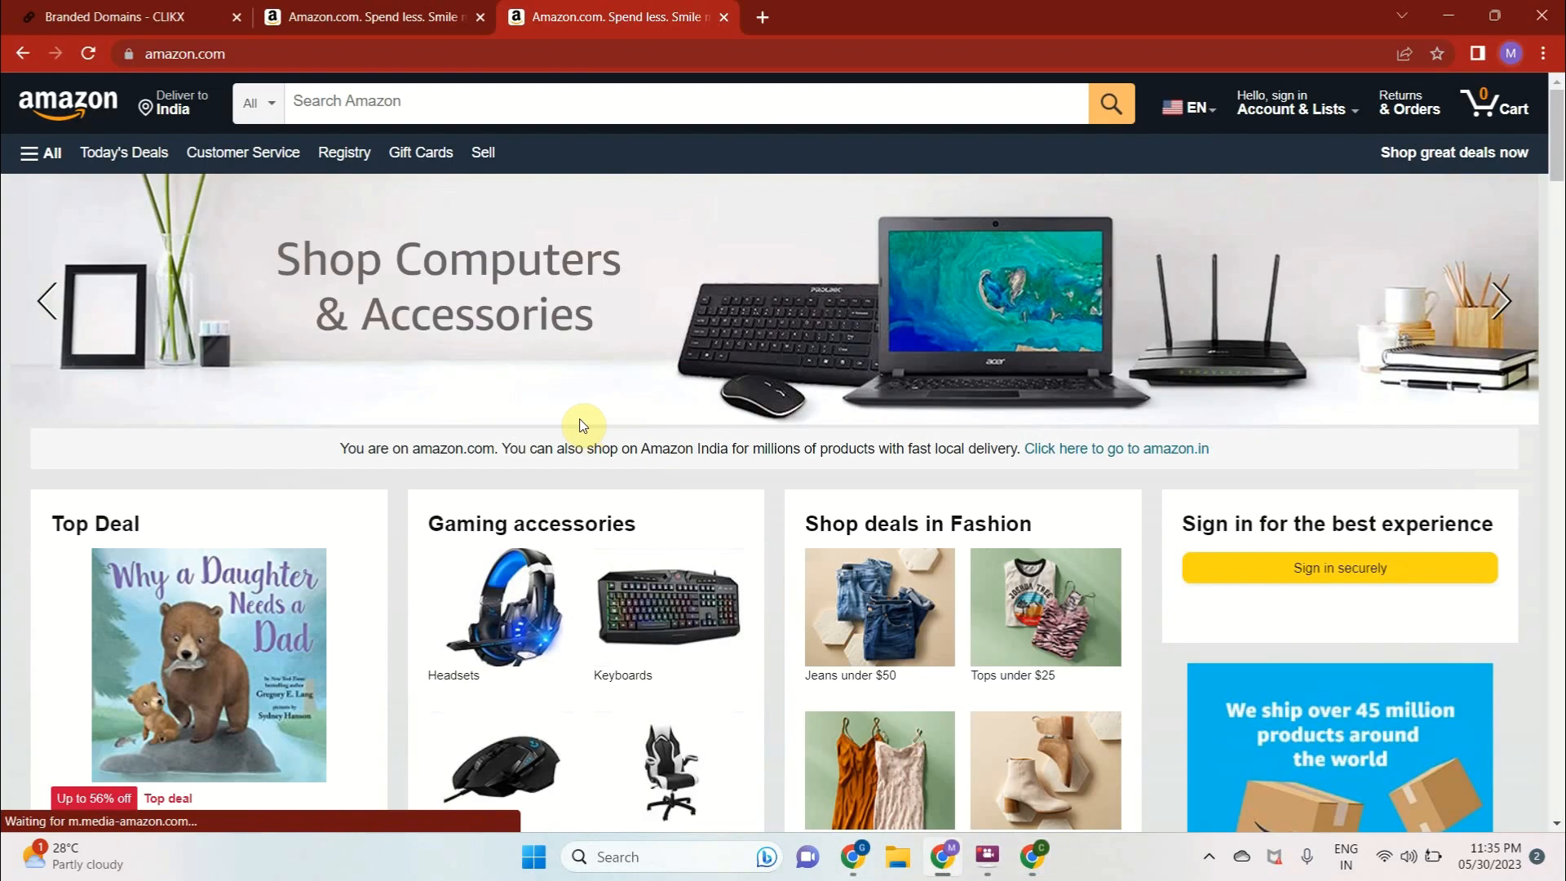
key(alt+Tab)
key(alt+Tab)
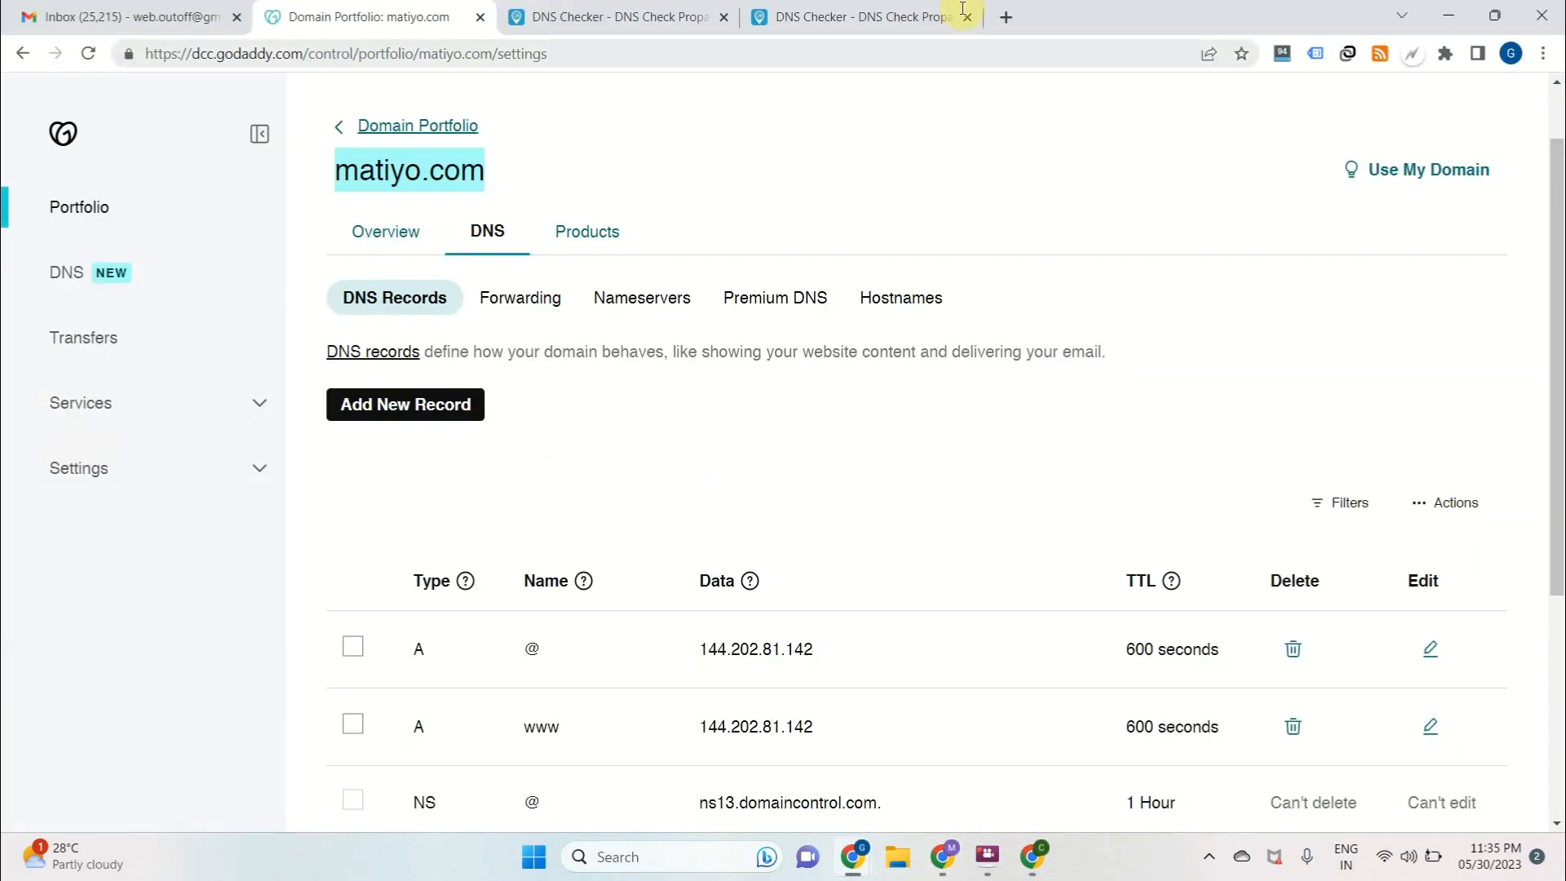
click(1005, 16)
text(cloudf)
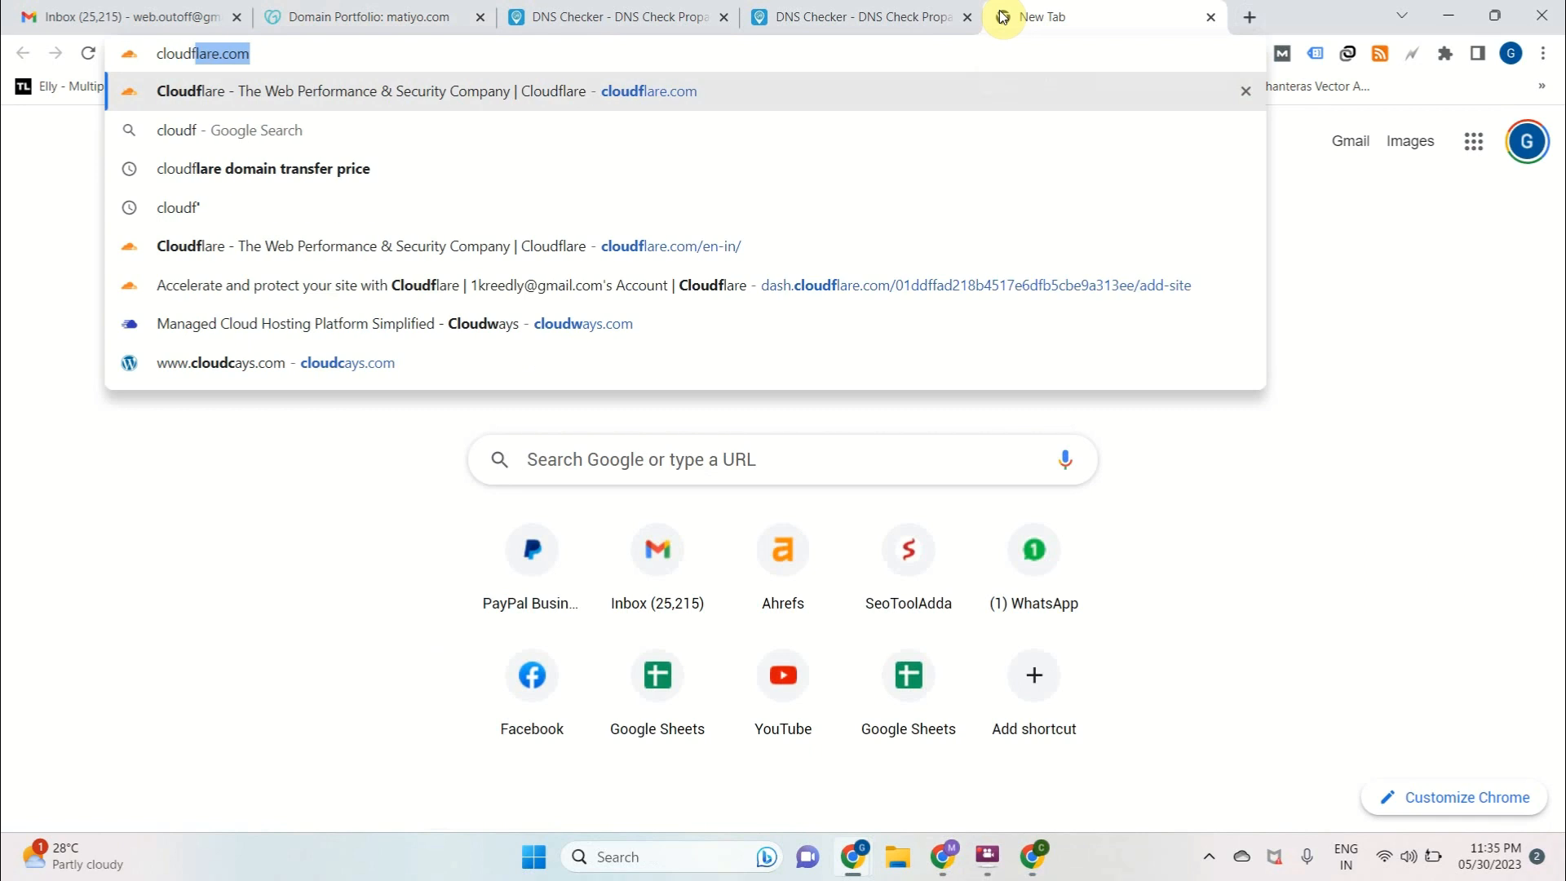
key(Return)
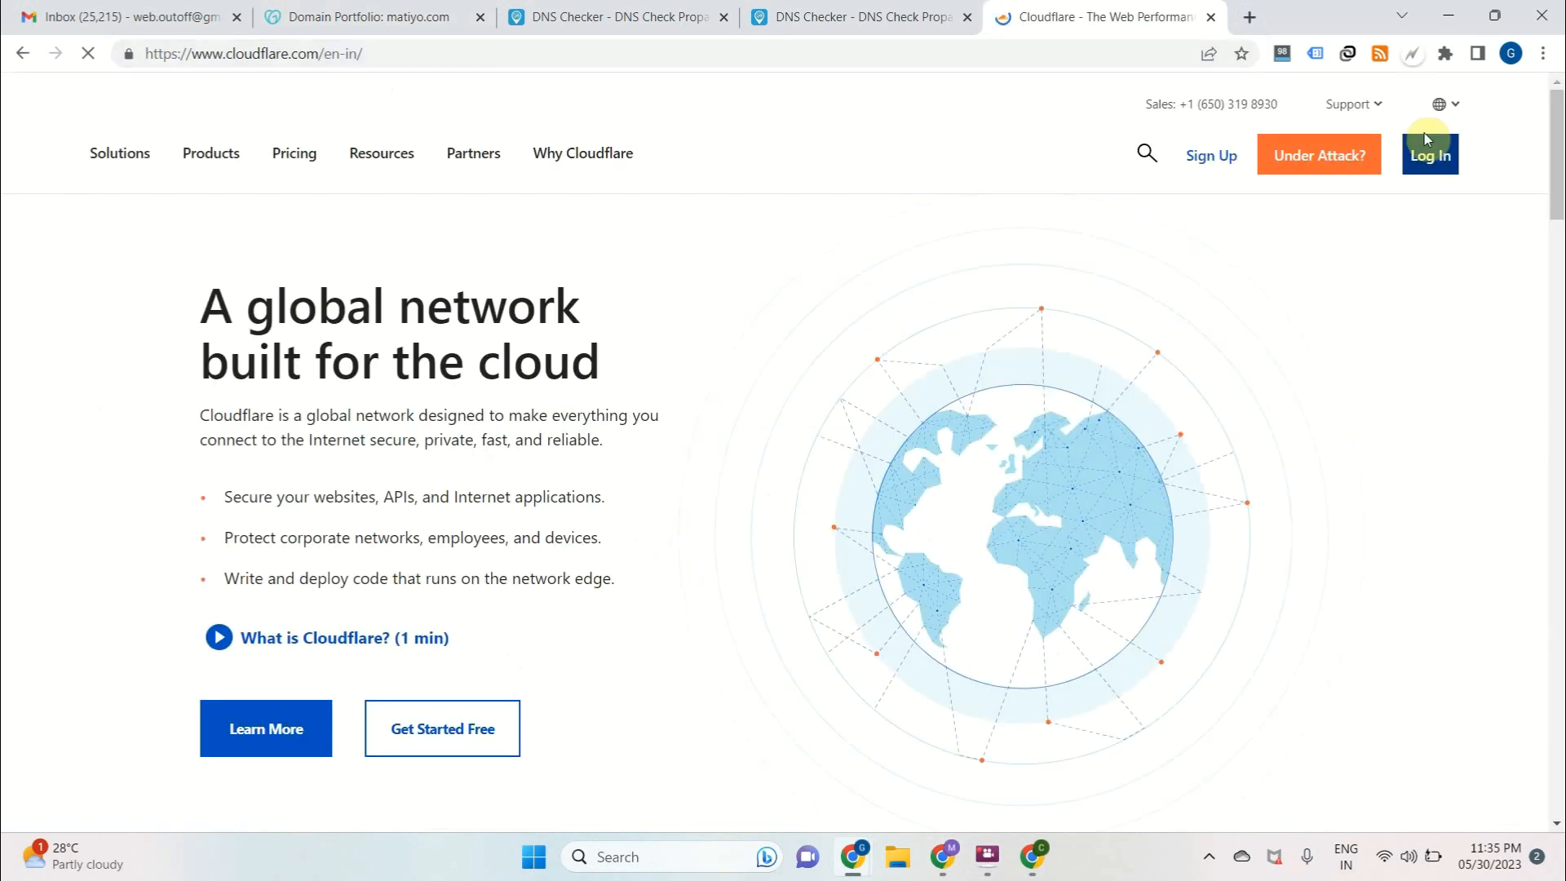
click(1433, 157)
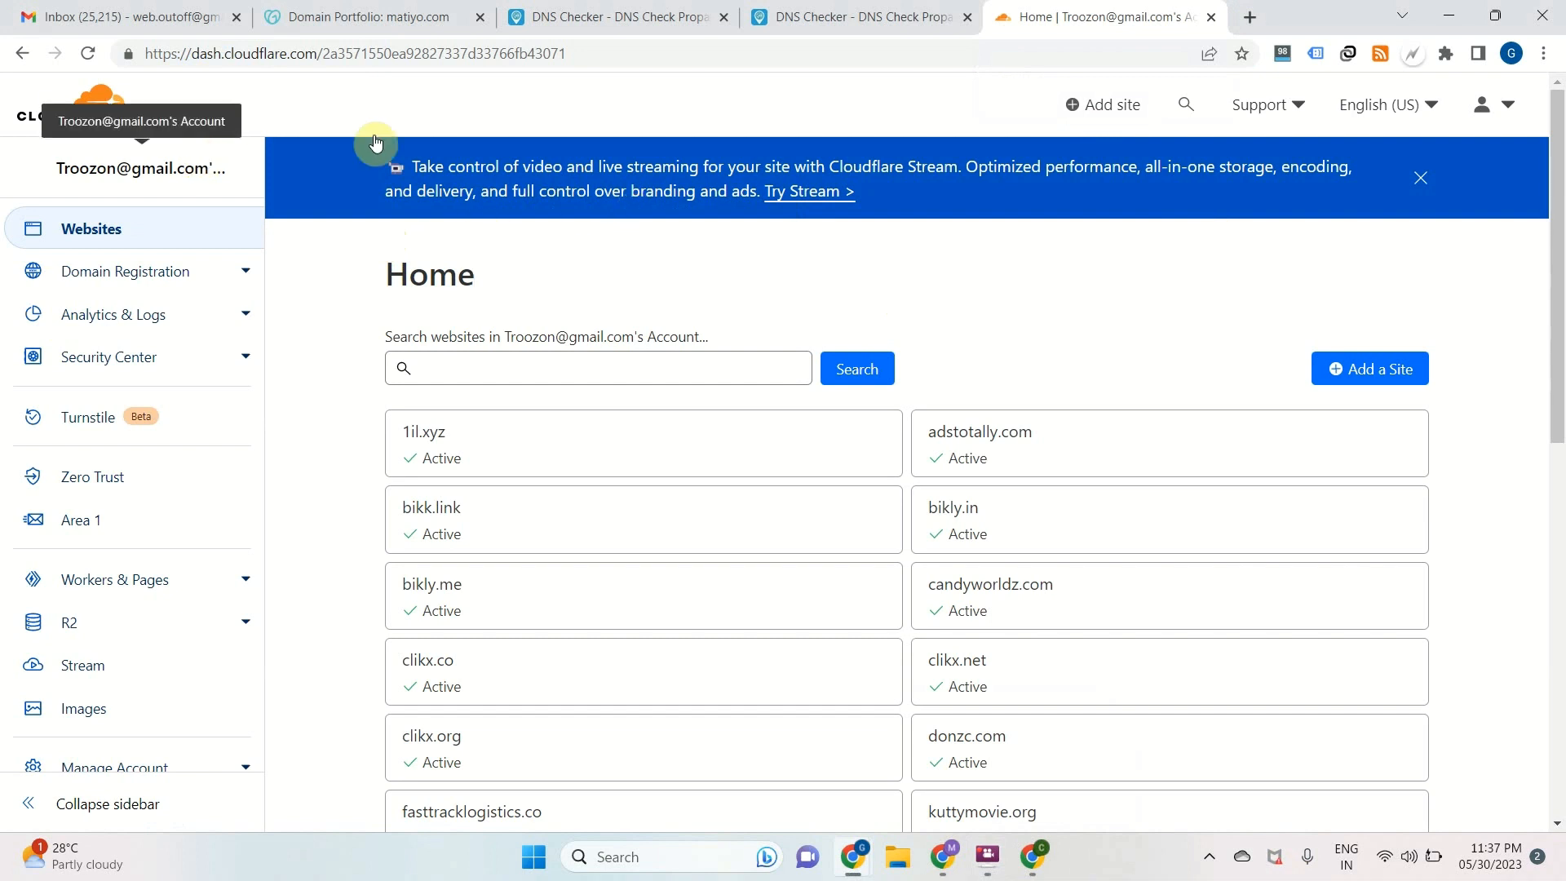
Copy the matiyo.com domain name from GoDaddy and add it as a new site in Cloudflare
click(359, 23)
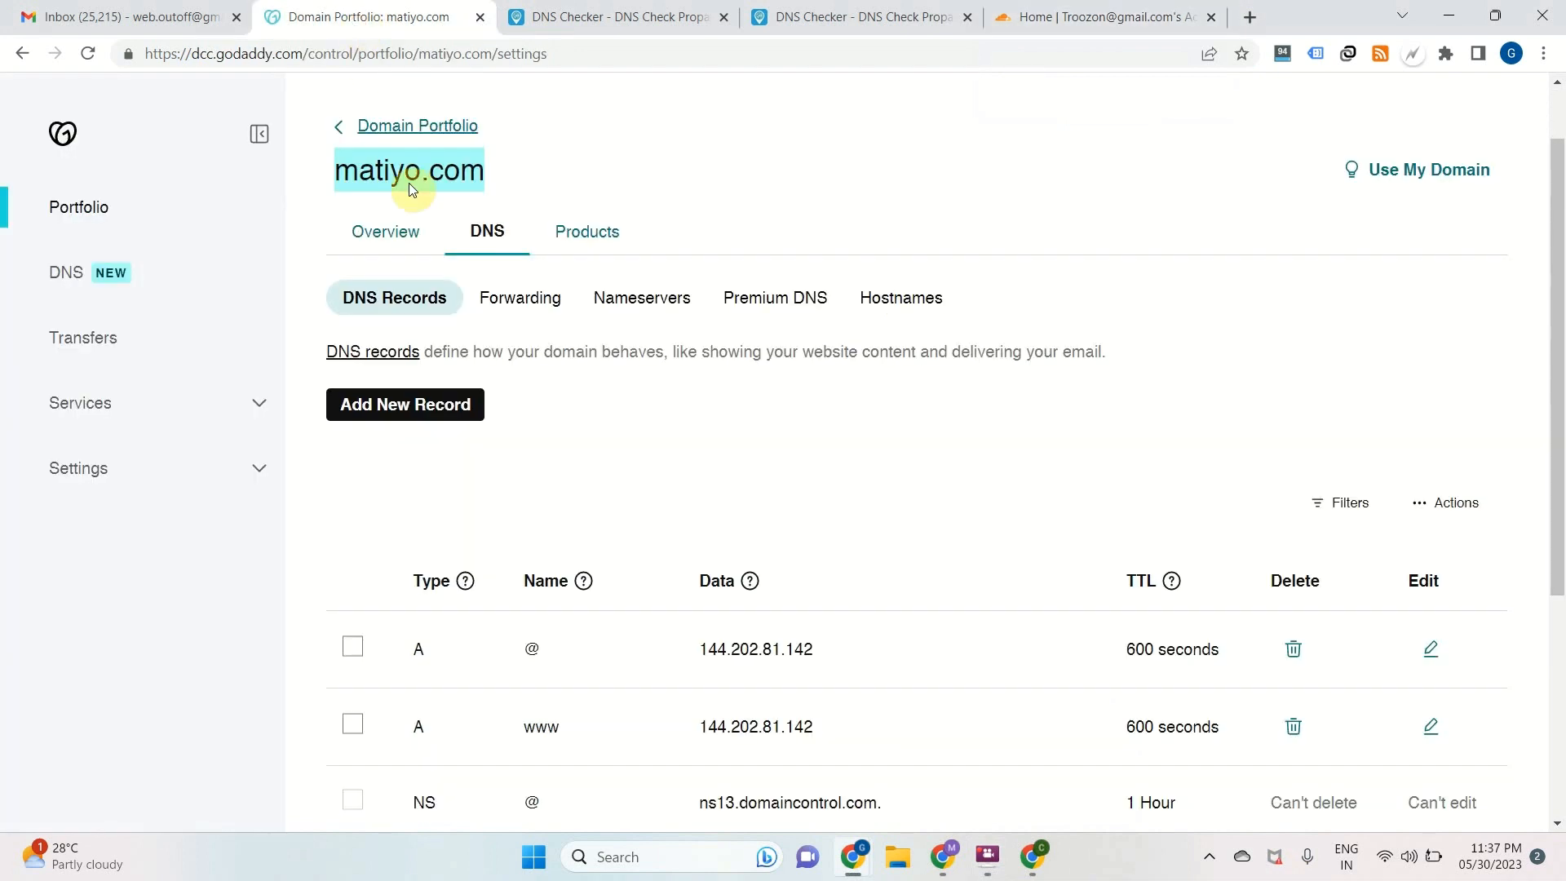
drag(336, 172, 503, 156)
click(1081, 18)
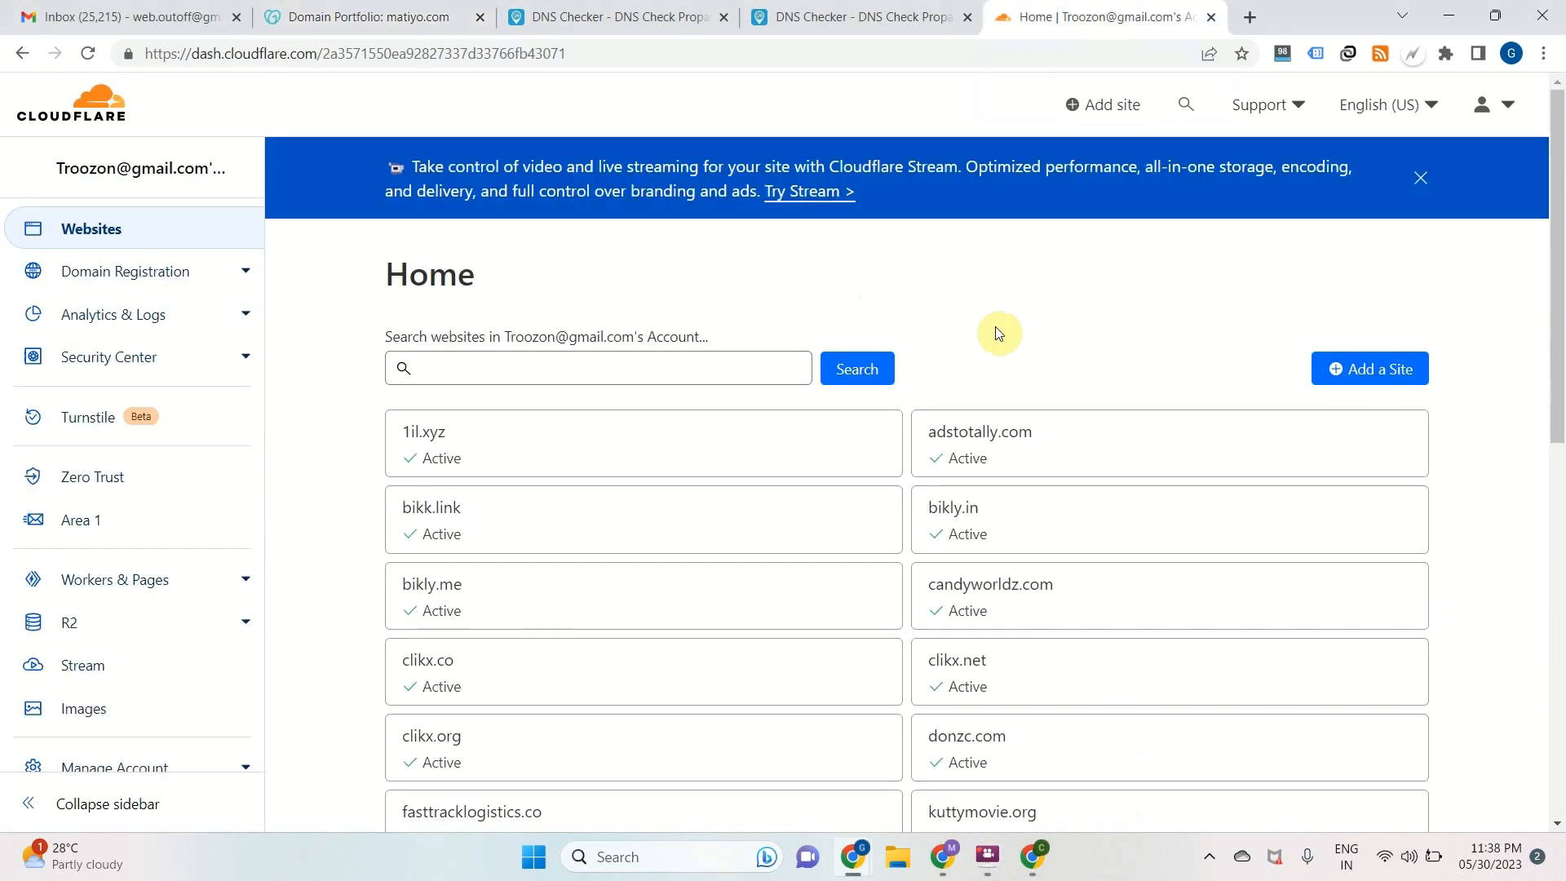
scroll(998, 332, down, 1)
click(1358, 247)
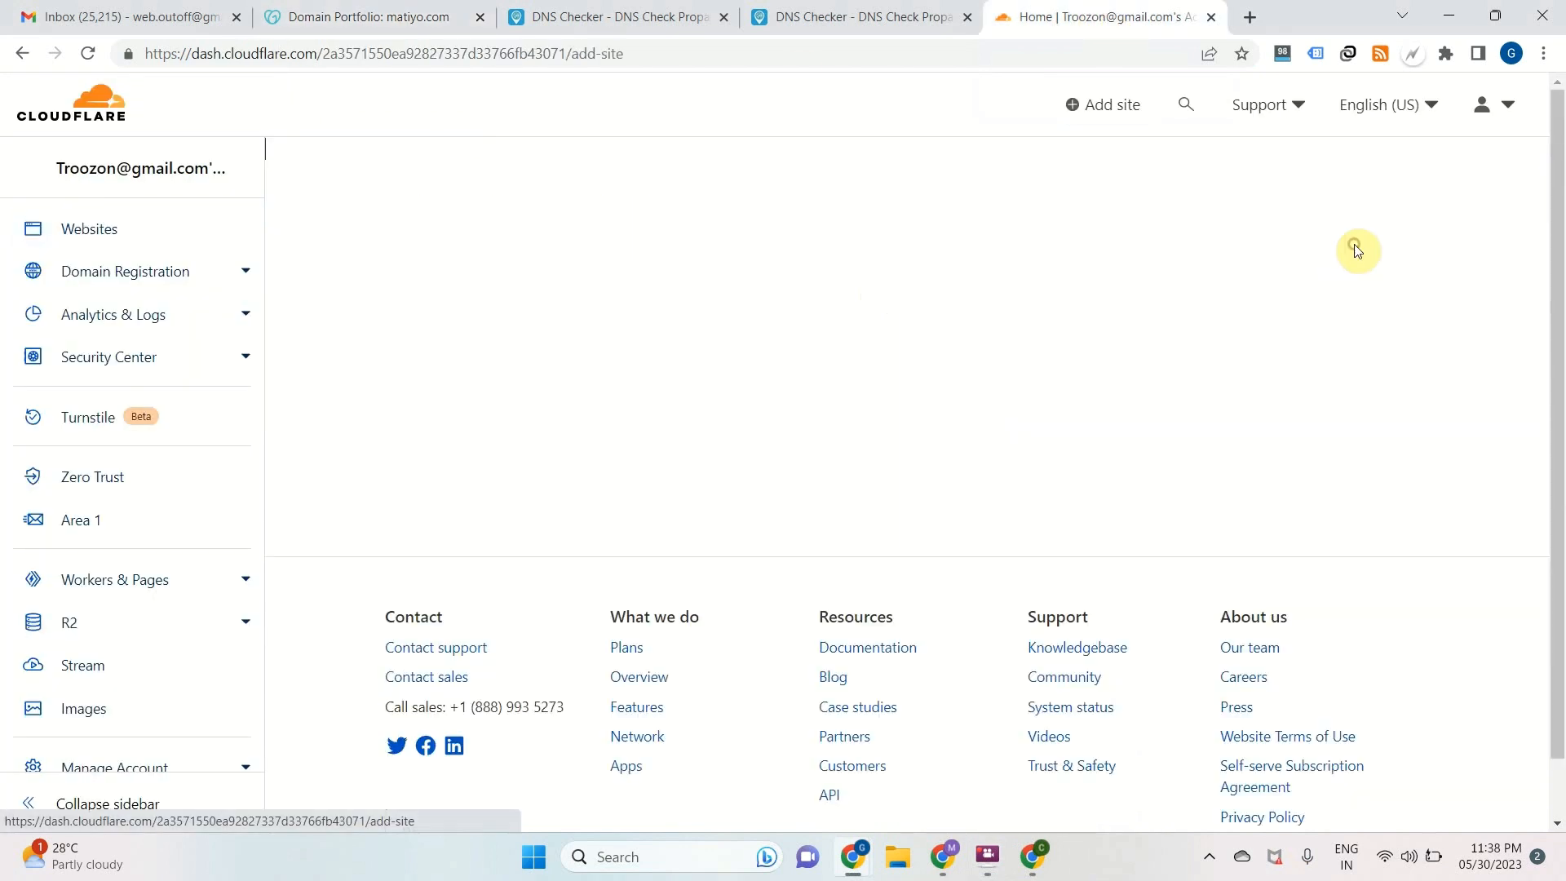
click(613, 288)
key(ctrl+v)
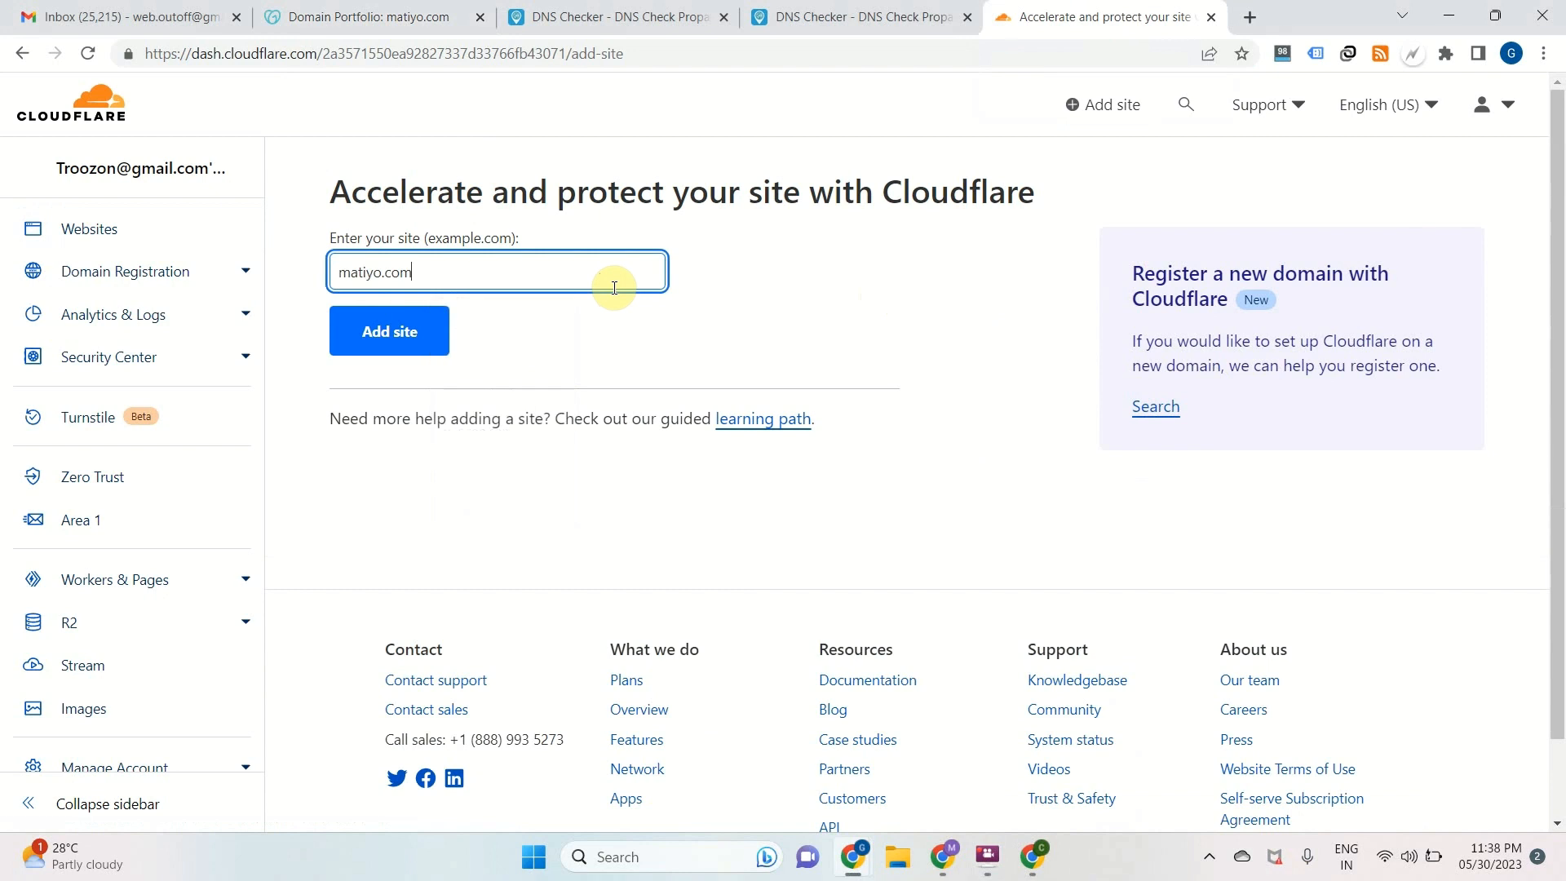
click(406, 331)
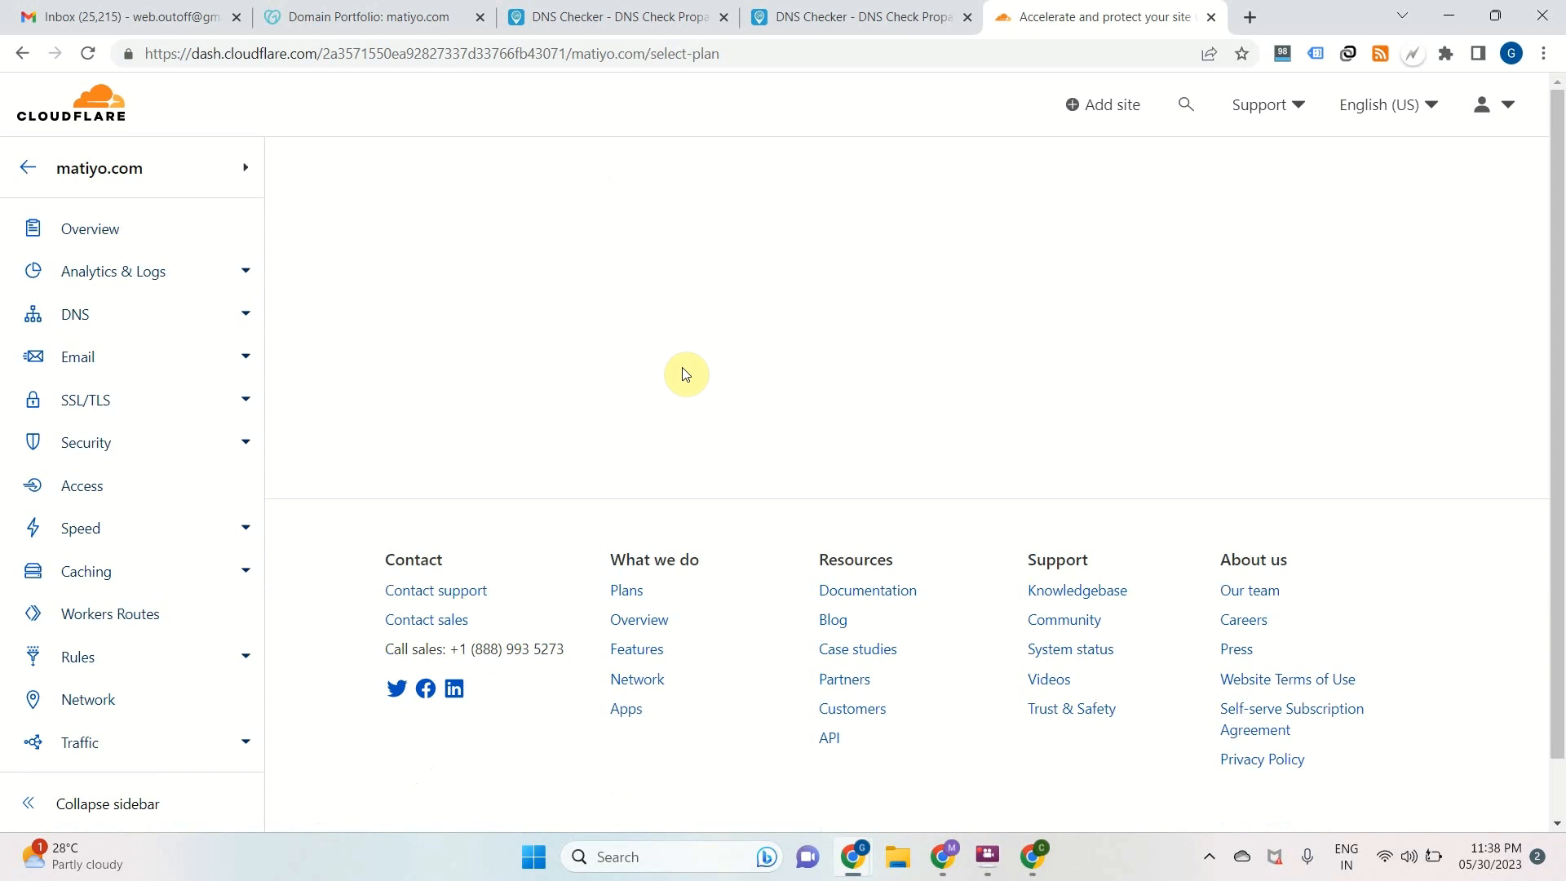
Choose the Free plan for matiyo.com and continue
scroll(688, 373, down, 6)
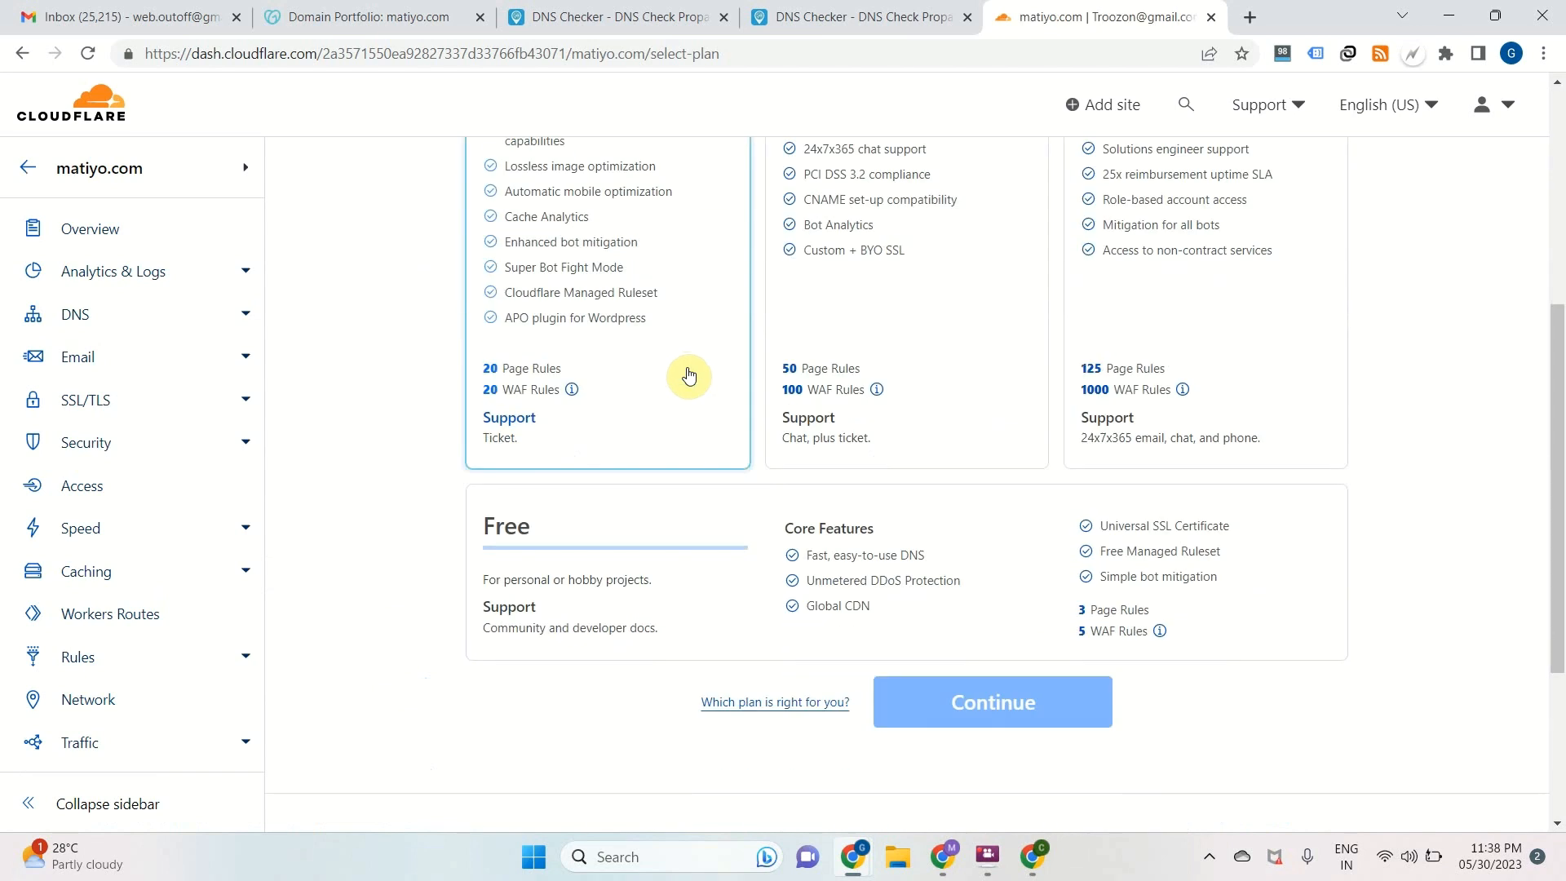
click(624, 514)
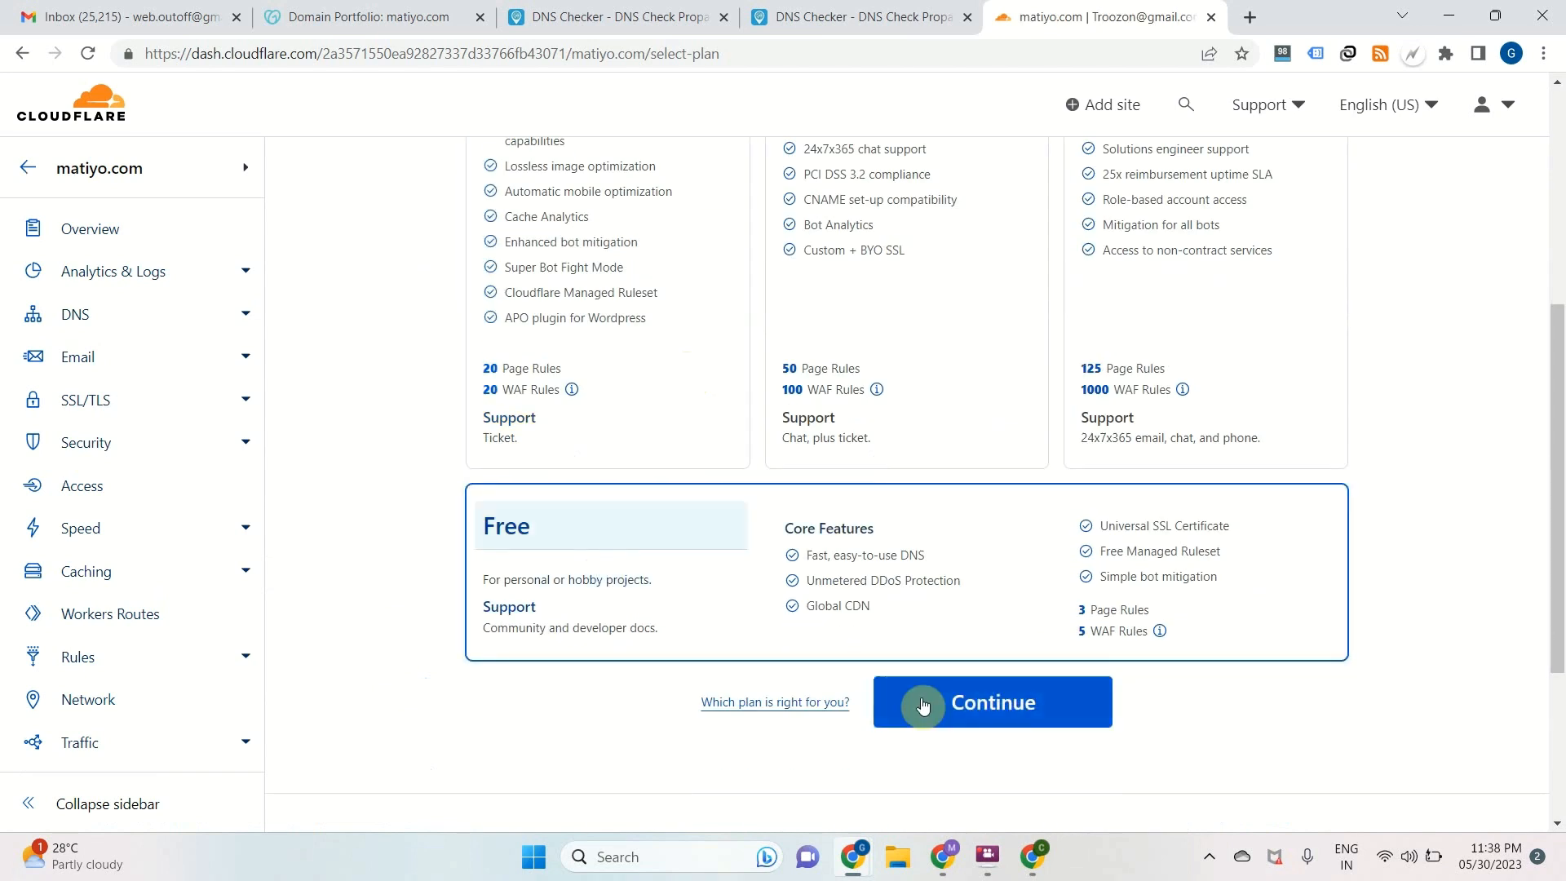
click(939, 708)
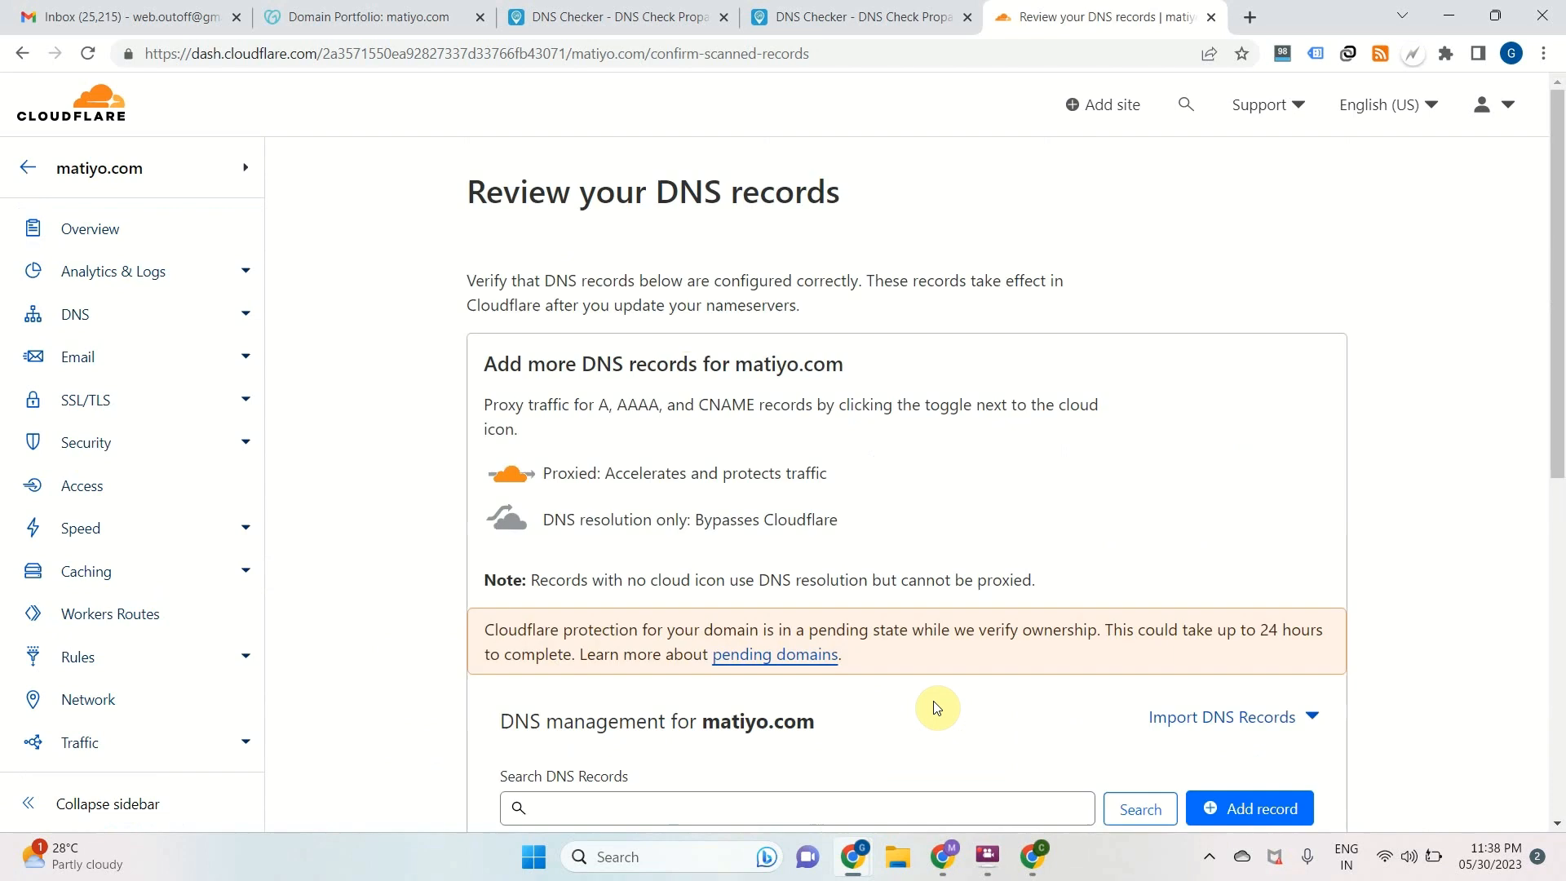
Review the scanned A and CNAME records of matiyo.com and continue to the nameserver instructions
scroll(892, 659, down, 1)
scroll(892, 659, down, 4)
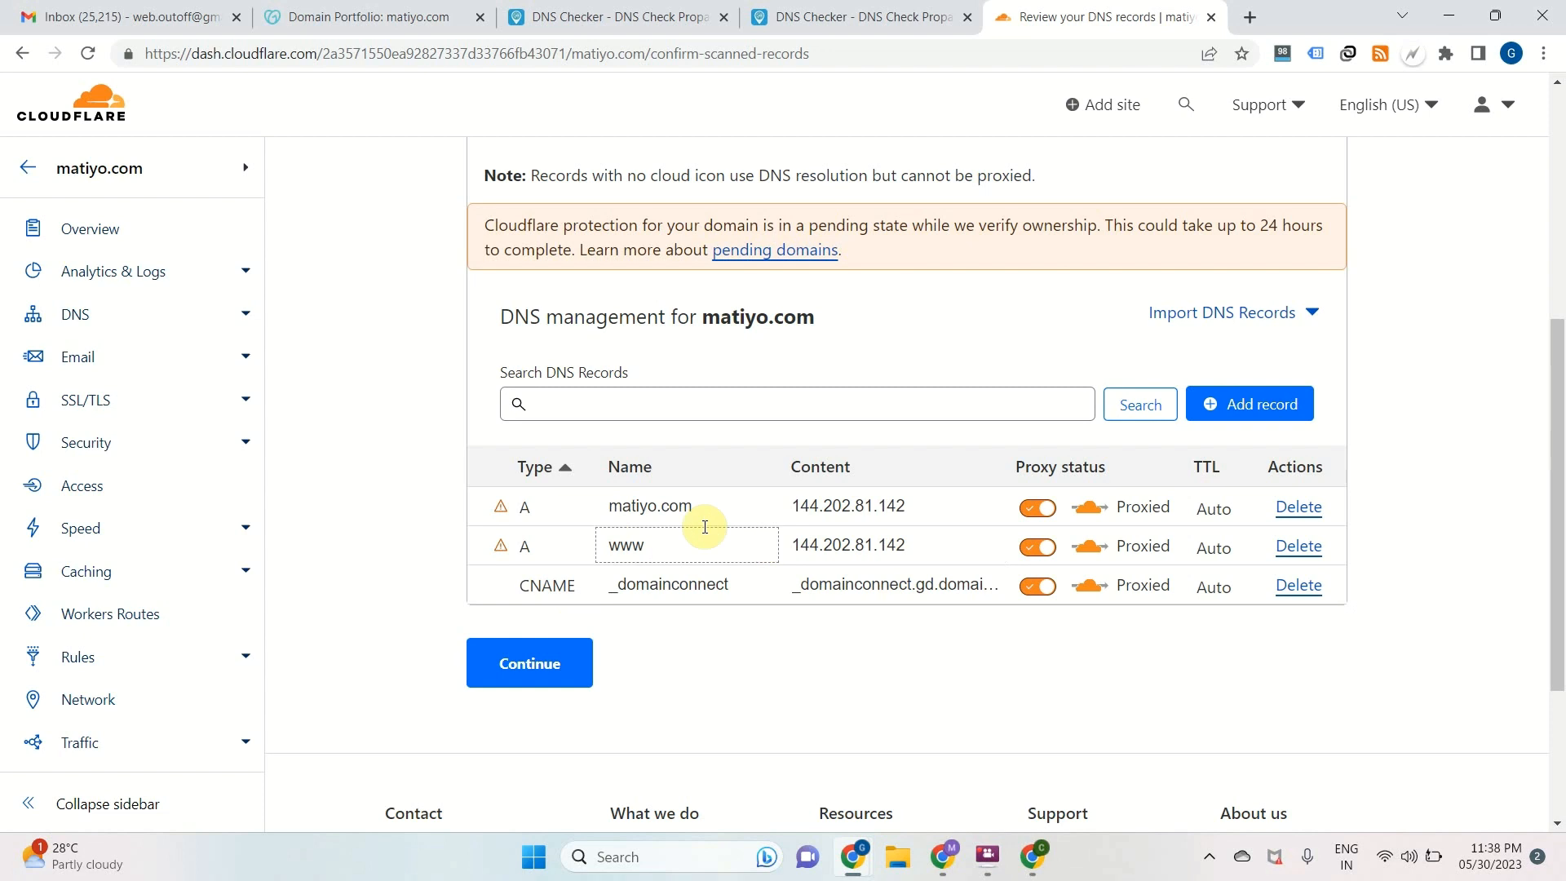
click(553, 661)
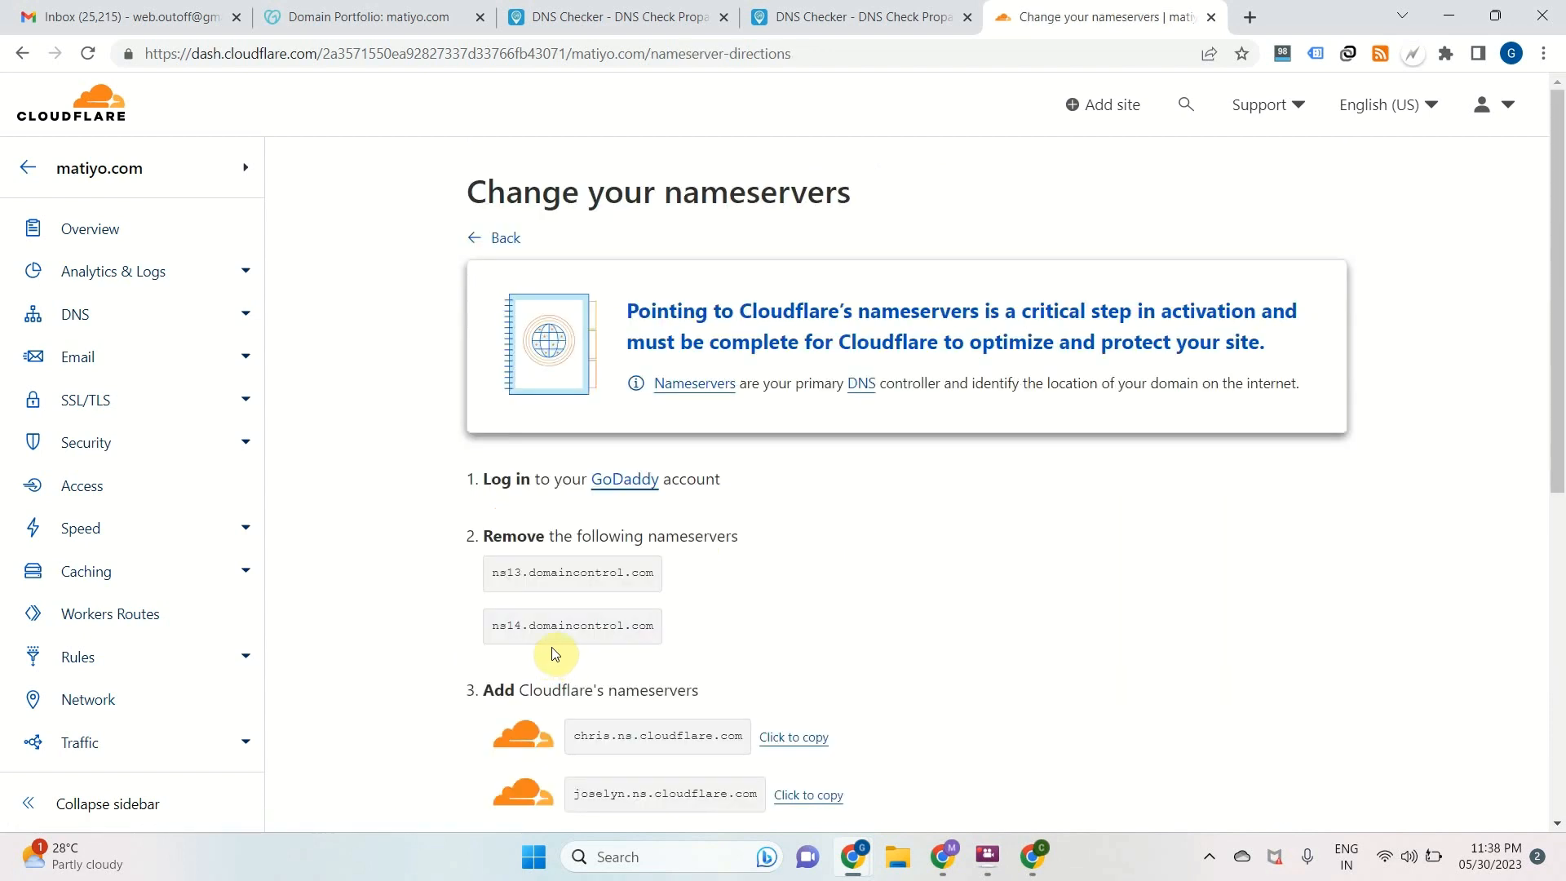
Review Cloudflare's nameserver instructions and copy the first nameserver, chris.ns.cloudflare.com
scroll(743, 542, down, 3)
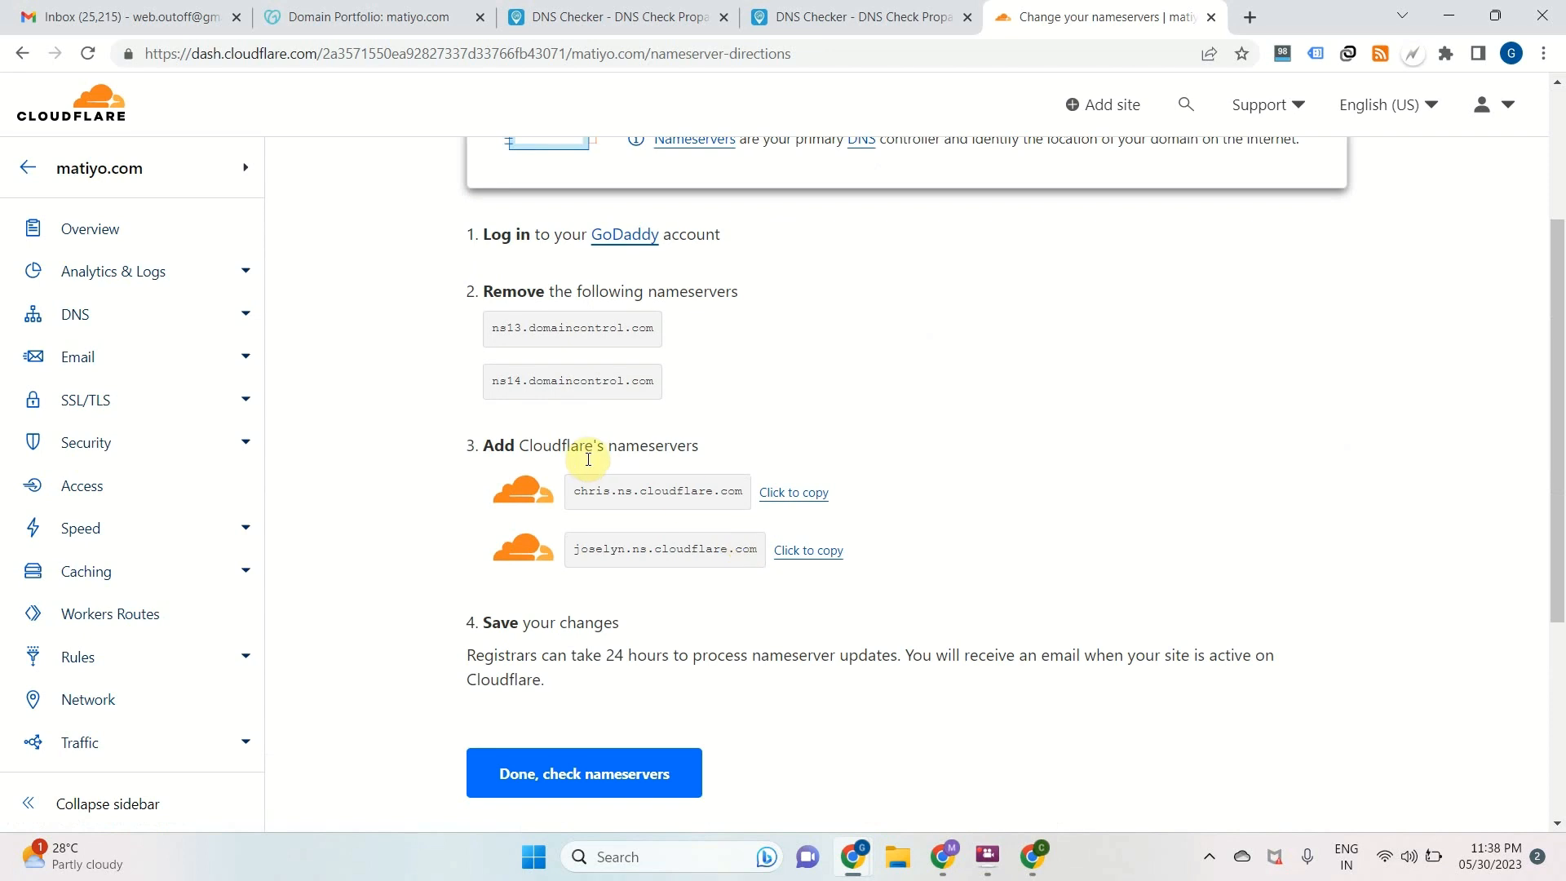
drag(492, 330, 657, 336)
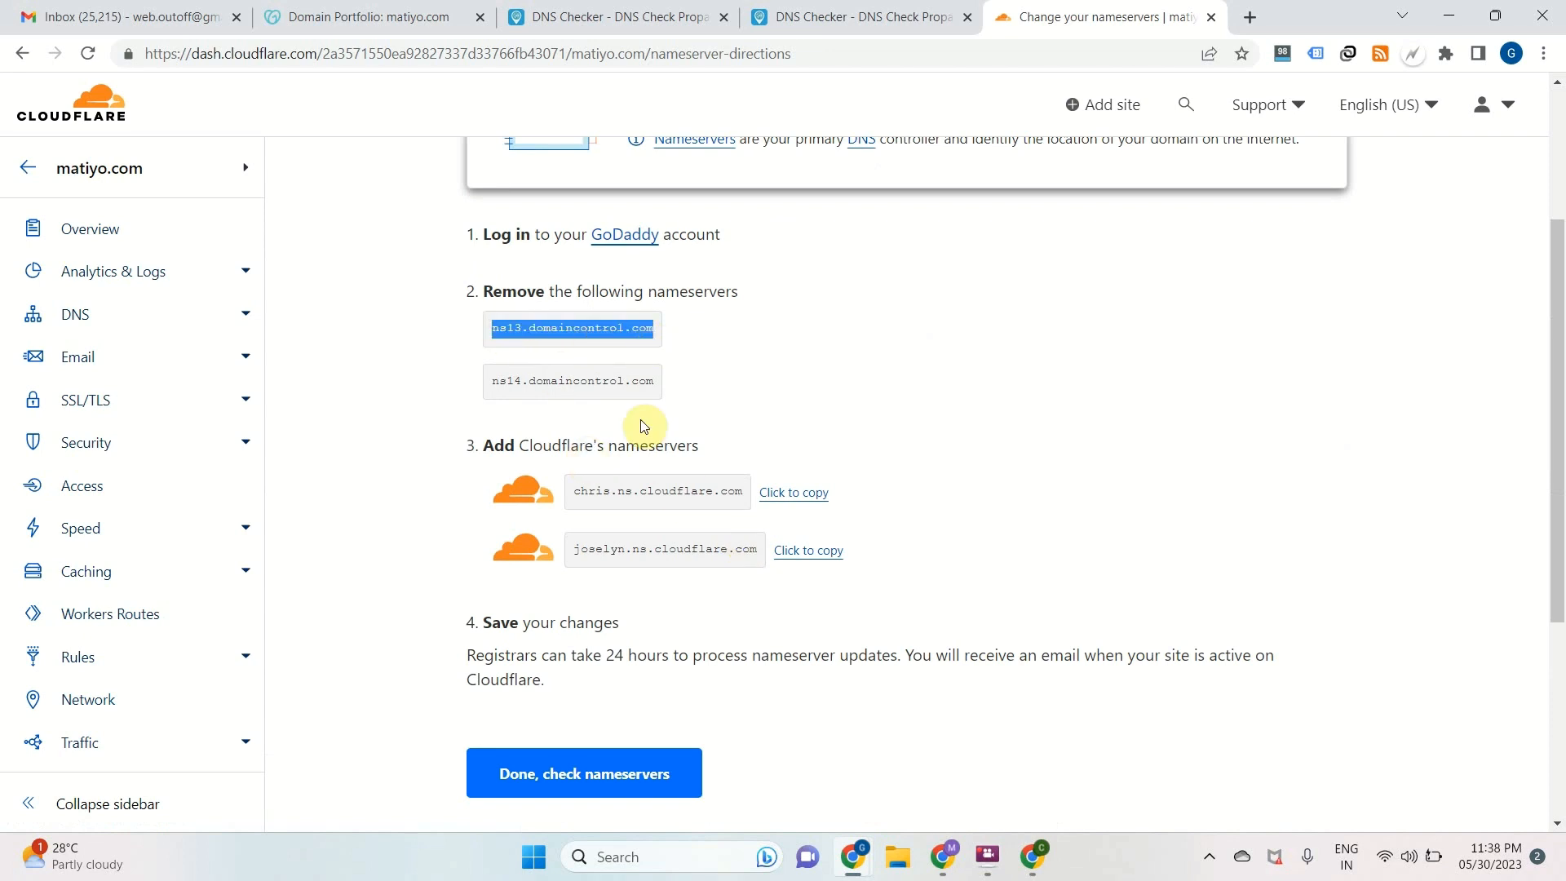
drag(596, 492, 688, 497)
click(1019, 491)
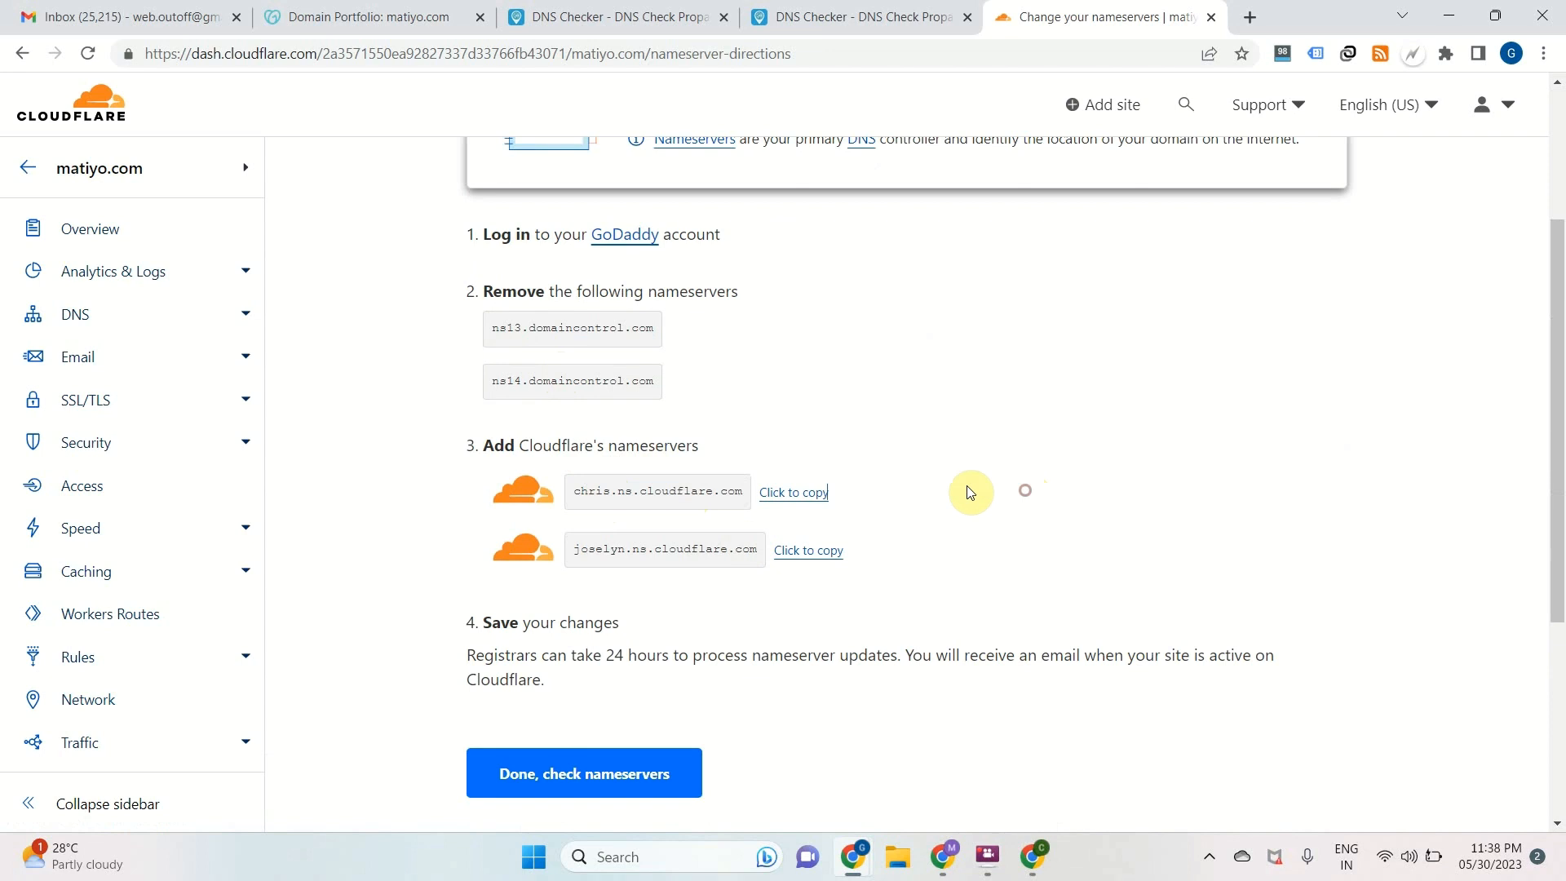
click(820, 493)
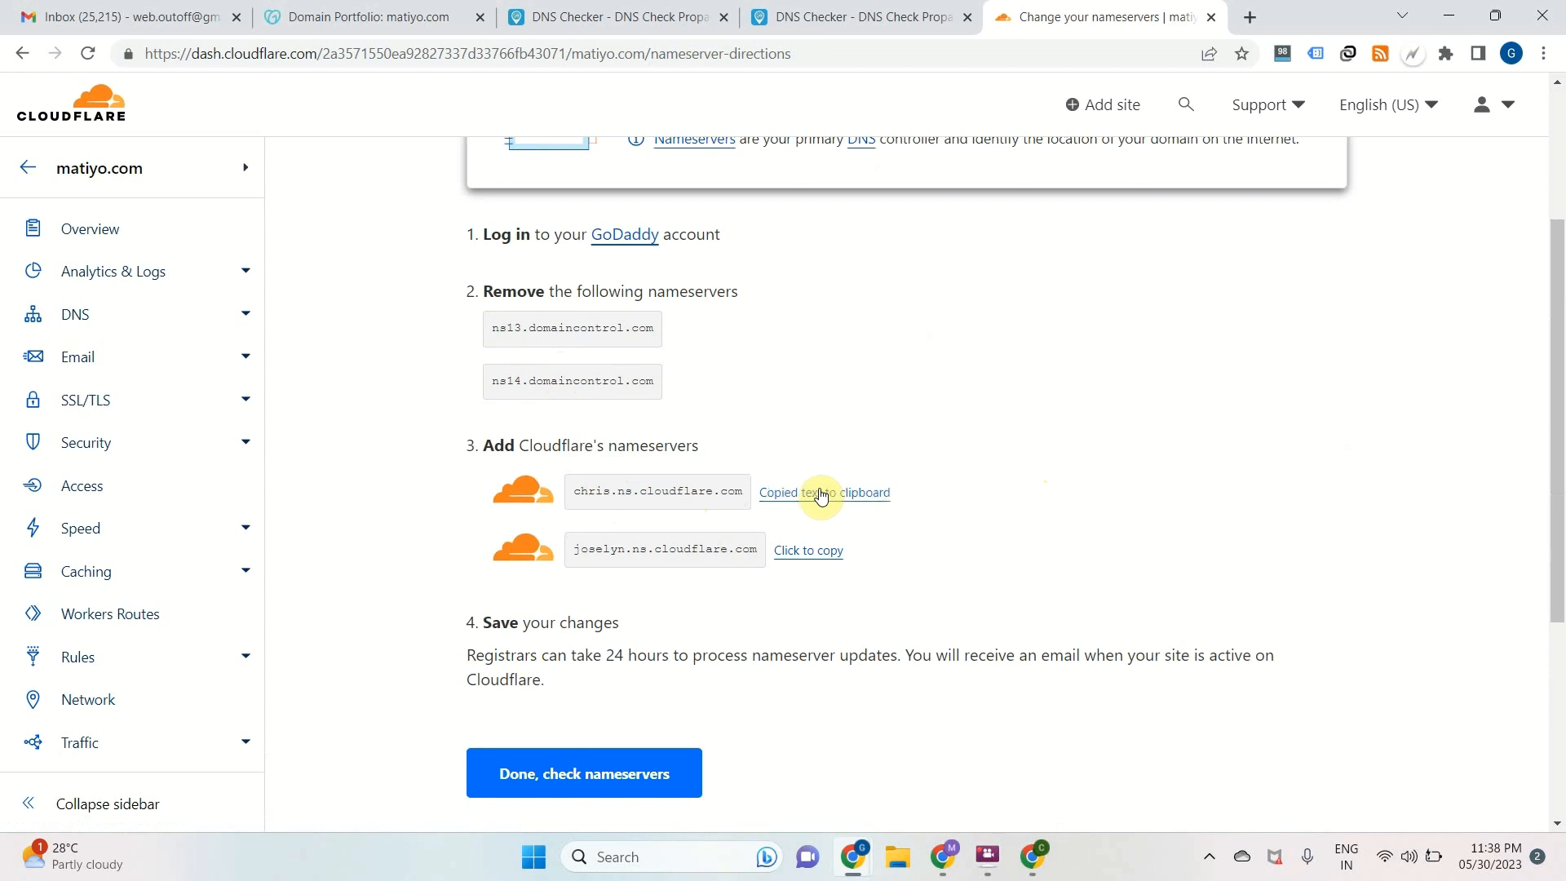
In GoDaddy, switch matiyo.com to custom nameservers and enter chris.ns.cloudflare.com as the first nameserver
click(394, 26)
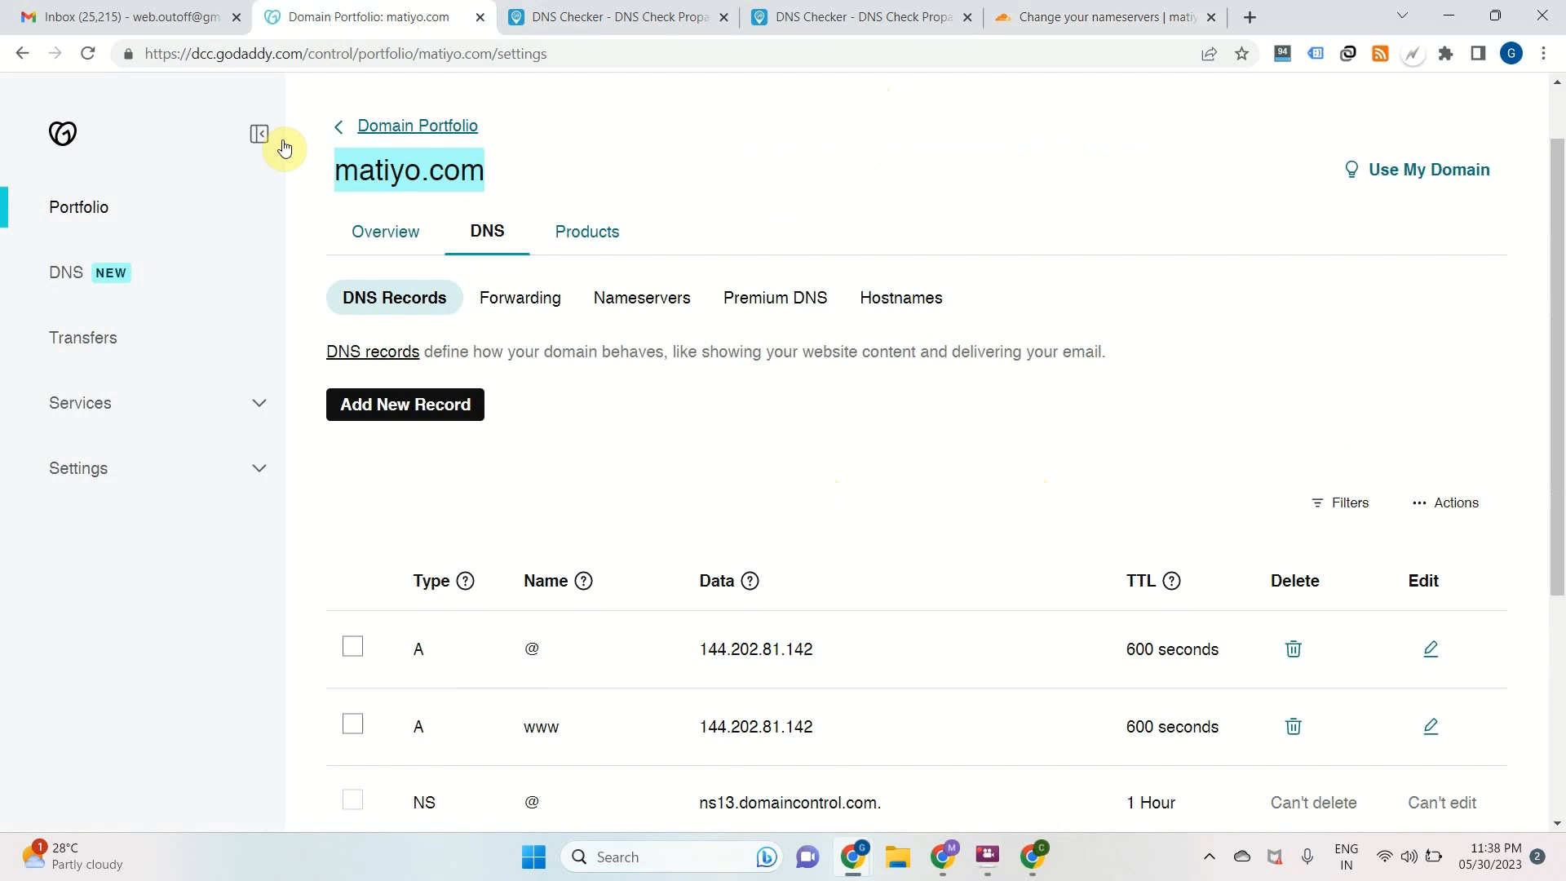
click(665, 300)
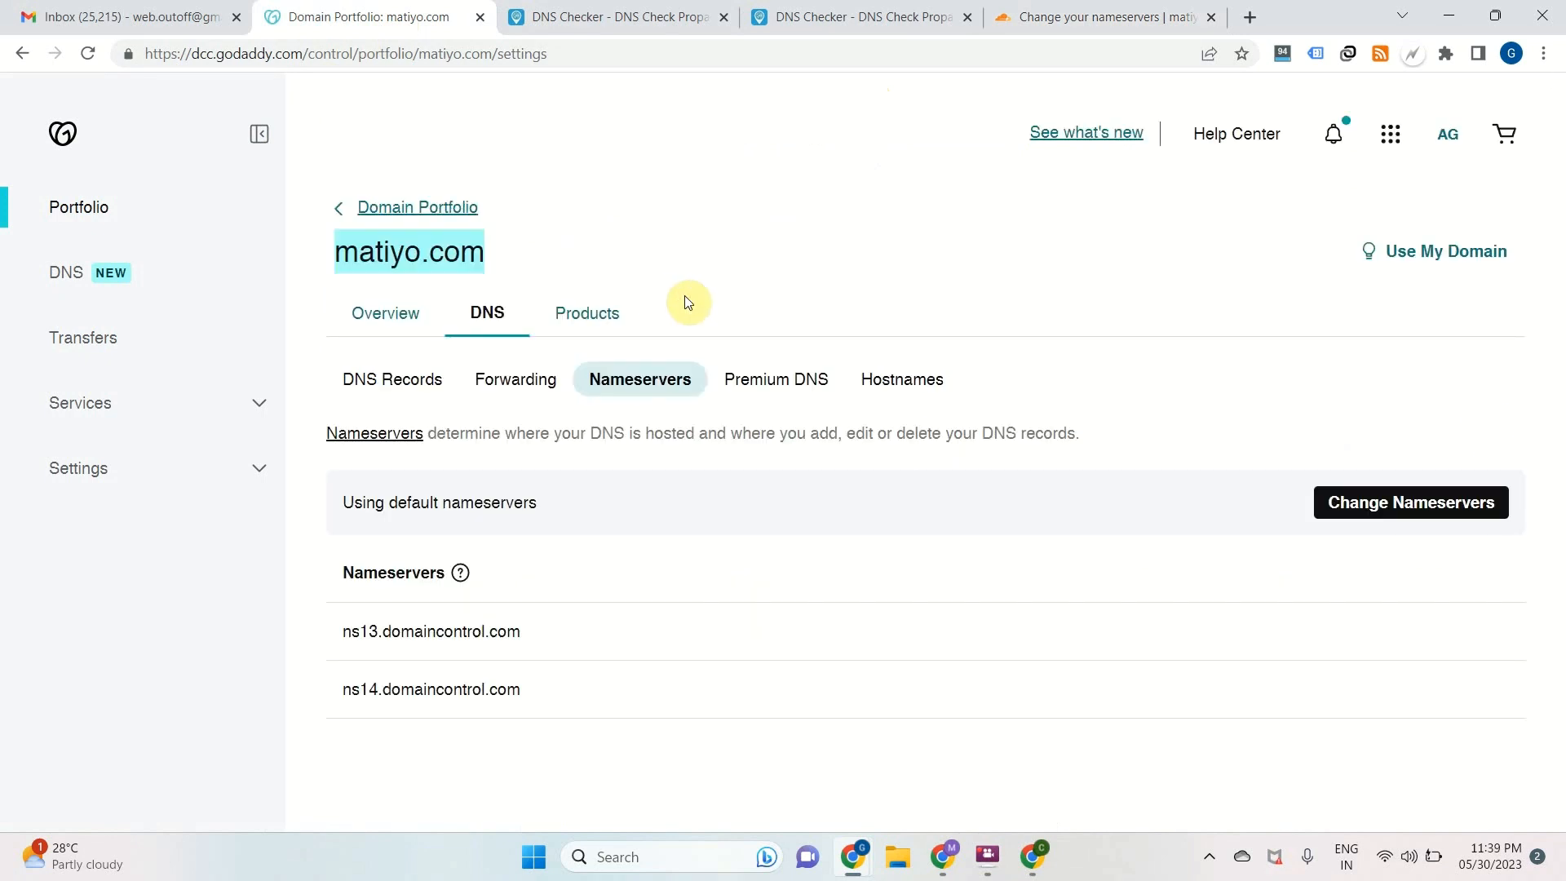
click(1371, 504)
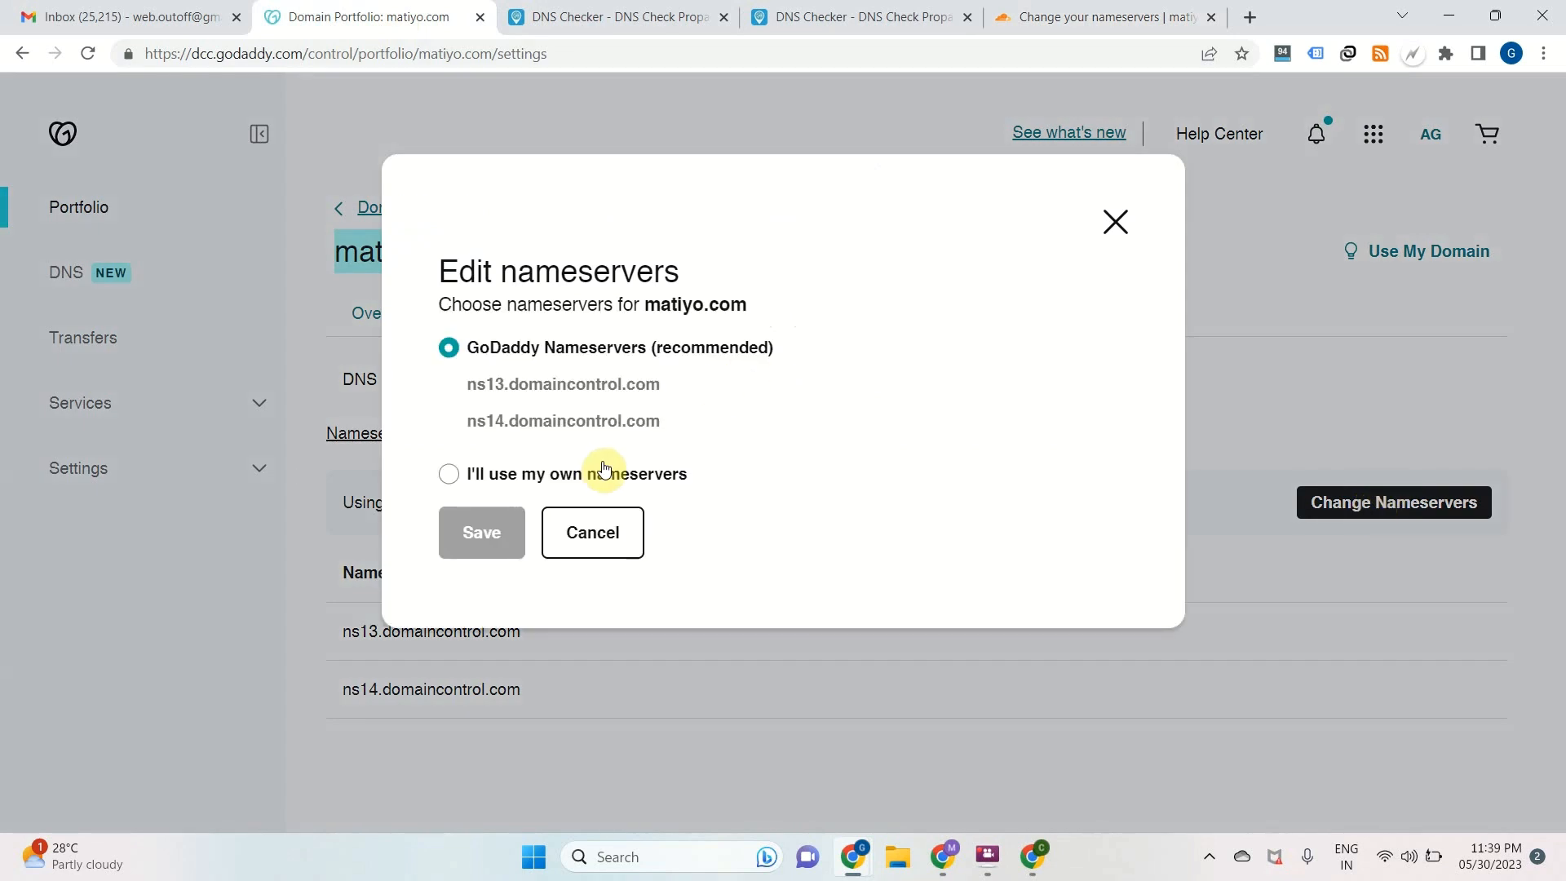
click(530, 481)
click(535, 447)
key(ctrl+v)
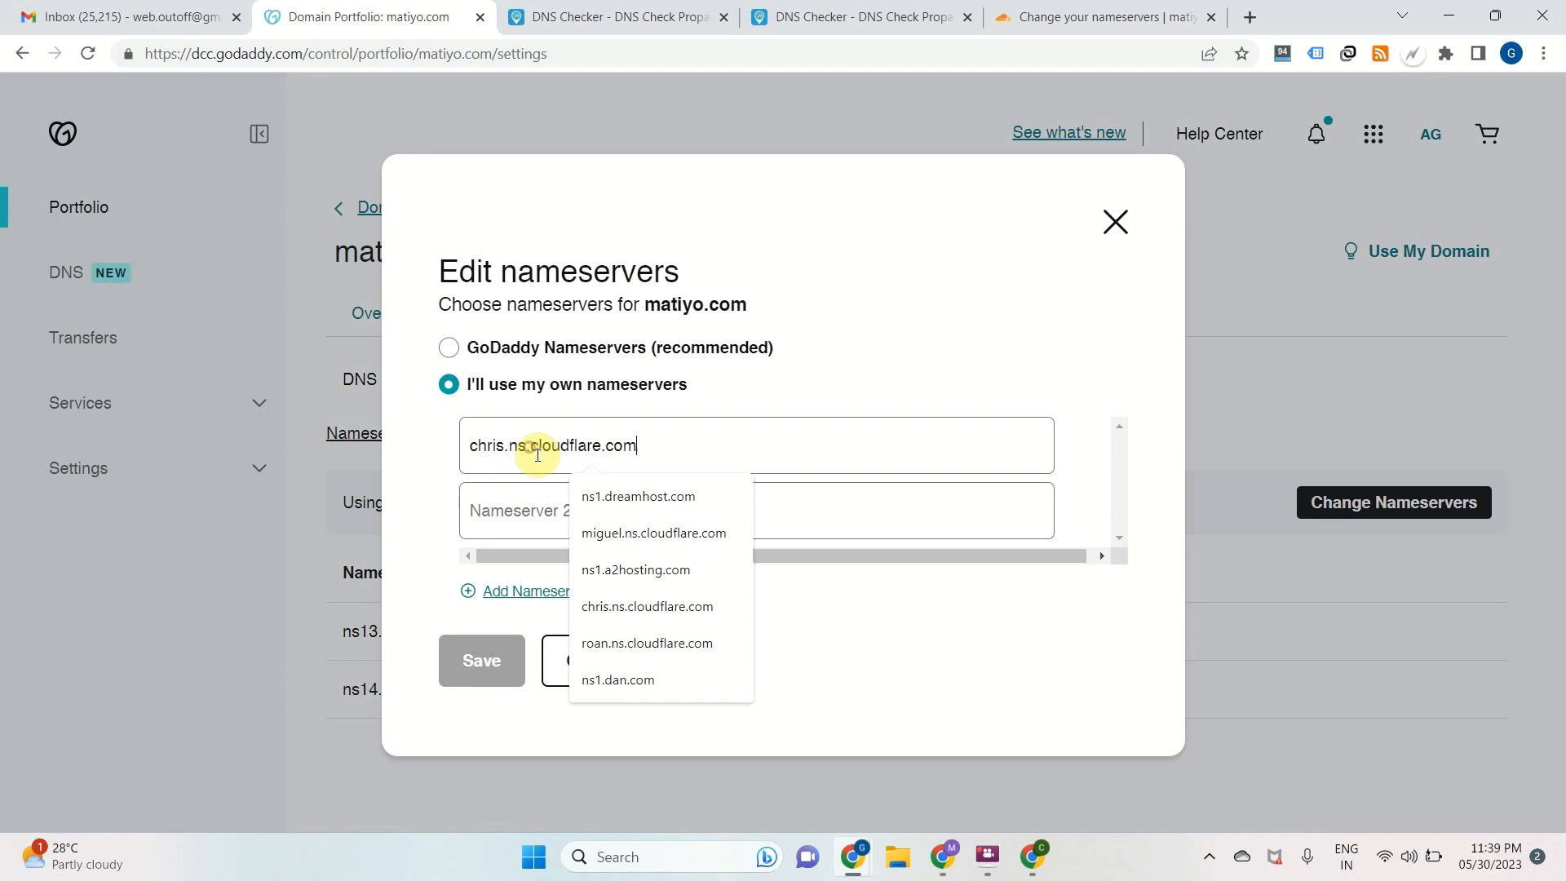
Copy joselyn.ns.cloudflare.com from Cloudflare as GoDaddy's second nameserver, then save and consent to the nameserver change
click(1060, 18)
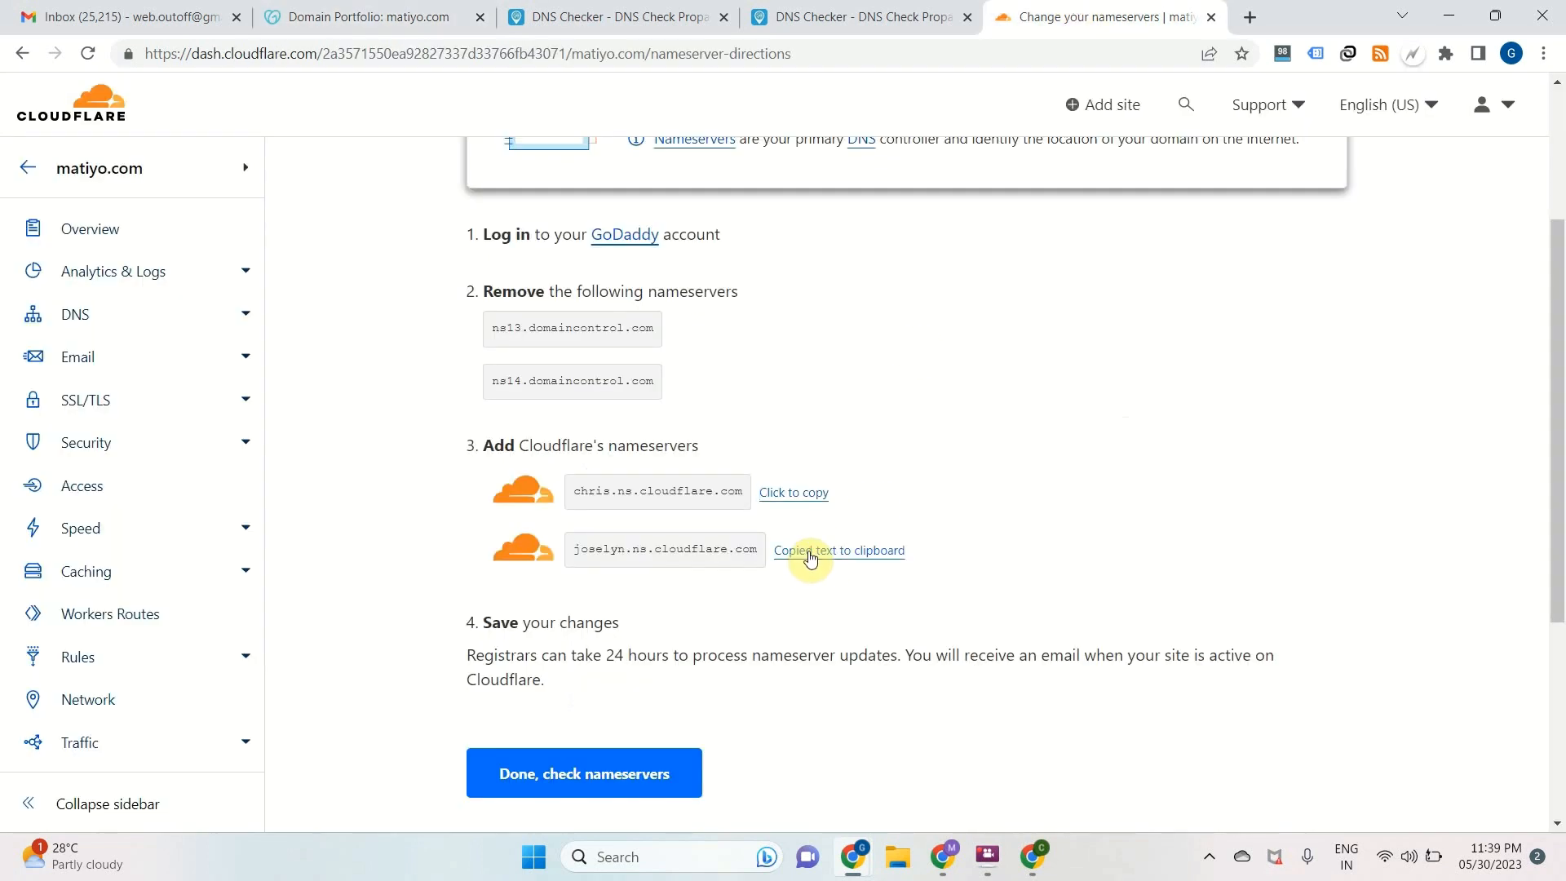
click(367, 17)
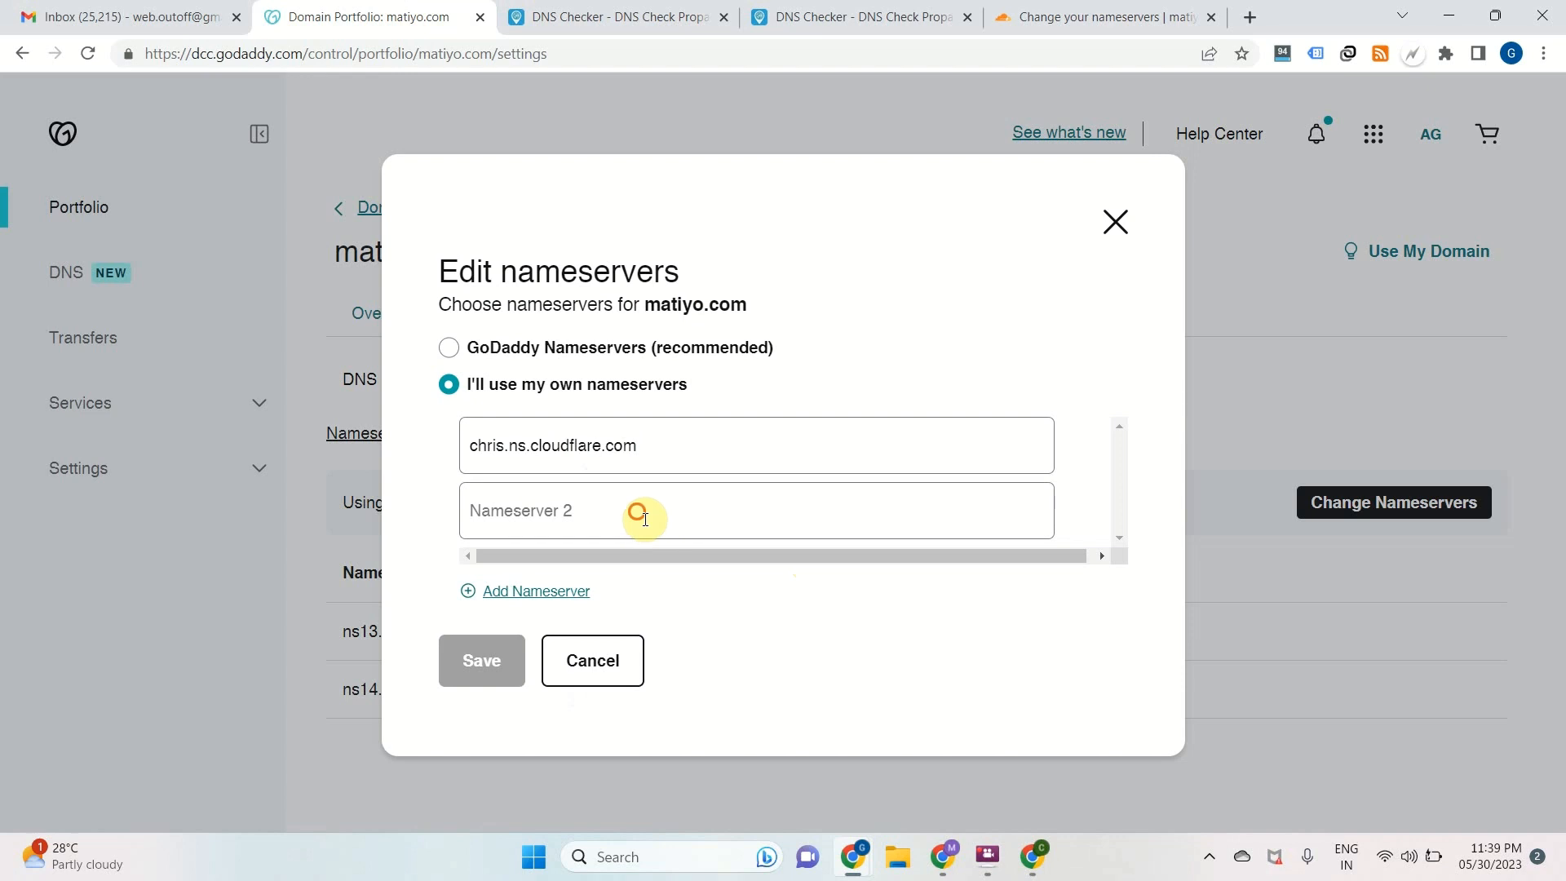
click(645, 519)
key(ctrl+v)
click(477, 657)
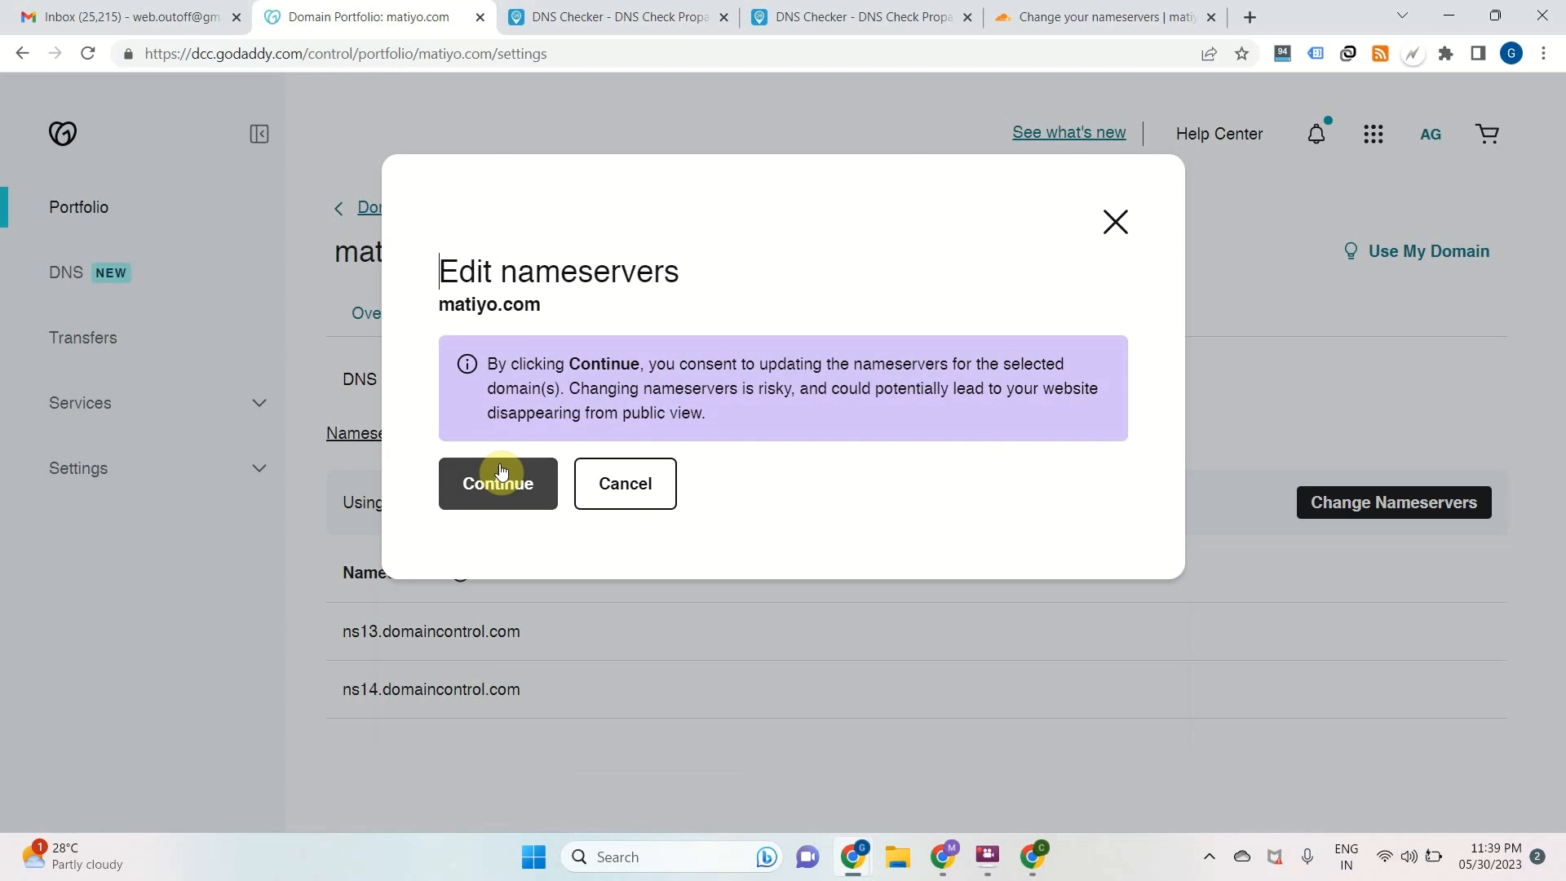
click(501, 473)
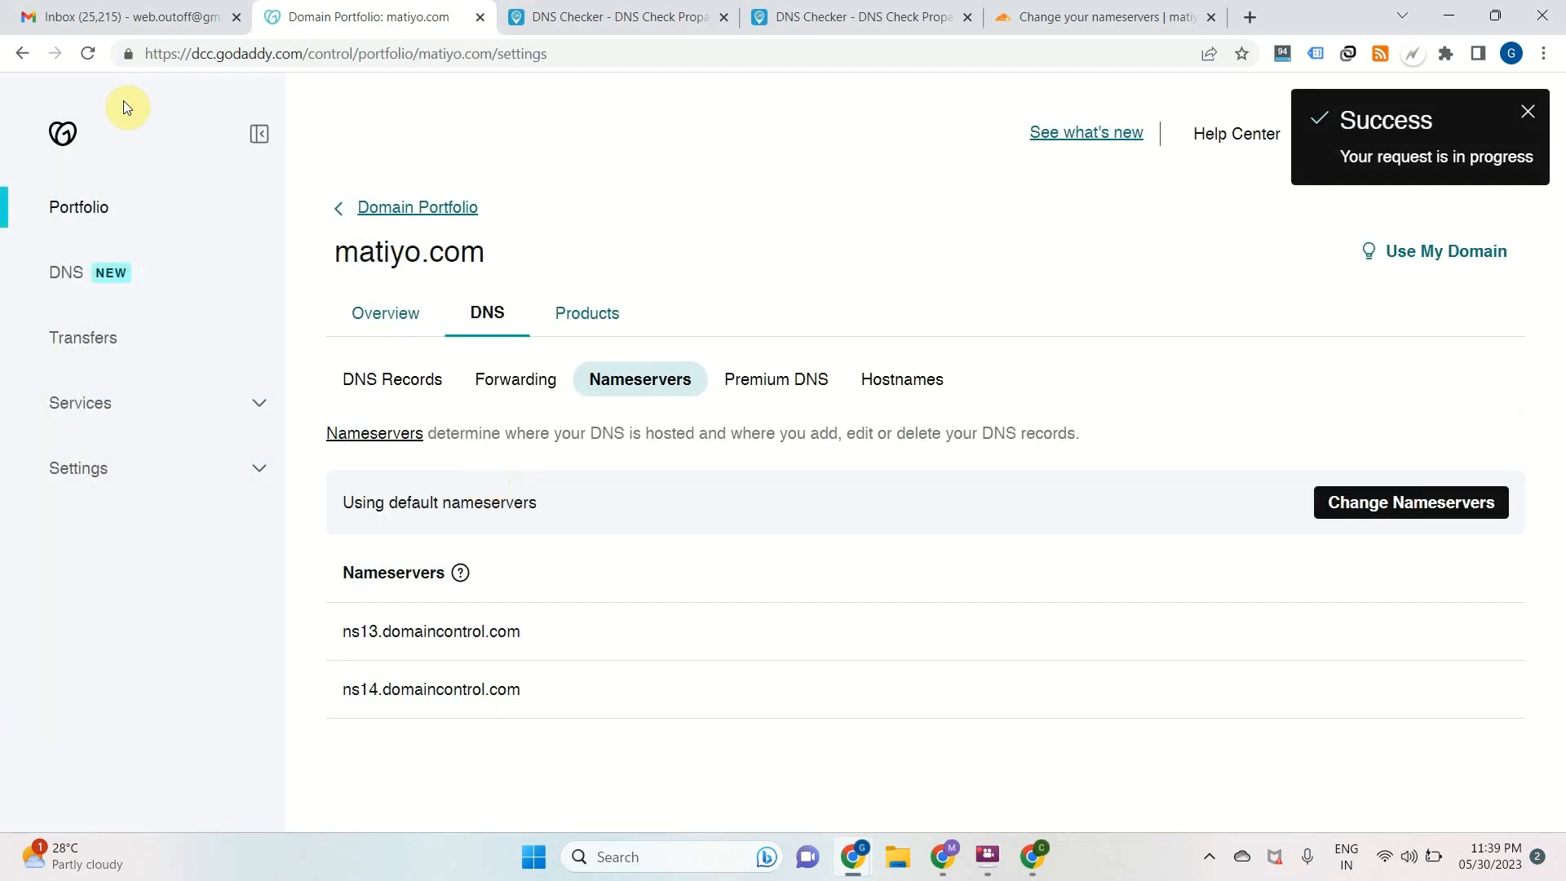
Reload the matiyo.com page in GoDaddy and check its nameservers in the DNS settings
click(85, 54)
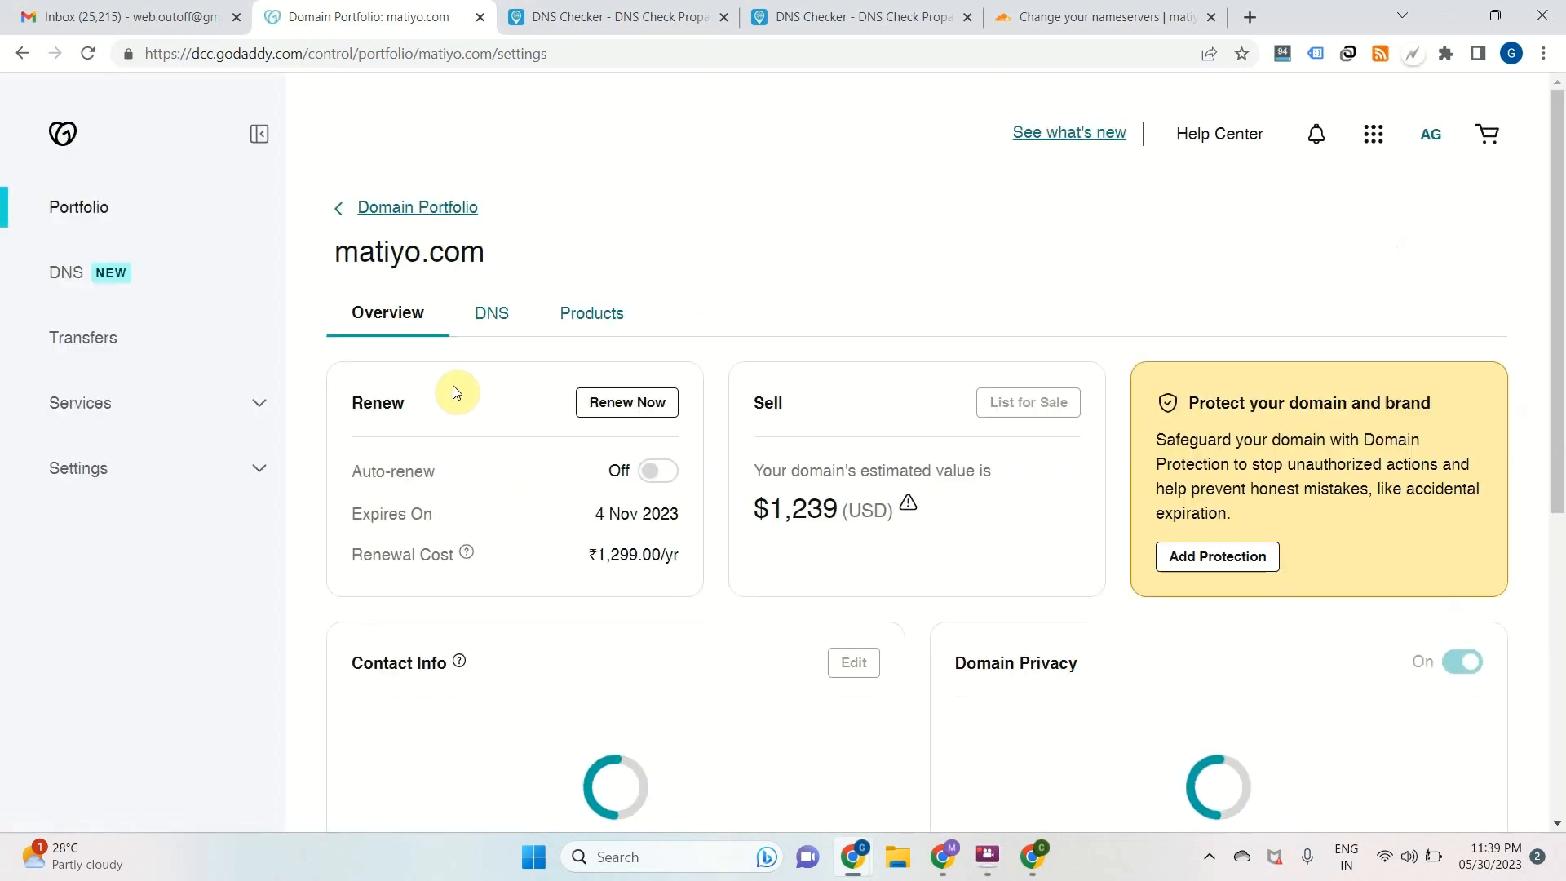
click(501, 315)
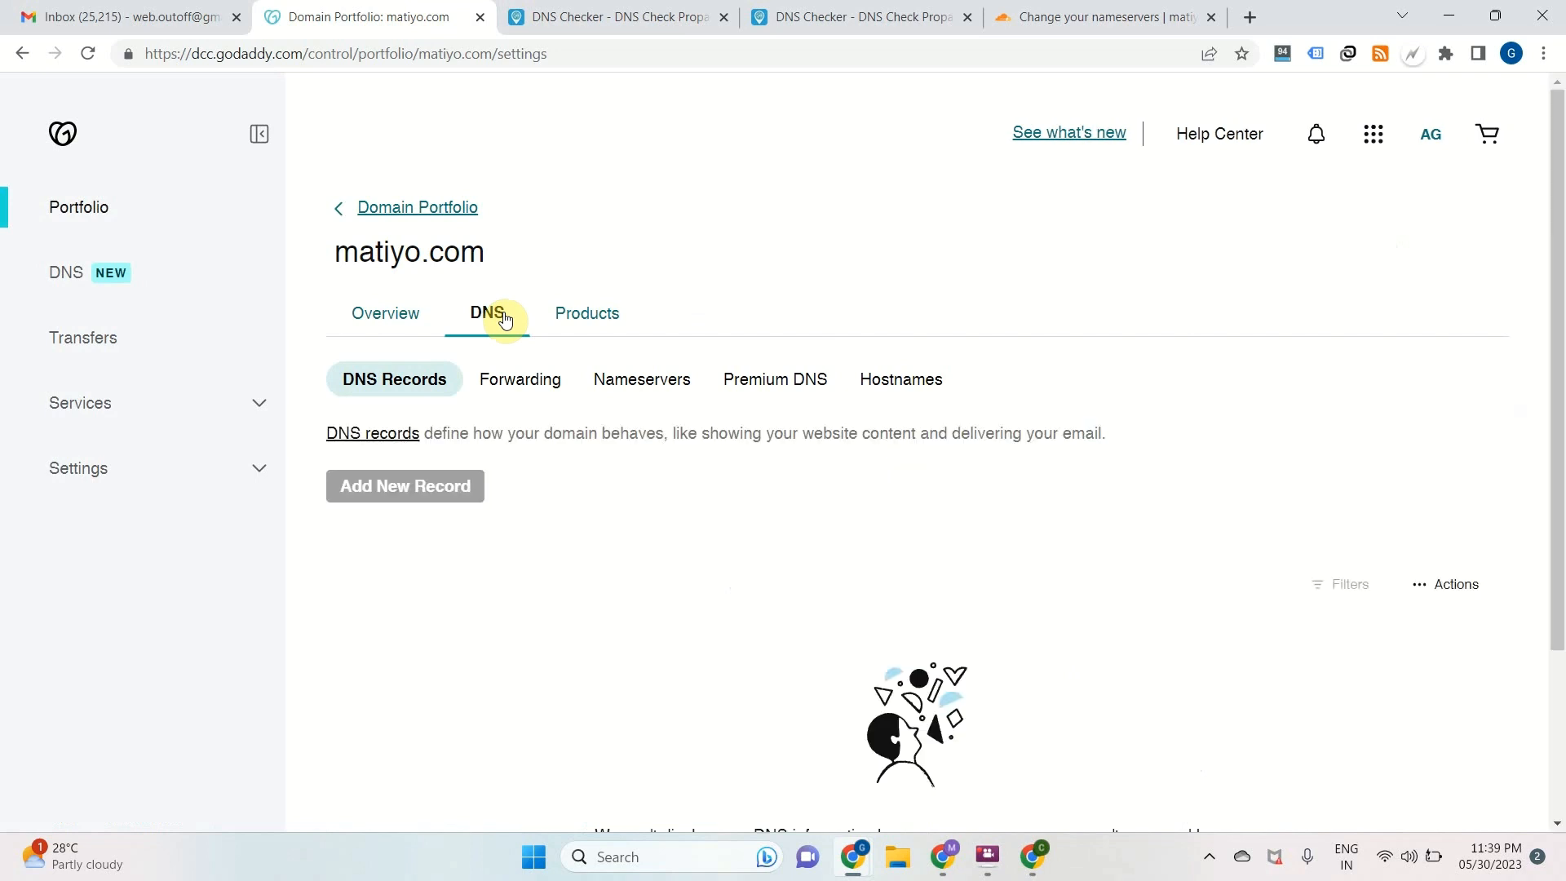
click(650, 387)
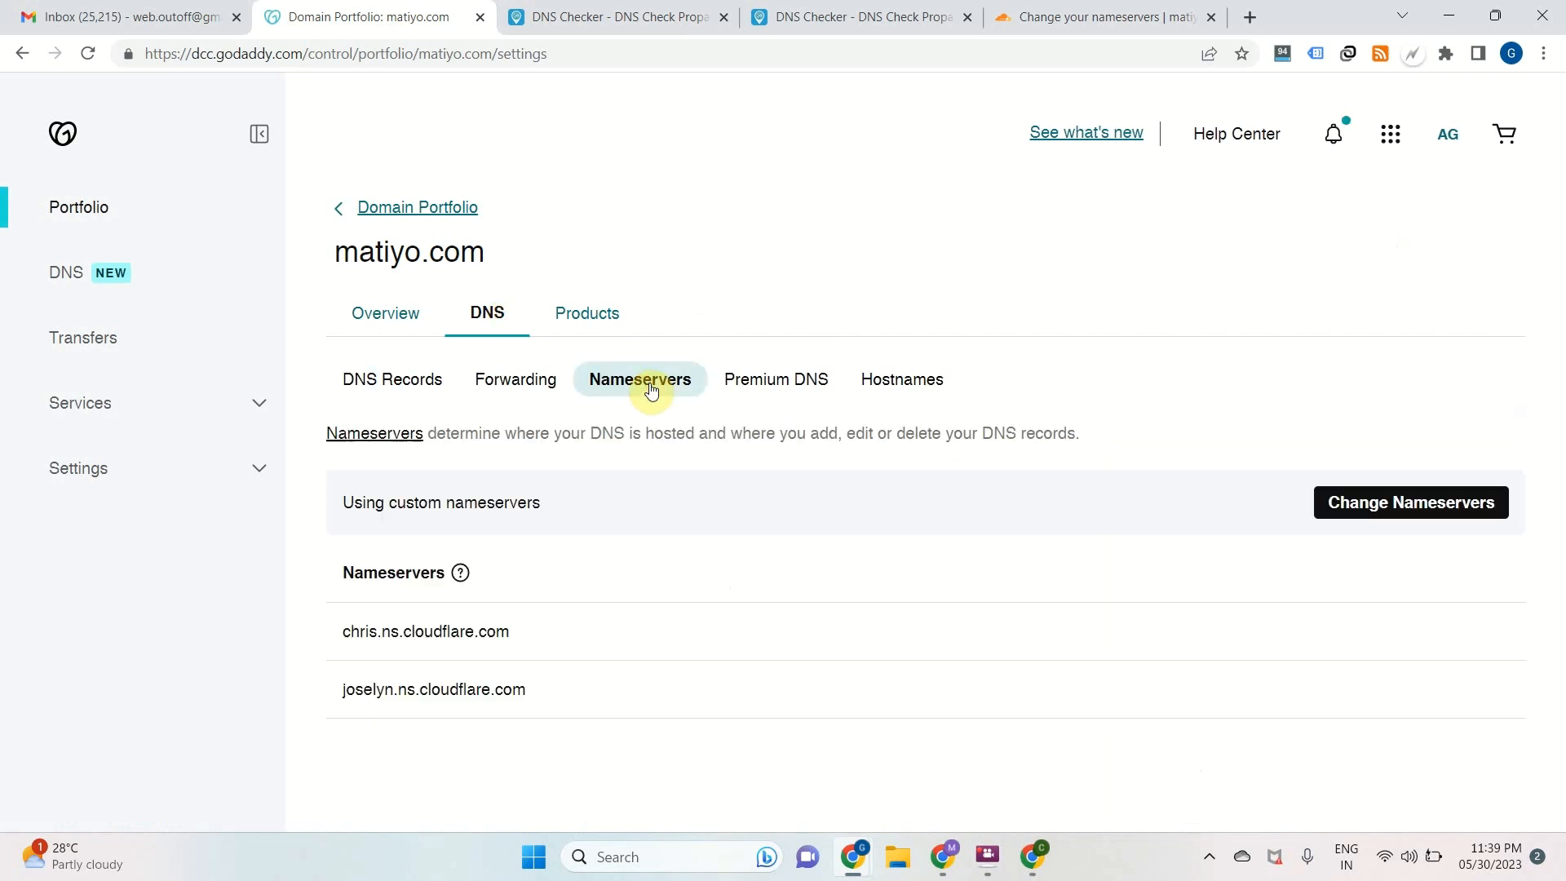
drag(352, 631, 505, 636)
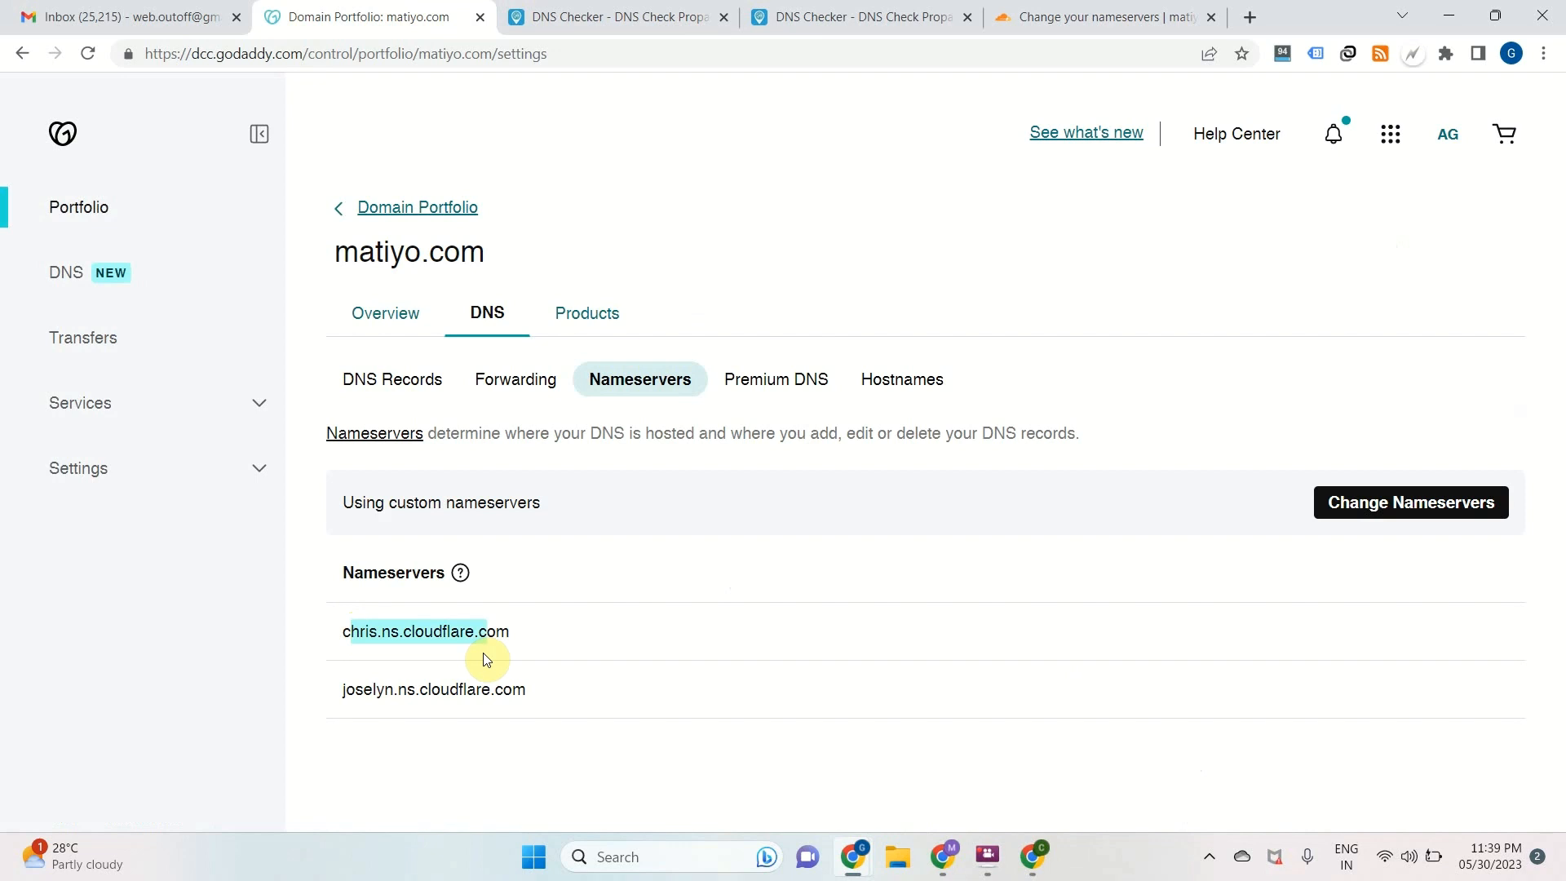
click(326, 628)
drag(351, 631, 389, 626)
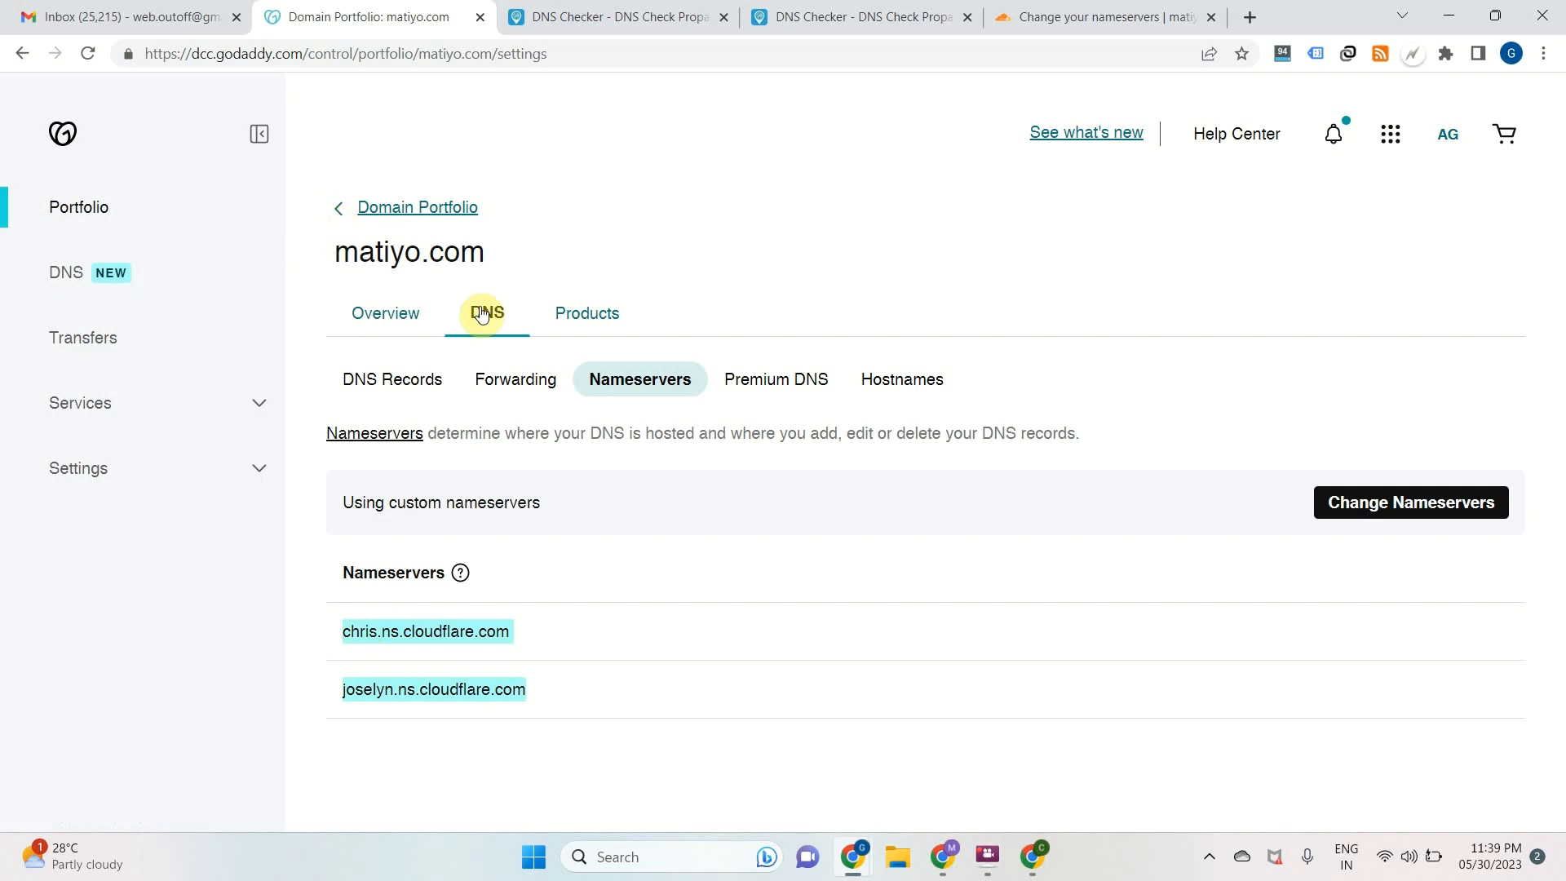
Copy the matiyo.com domain name and look it up on whois.com in a new tab to check its name servers
double_click(424, 259)
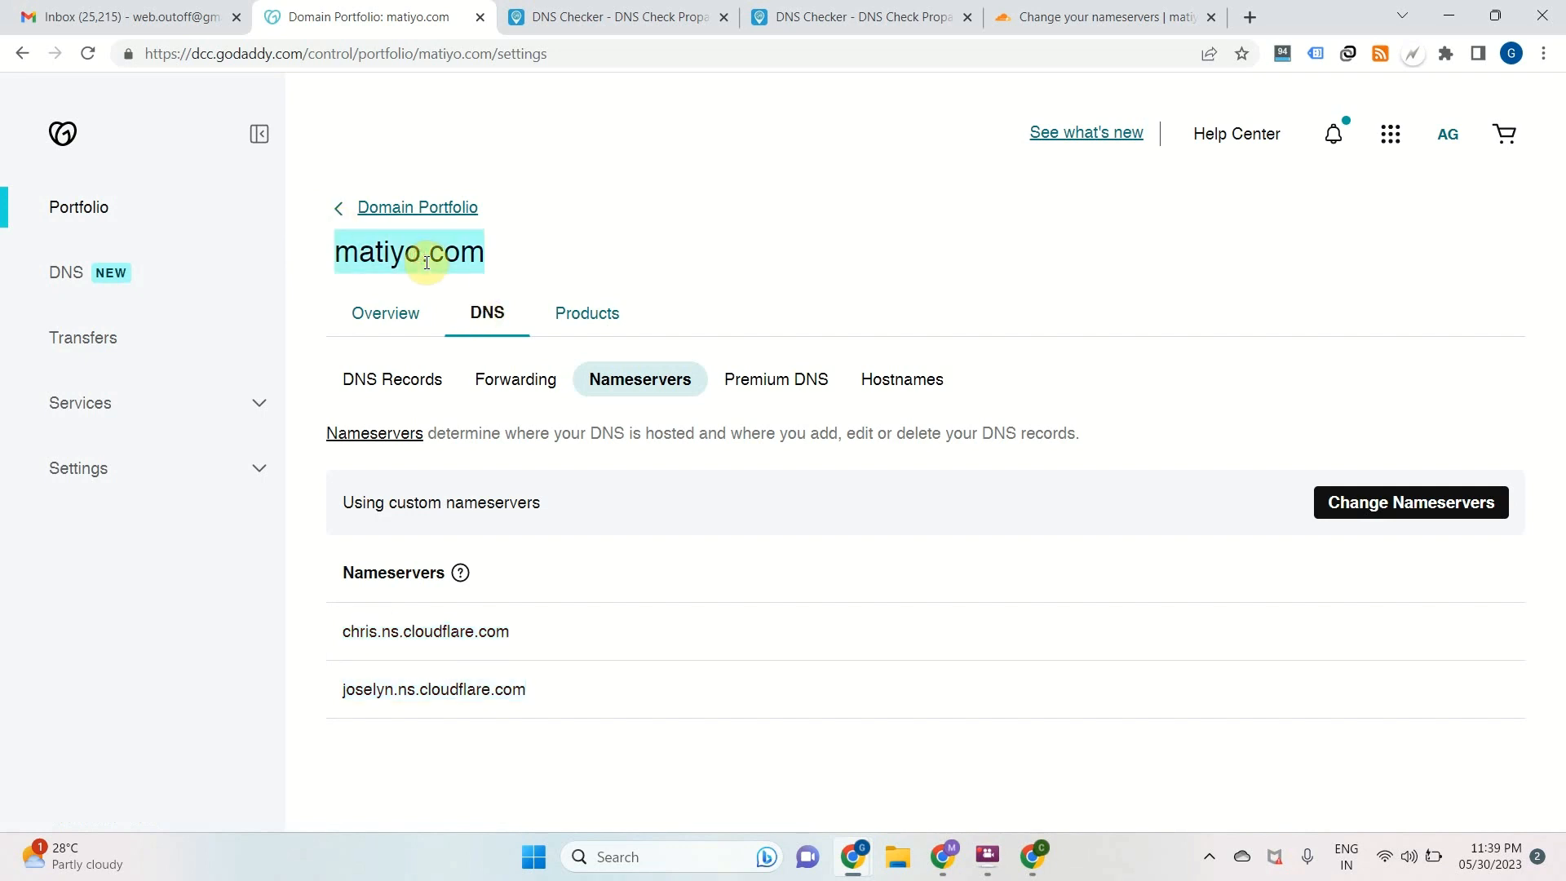
key(ctrl+t)
text(whois.com/whois/mojotu.com)
key(Return)
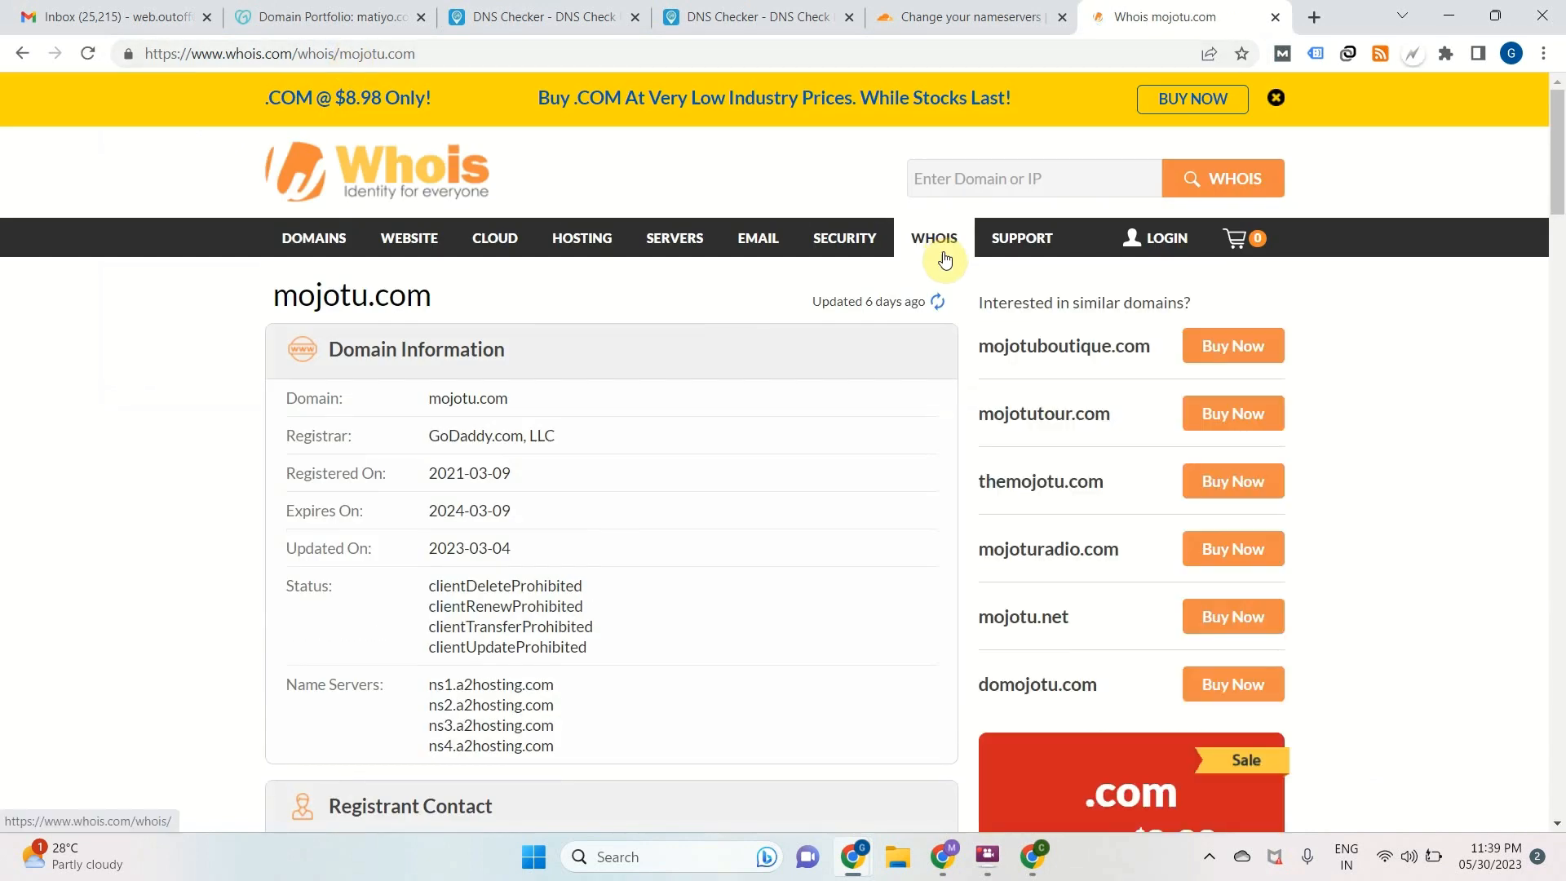
click(1003, 193)
key(ctrl+v)
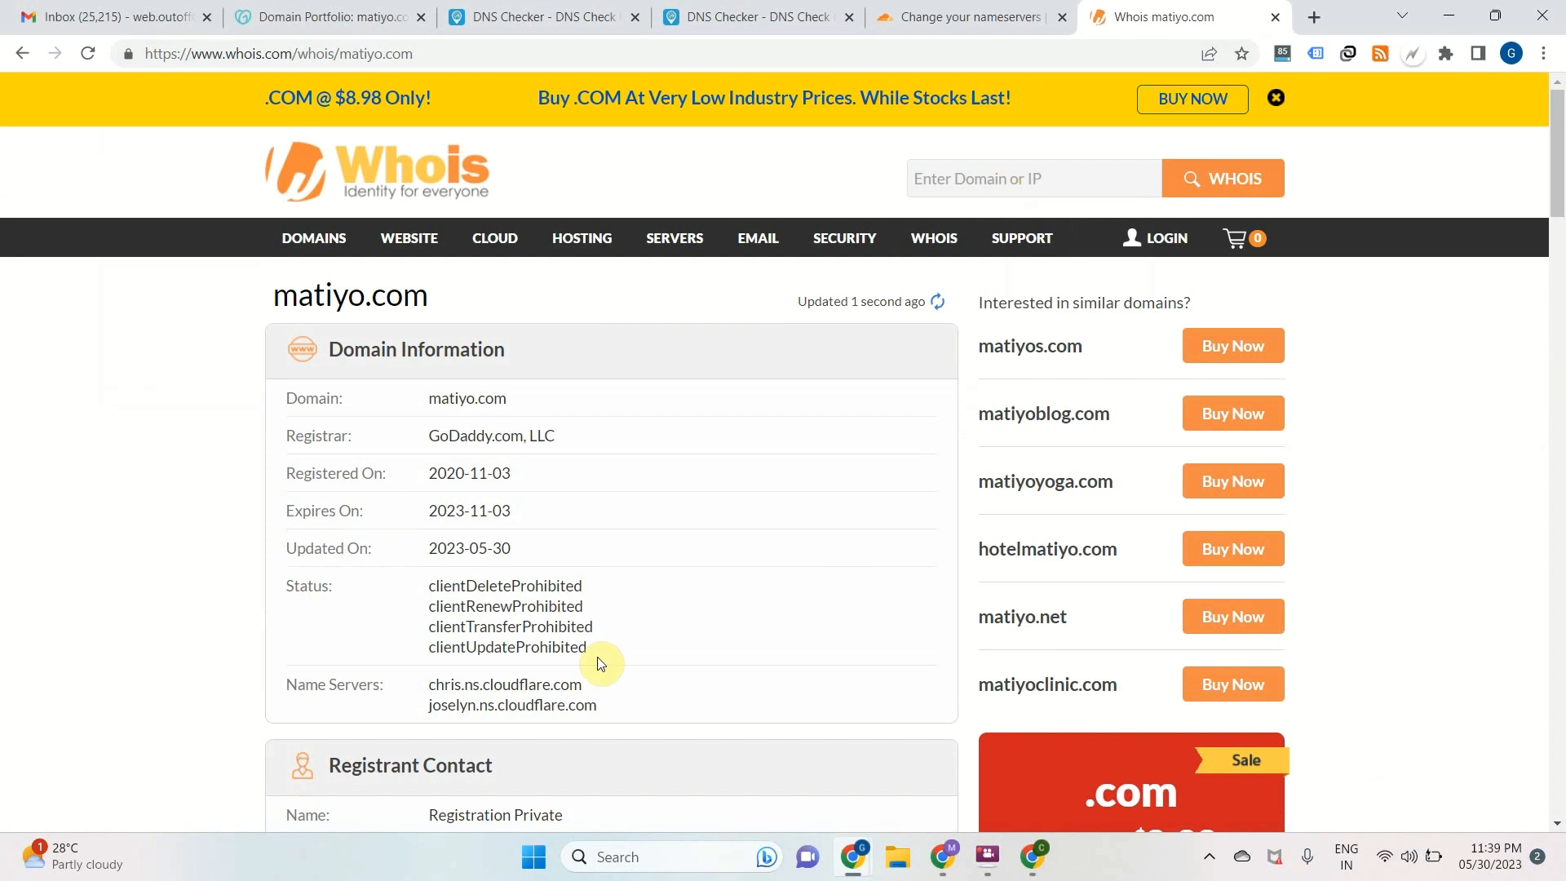
drag(429, 685, 613, 707)
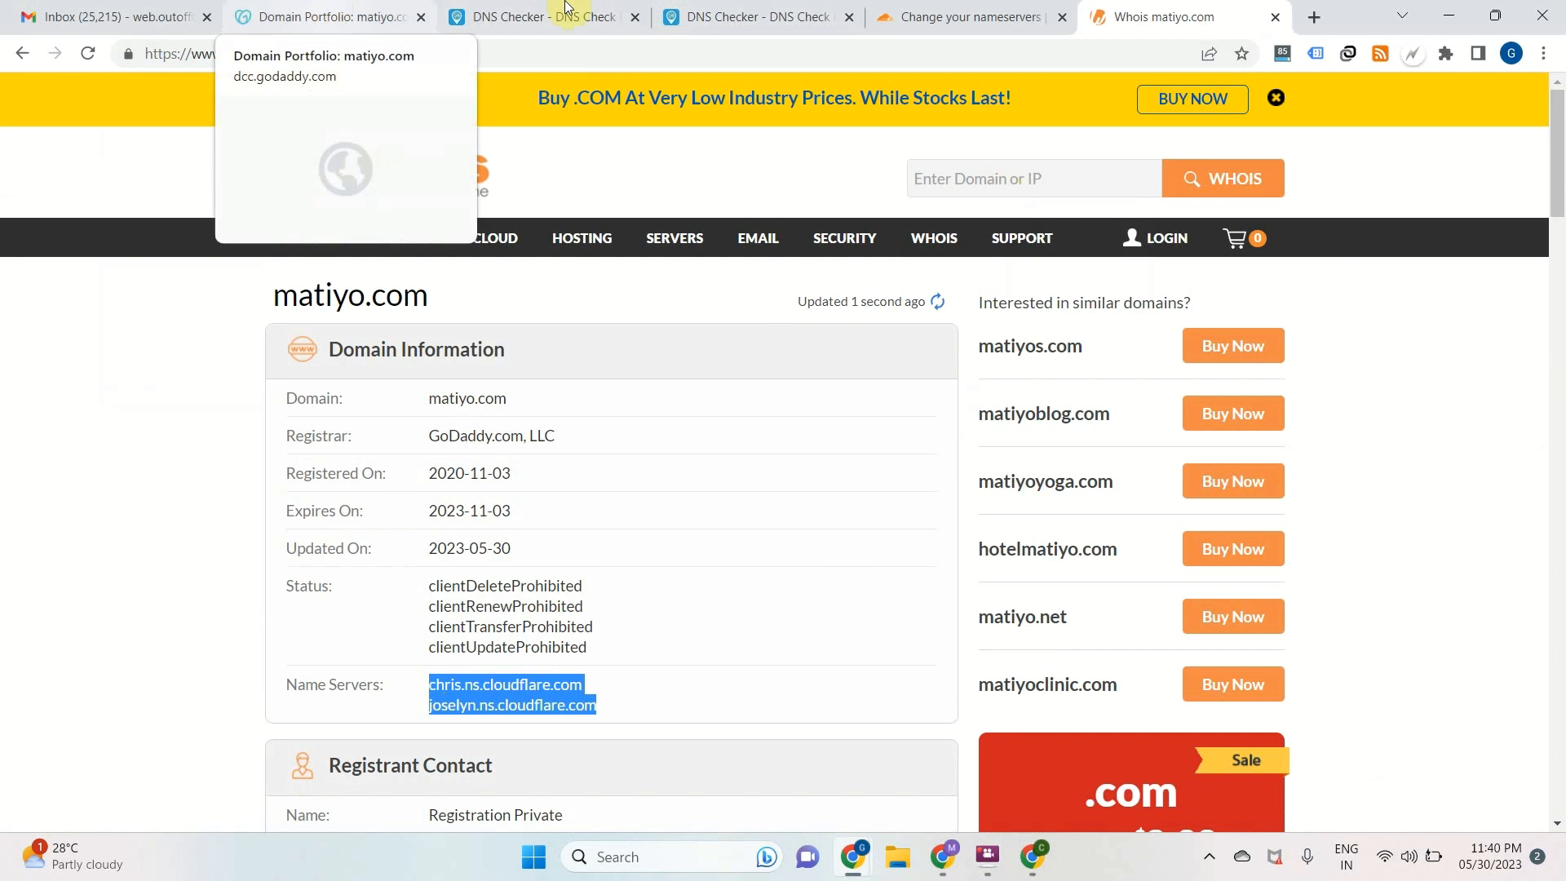
Return to Cloudflare and mark the nameserver change as done so that it is checked
click(957, 11)
scroll(730, 506, down, 2)
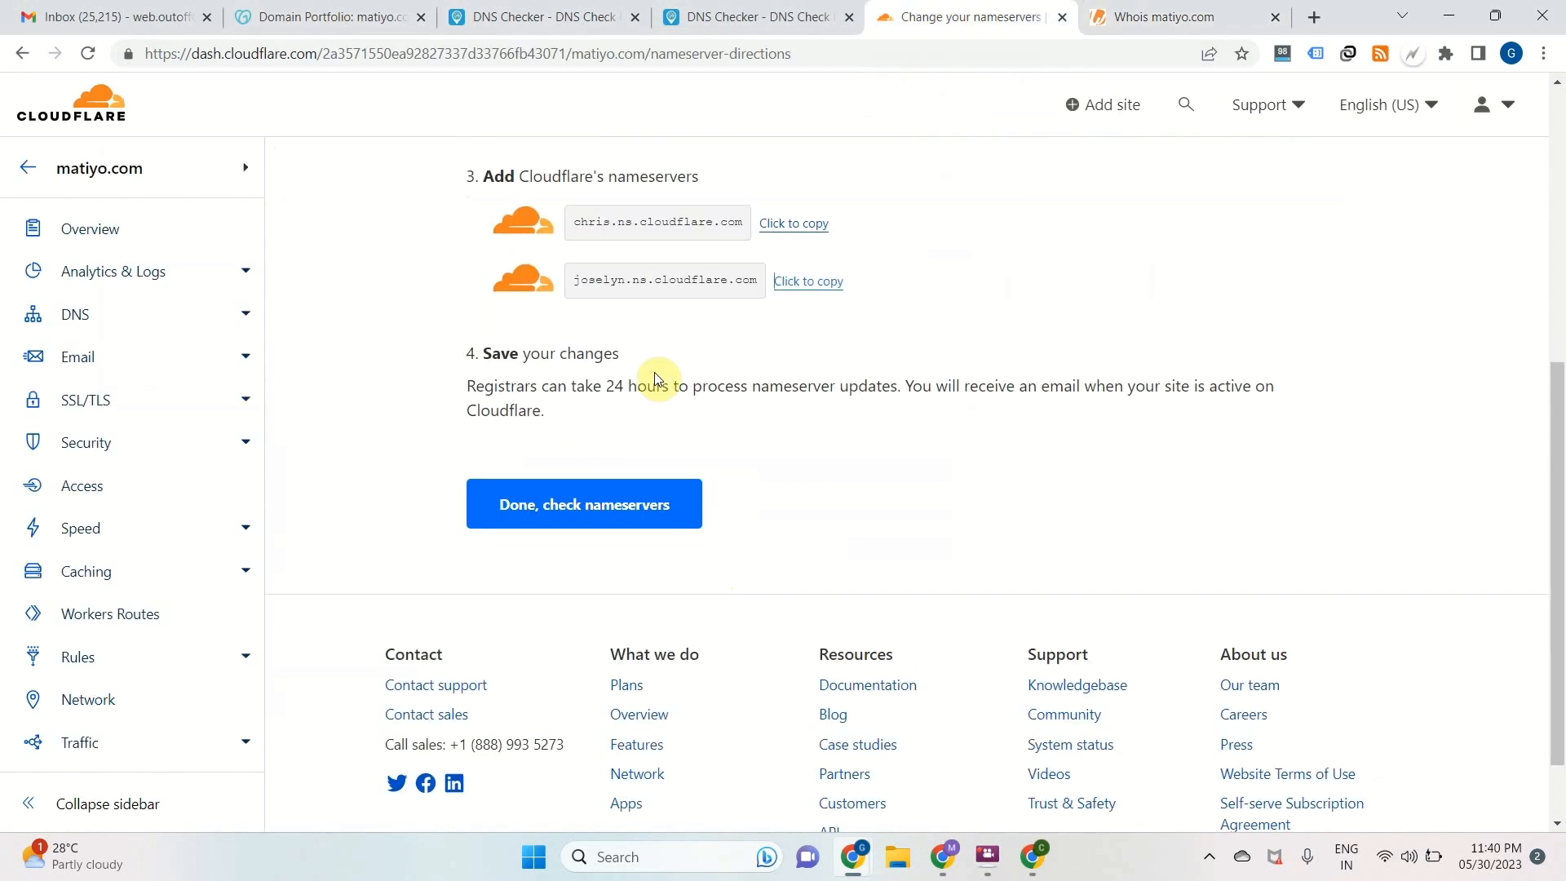
click(575, 512)
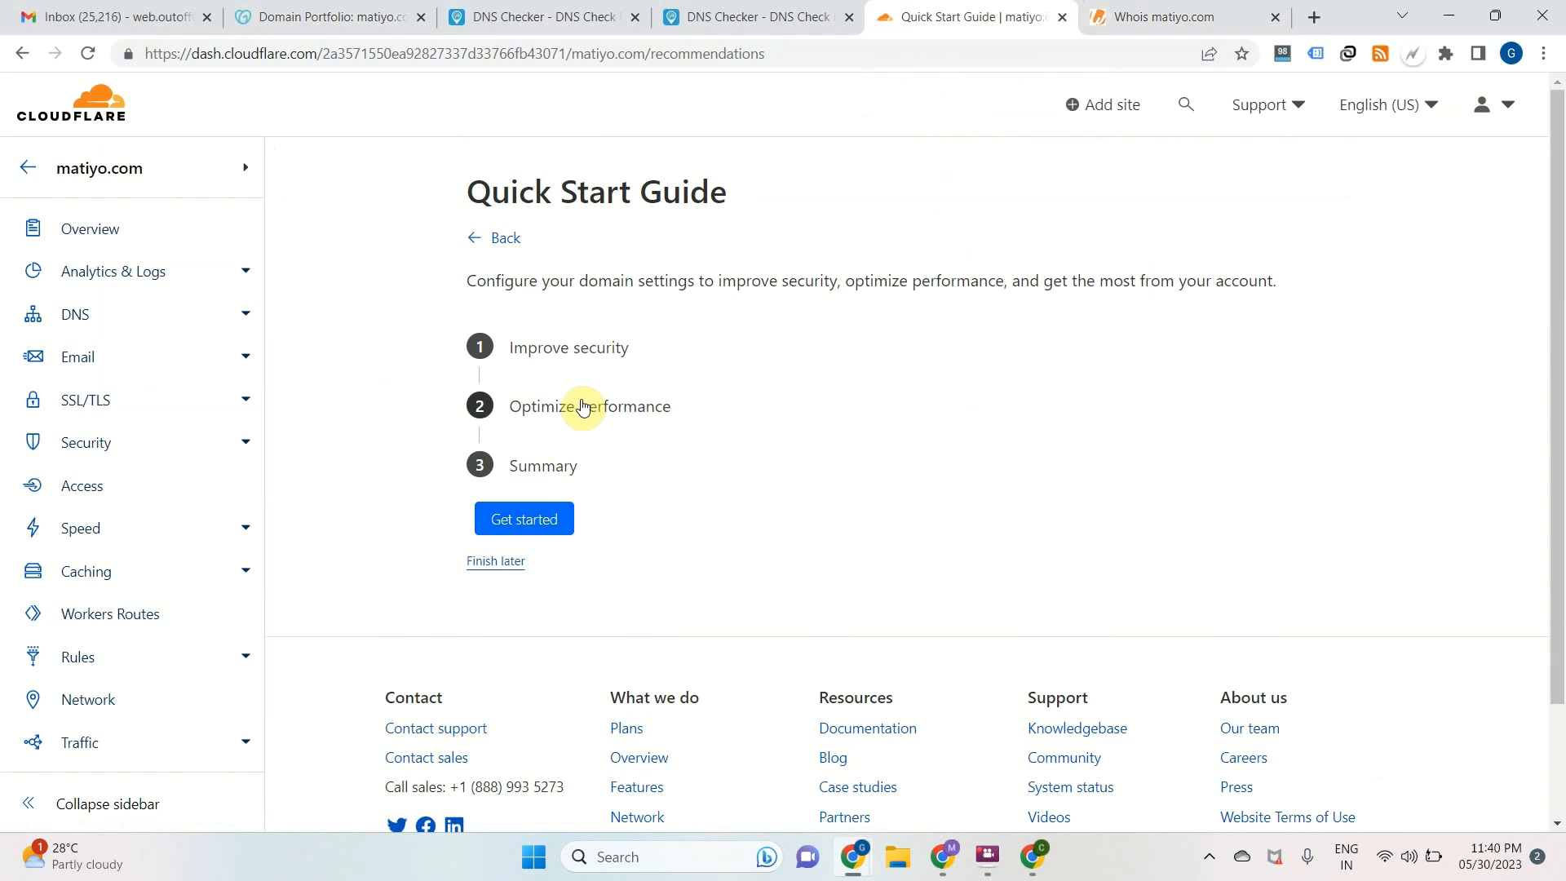
Start the Quick Start Guide for matiyo.com and save Automatic HTTPS Rewrites as enabled
click(524, 518)
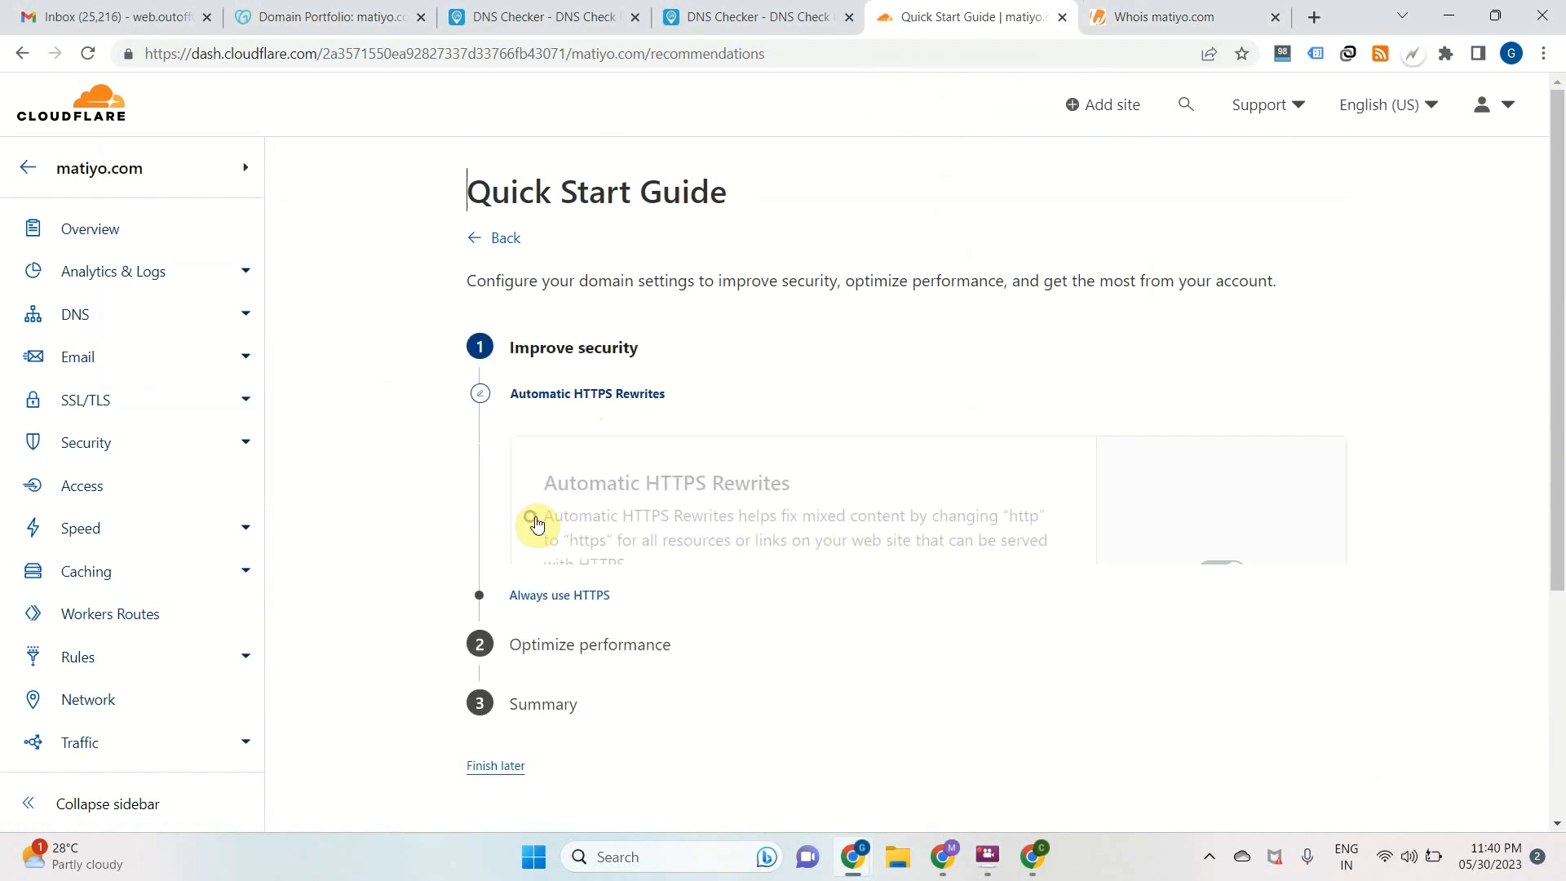
scroll(717, 483, down, 2)
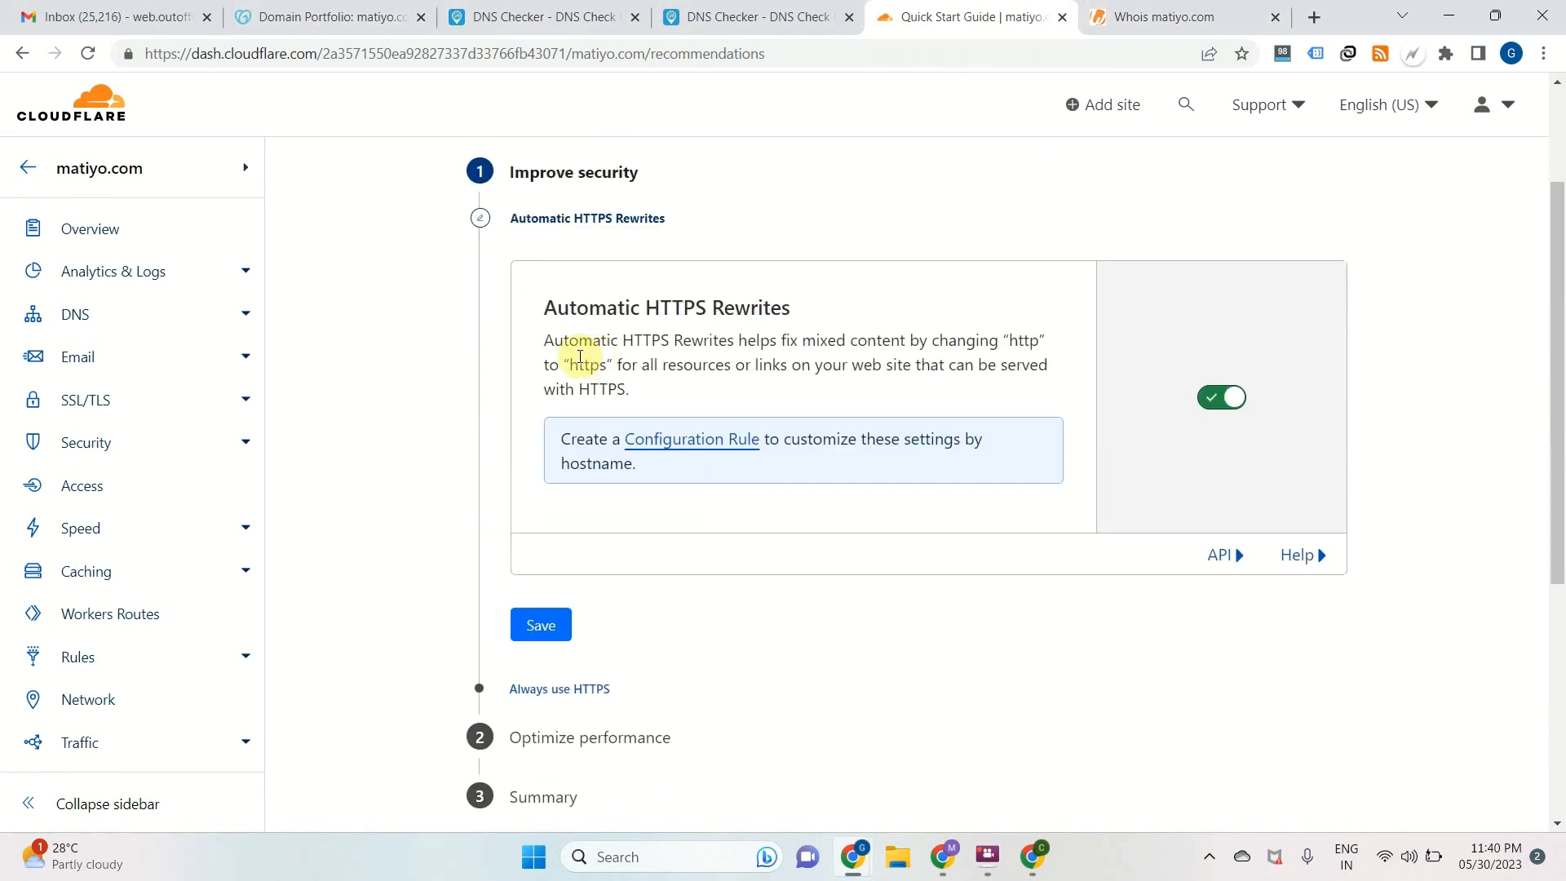
scroll(552, 357, down, 1)
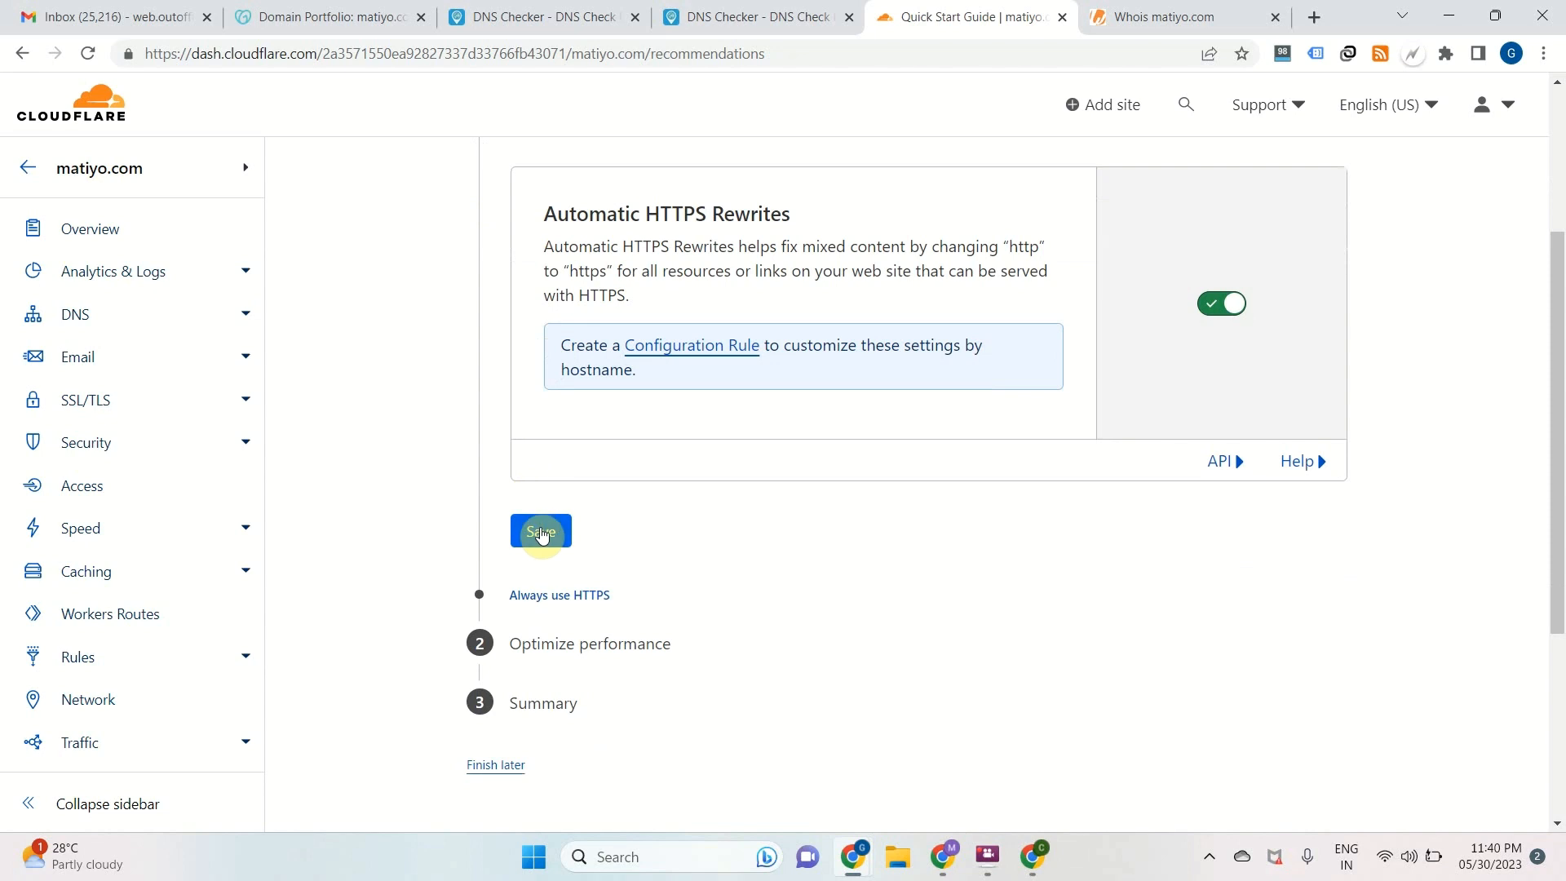
click(542, 532)
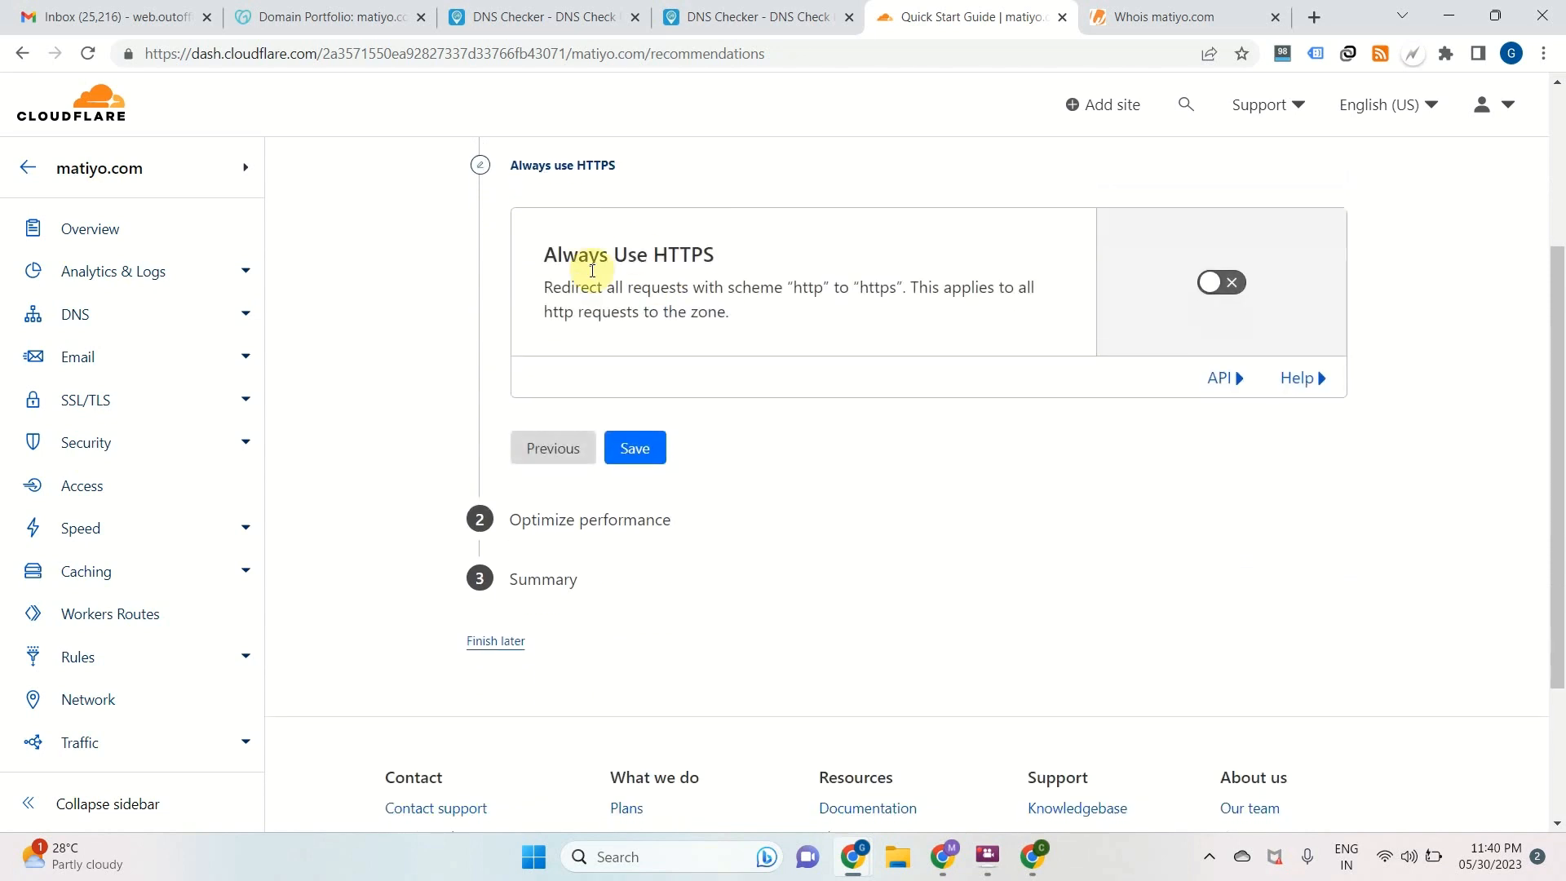
Turn on and save Always Use HTTPS, and finish the Quick Start Guide with Brotli compression enabled
drag(542, 257, 717, 262)
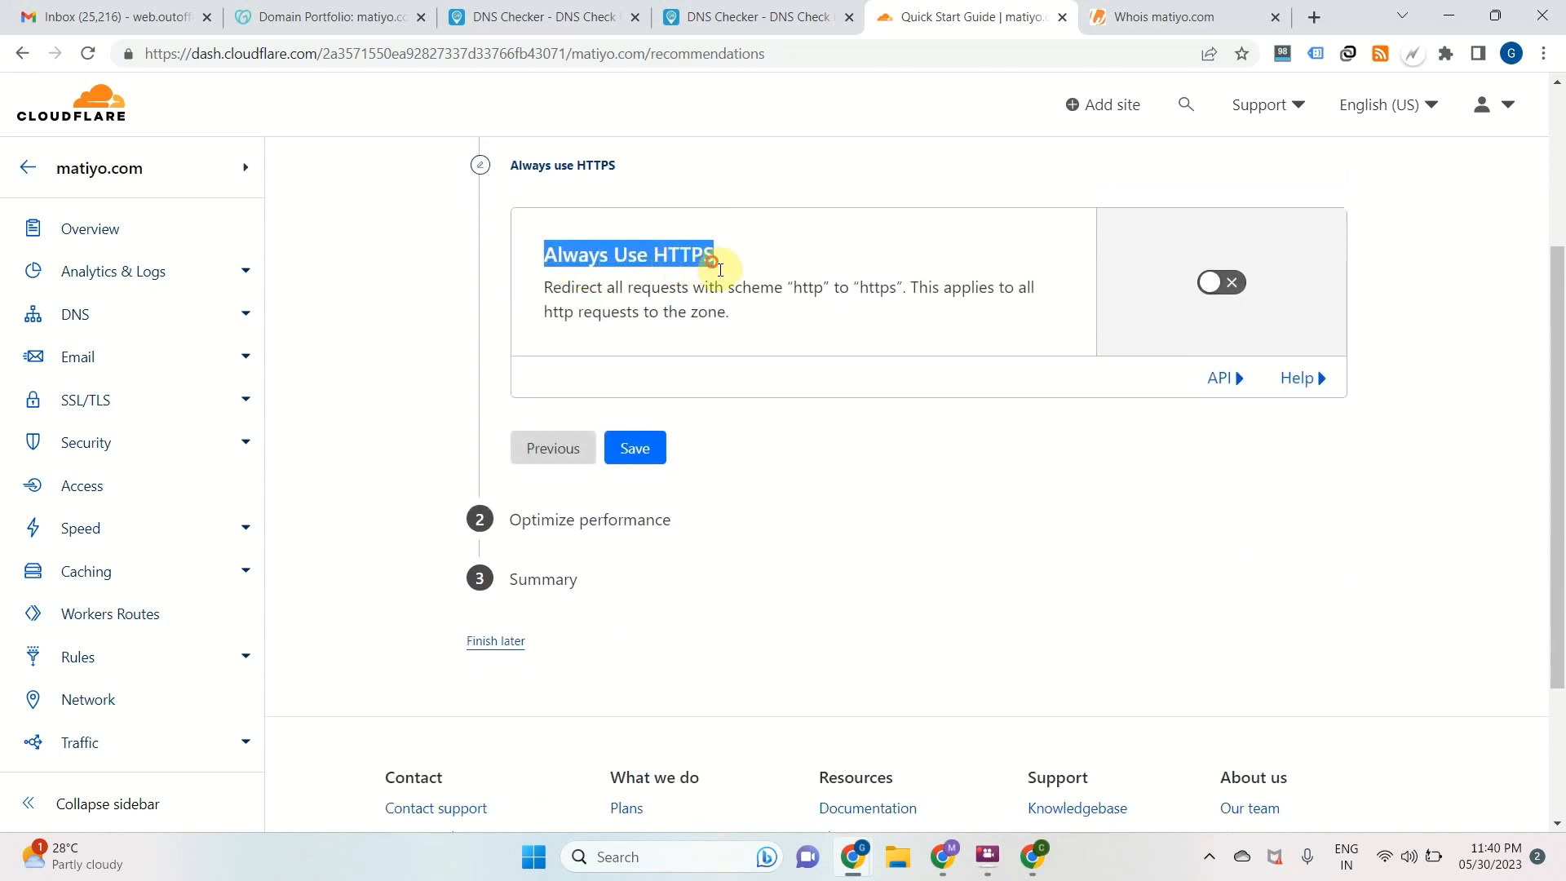
double_click(815, 297)
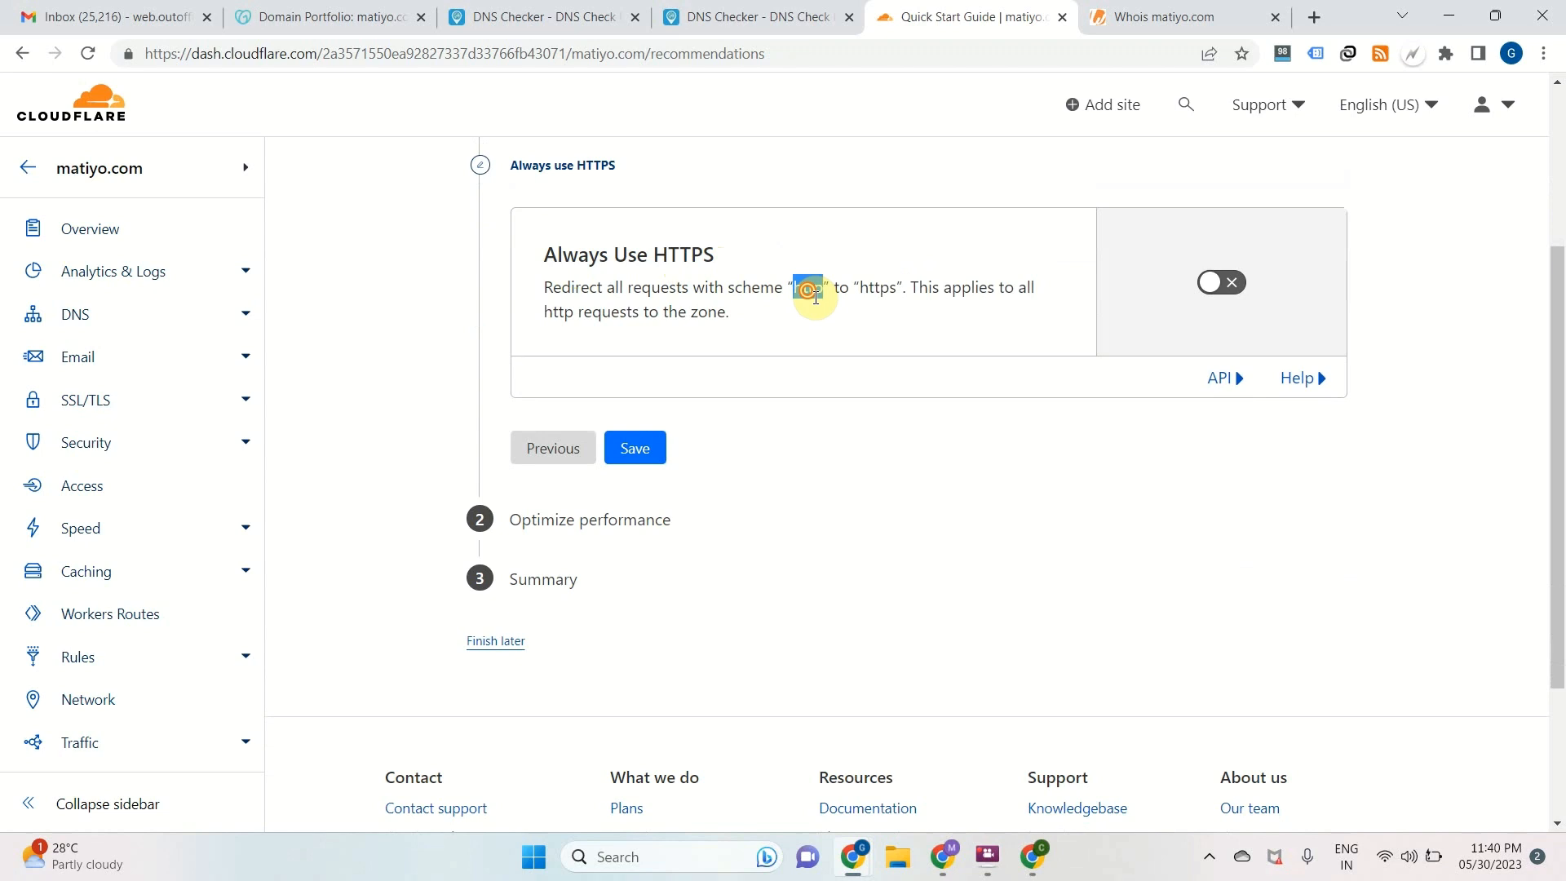
triple_click(895, 296)
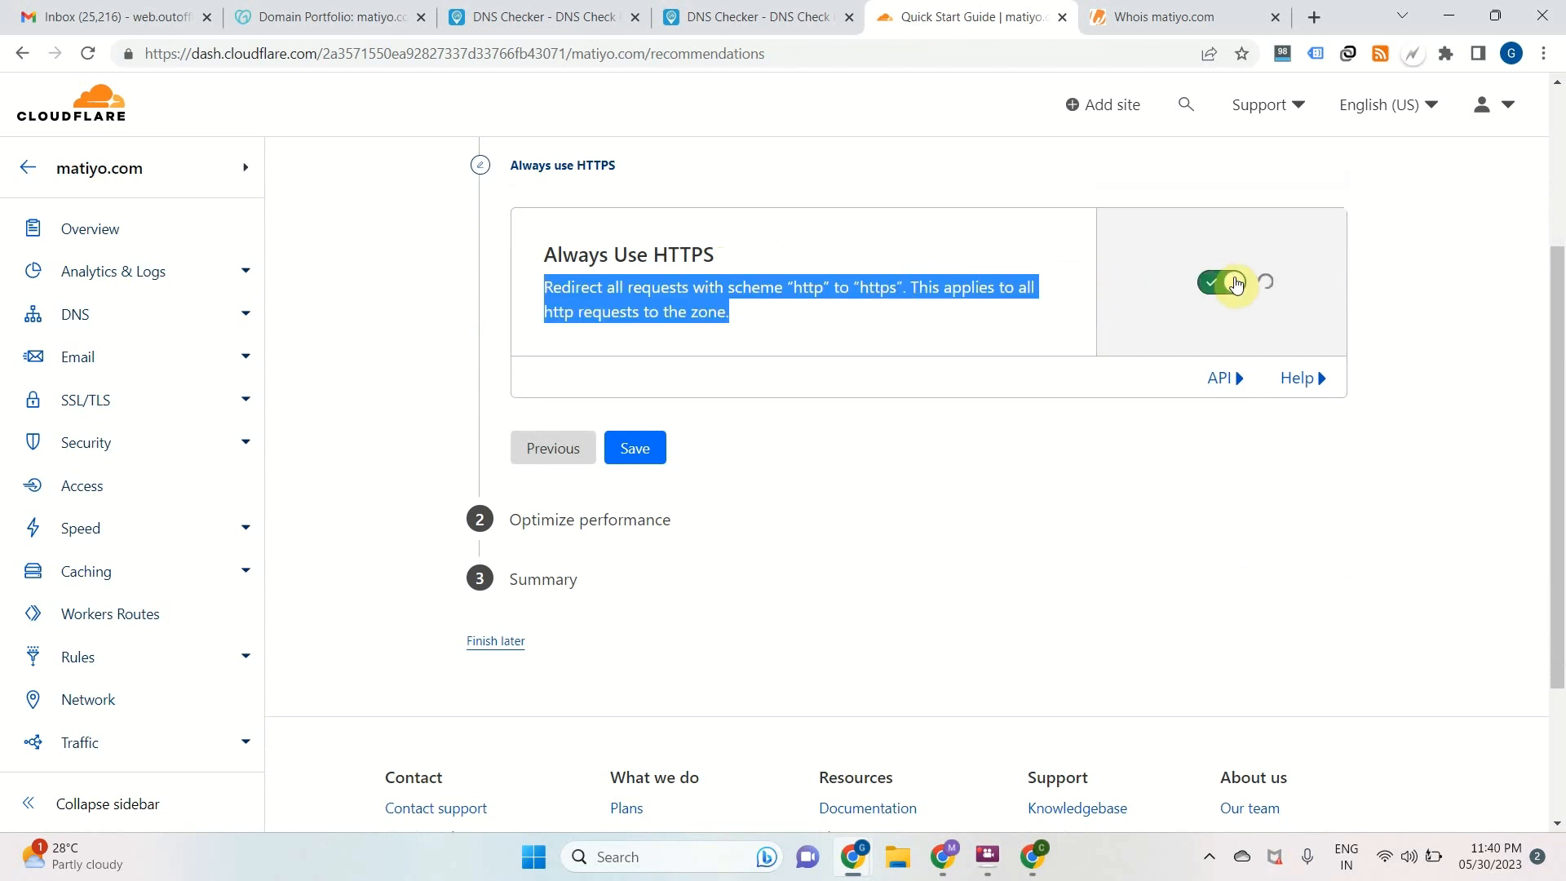
click(985, 252)
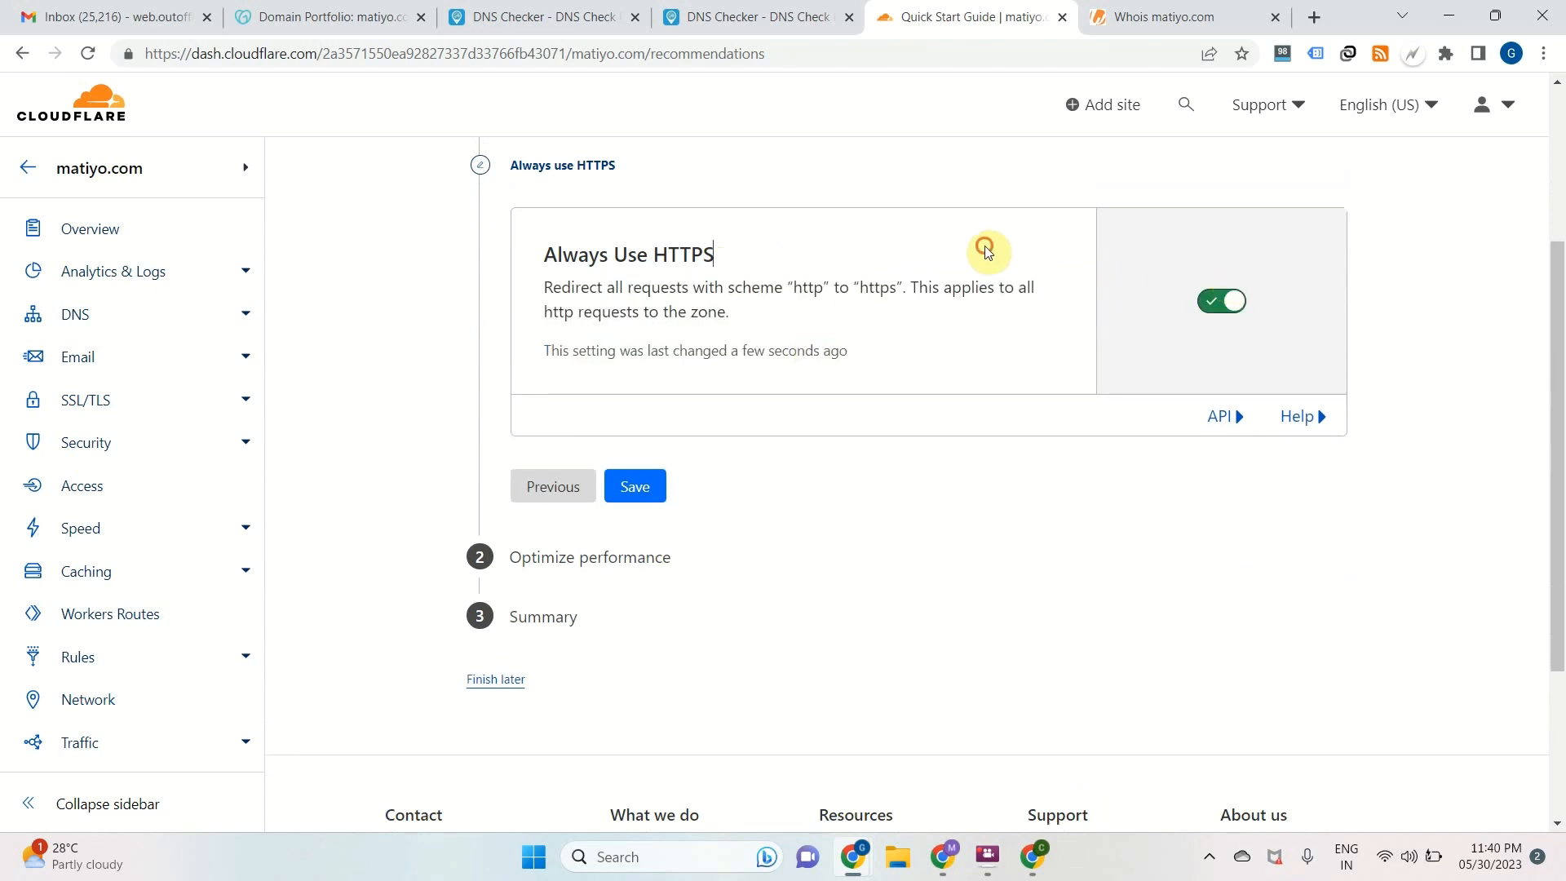
click(634, 470)
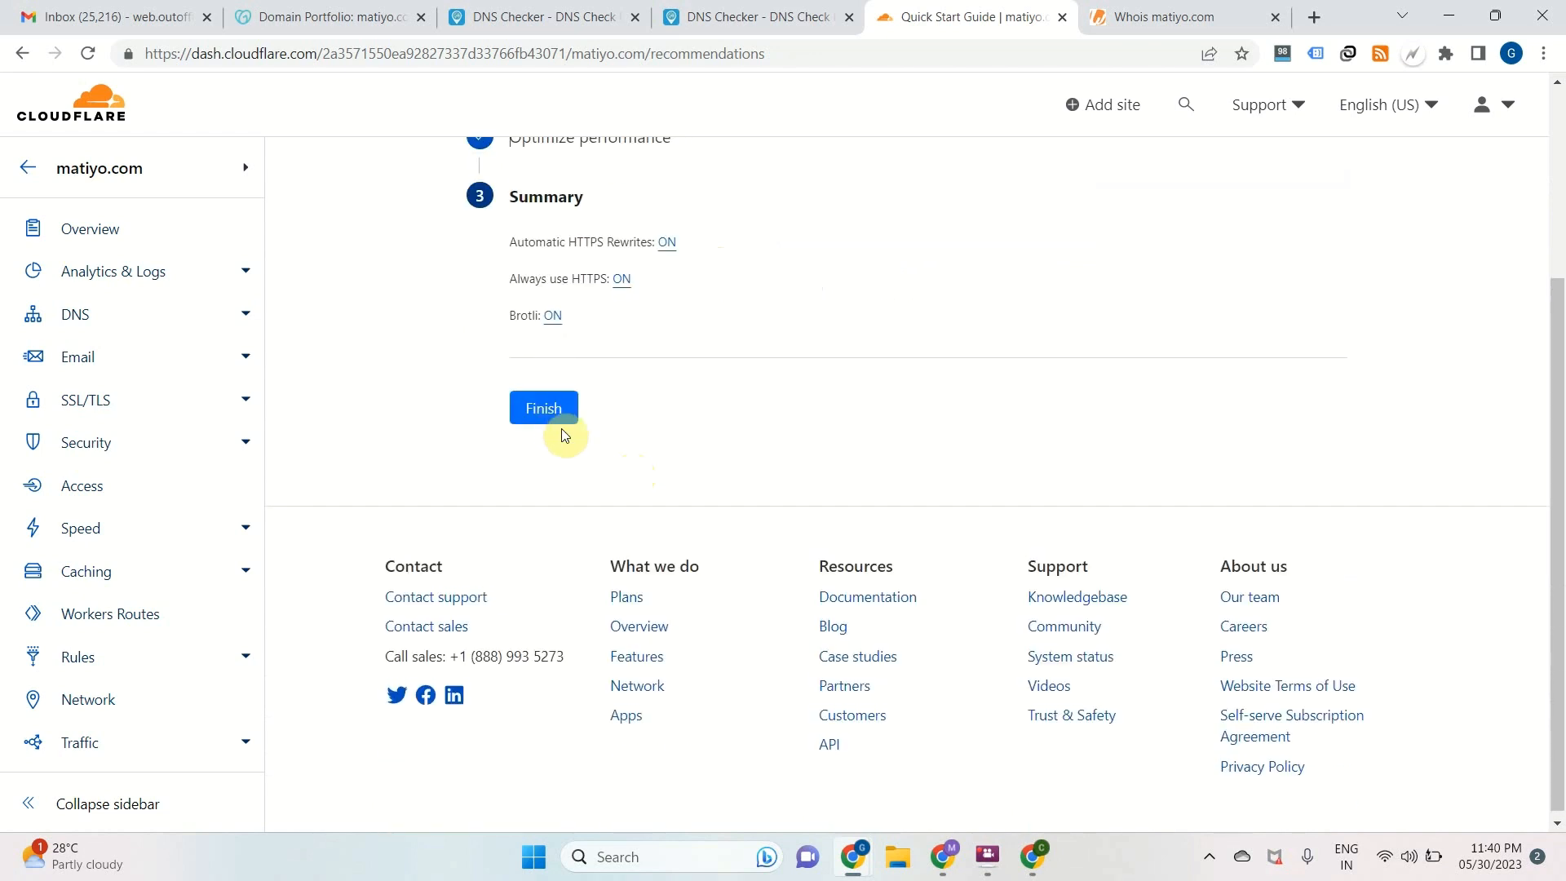
click(558, 418)
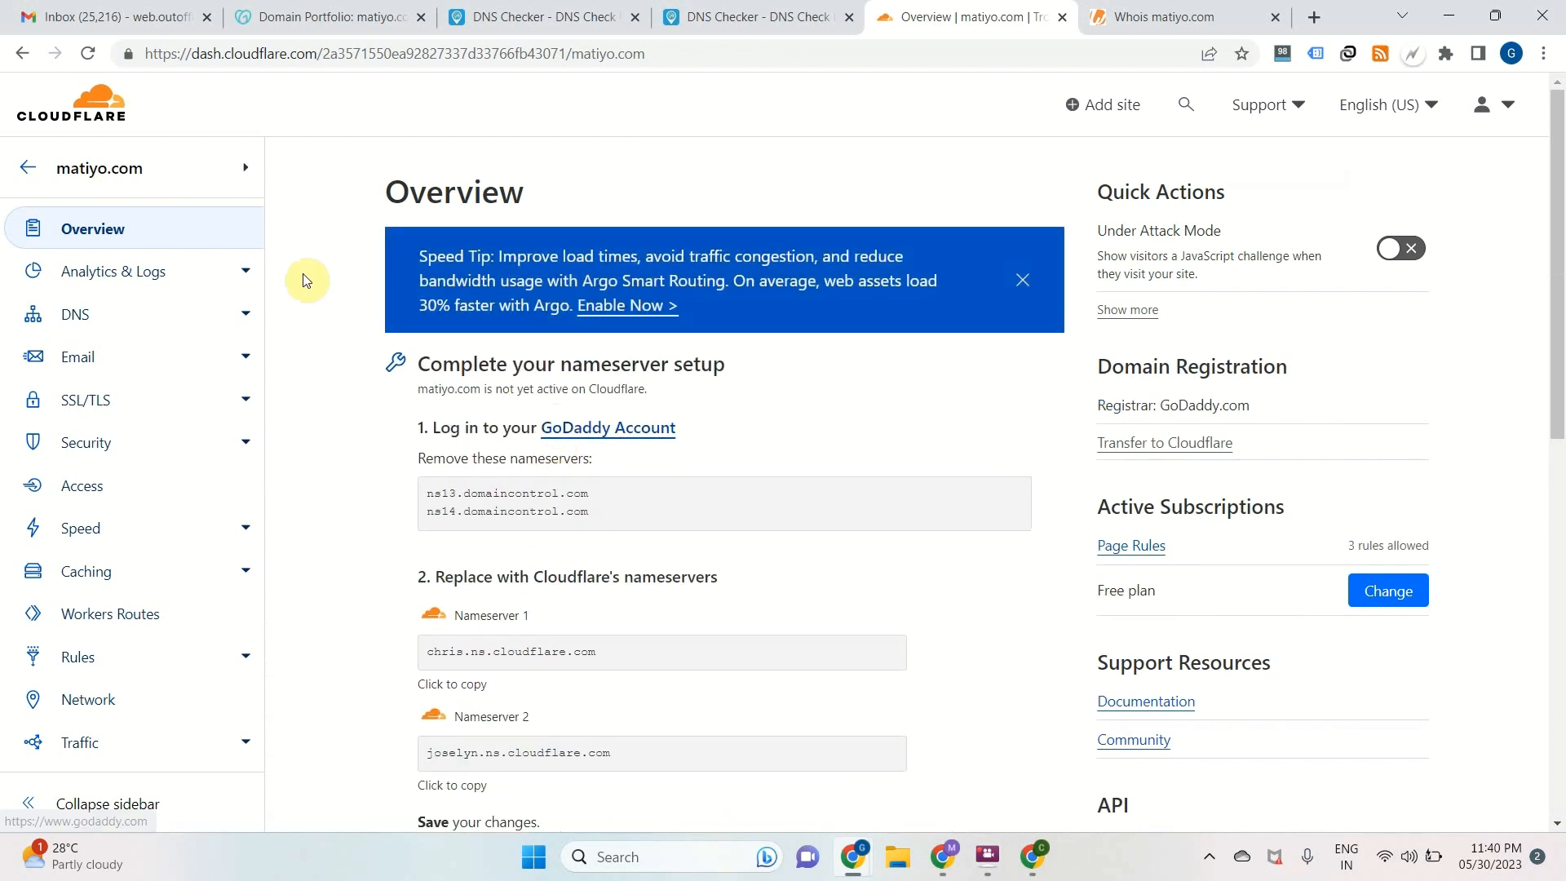
Go back to the account's website list and check the activation status of matiyo.com
click(41, 173)
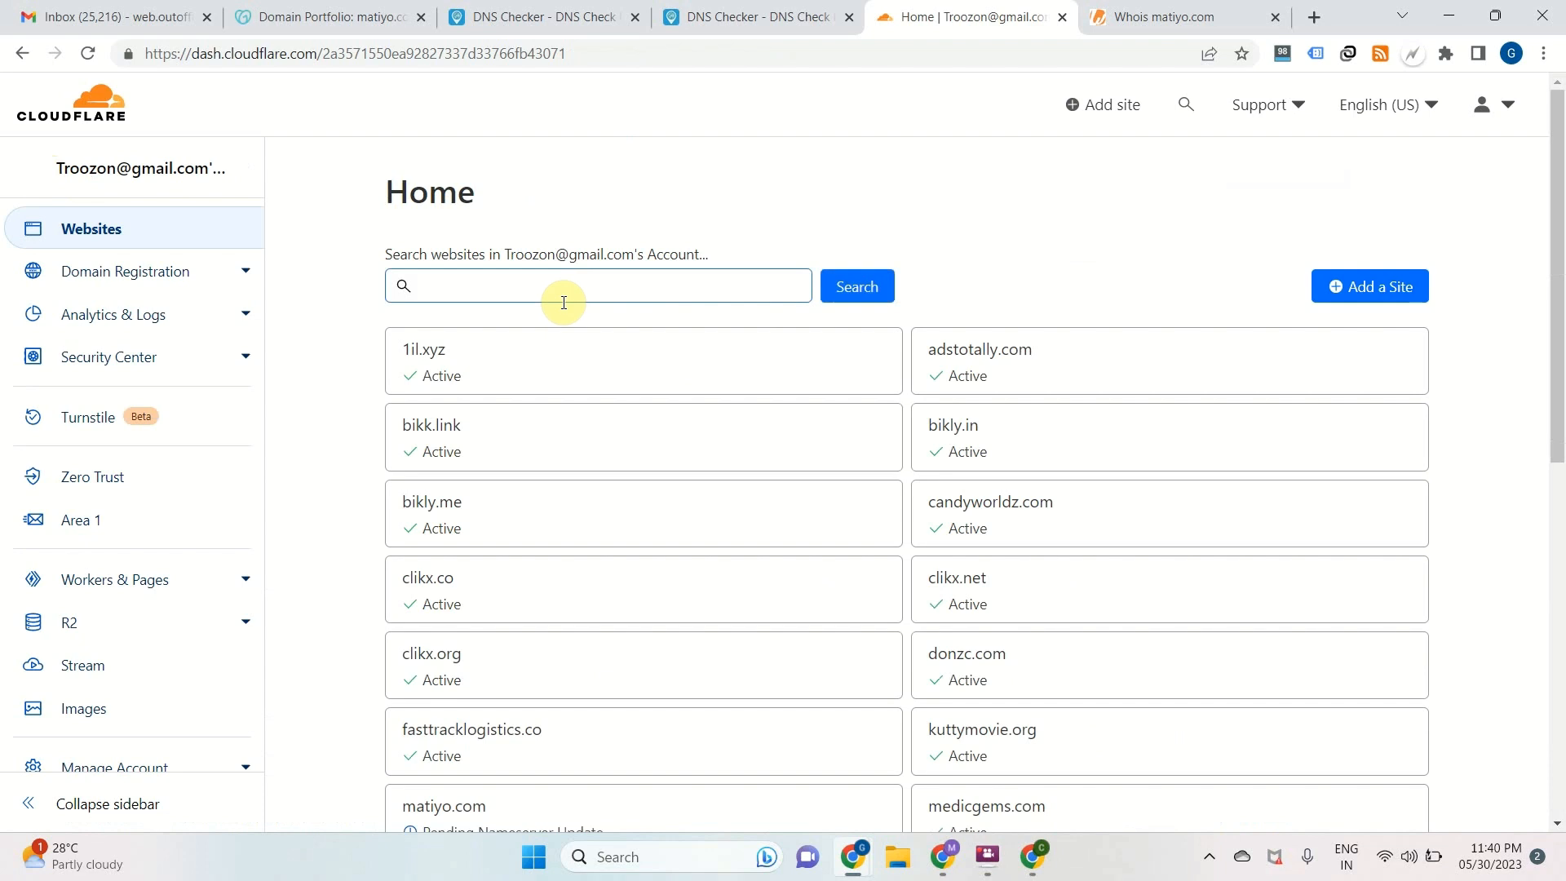
scroll(558, 300, down, 4)
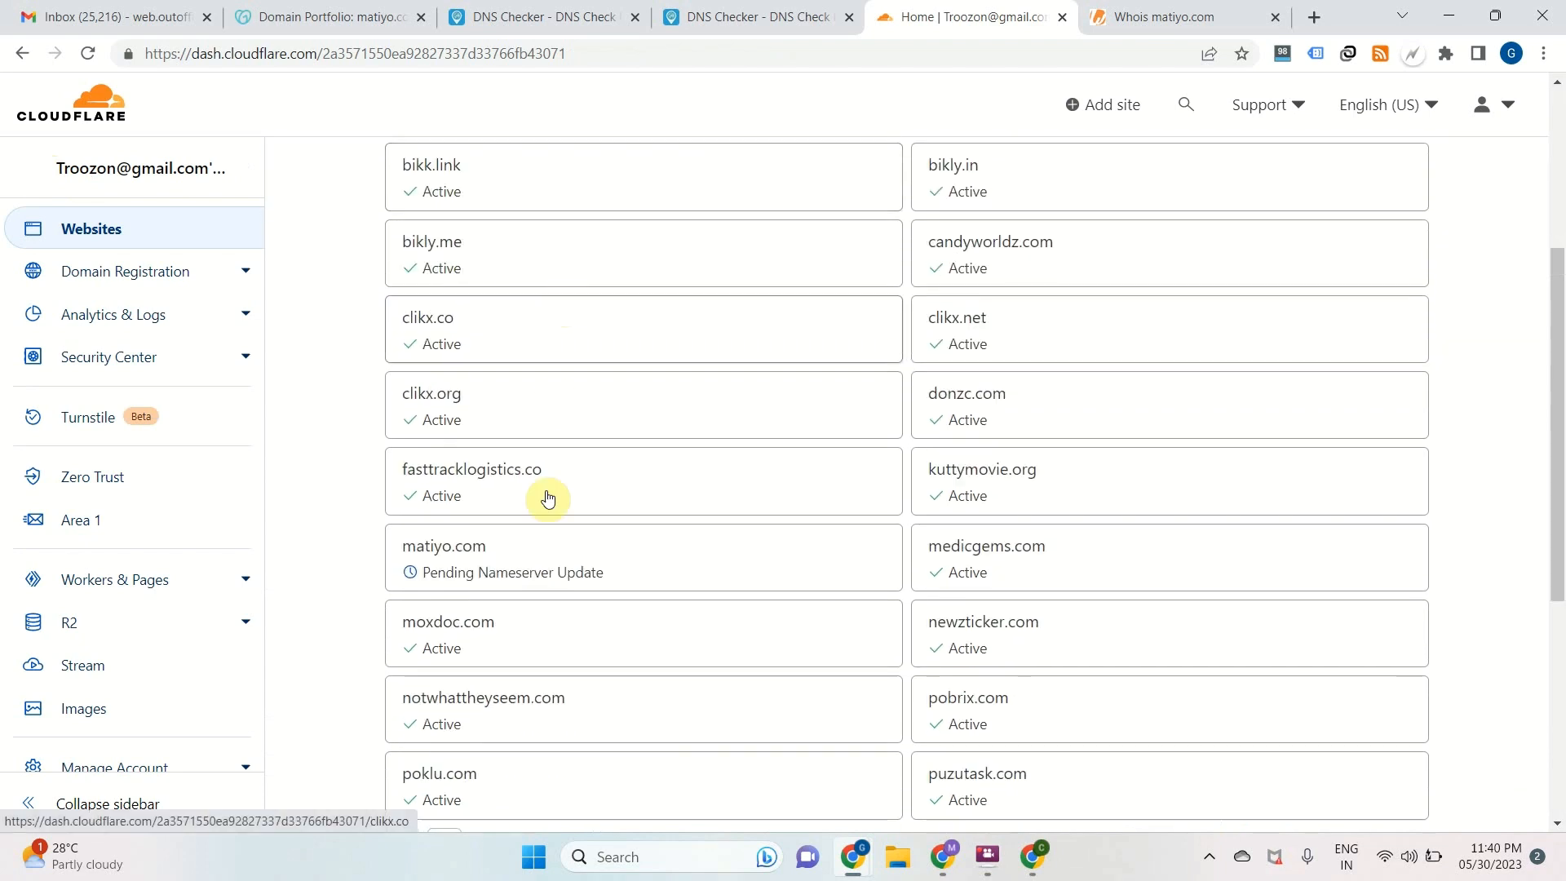
Open the overview of matiyo.com, return to the website list and check the site's activation status again
click(522, 563)
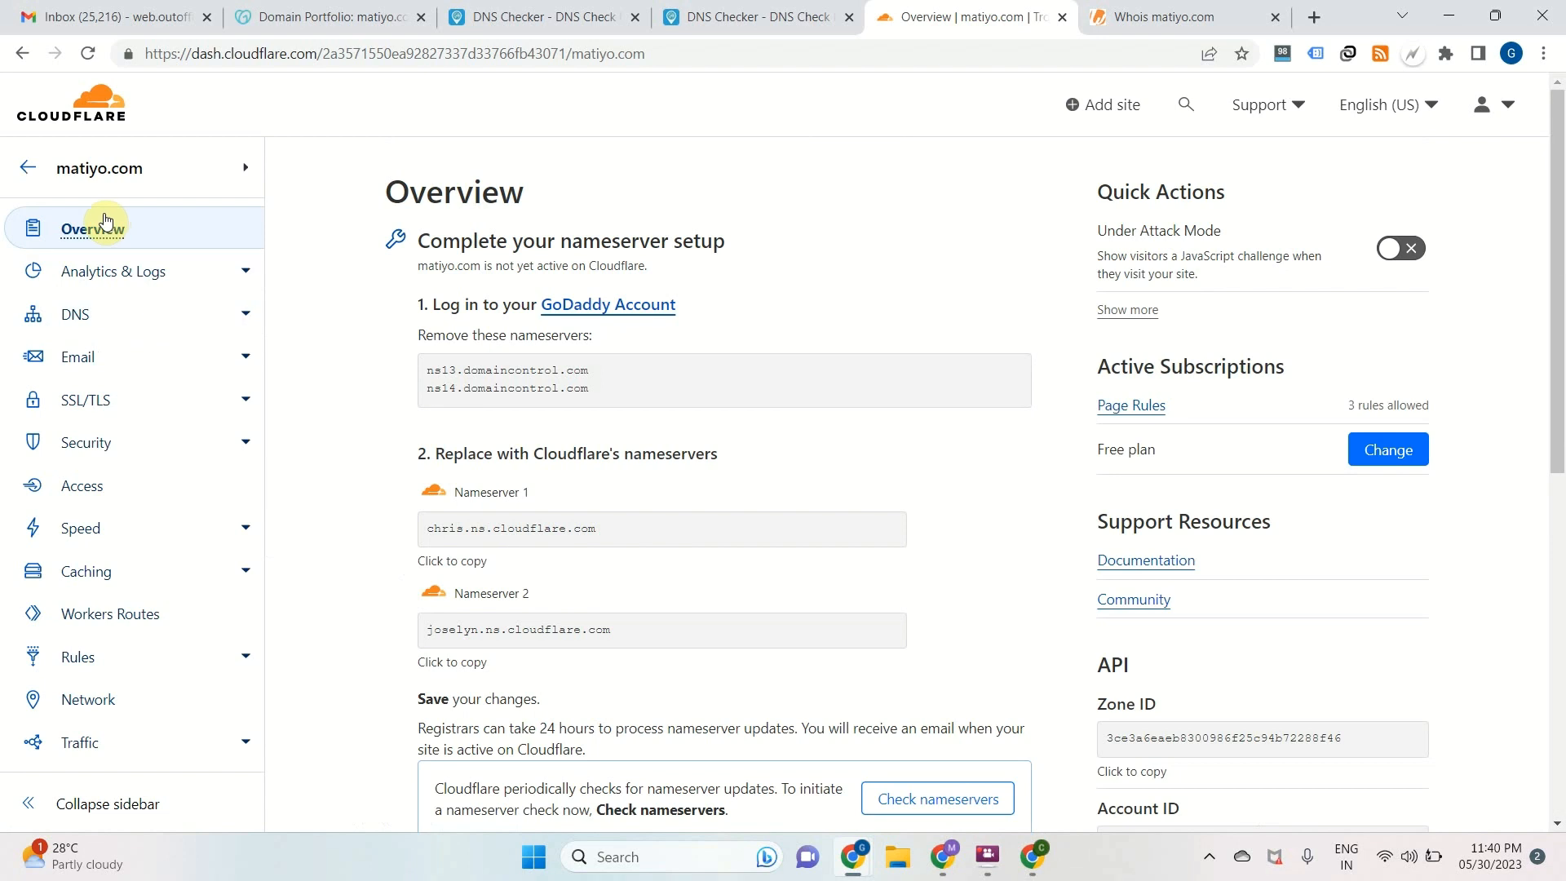
click(28, 169)
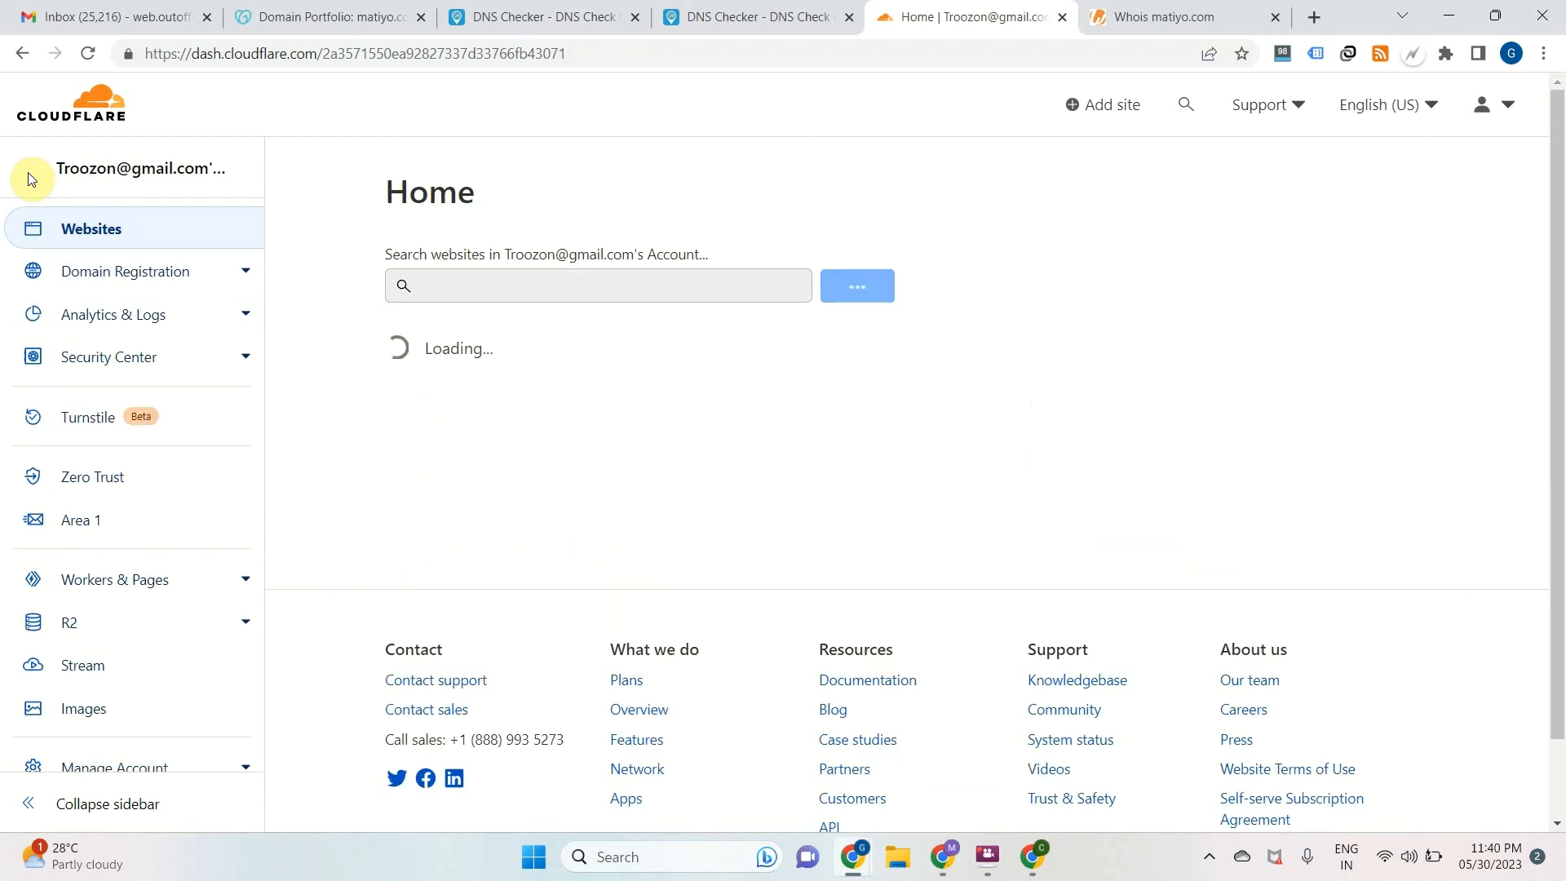
scroll(559, 384, down, 3)
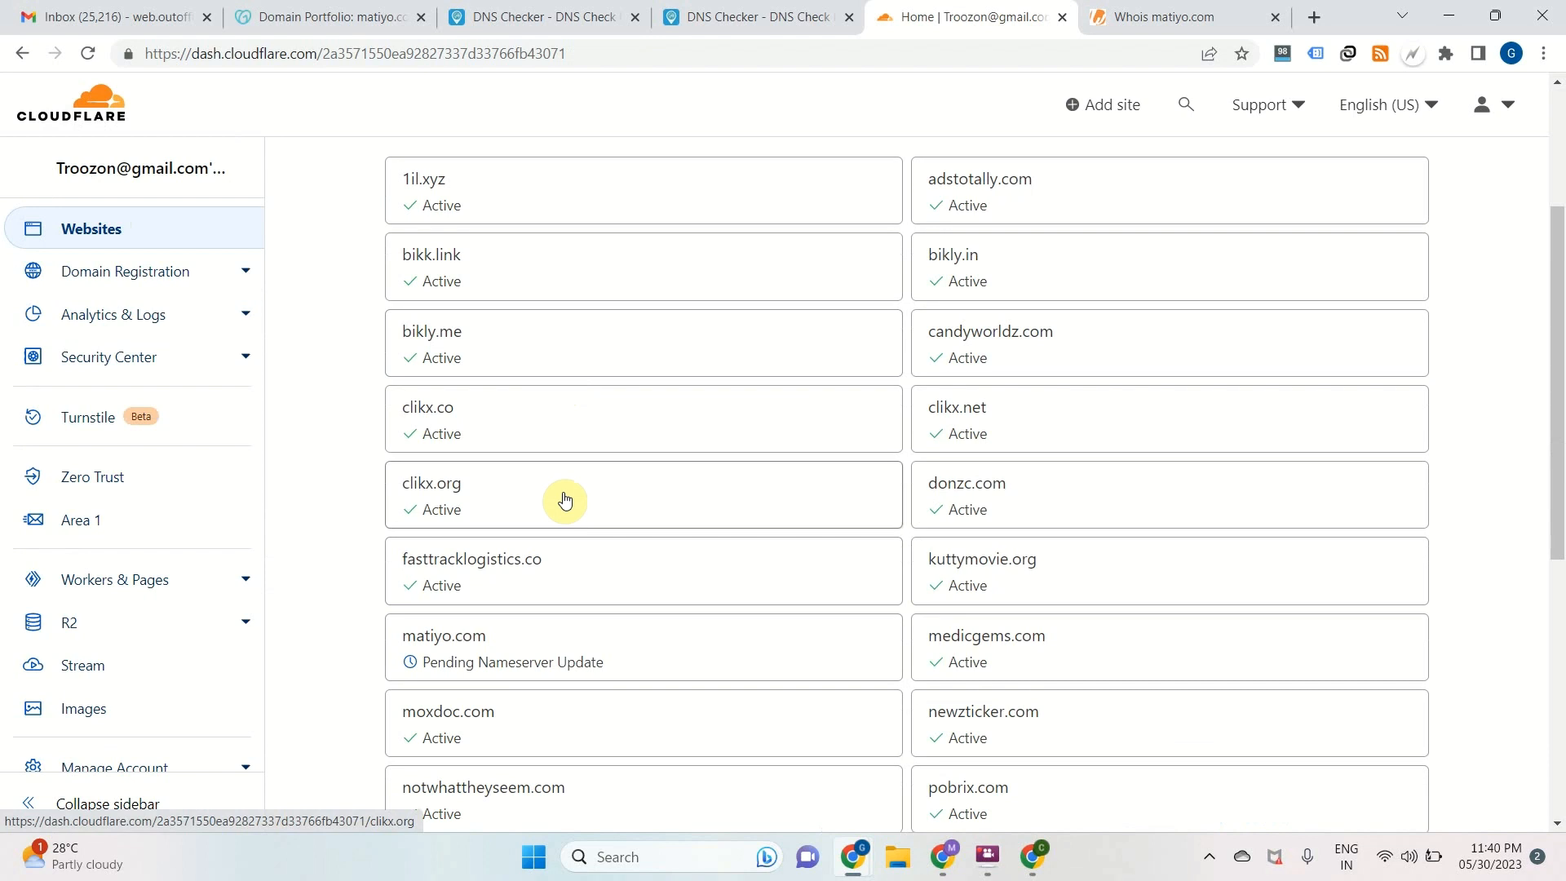
scroll(640, 618, down, 1)
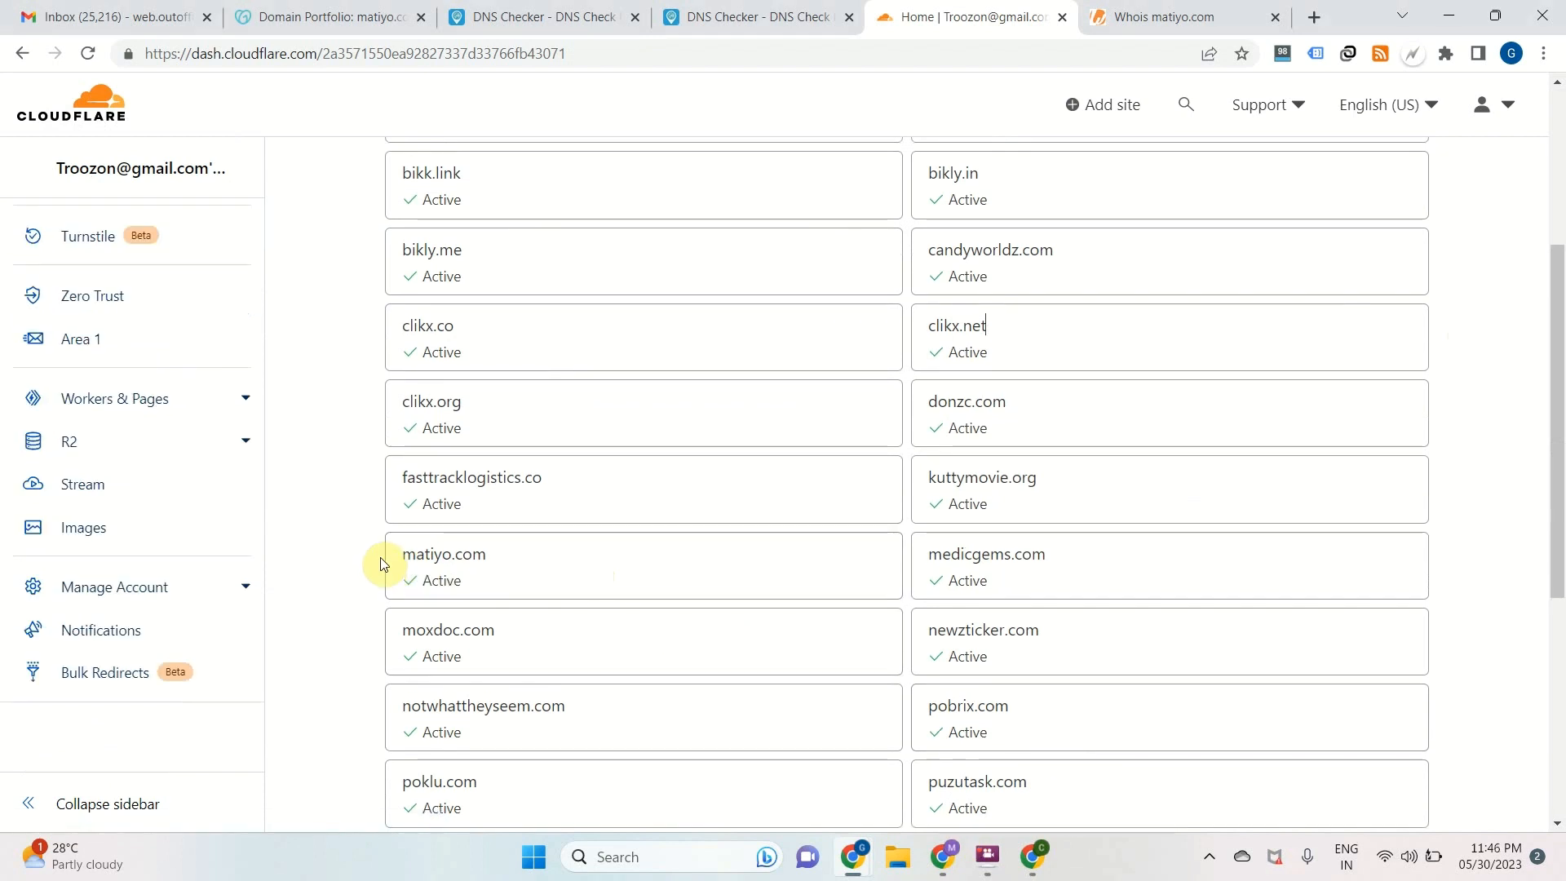
Copy the matiyo.com domain name and load it in a guest browser window to test its redirect over HTTPS
drag(381, 564, 478, 570)
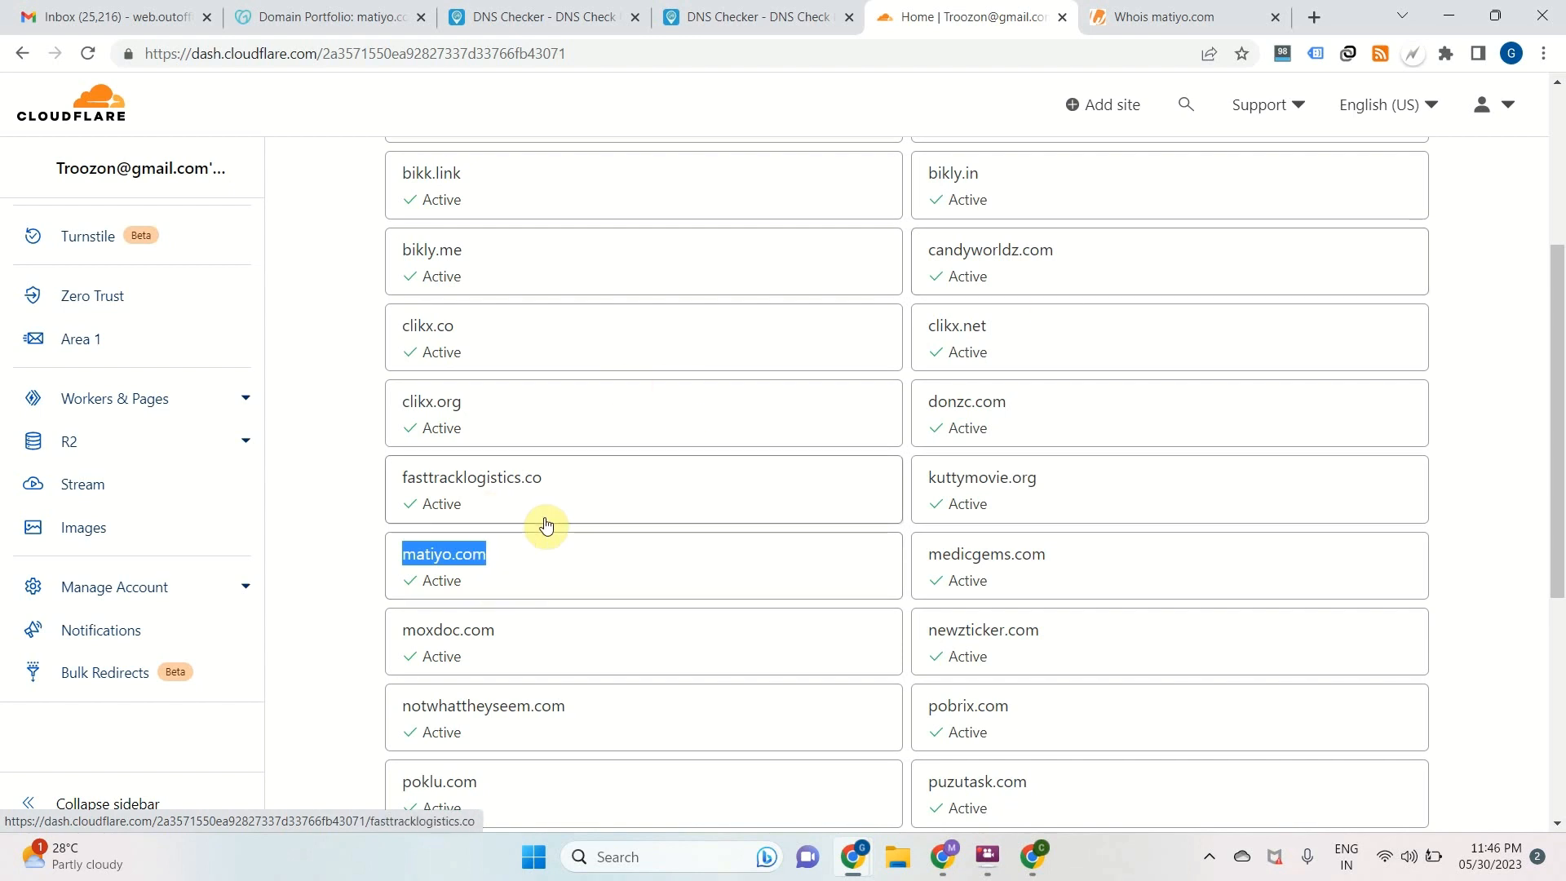
click(1508, 55)
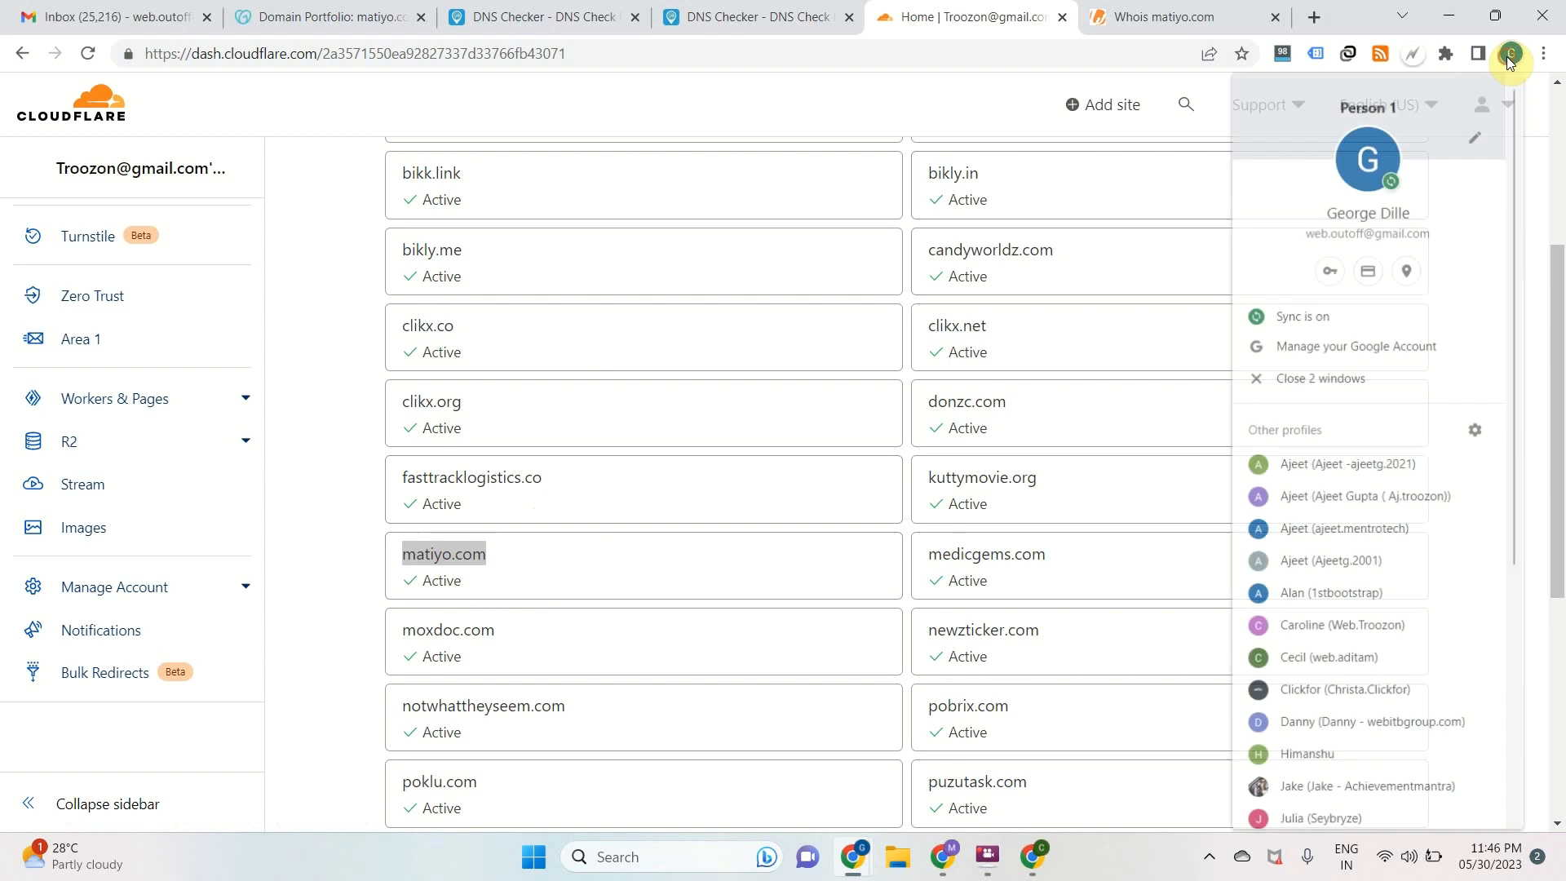
scroll(1334, 581, down, 5)
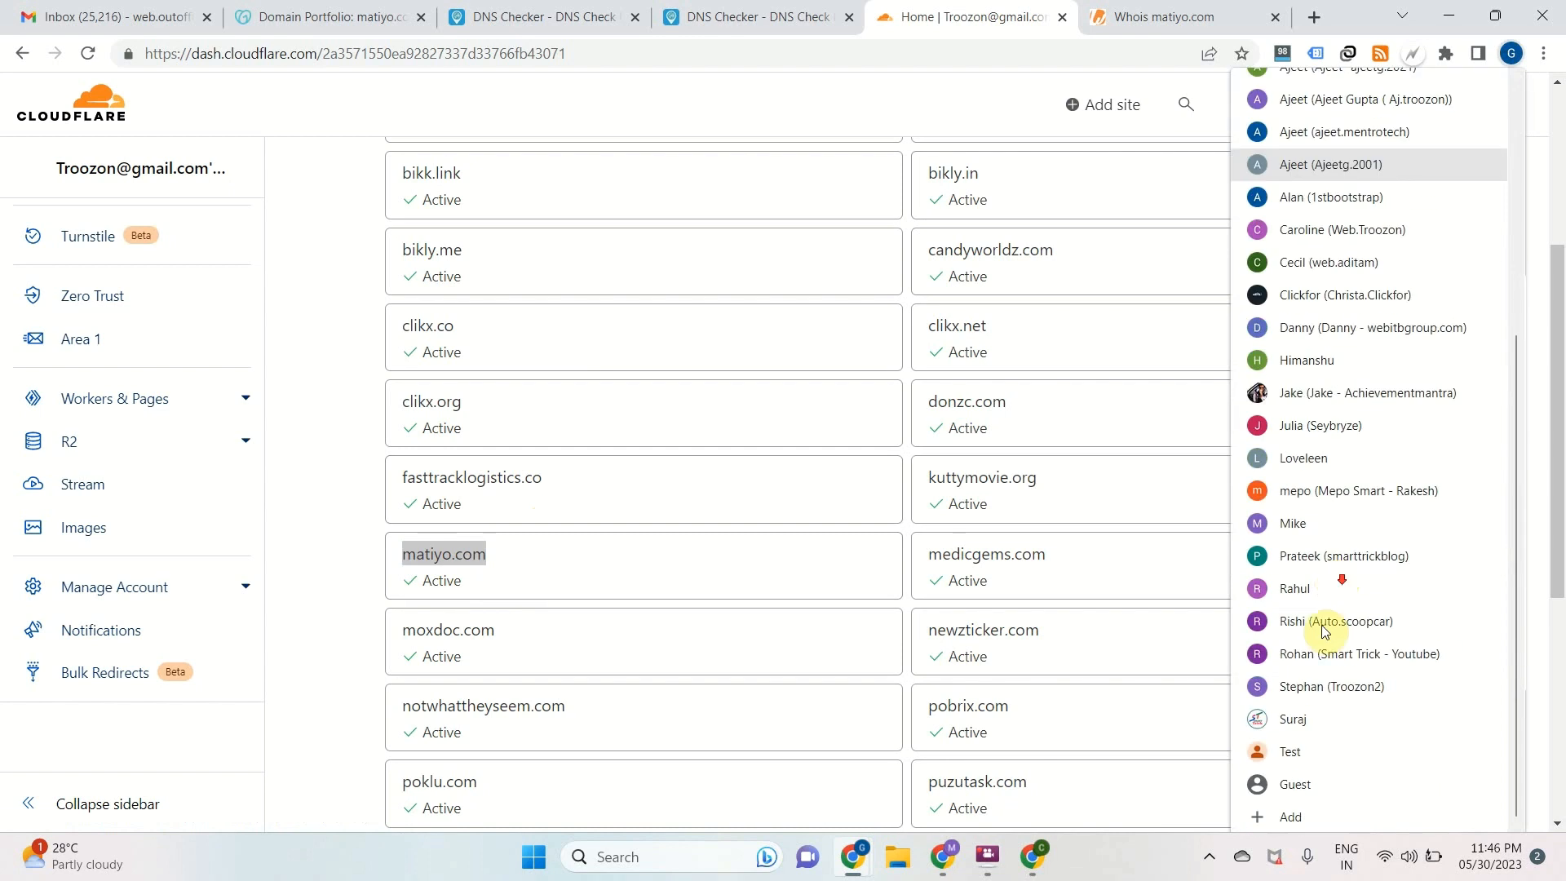
click(1295, 783)
text(matiyo.com)
key(Return)
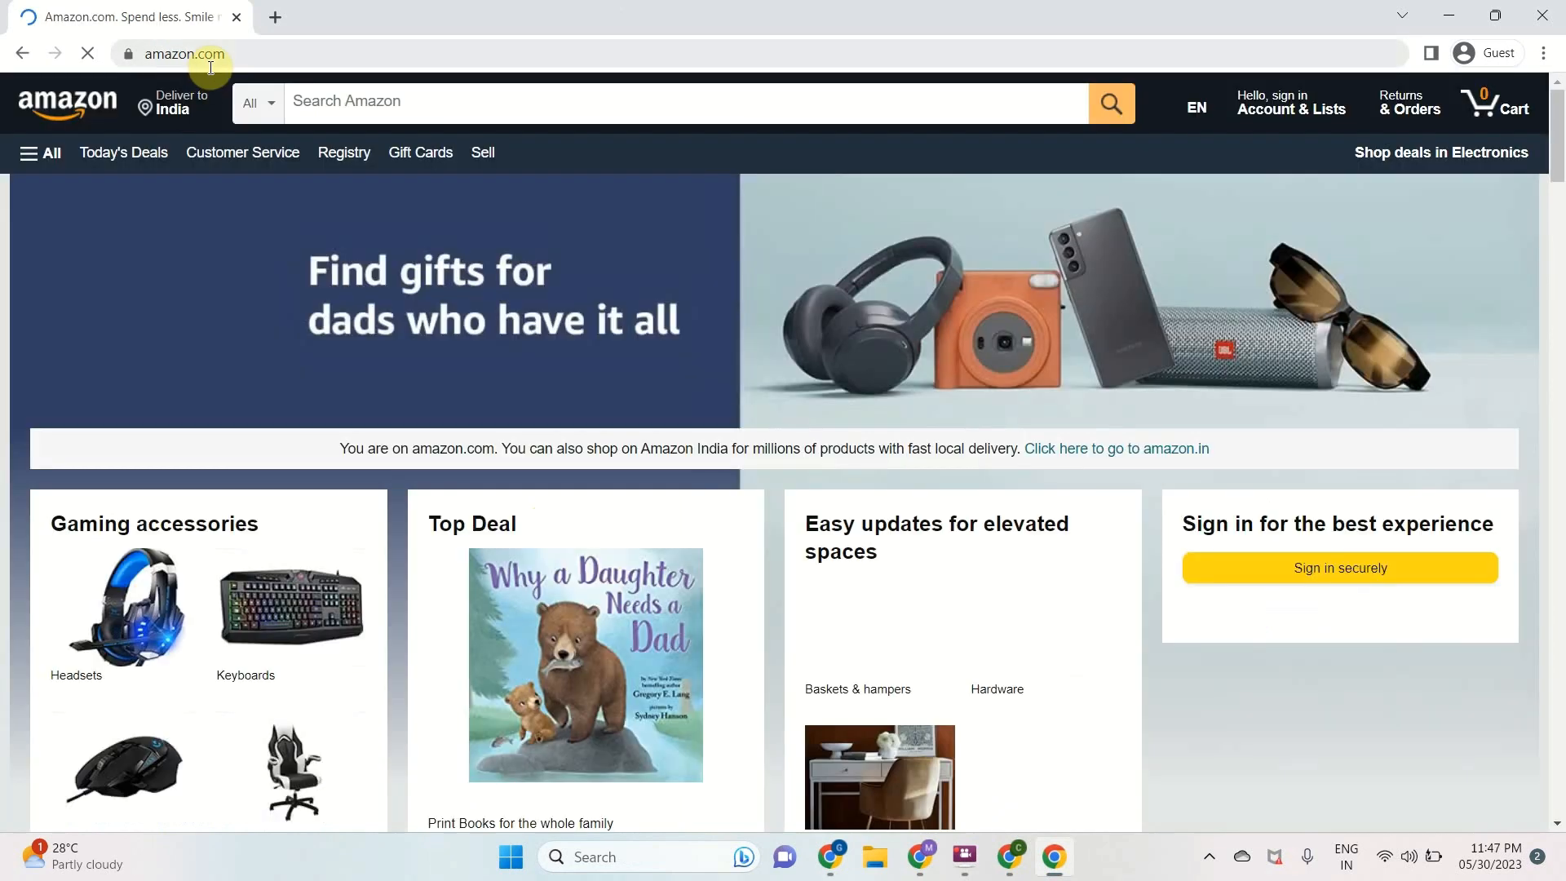
double_click(209, 56)
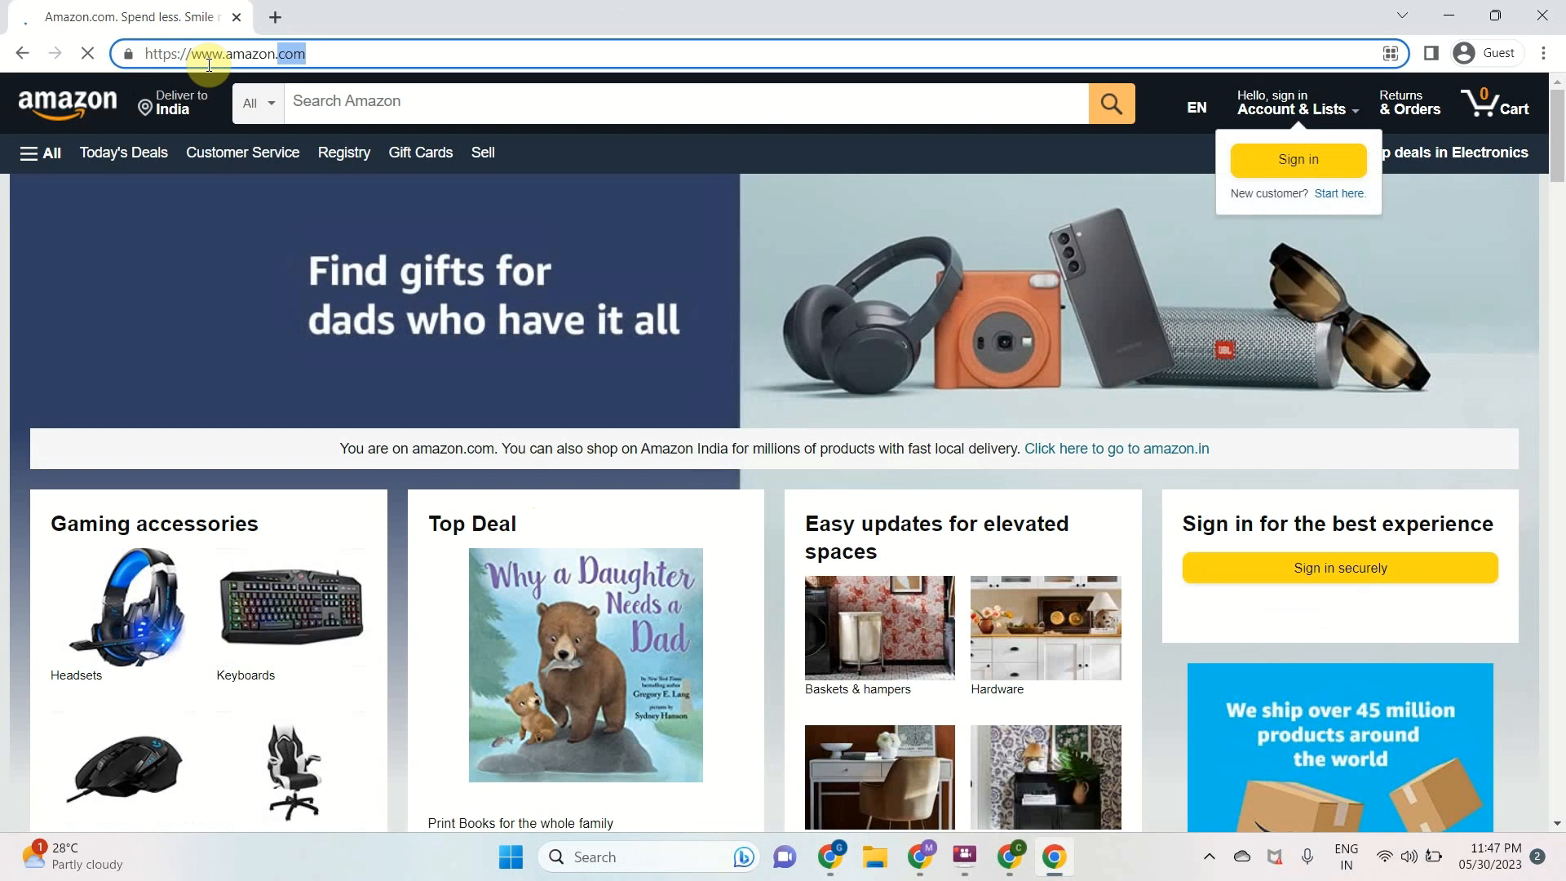
click(275, 55)
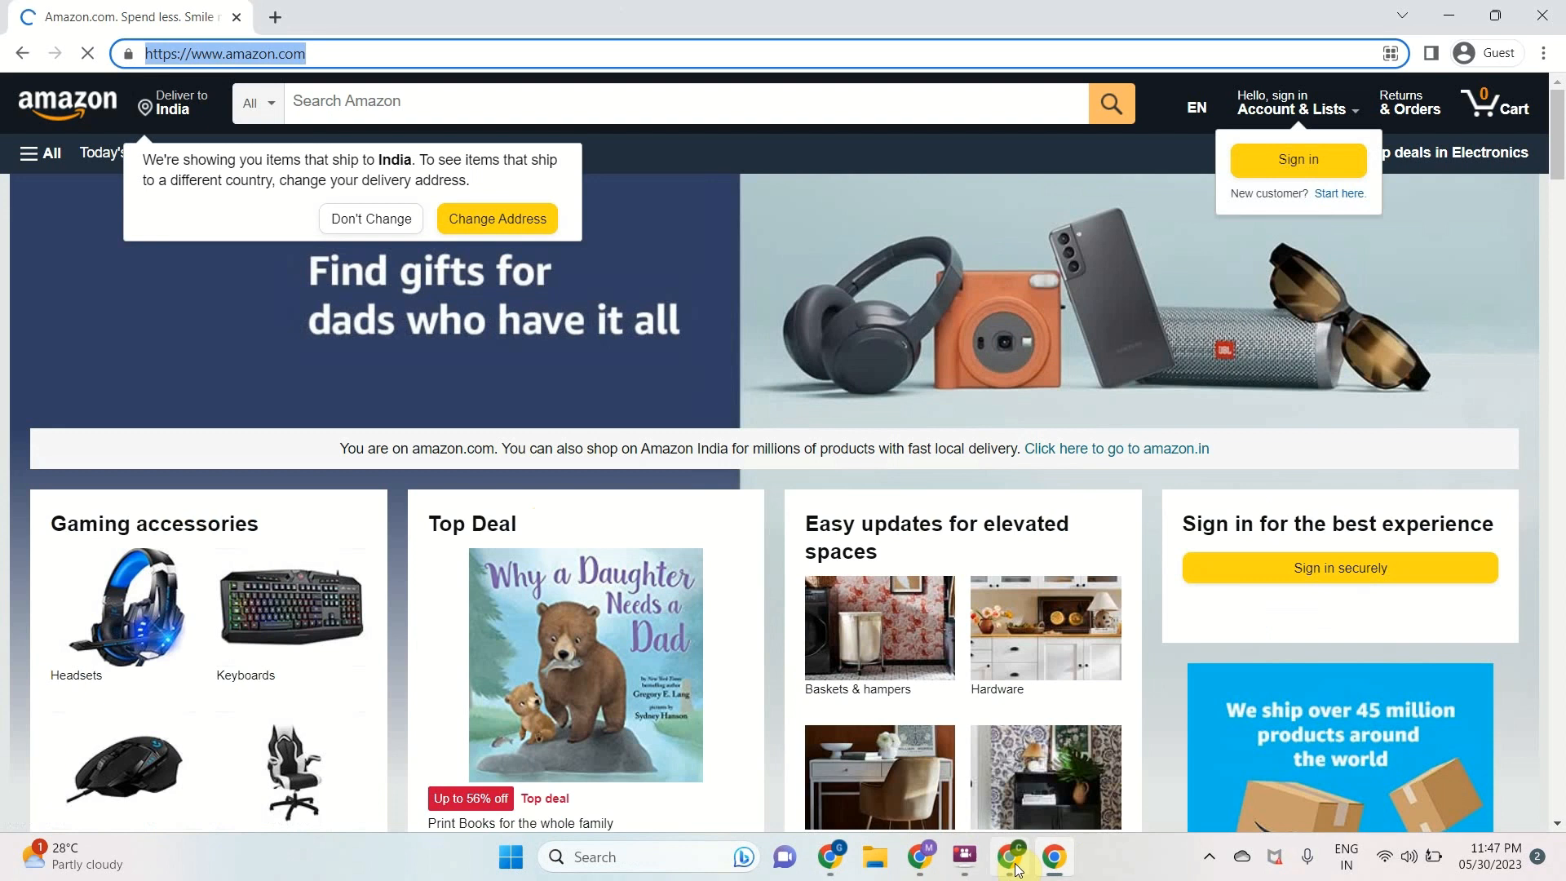
Reload the matiyo.com privacy error page in the other browser profile's window to retest HTTPS, and close both test windows
mouse_move(1015, 867)
click(967, 780)
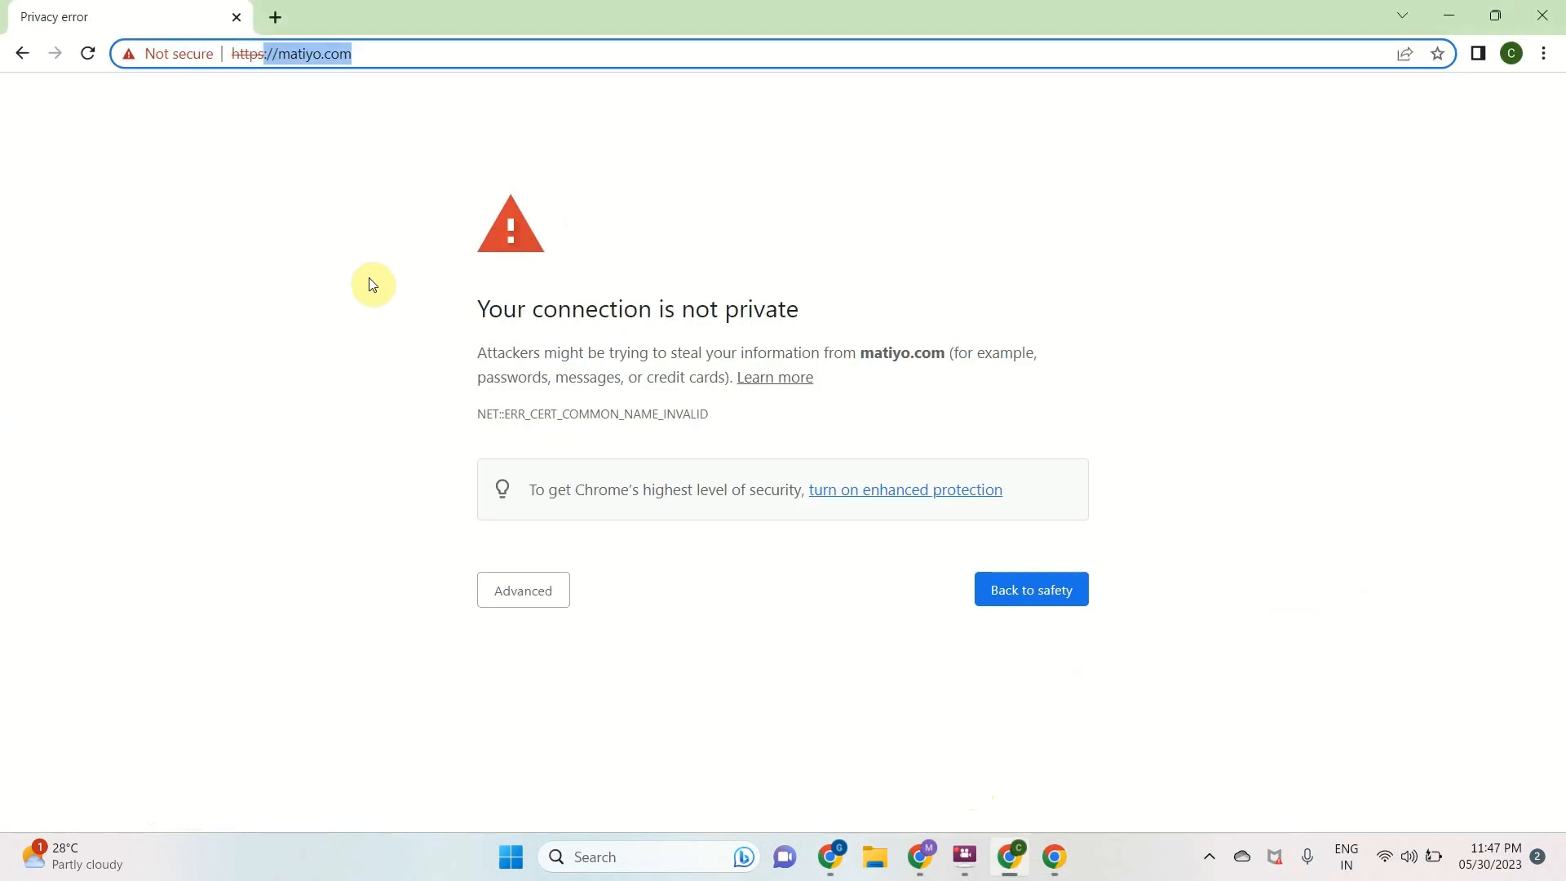
click(381, 258)
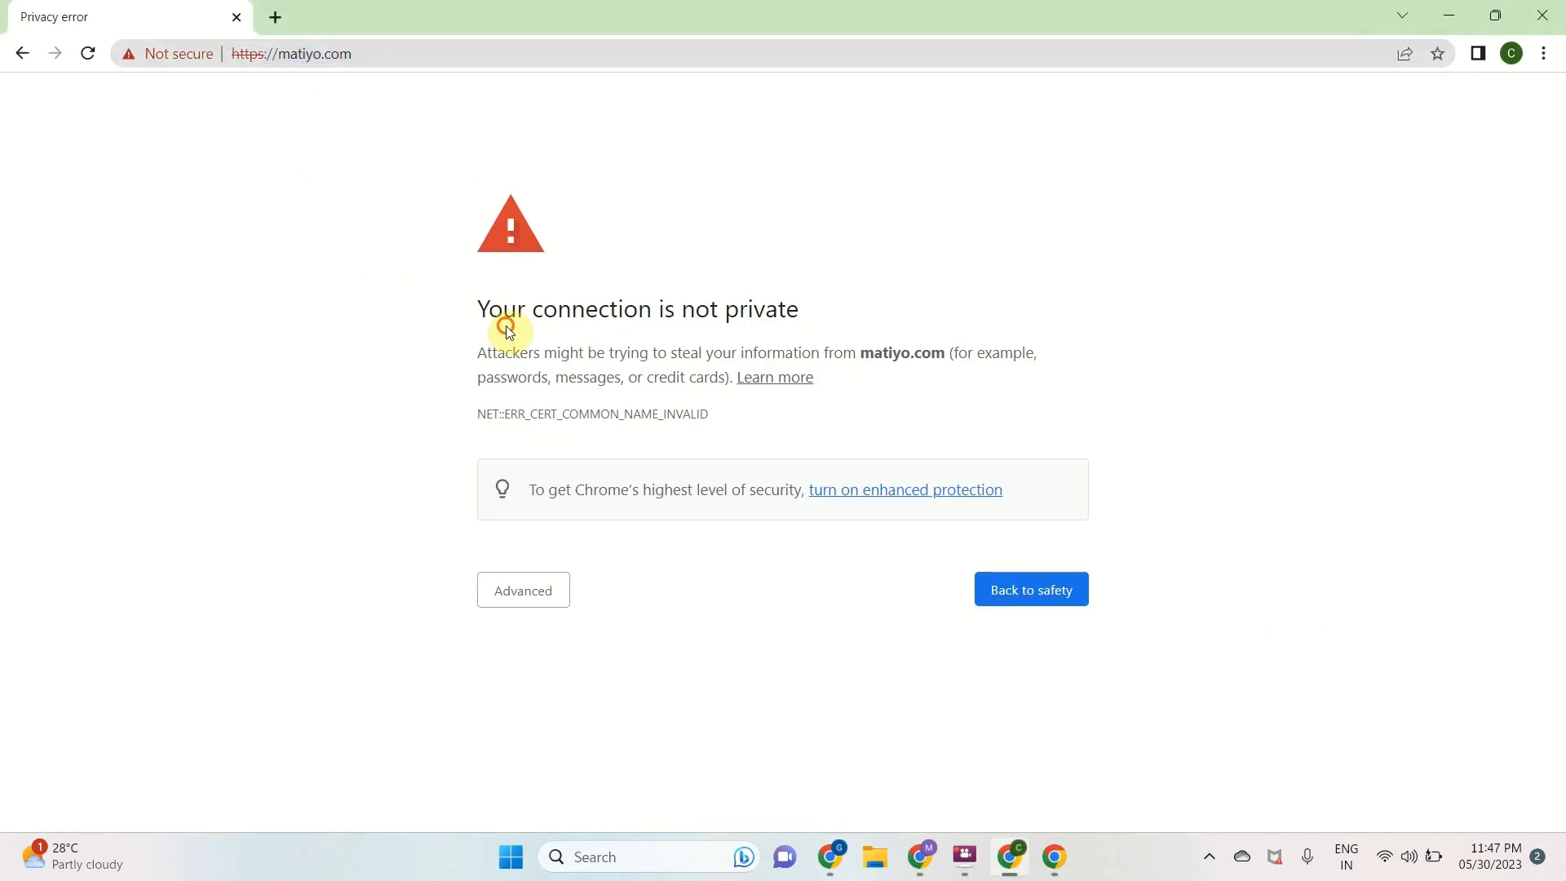
drag(506, 347, 742, 327)
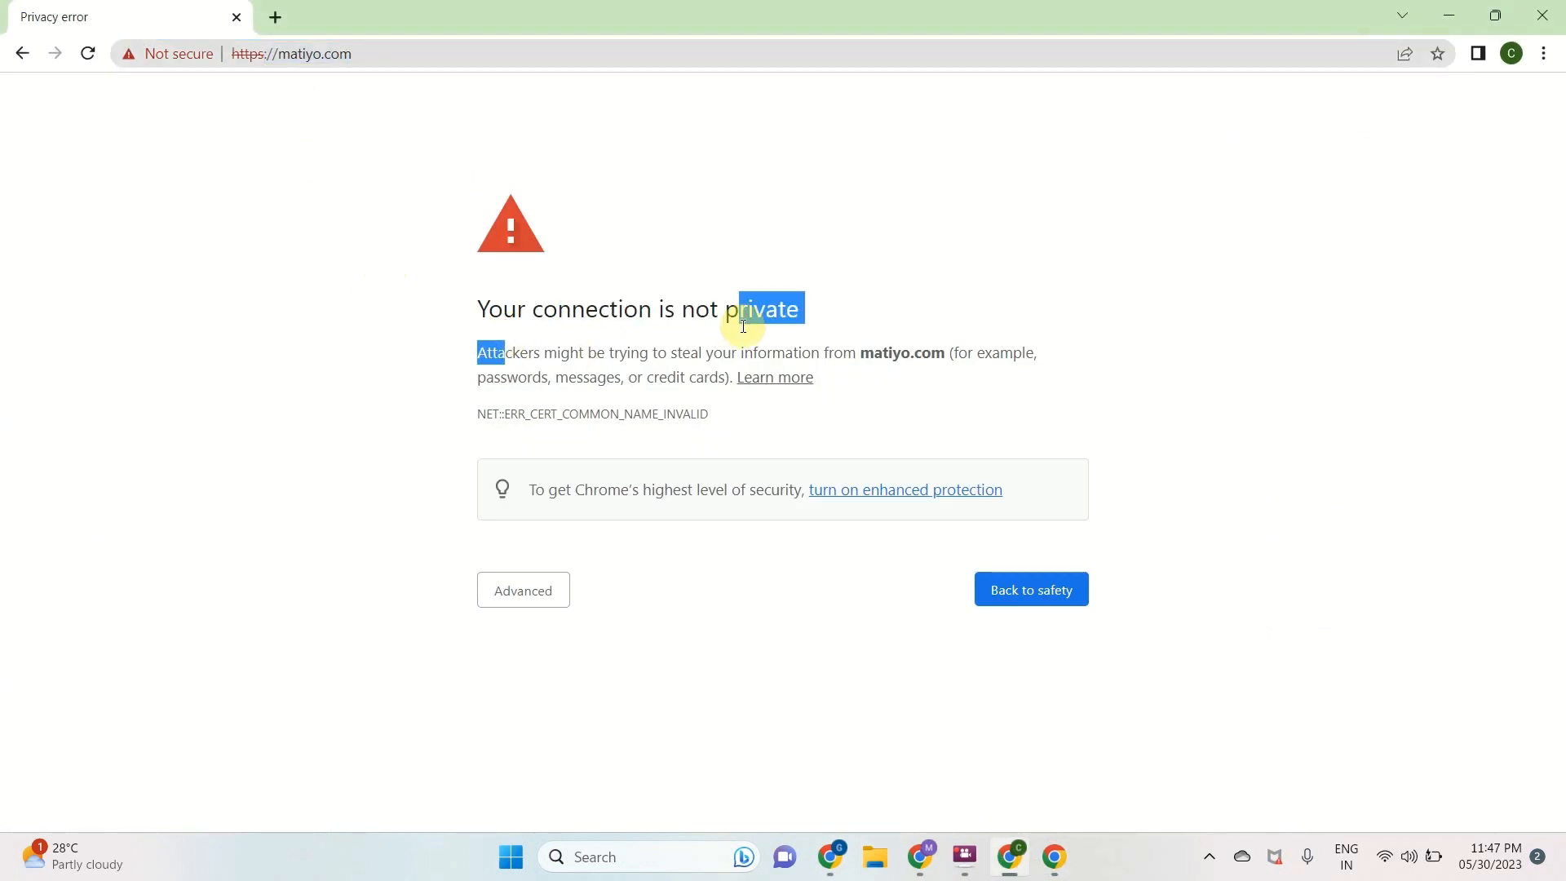
click(91, 56)
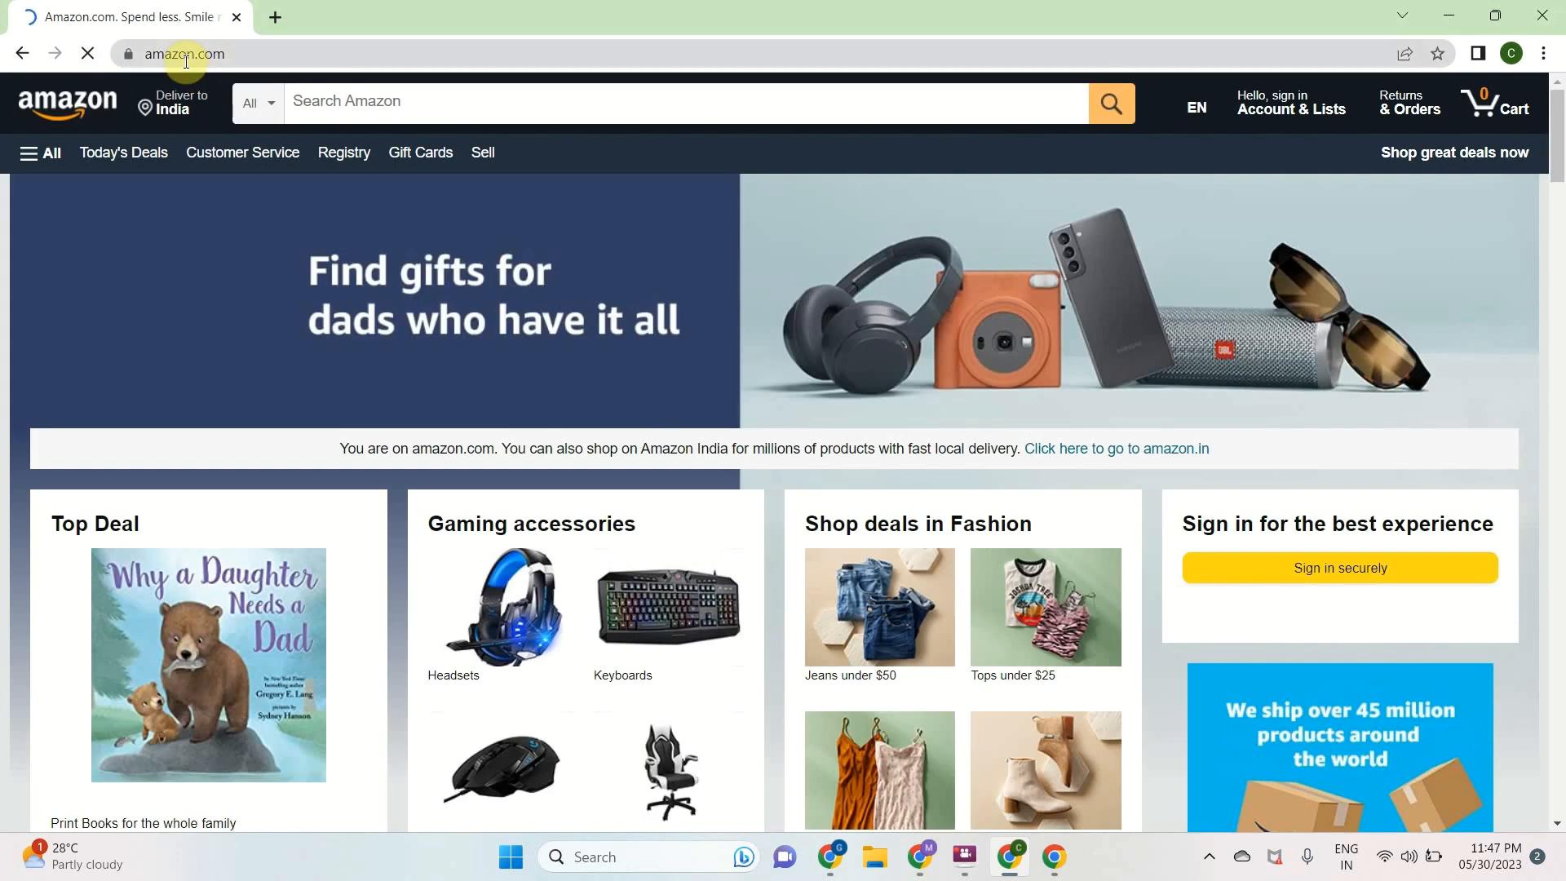
click(186, 62)
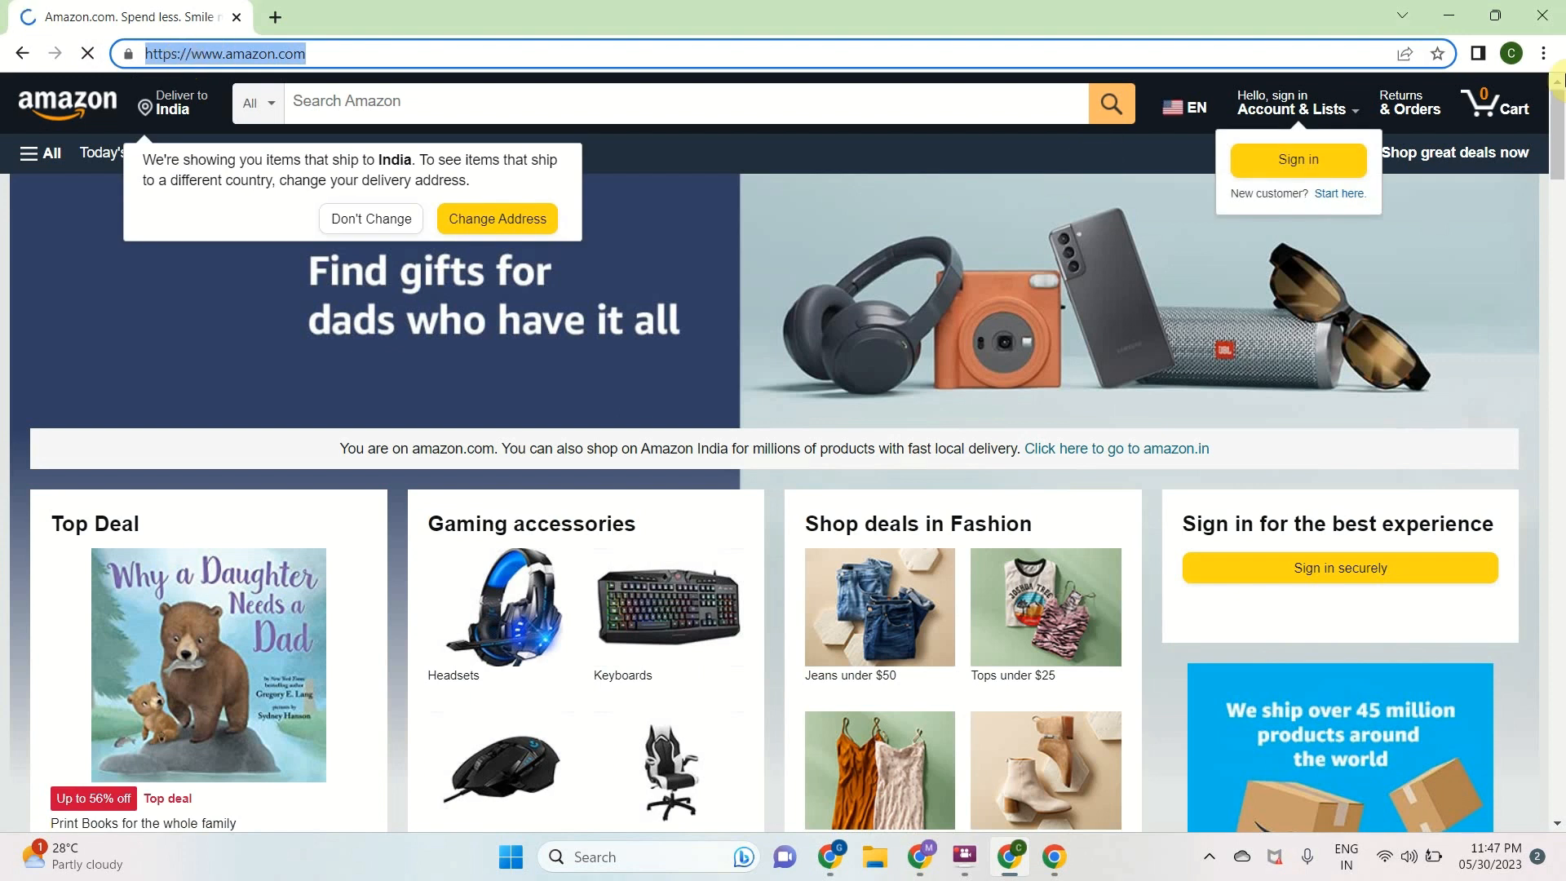
click(1542, 15)
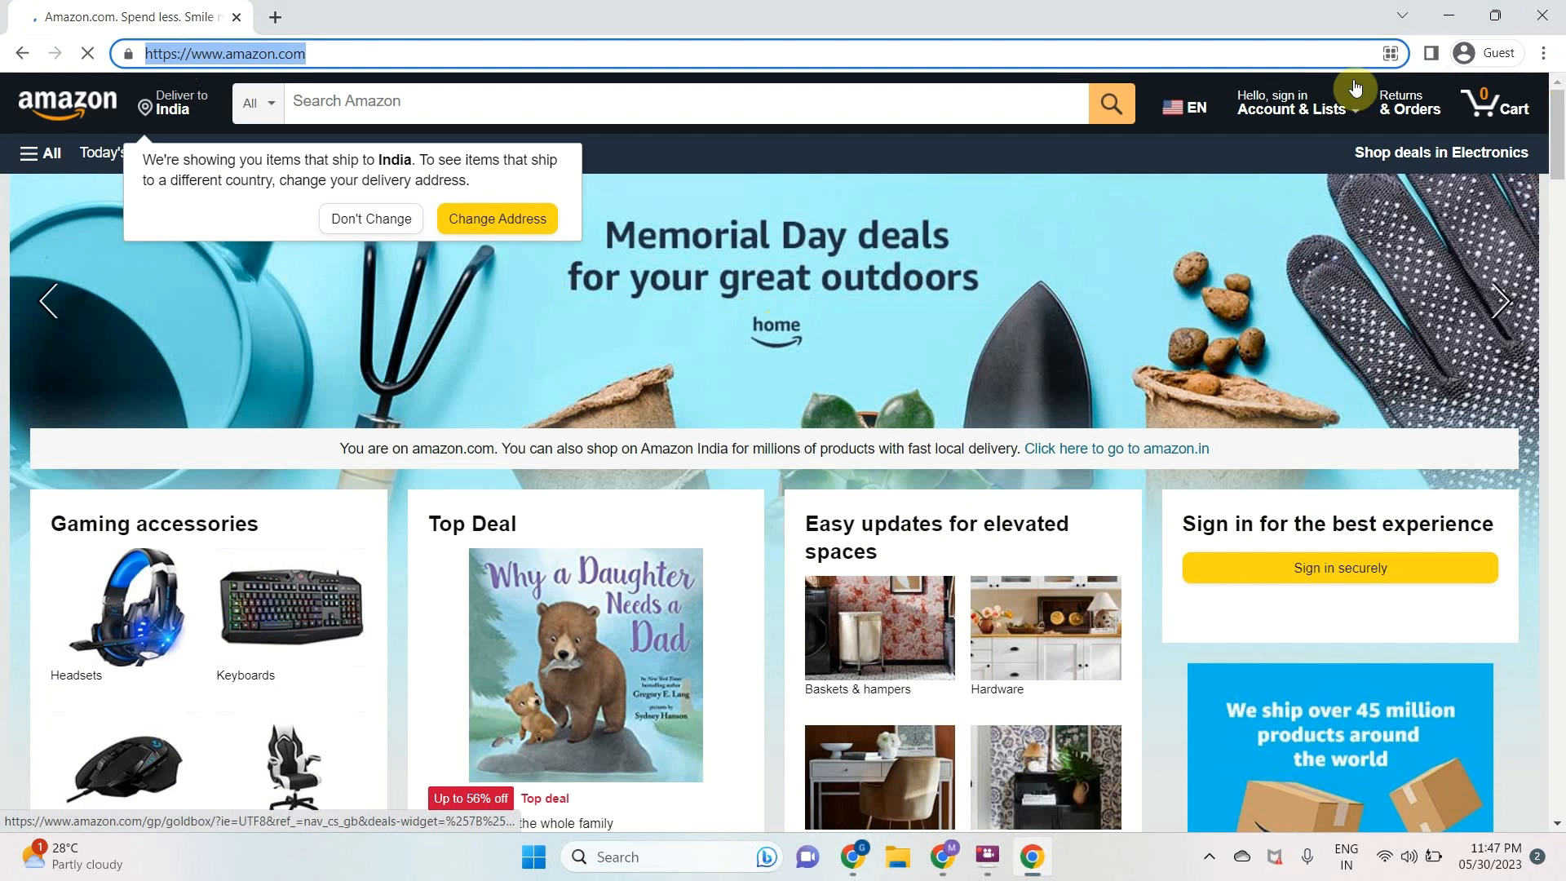
click(1542, 15)
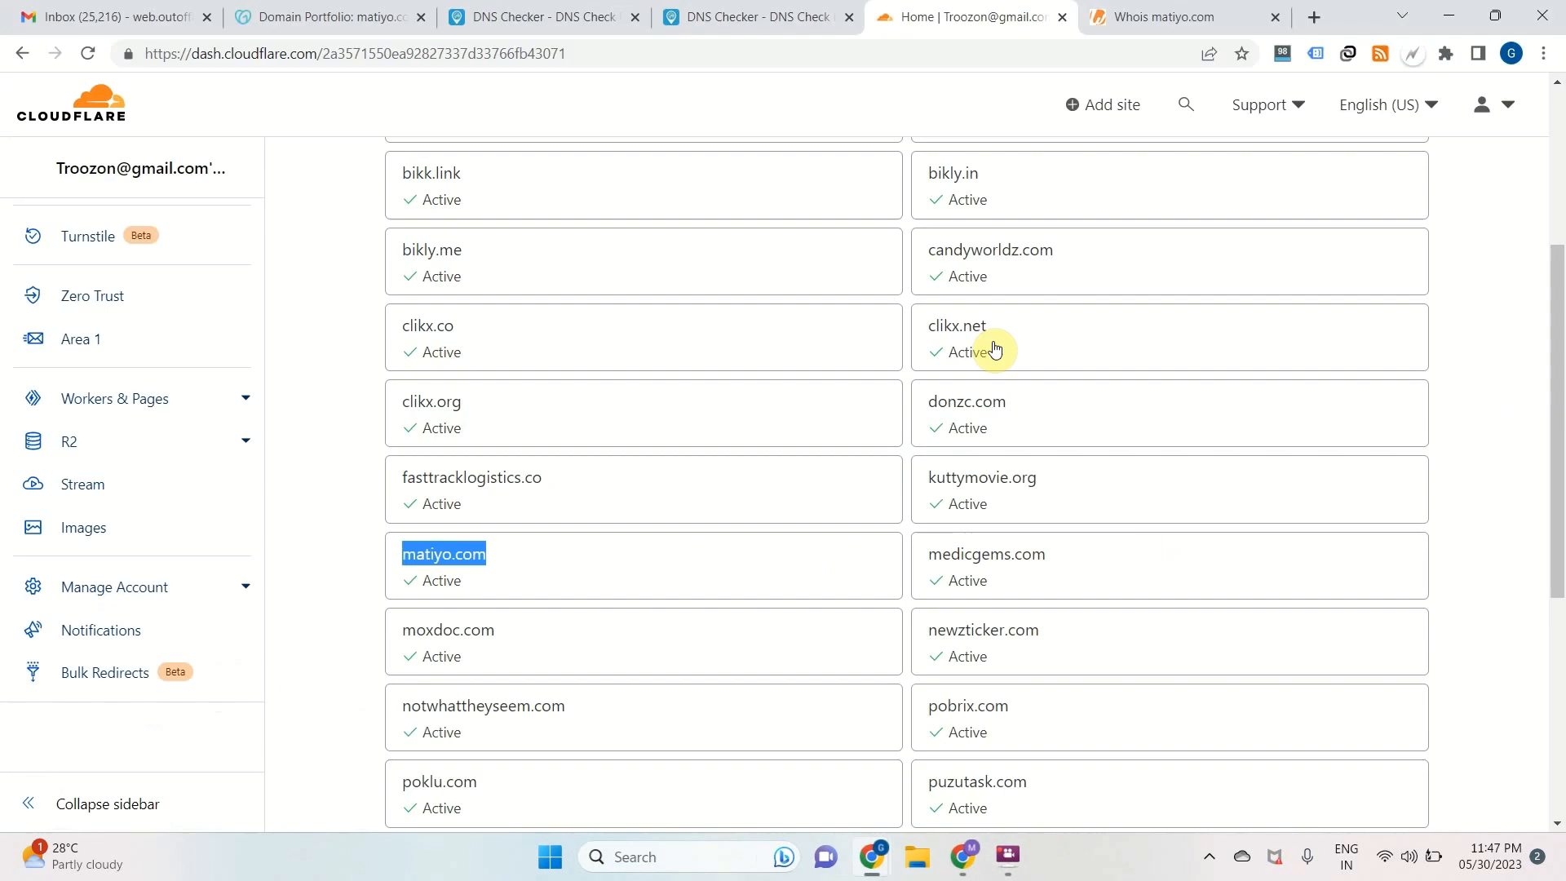
Open matiyo.com from the website list and review its DNS records
scroll(514, 553, down, 1)
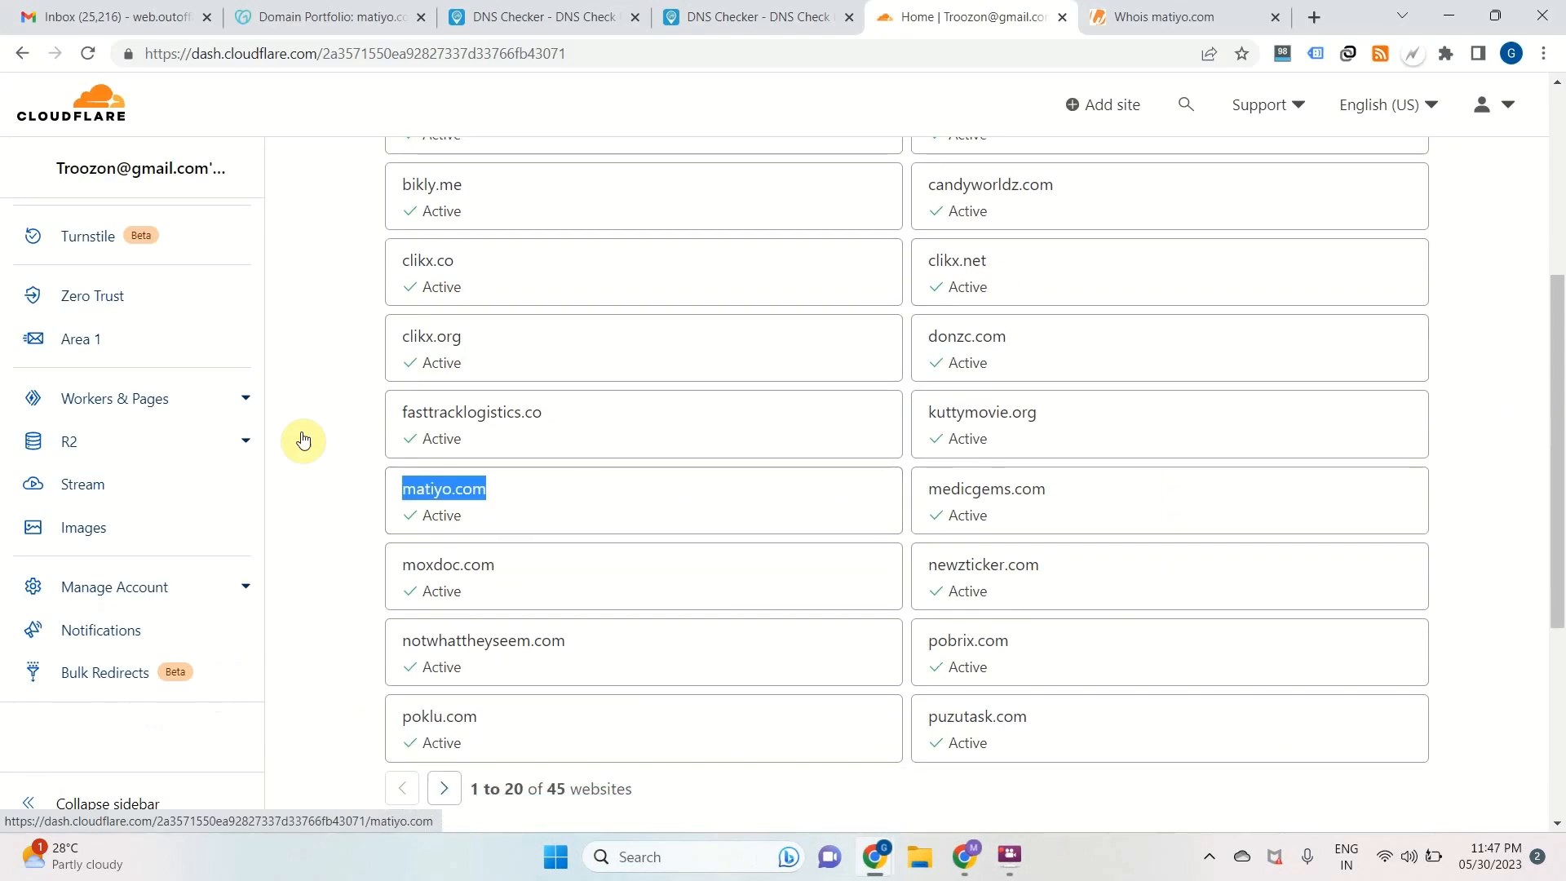
scroll(308, 359, up, 5)
scroll(308, 359, down, 3)
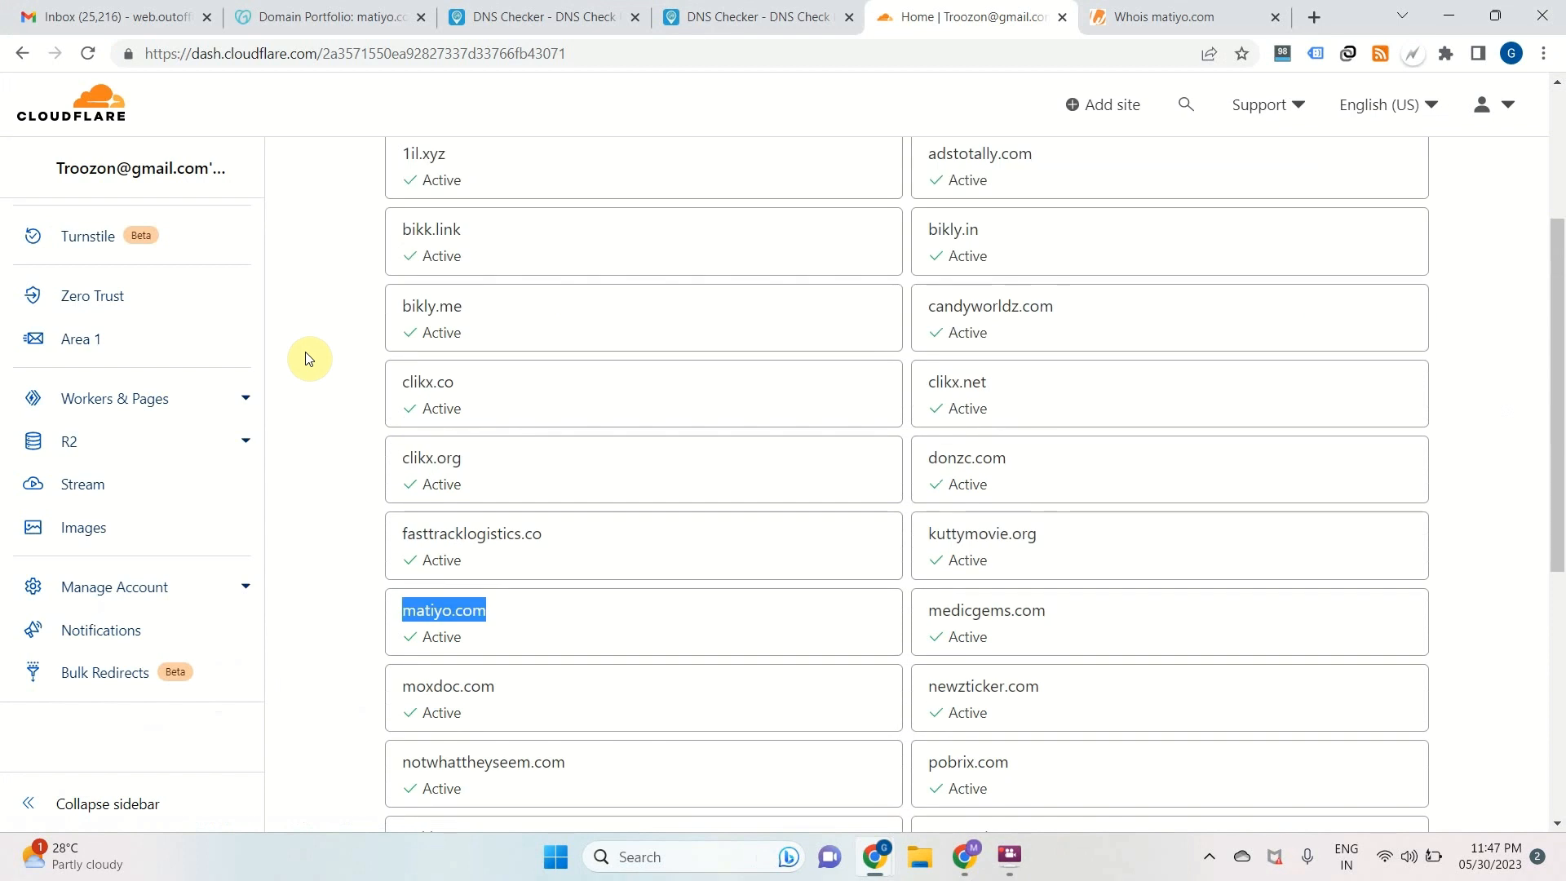
scroll(308, 359, down, 1)
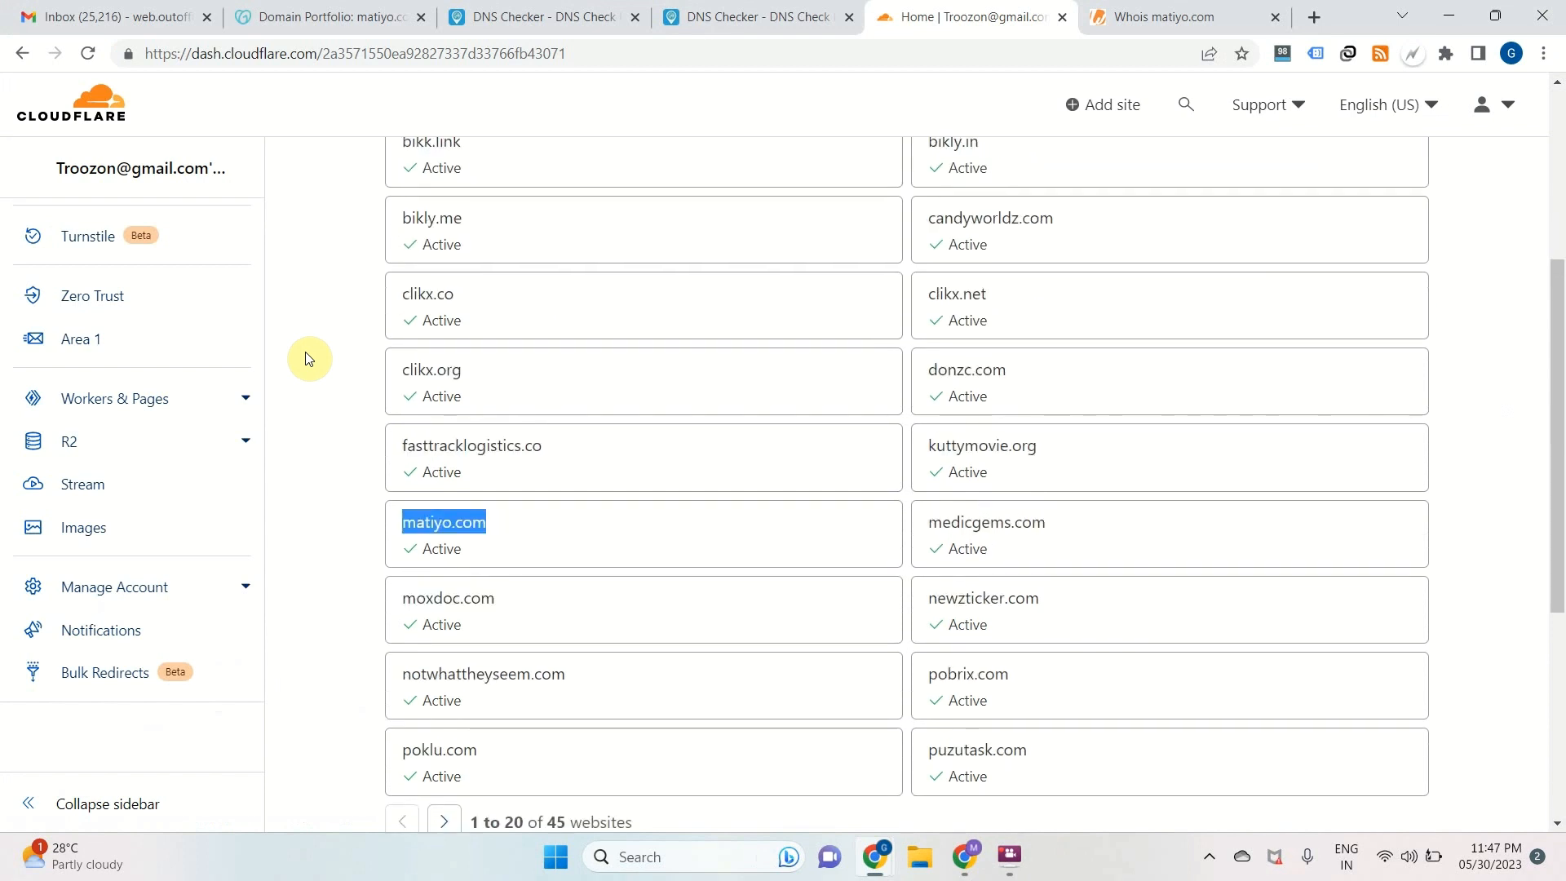
click(481, 546)
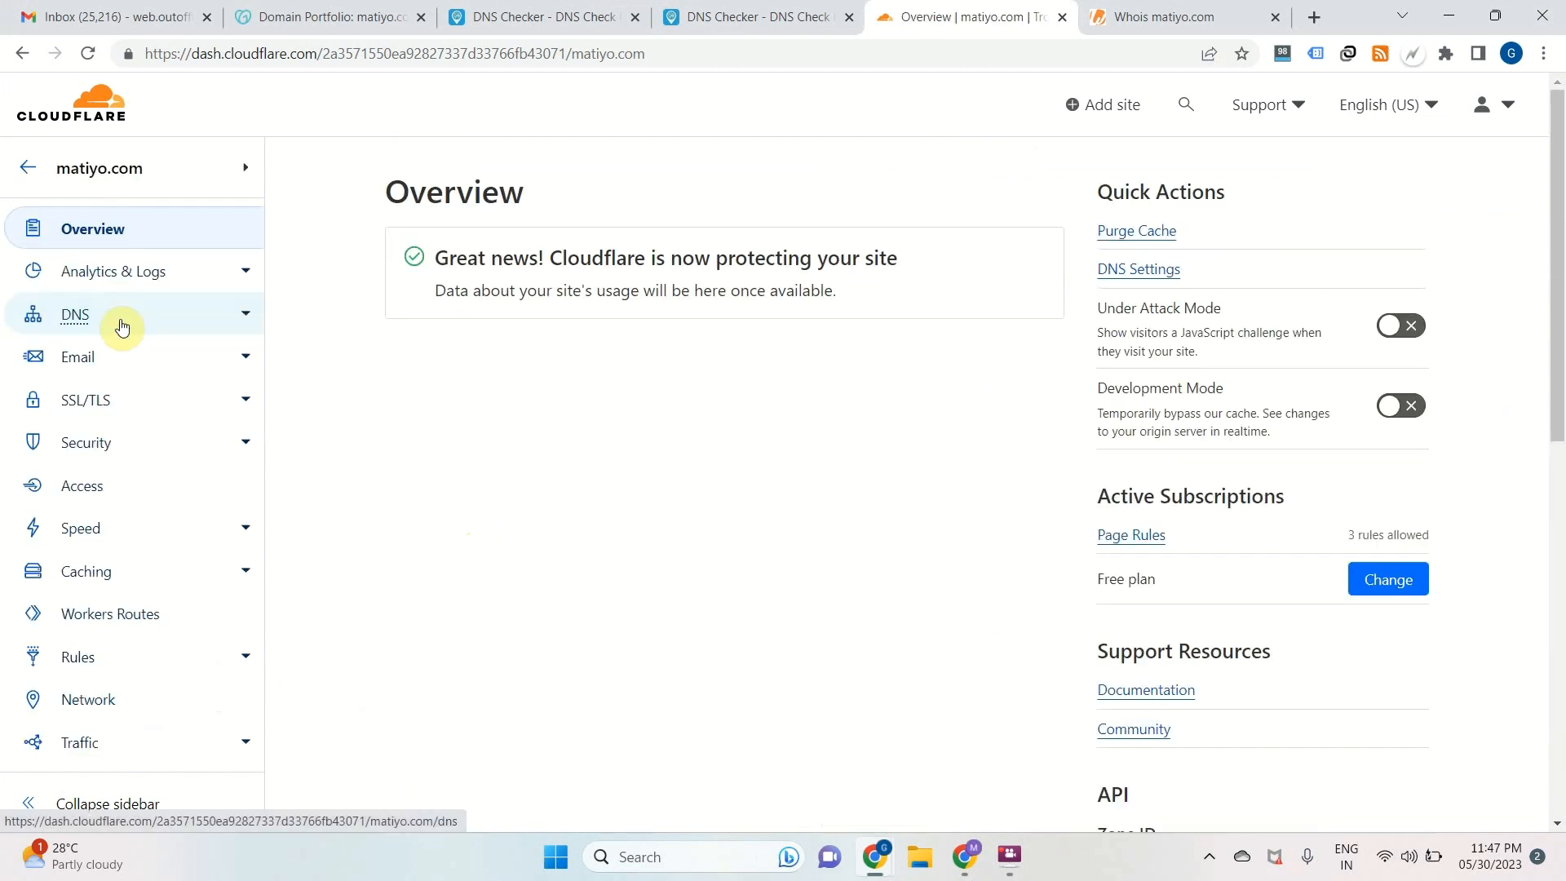
click(97, 317)
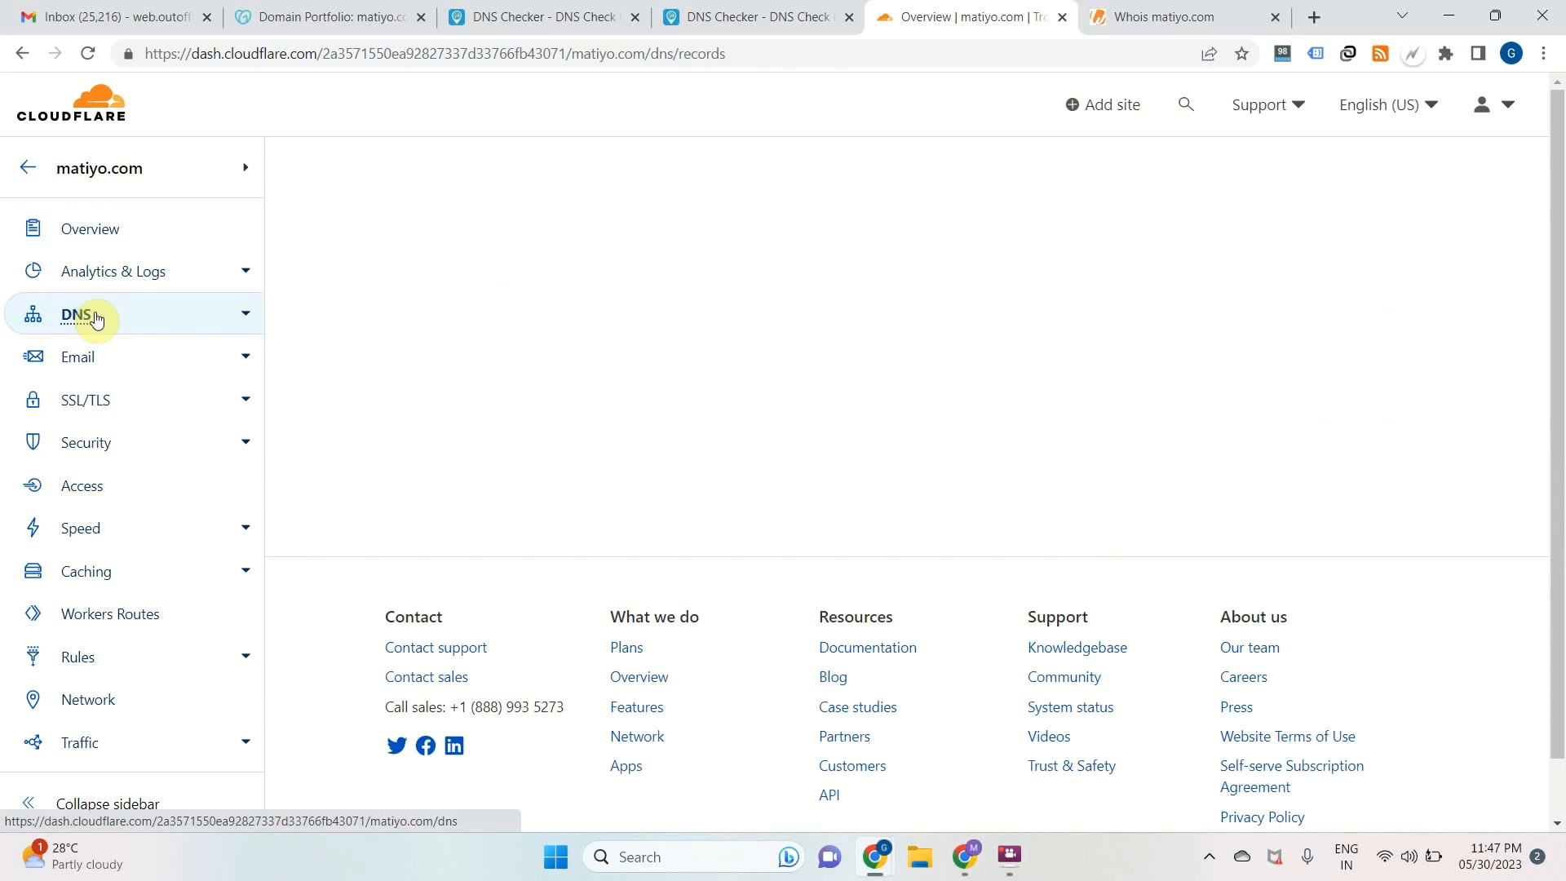
scroll(569, 423, down, 5)
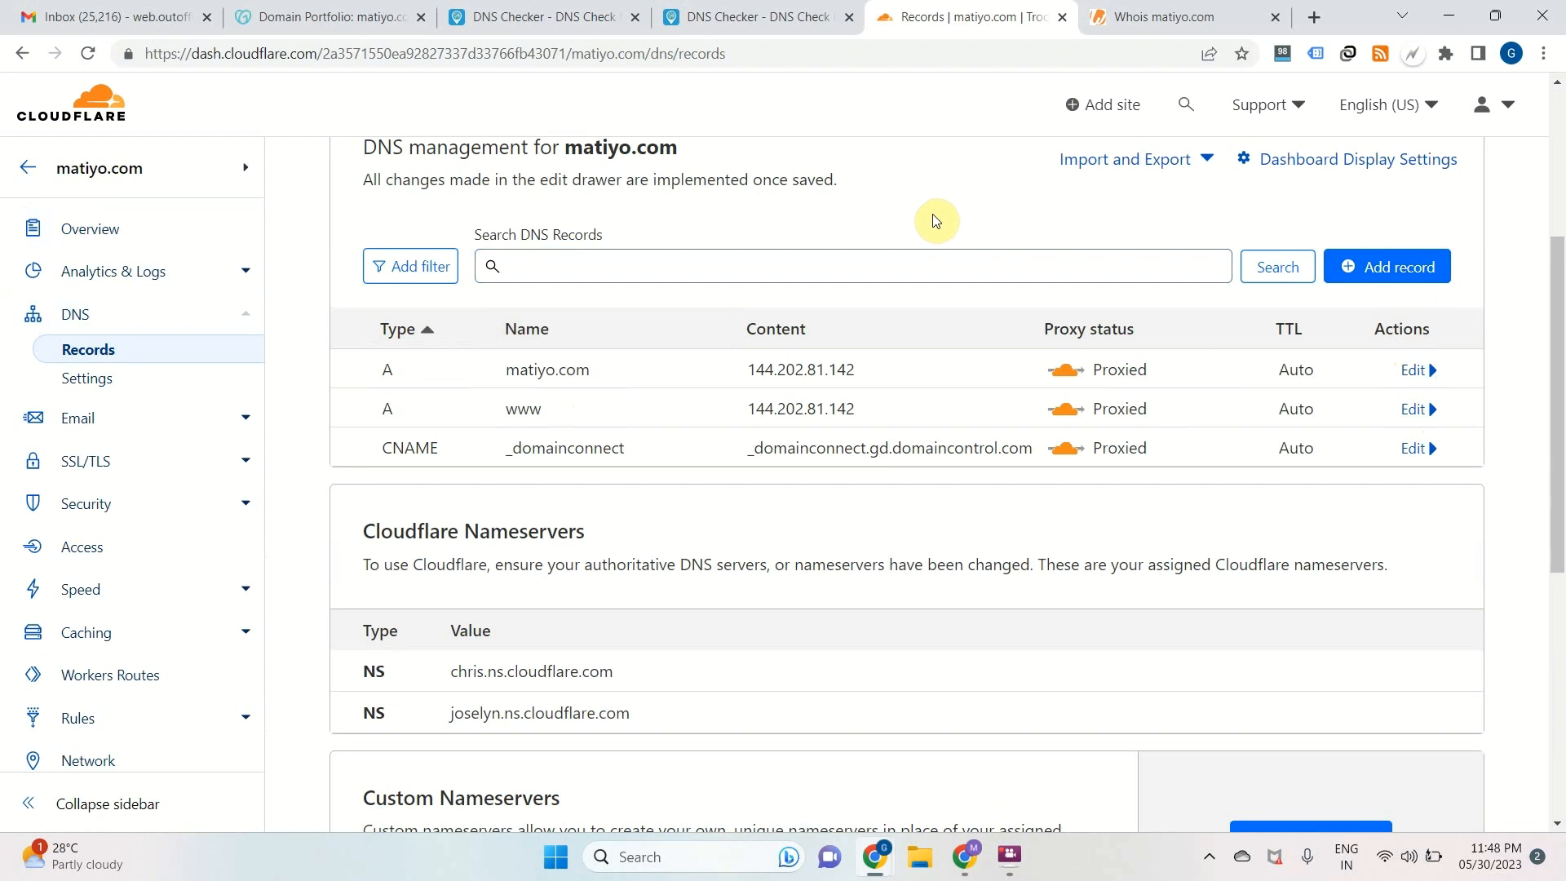
Draft a proxied A record named @ pointing to 144.202.81.142, reusing the existing record's address, and discard it without saving
drag(745, 371, 864, 383)
key(ctrl+c)
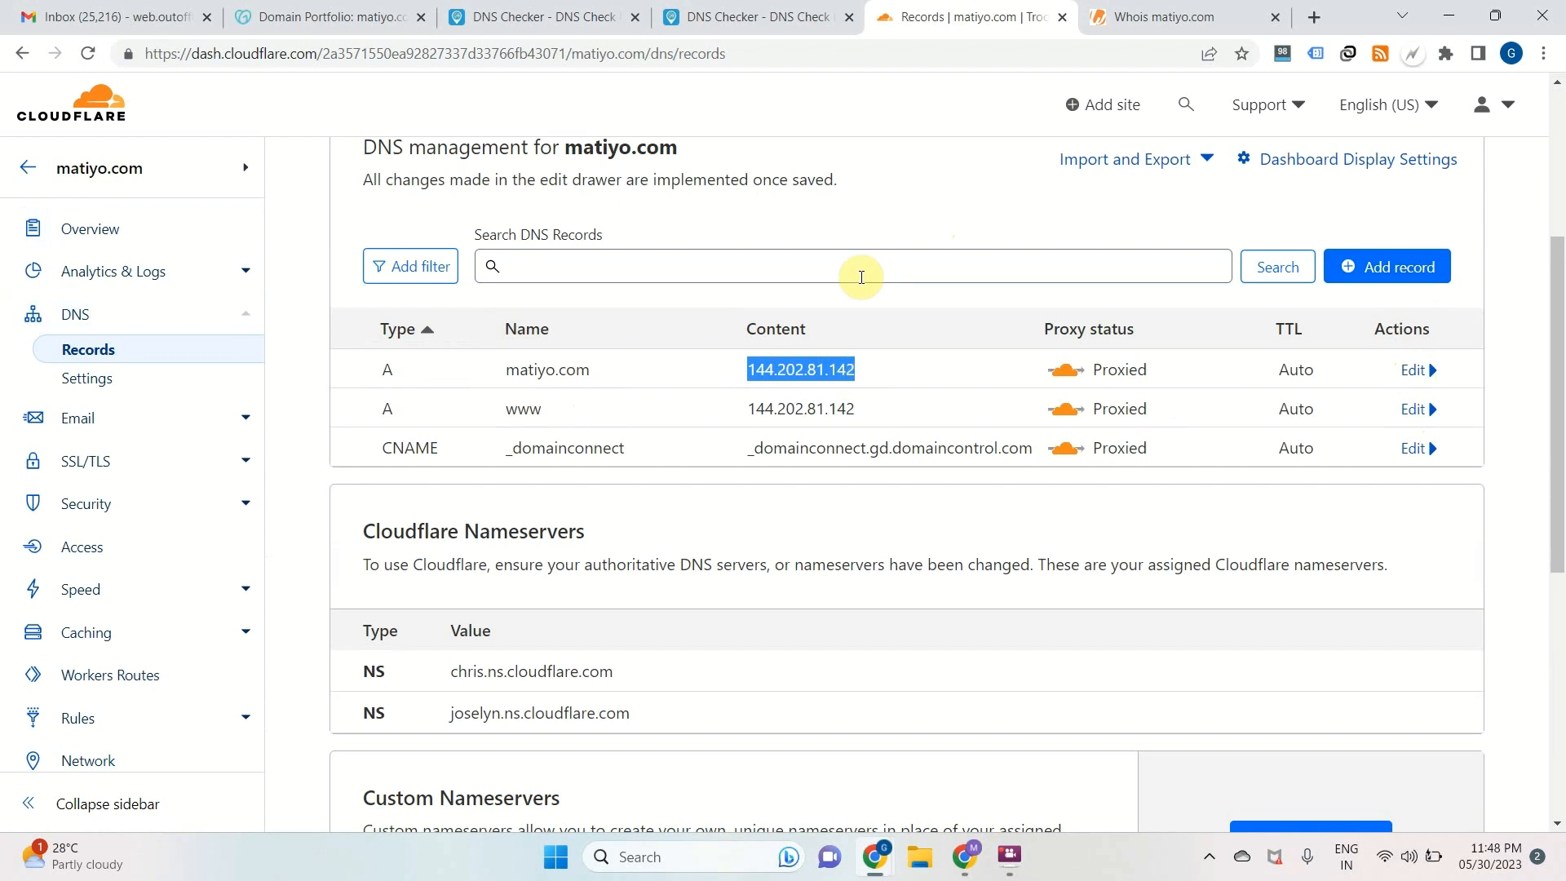
click(1429, 273)
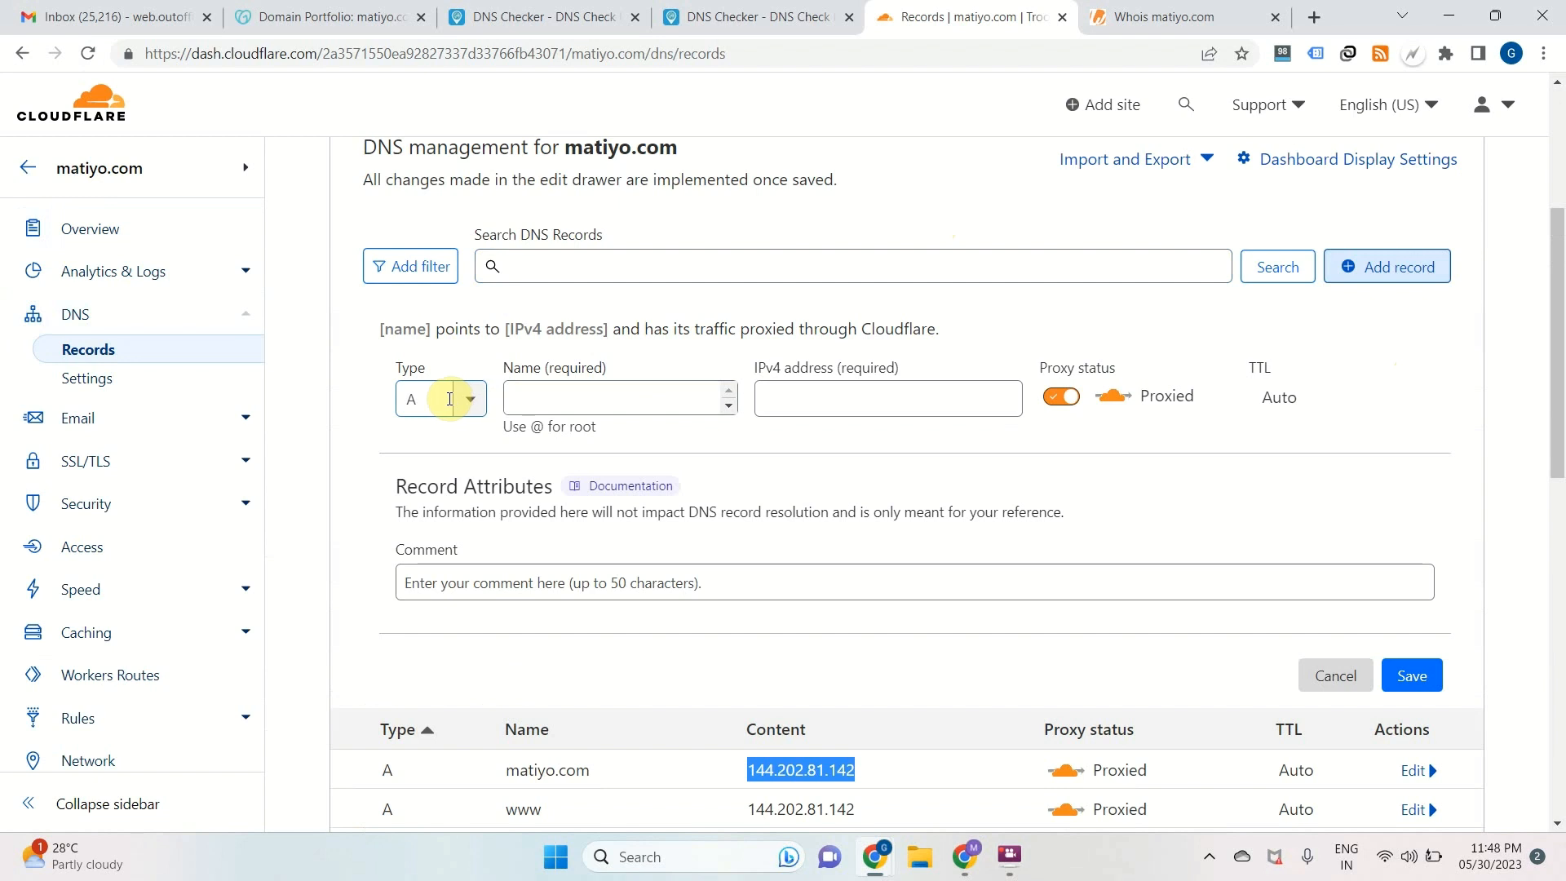
click(575, 401)
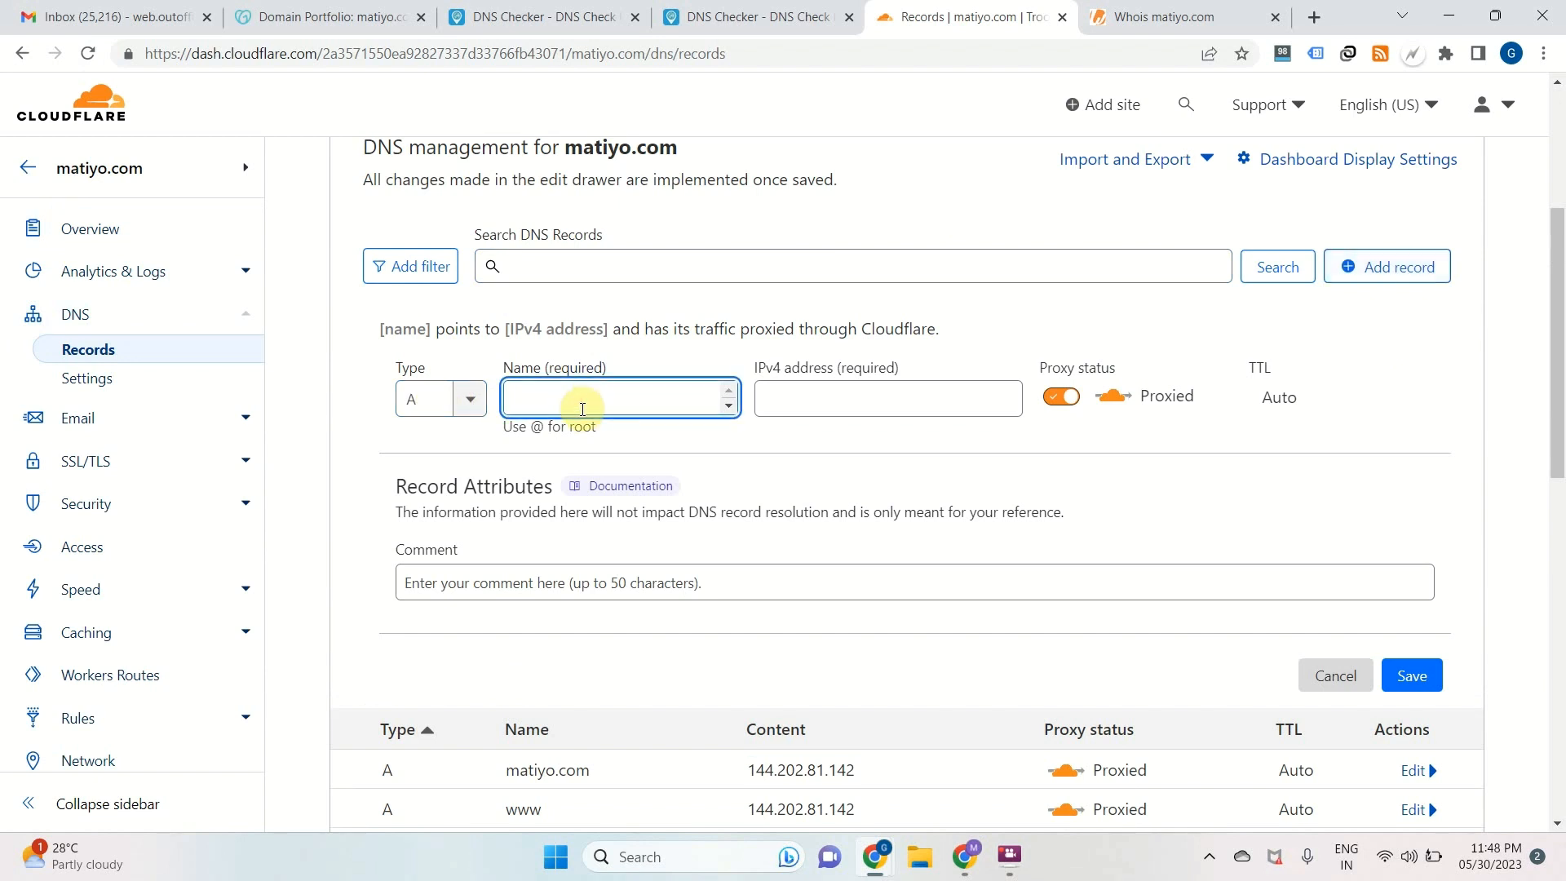
text(@)
click(816, 402)
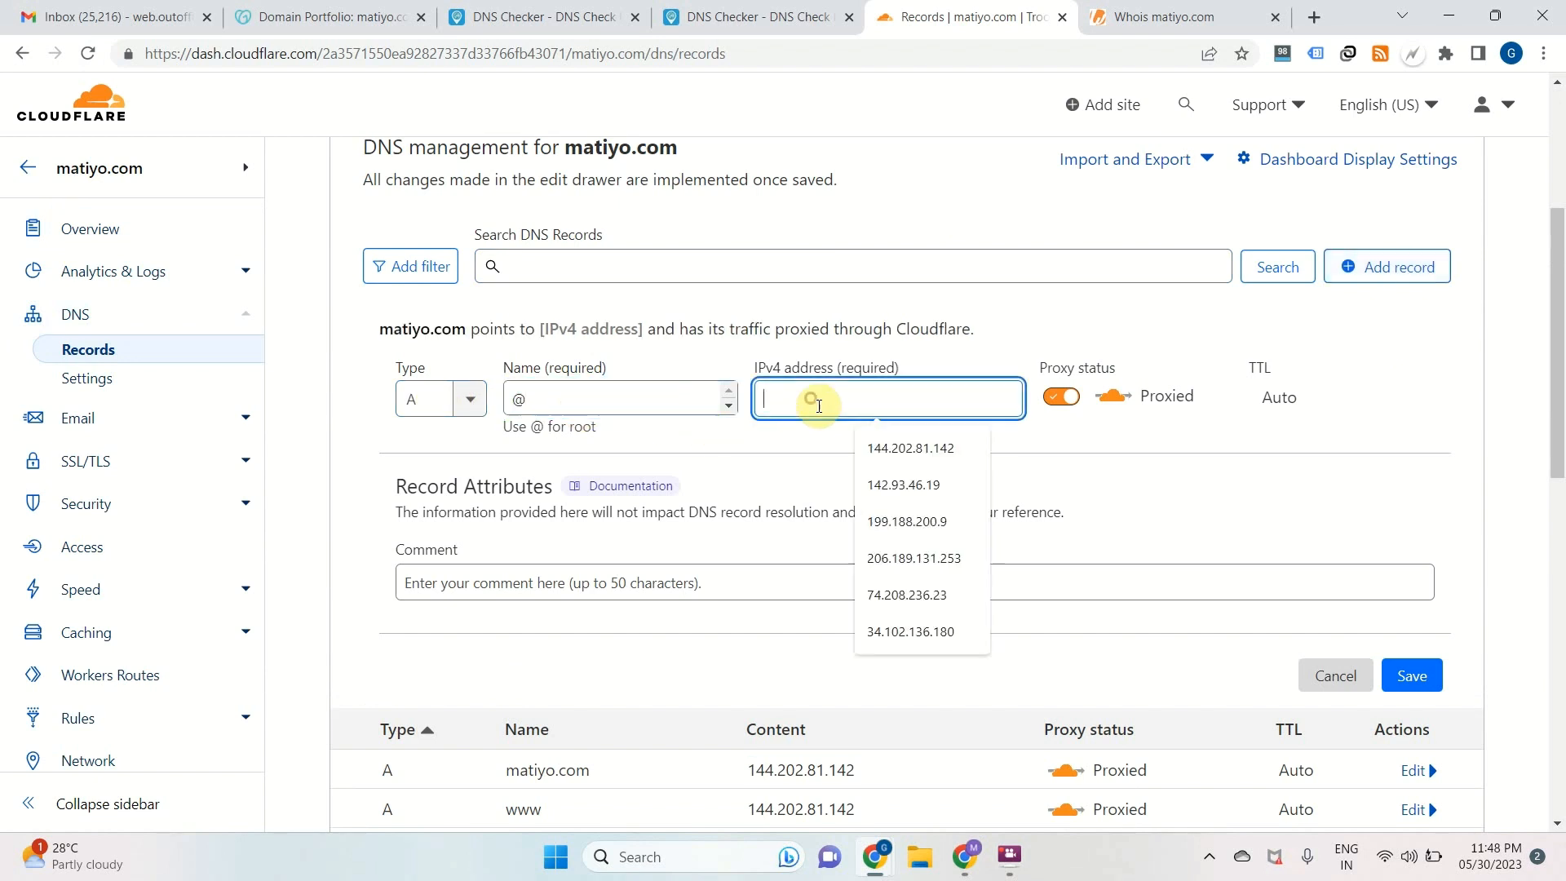
key(ctrl+v)
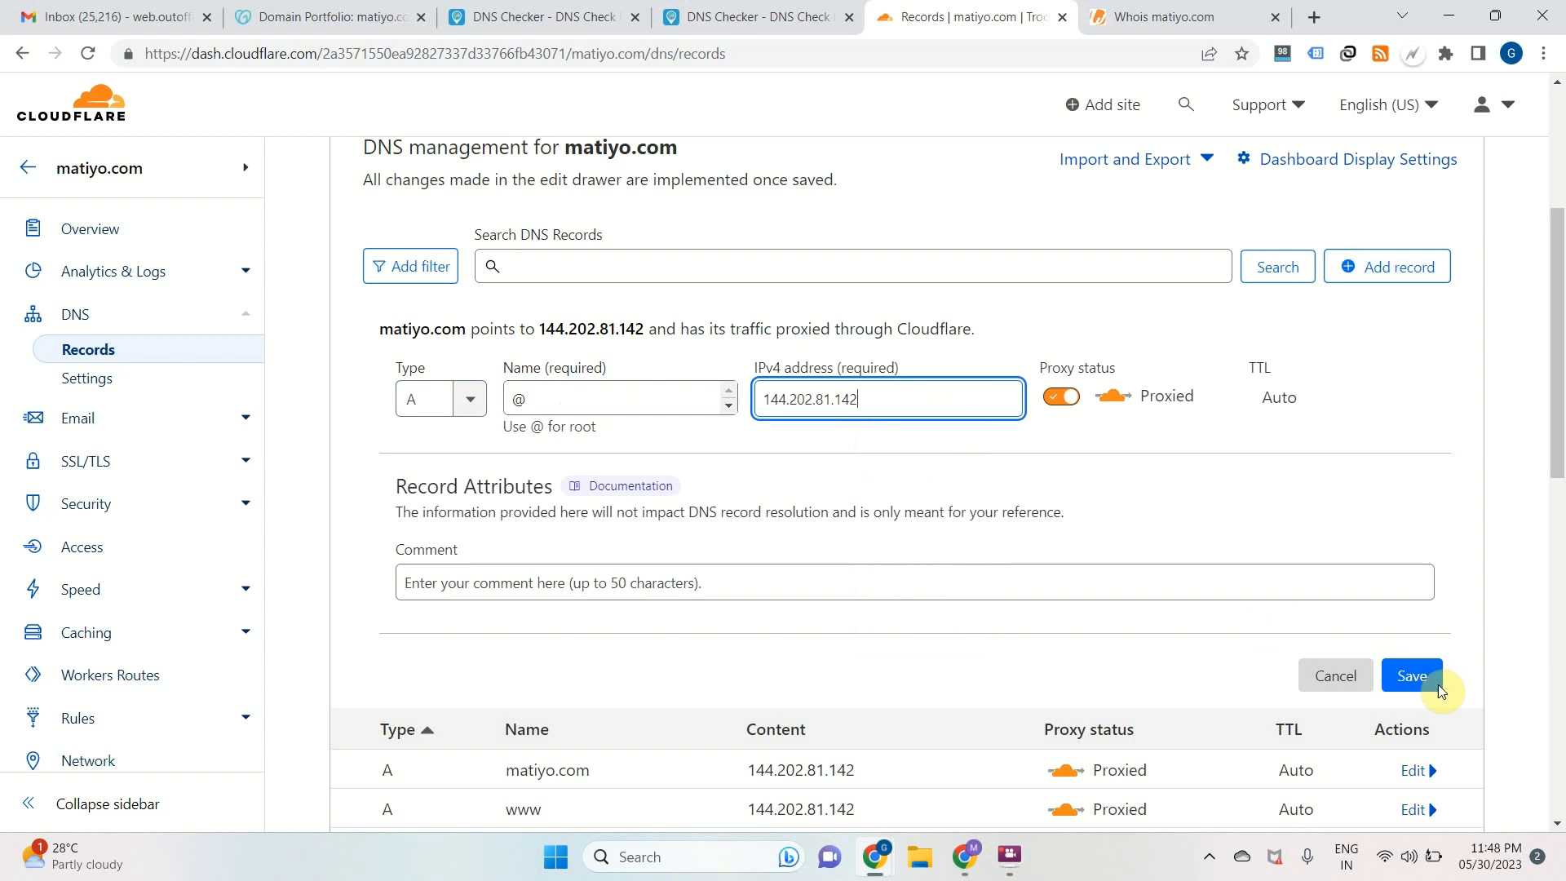
click(1338, 676)
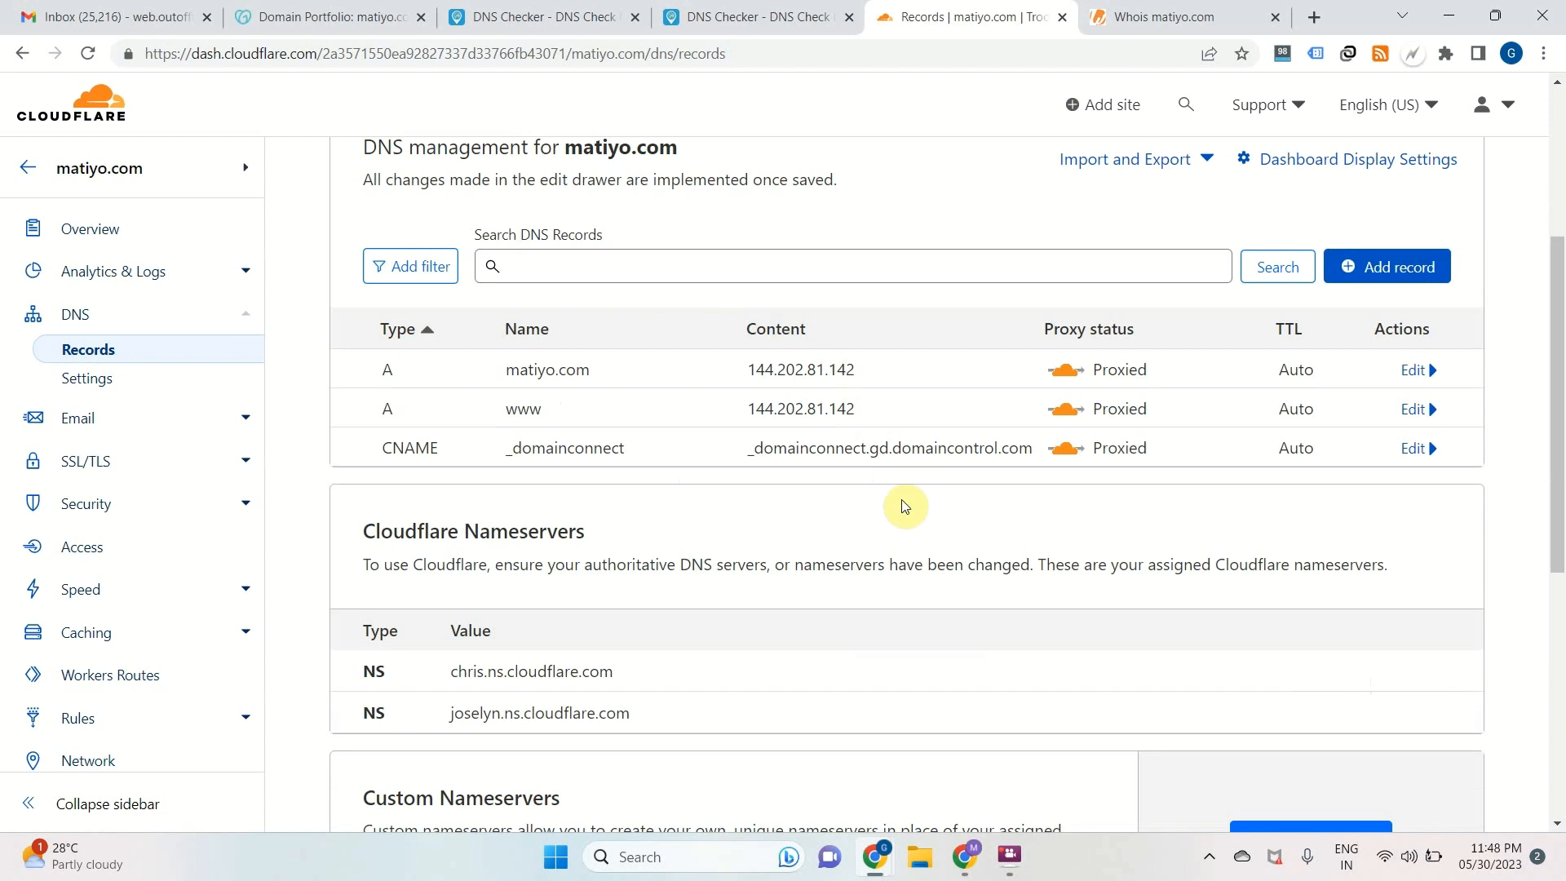
scroll(735, 410, down, 3)
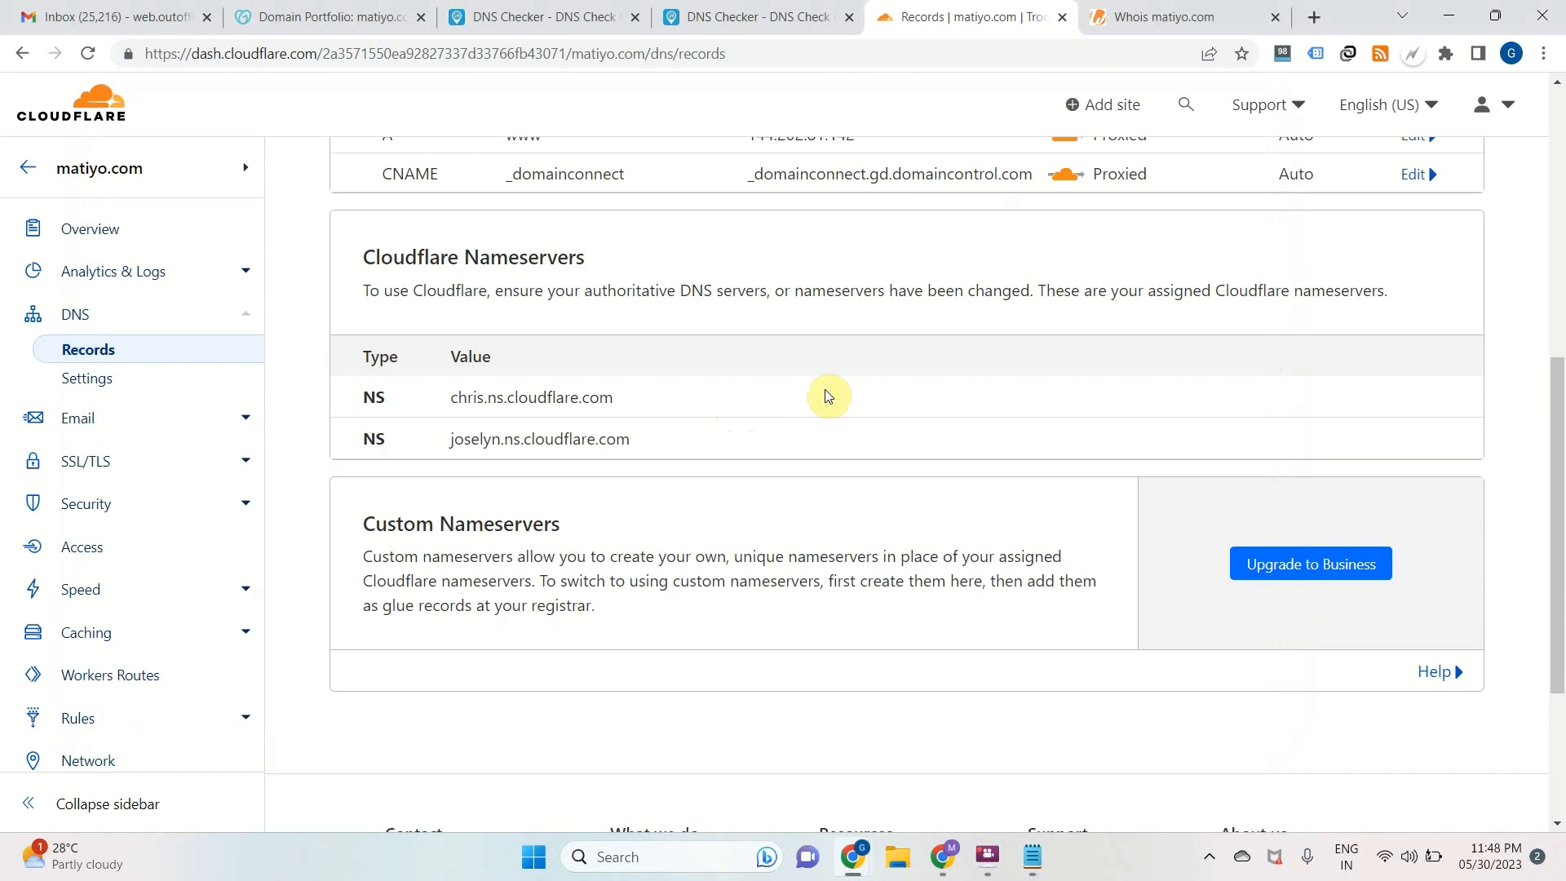
scroll(828, 395, up, 5)
scroll(828, 394, down, 3)
scroll(829, 394, down, 1)
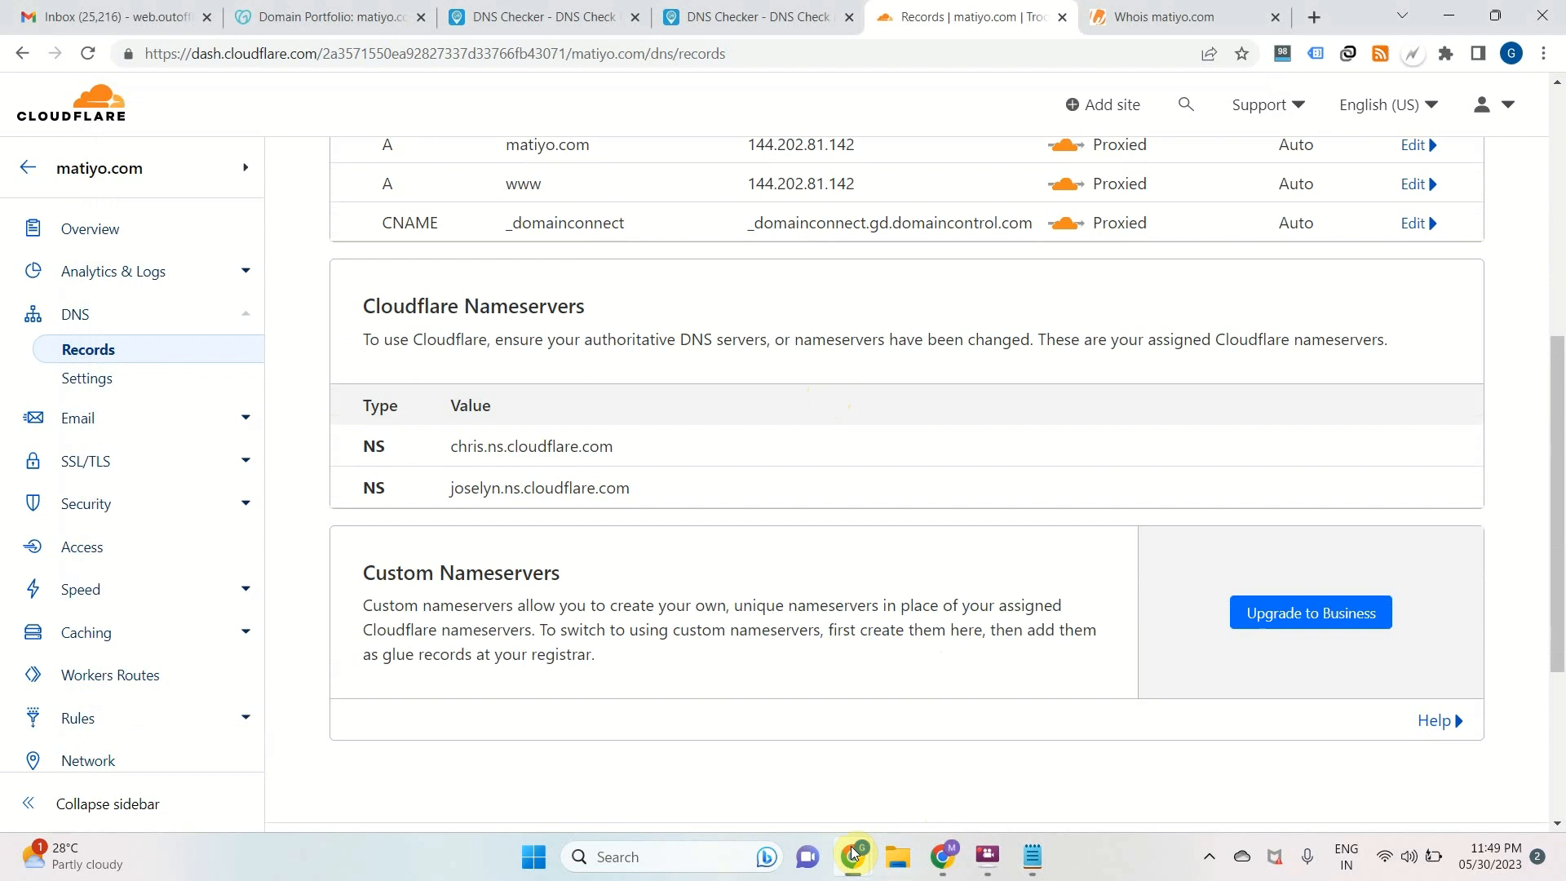
Switch to the CLIKX browser window and open the dashboard at its link shortening form
click(942, 856)
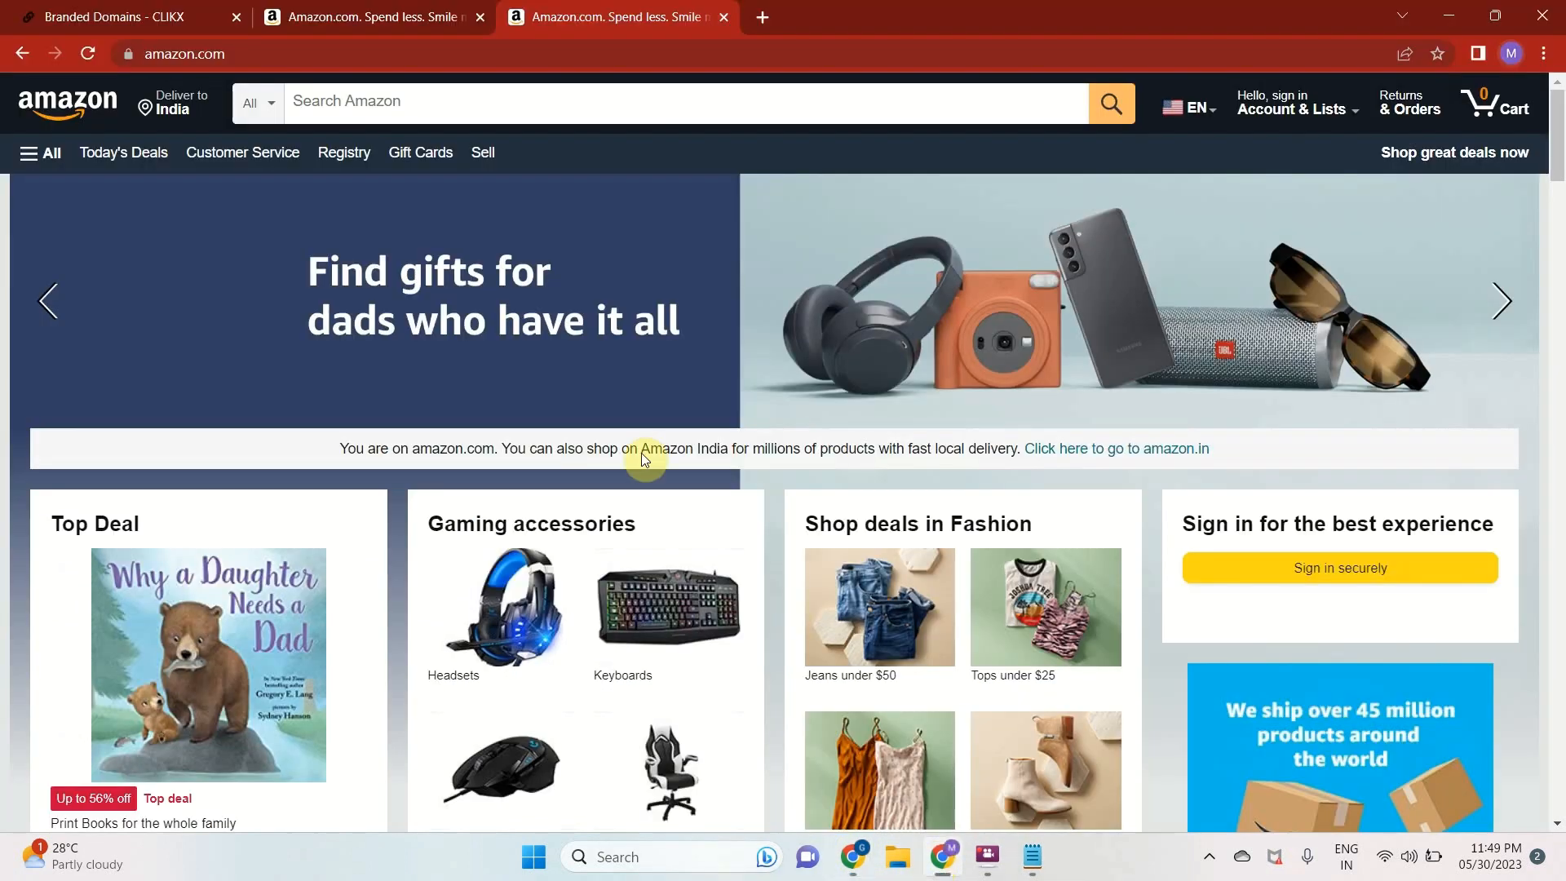
click(188, 16)
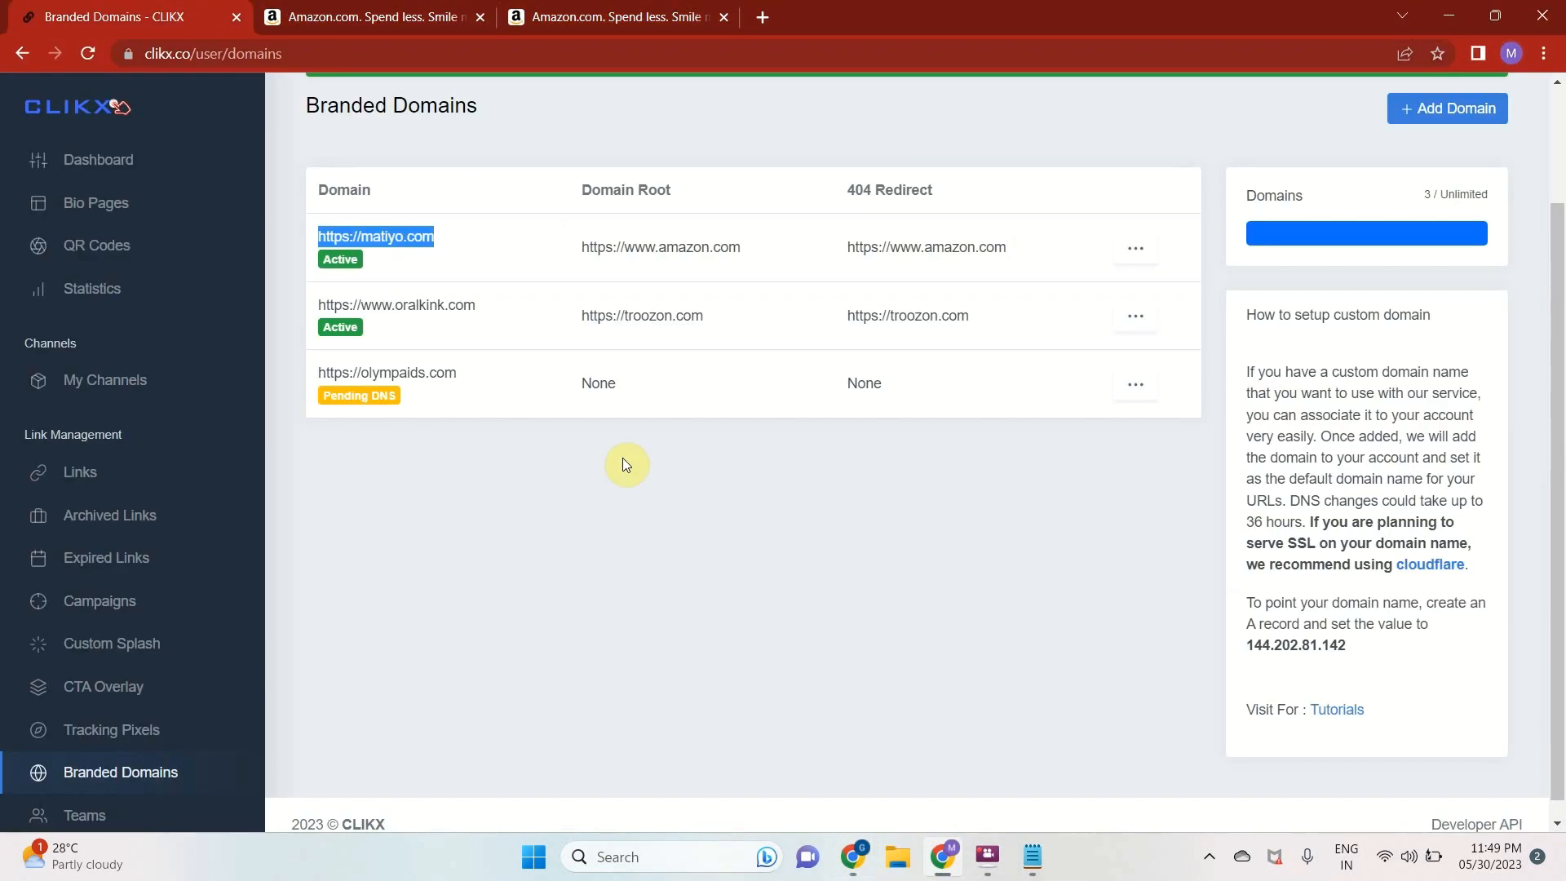
scroll(623, 464, up, 2)
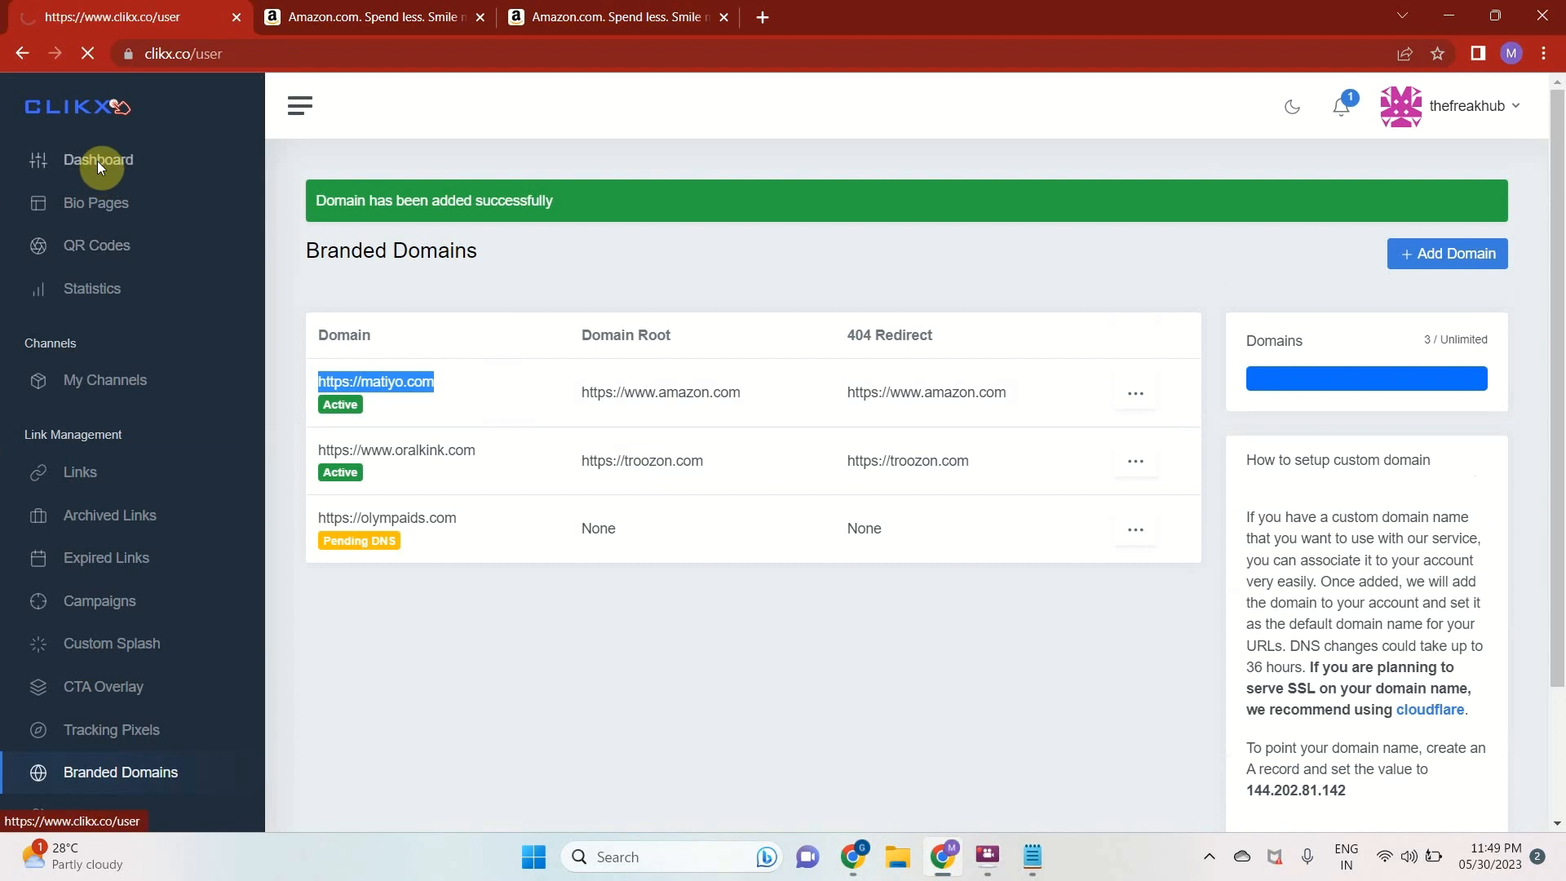
scroll(646, 396, down, 2)
scroll(647, 397, down, 2)
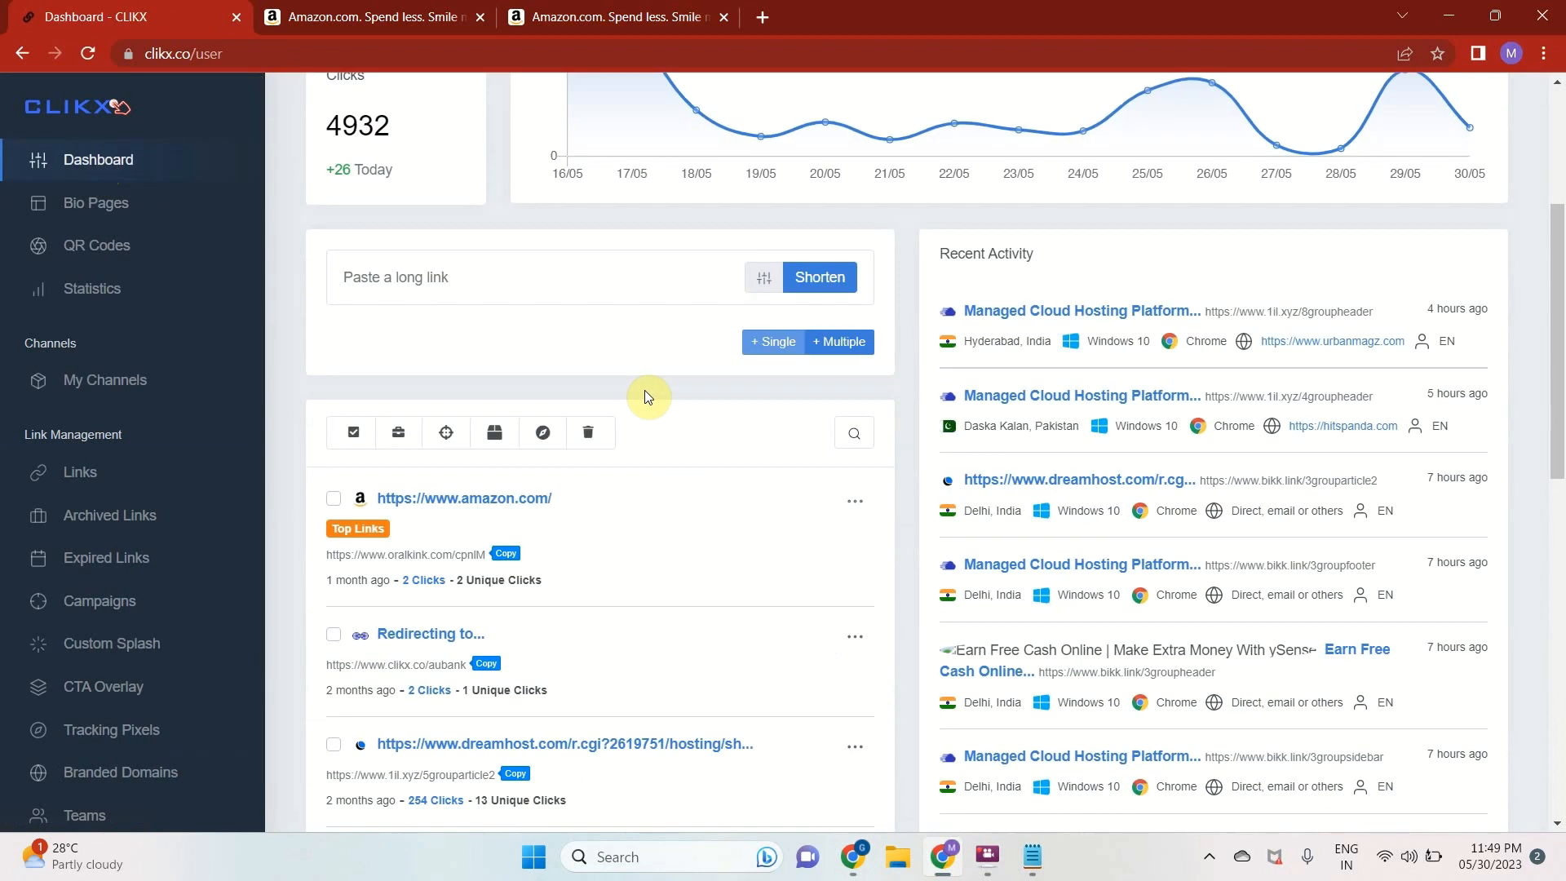
click(765, 285)
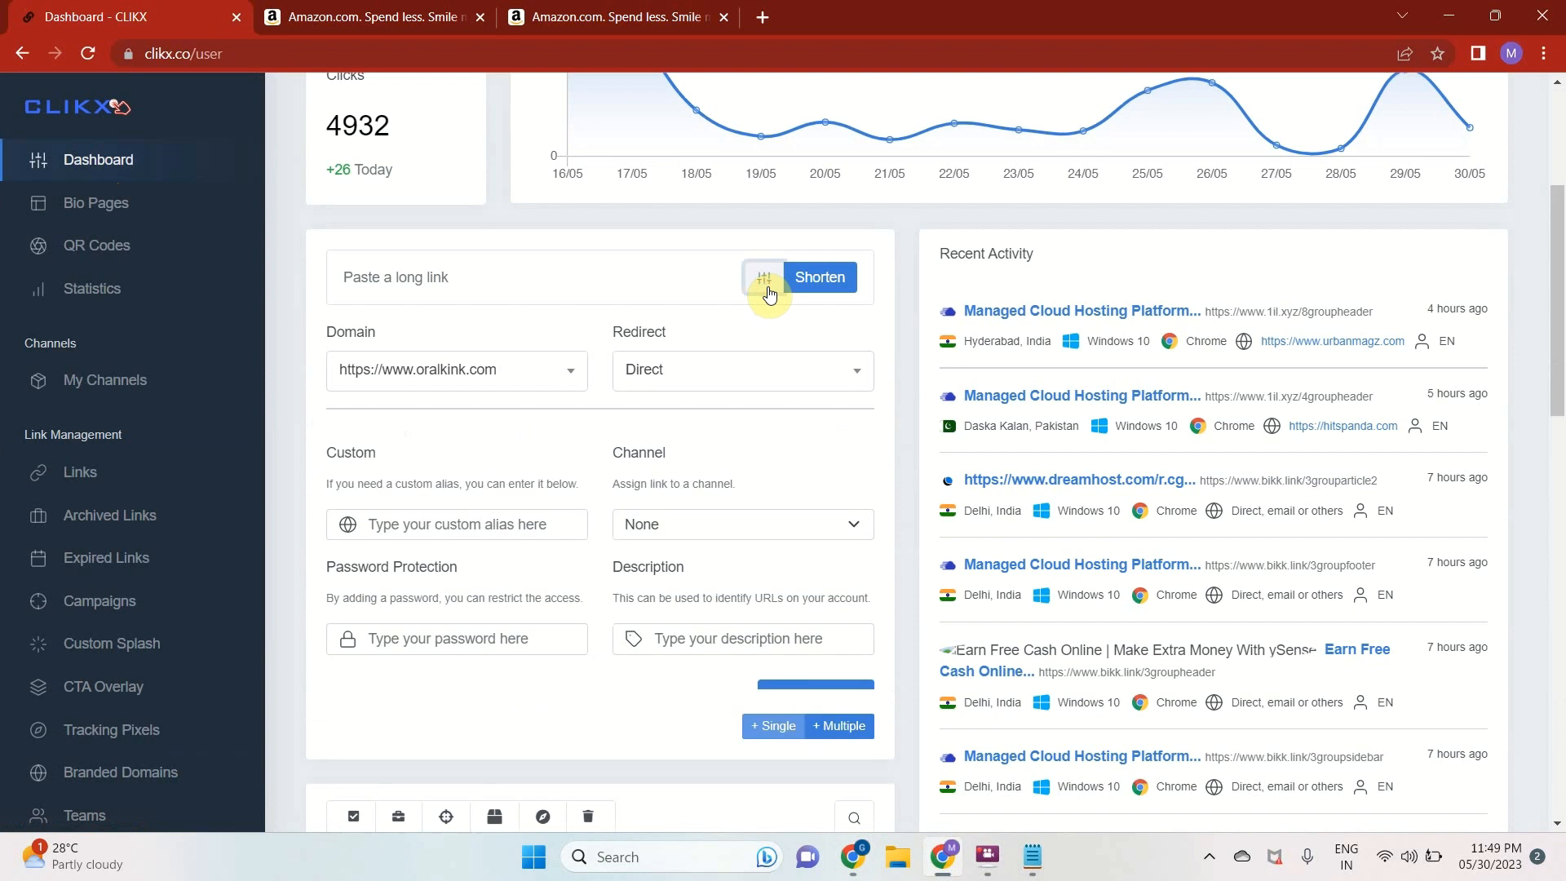
scroll(769, 292, down, 2)
click(535, 261)
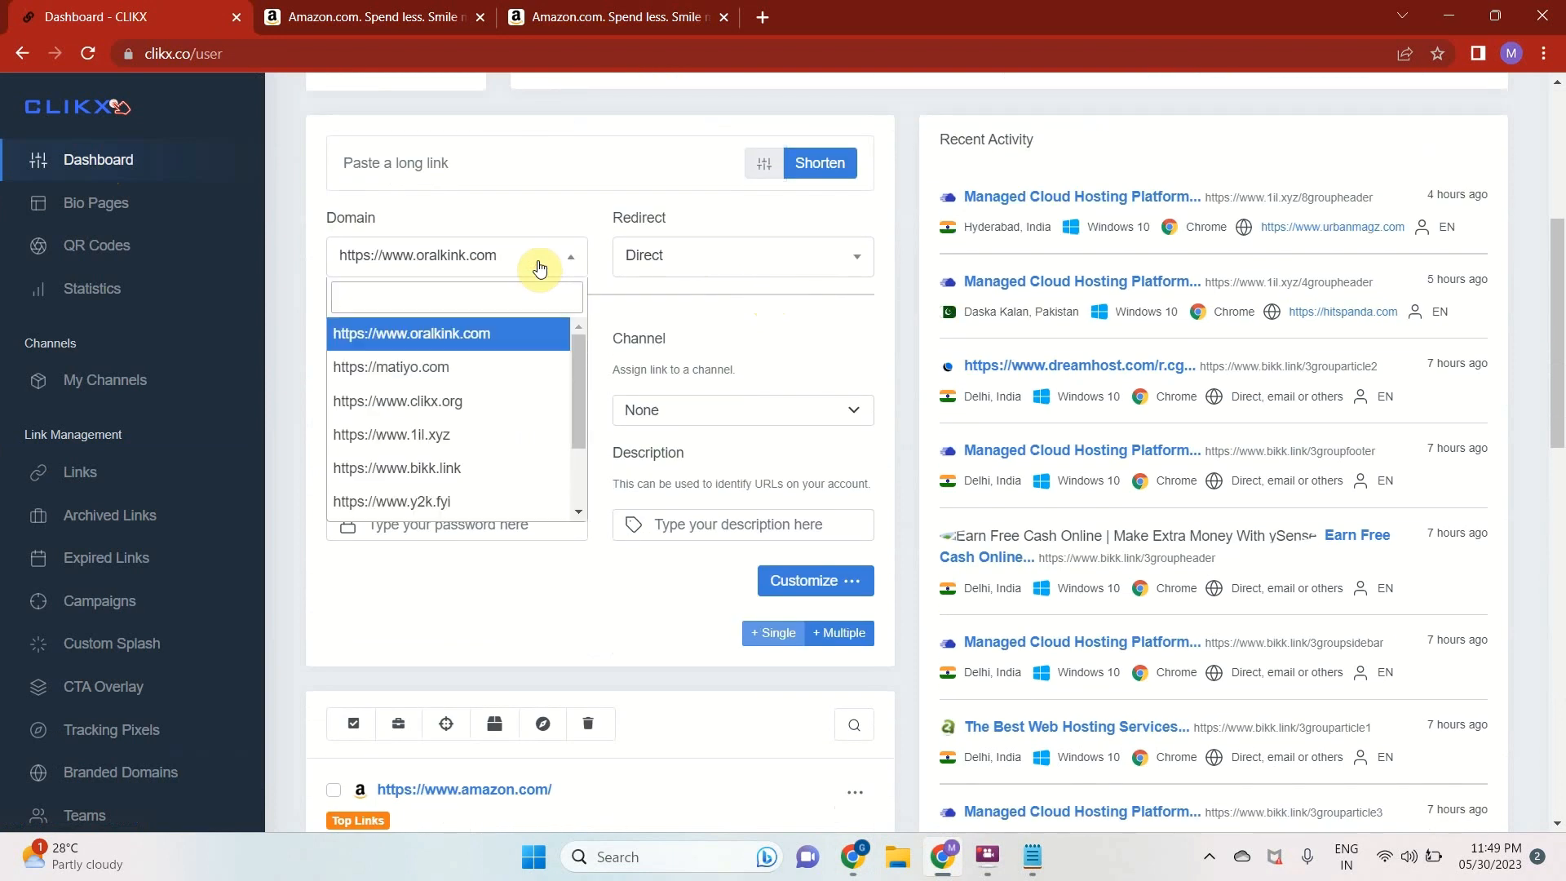
click(476, 376)
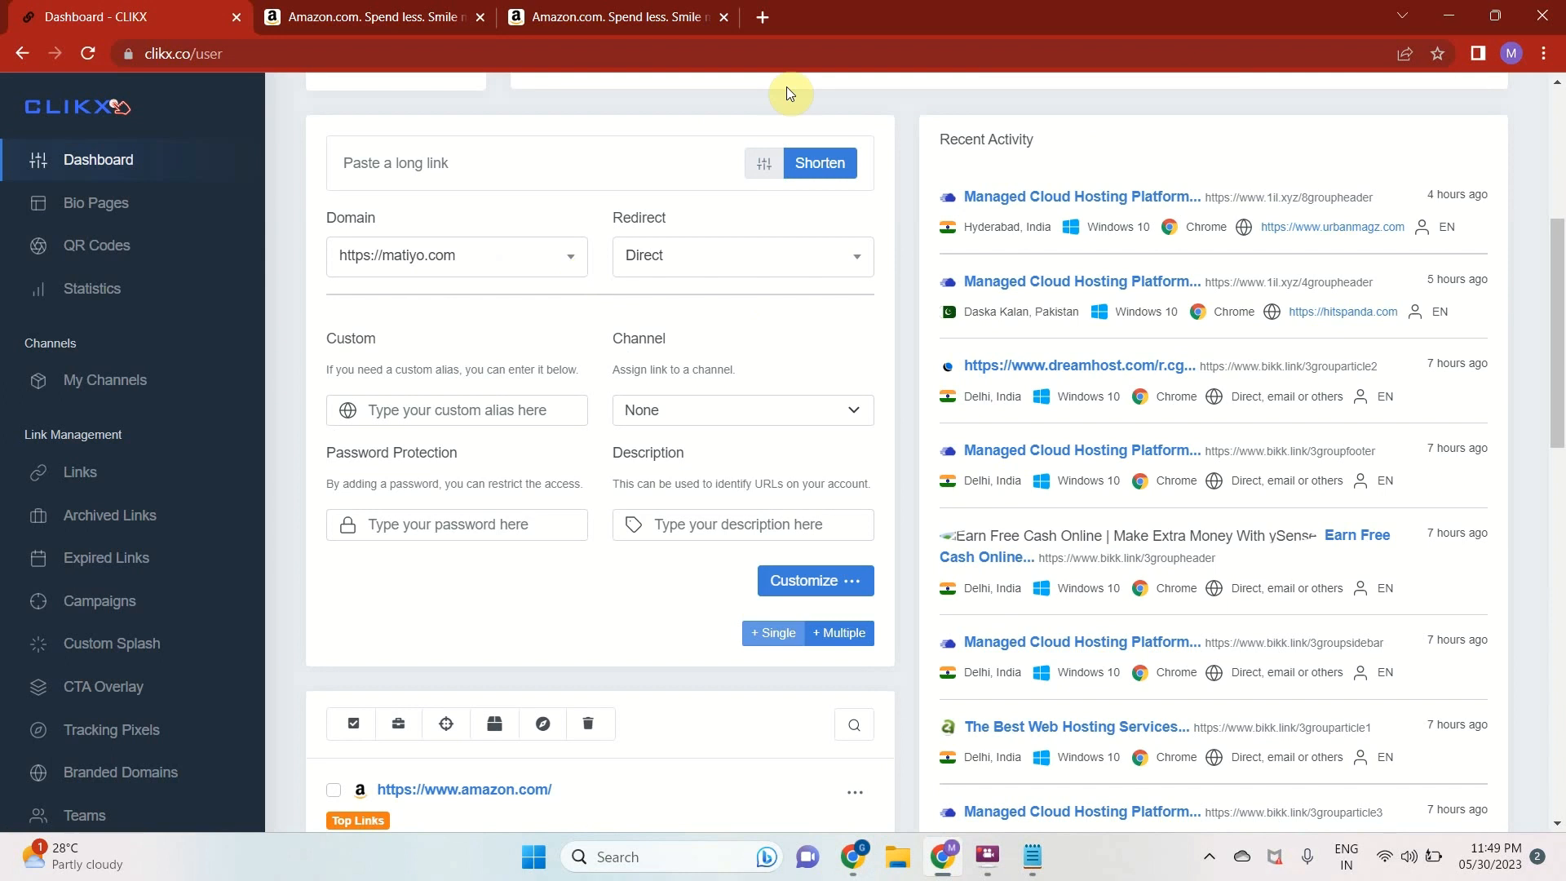
Load netflix.com in the second Amazon browser tab and open its sign-in page
click(594, 8)
scroll(1118, 498, down, 5)
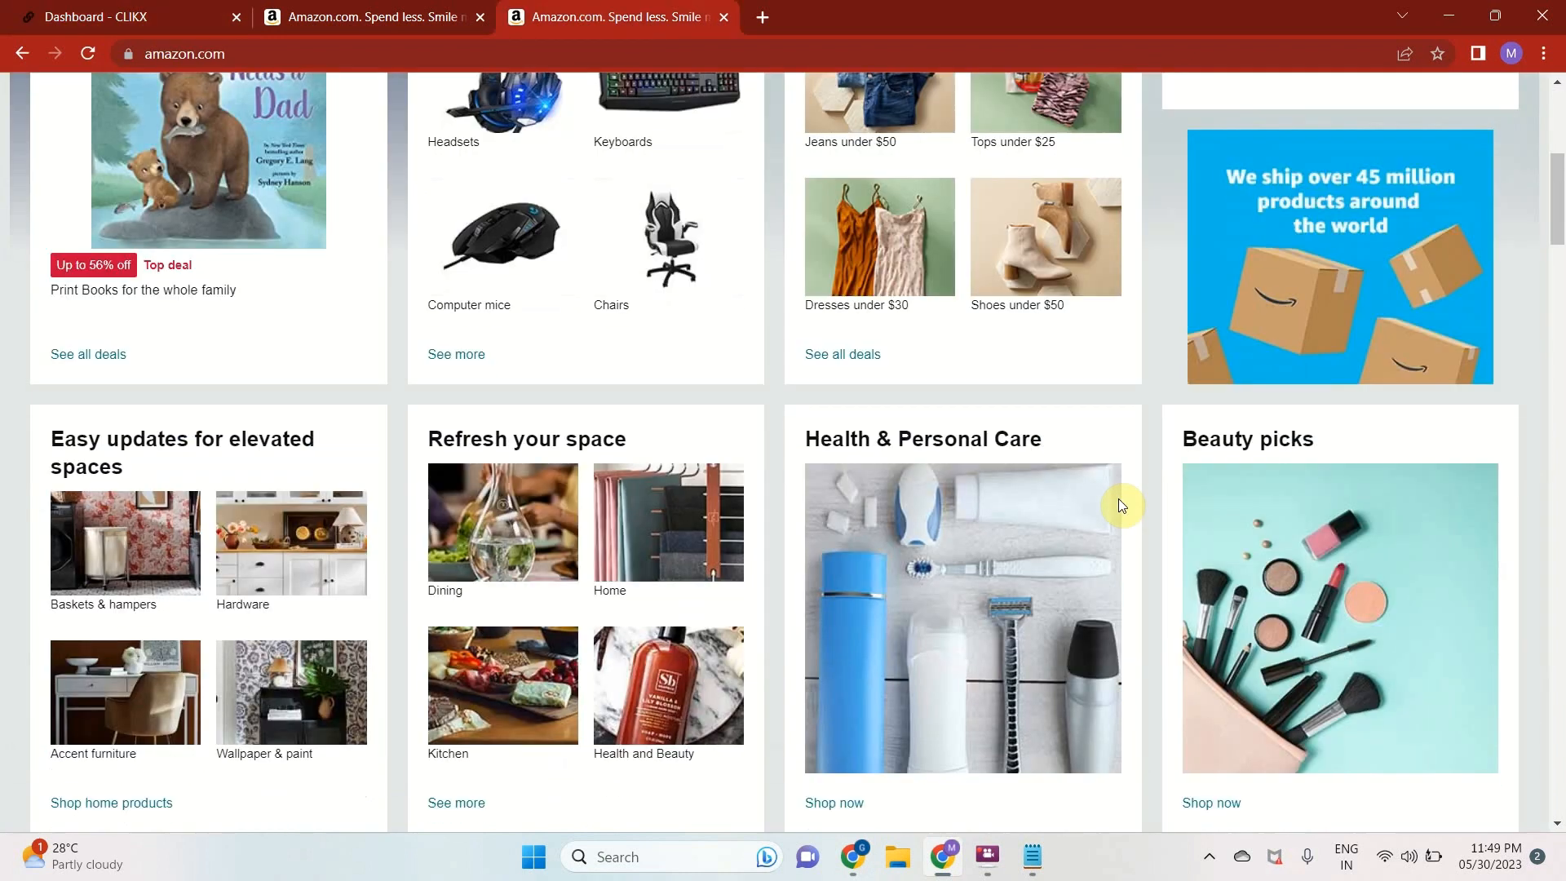
click(480, 54)
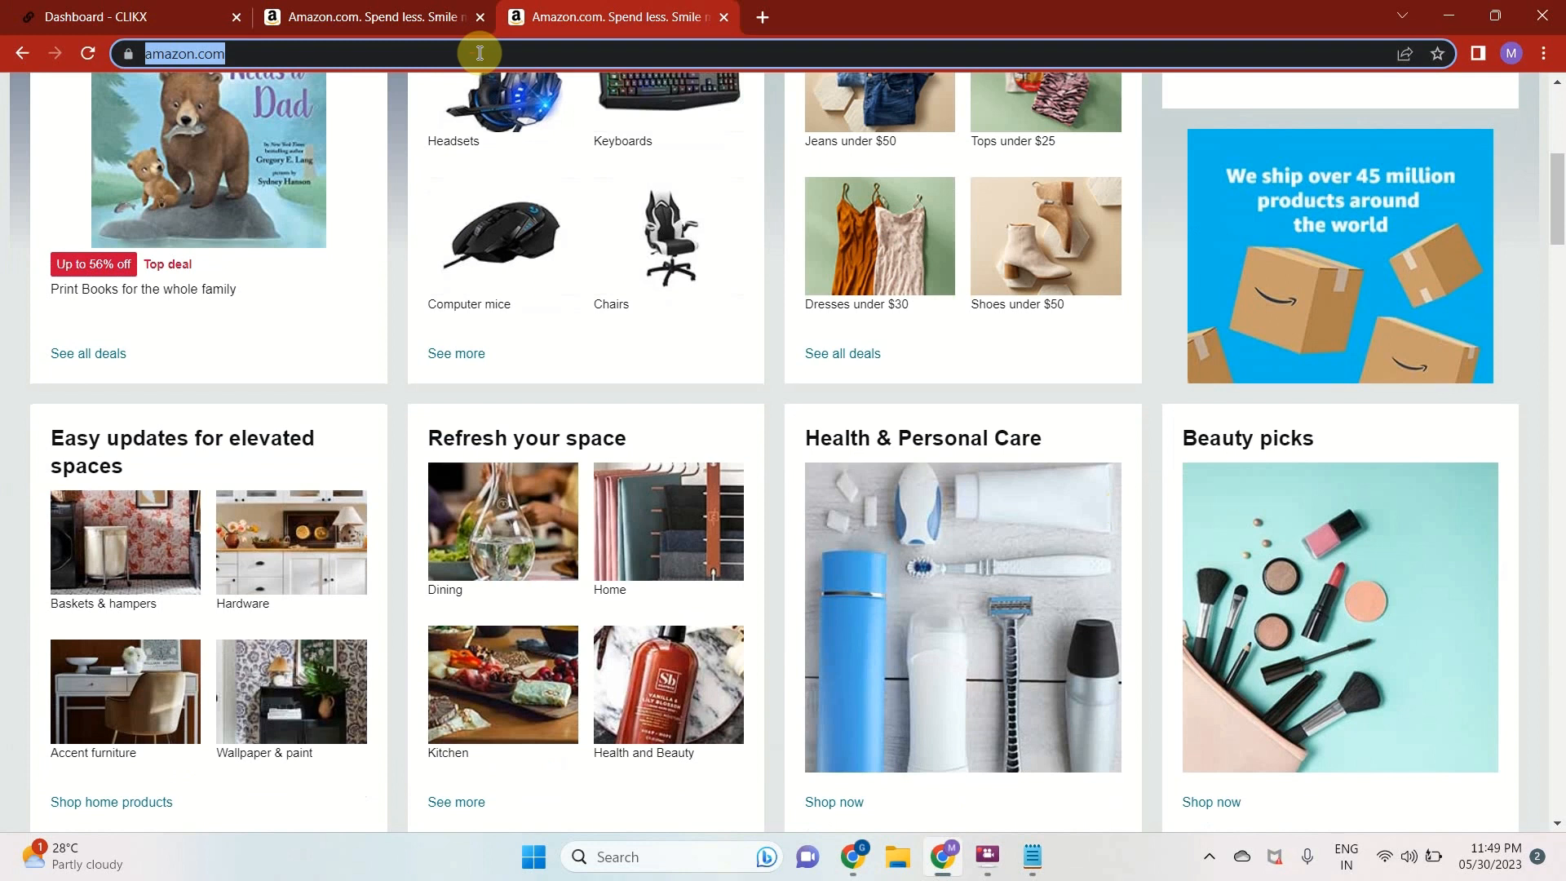
text(net)
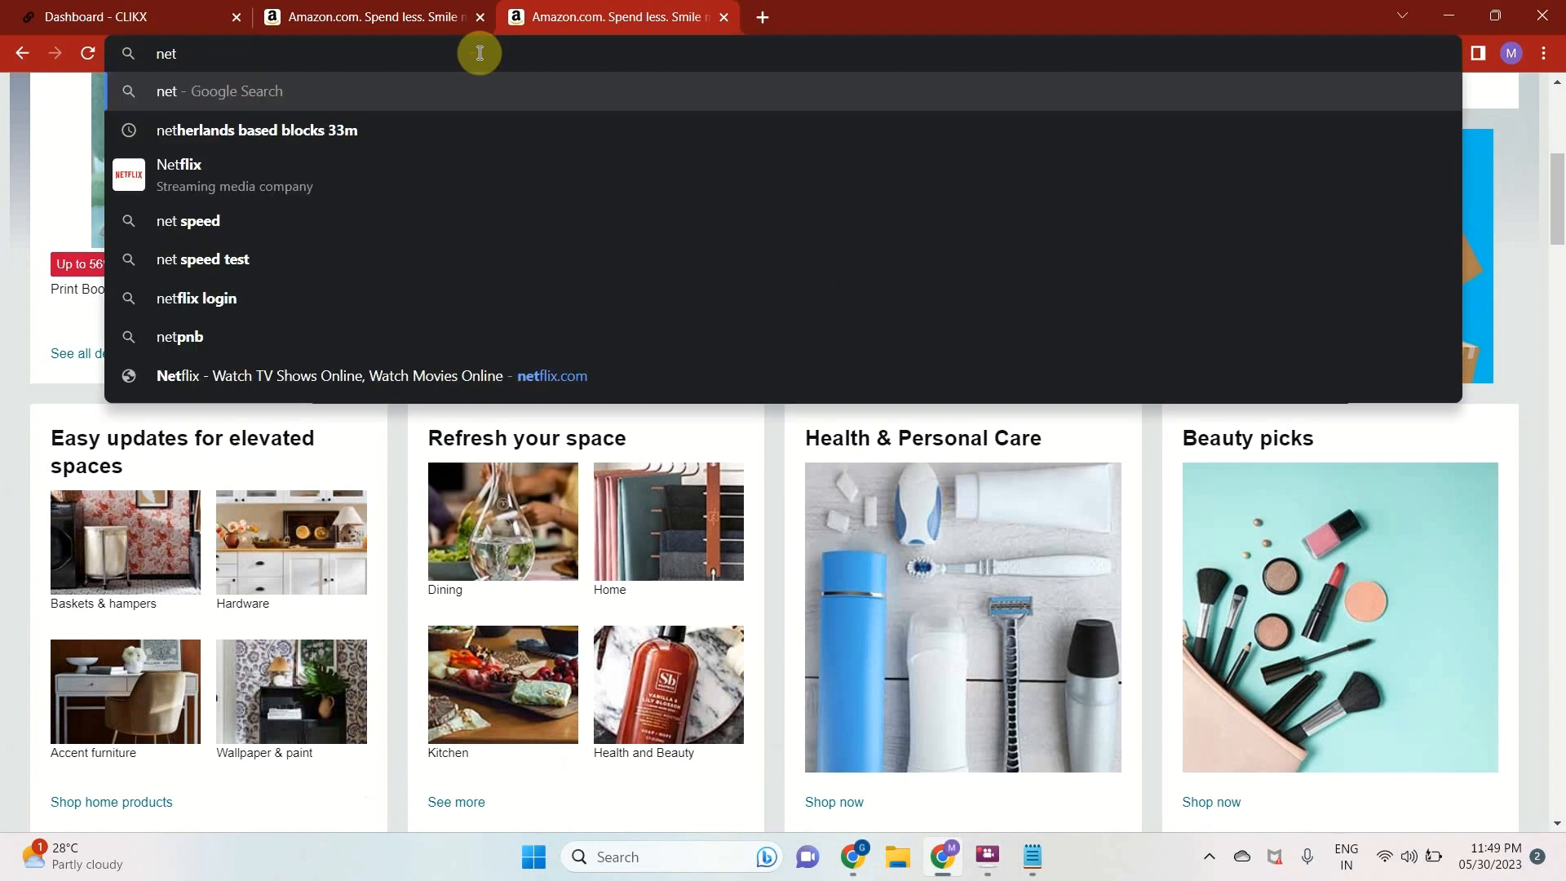
text(flix.co)
key(Return)
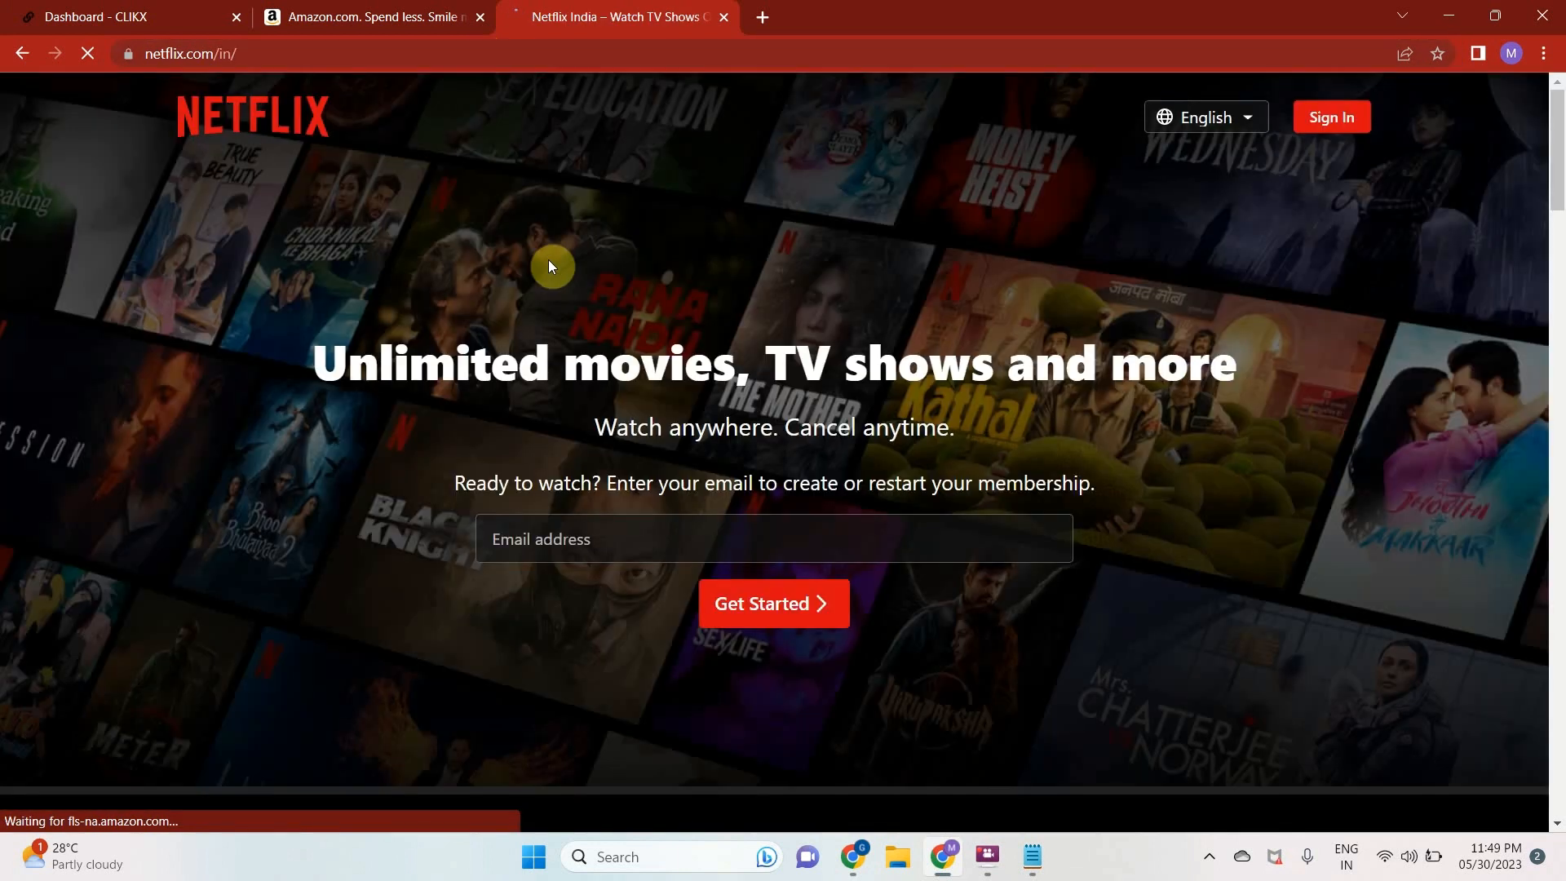
scroll(957, 490, down, 20)
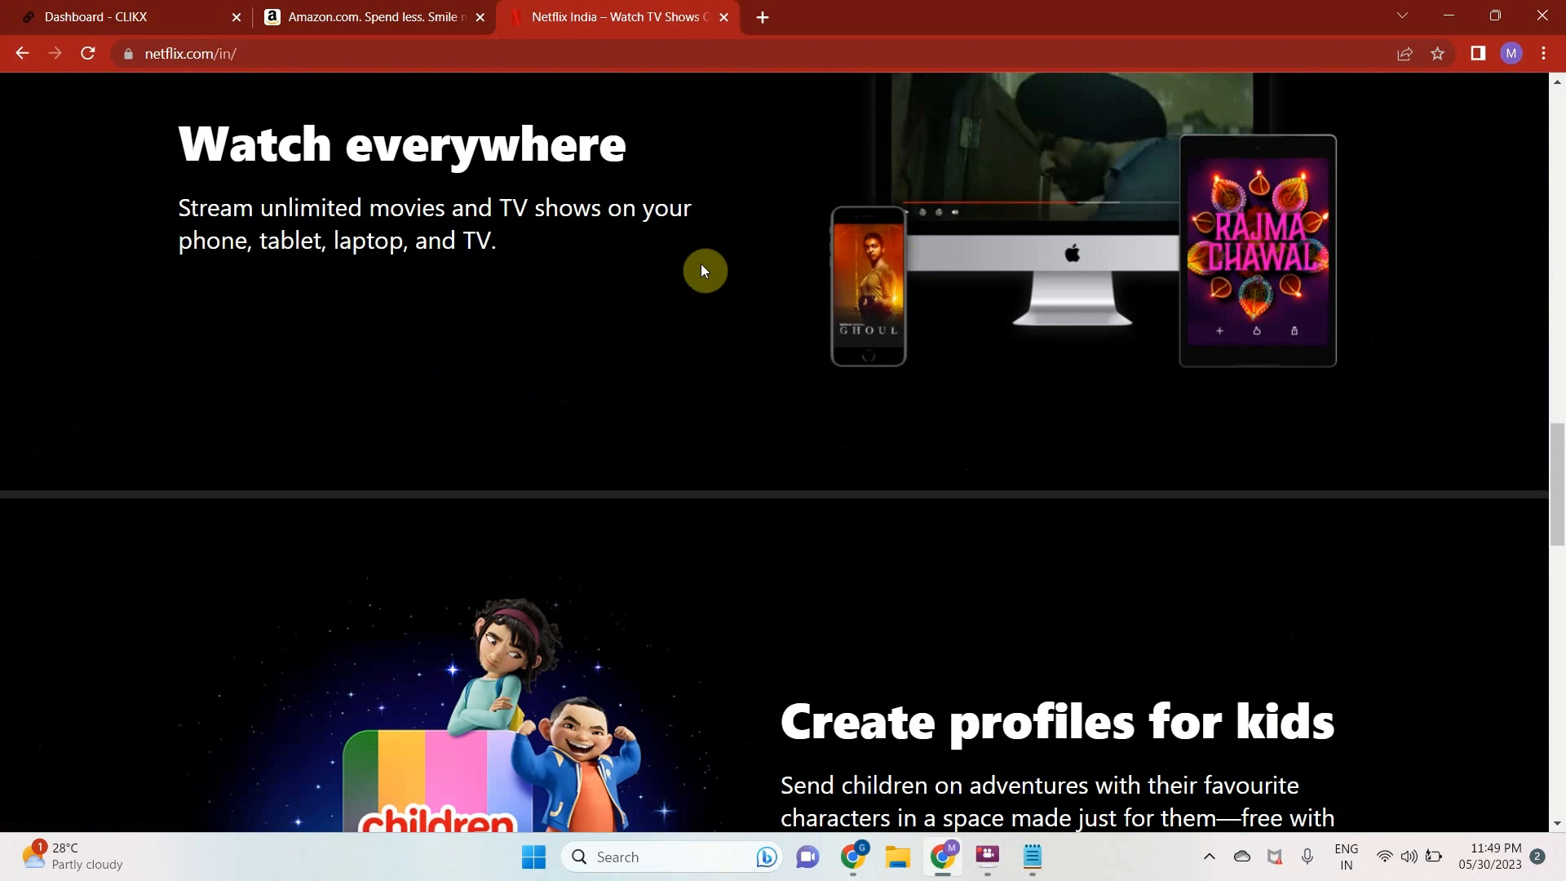
scroll(701, 263, up, 20)
click(1329, 117)
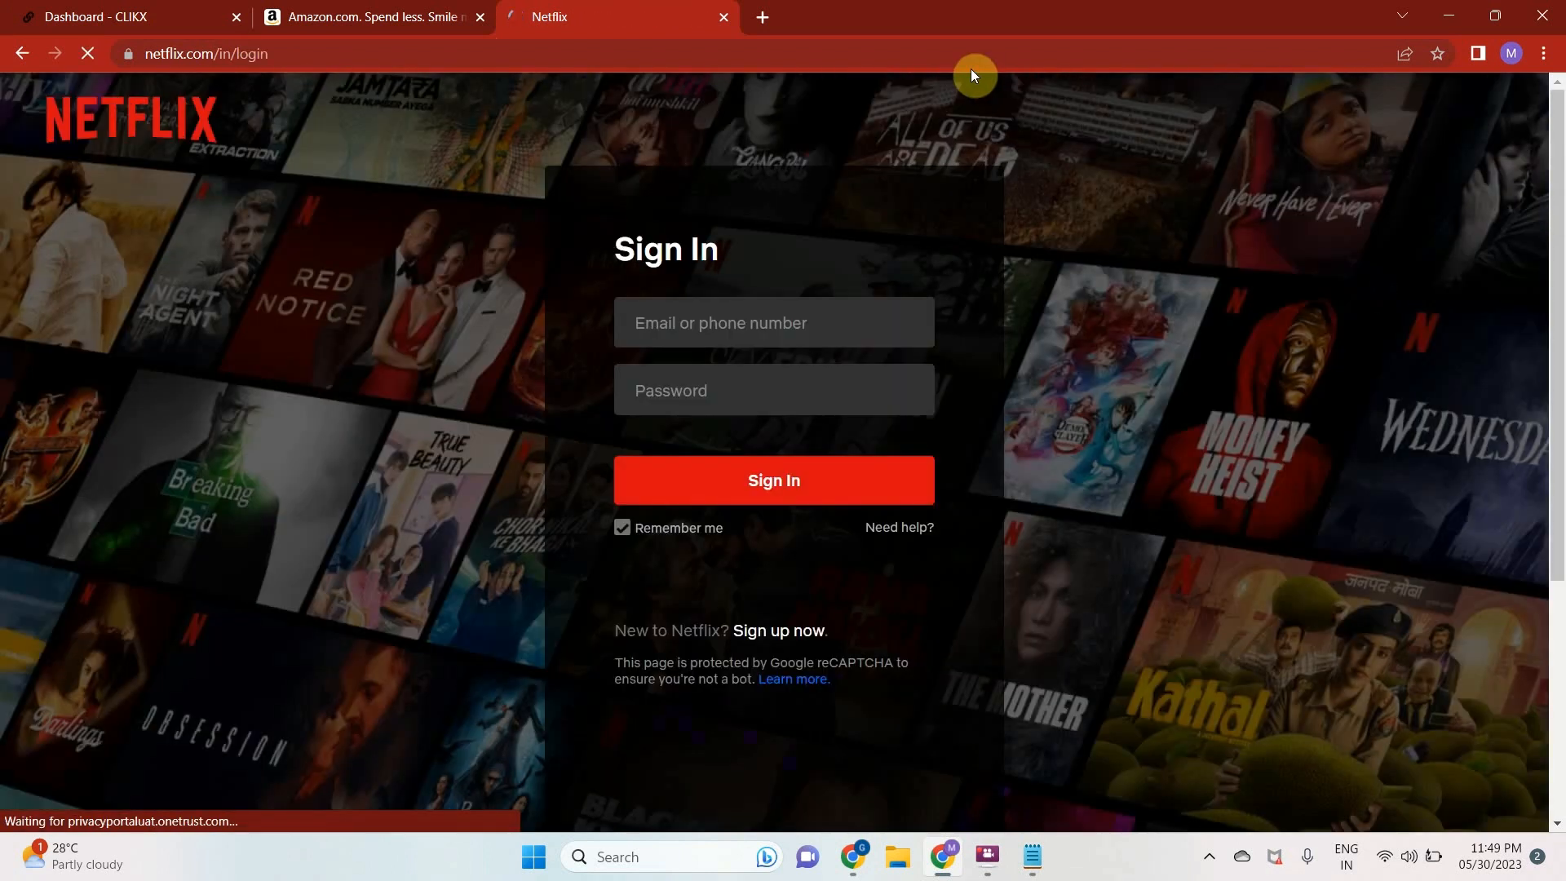
Copy the Netflix sign-in page's address and paste it as the long link in the CLIKX dashboard's shortener
click(832, 54)
key(ctrl+c)
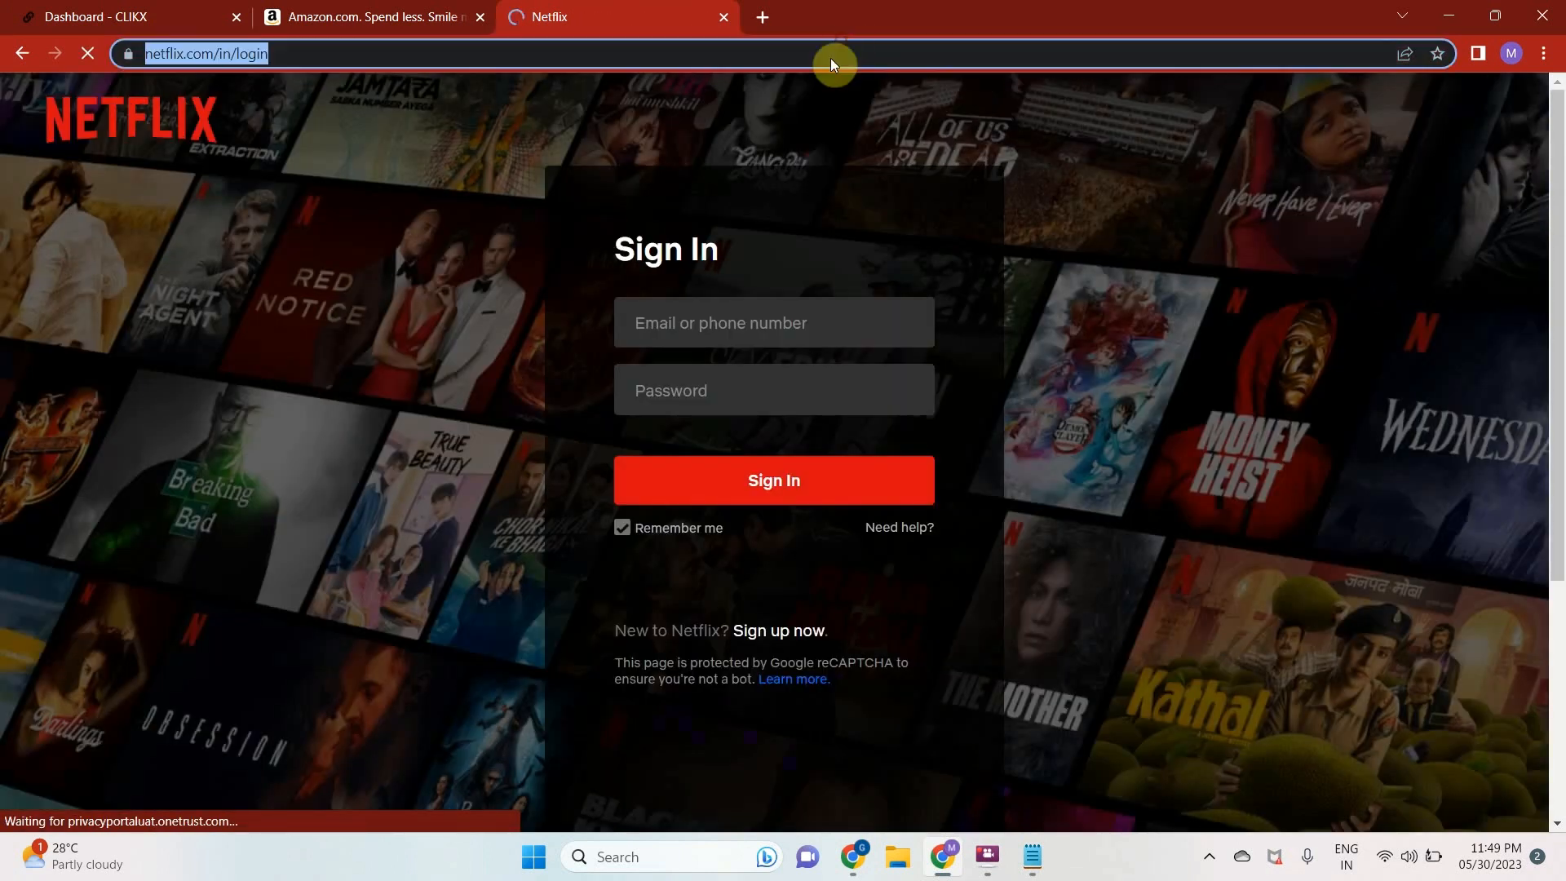
click(354, 26)
click(110, 16)
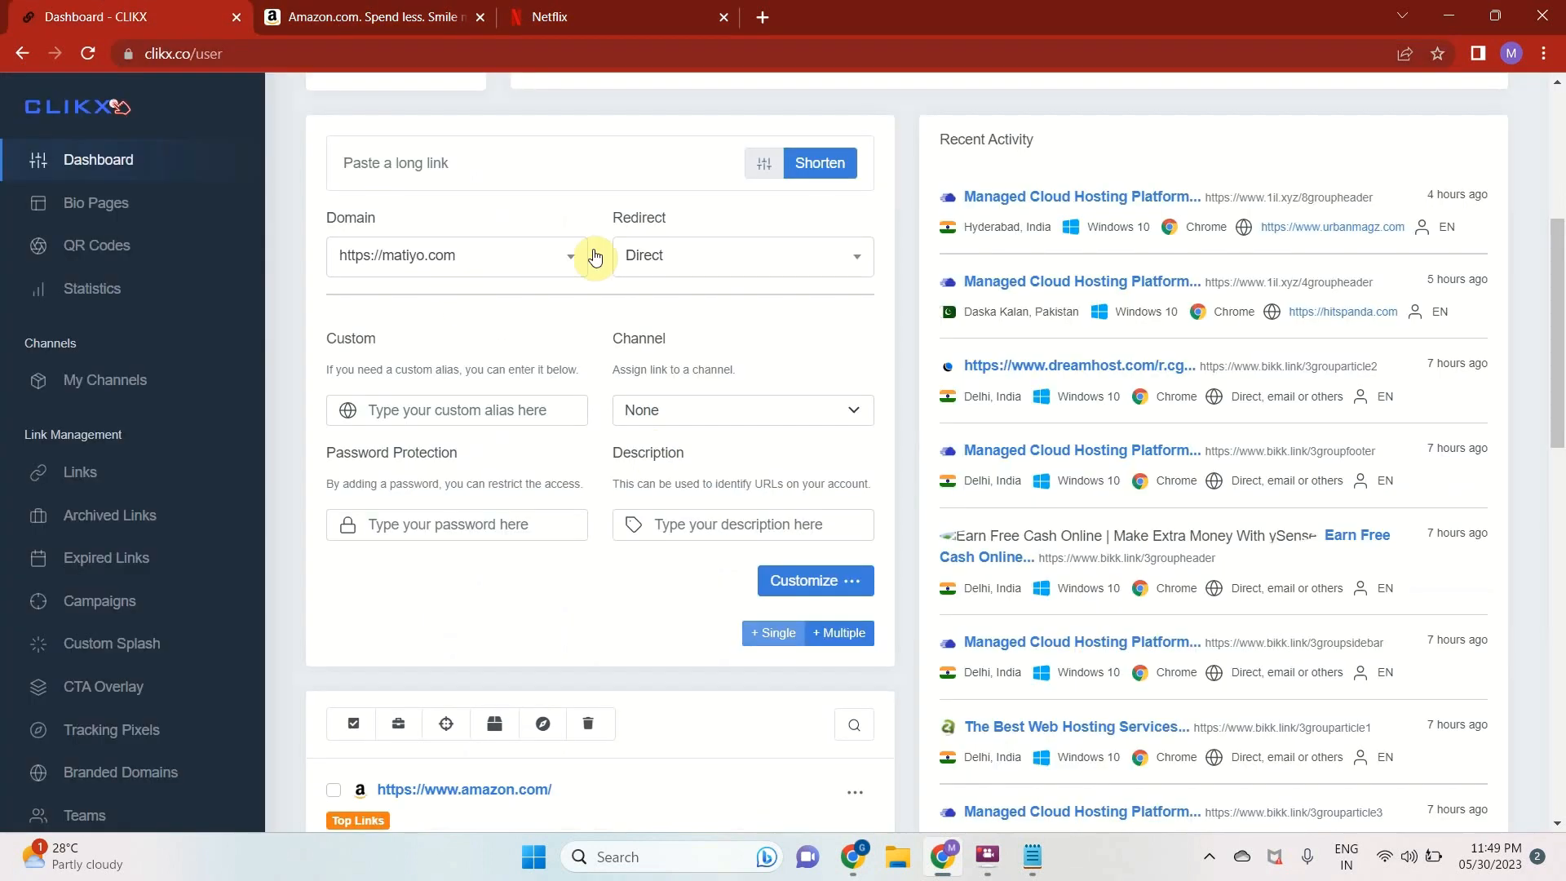
click(555, 179)
key(ctrl+v)
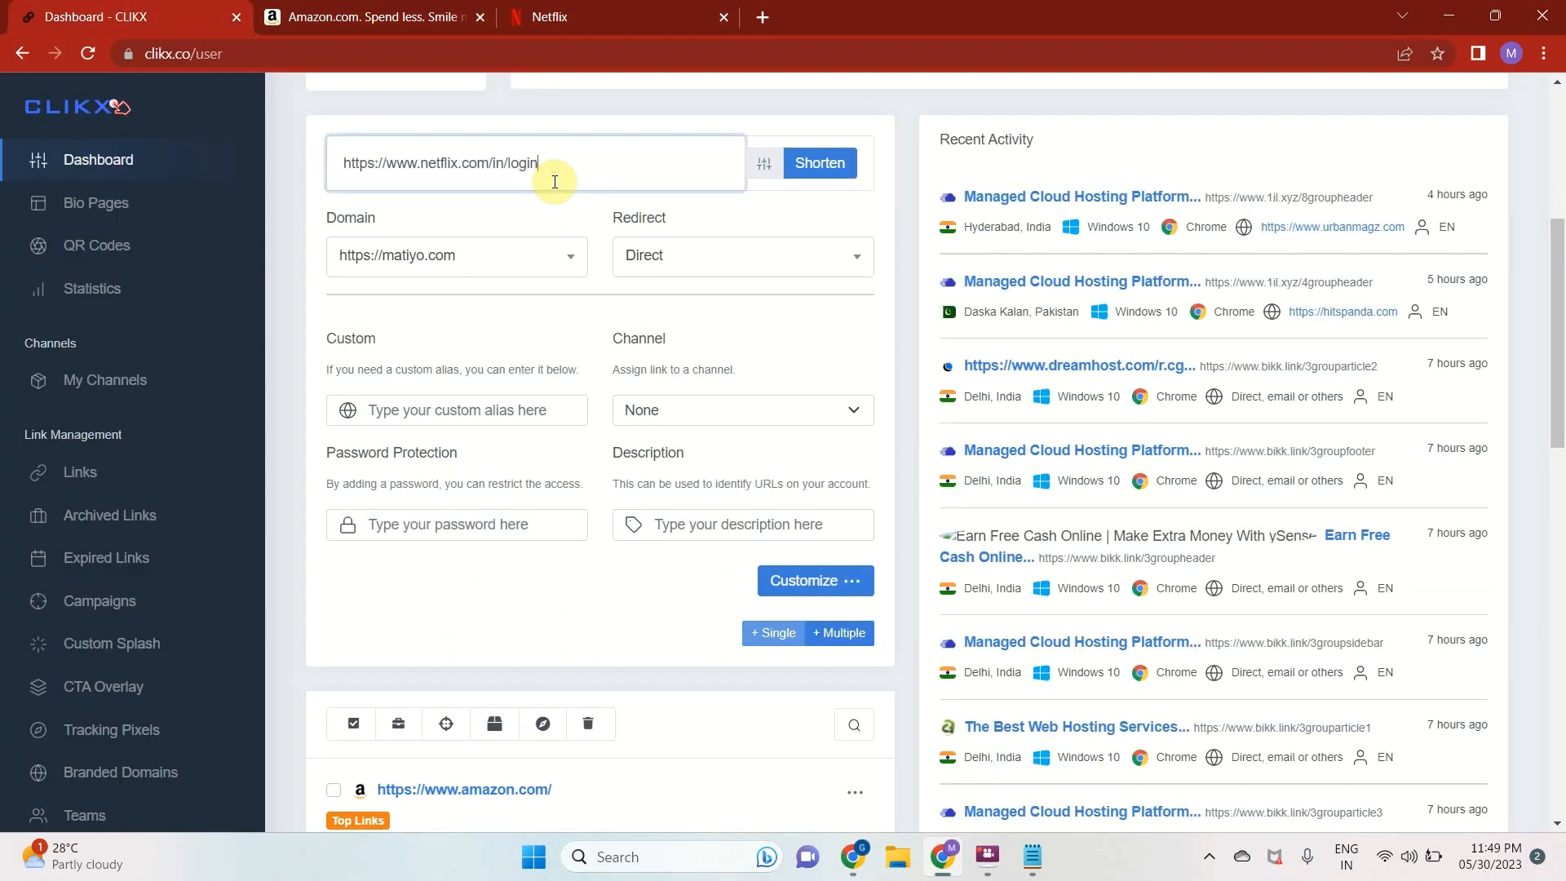
click(447, 410)
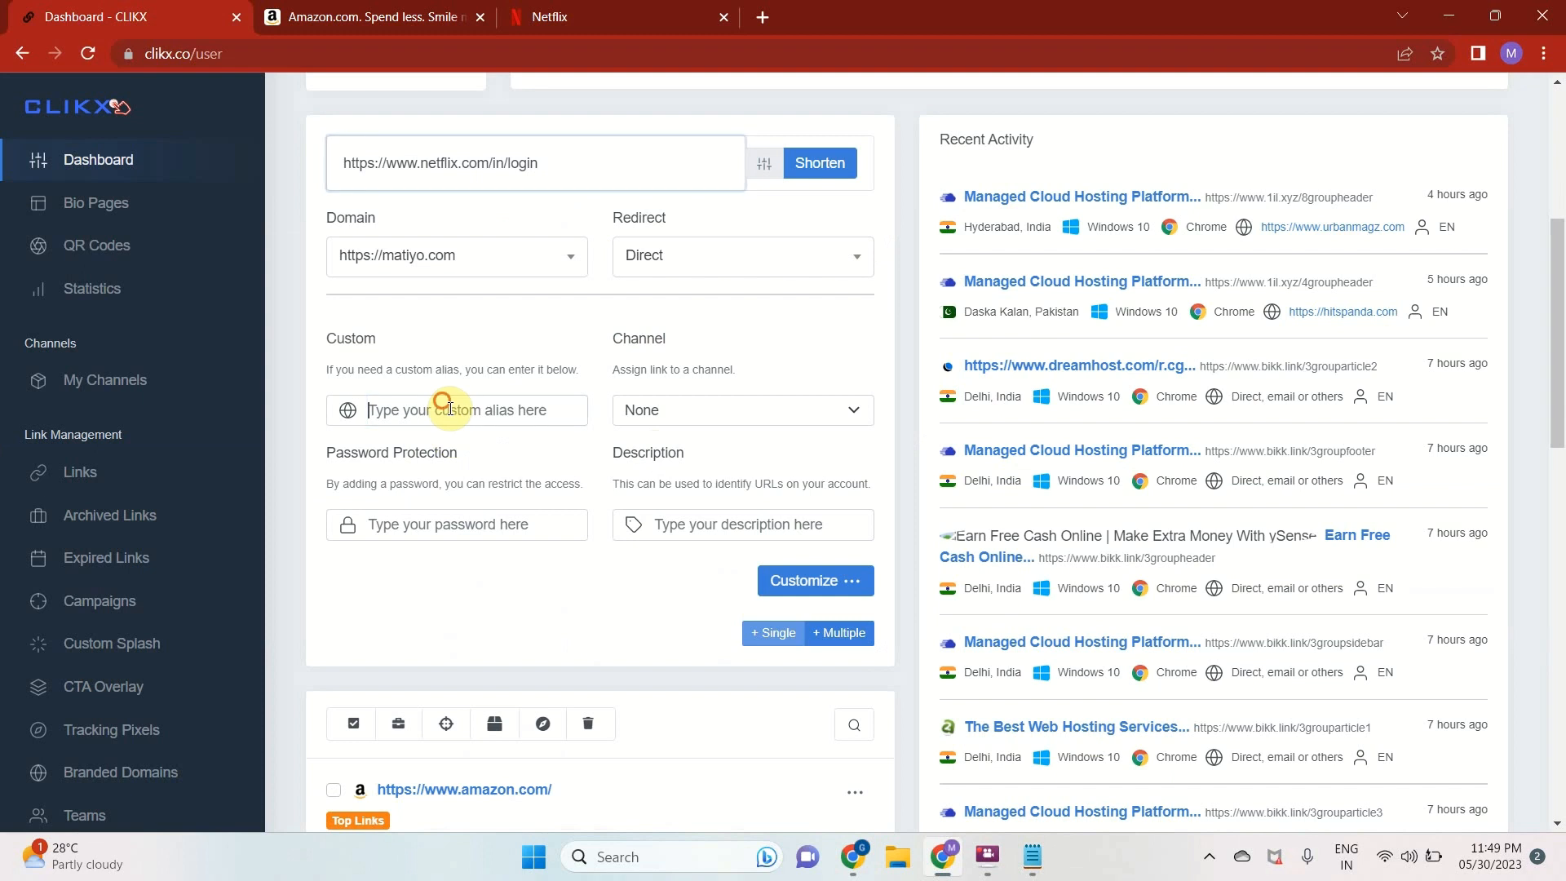
text(ddfdfd)
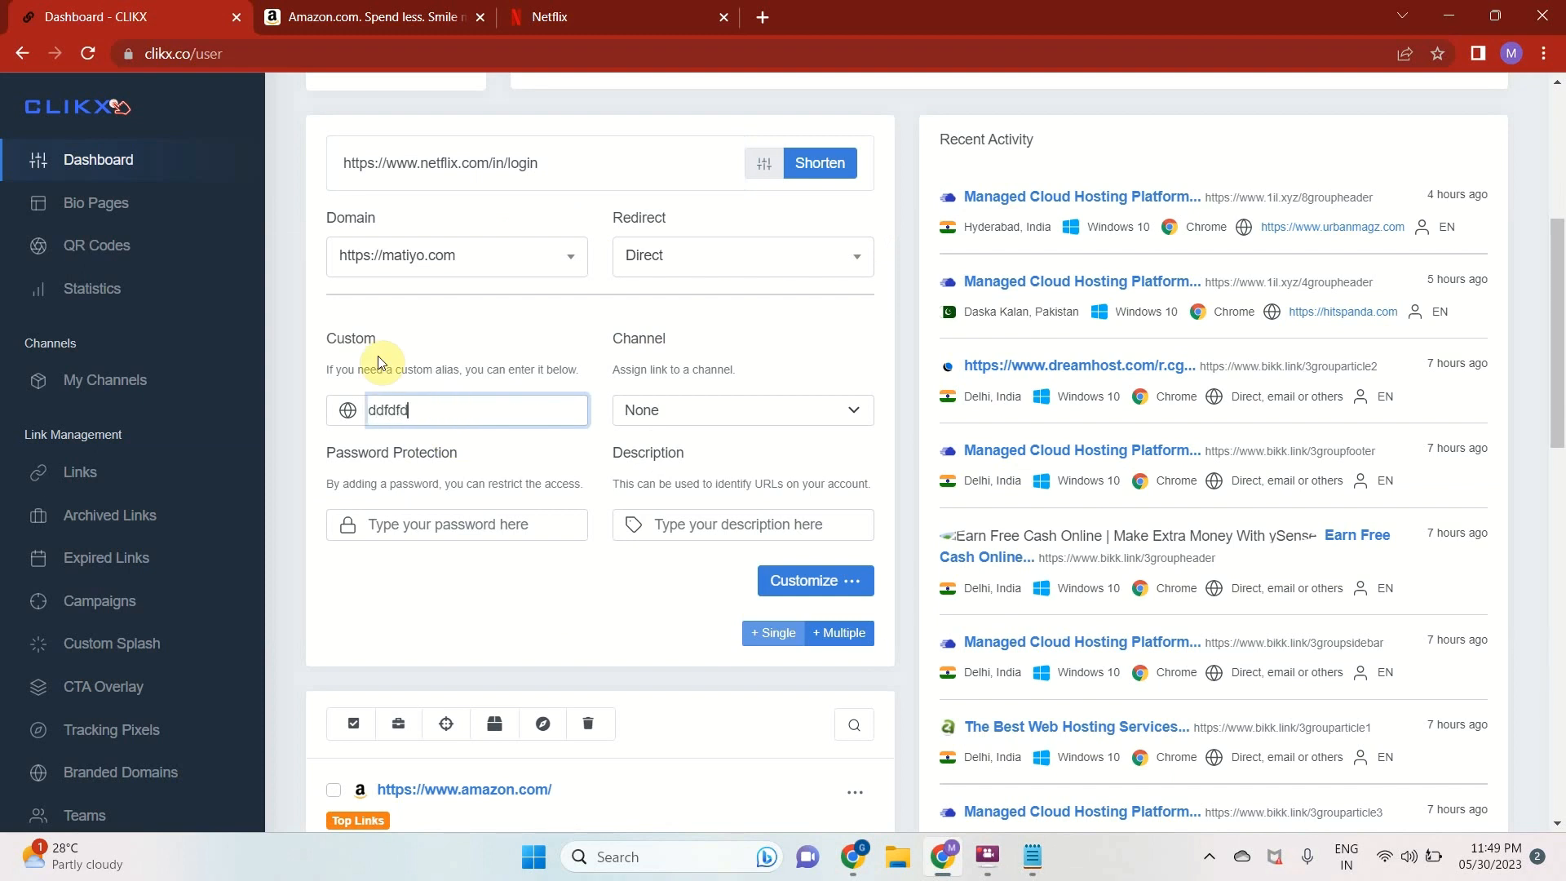
key(BackSpace)
key(BackSpace)
key(BackSpace)
key(BackSpace)
key(BackSpace)
key(BackSpace)
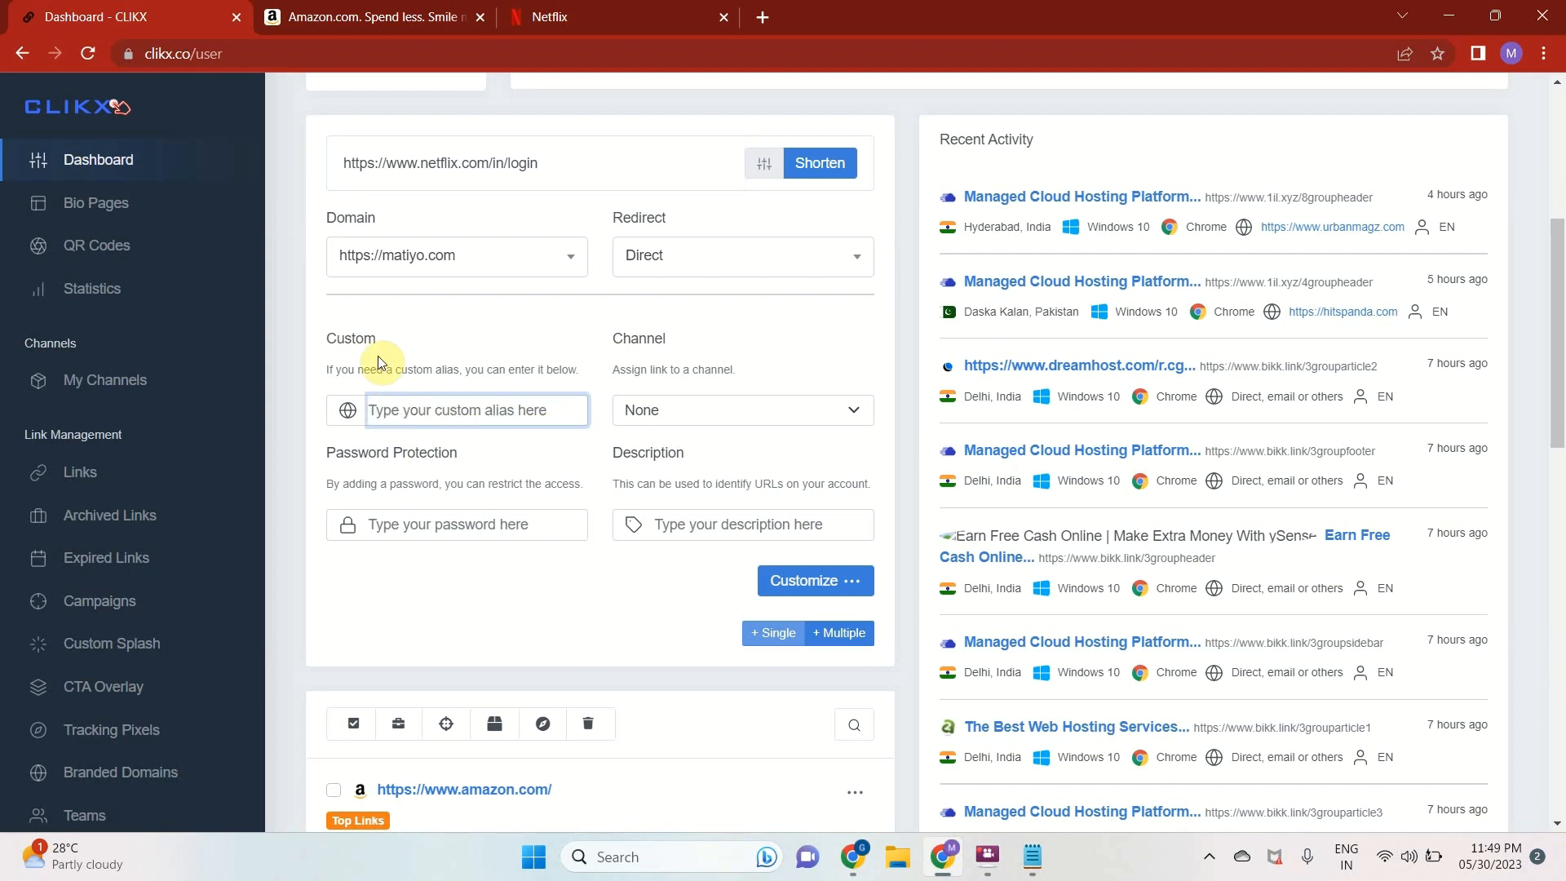
Shorten the Netflix link with the matiyo.com domain, copy the short link and close its info dialog
click(823, 178)
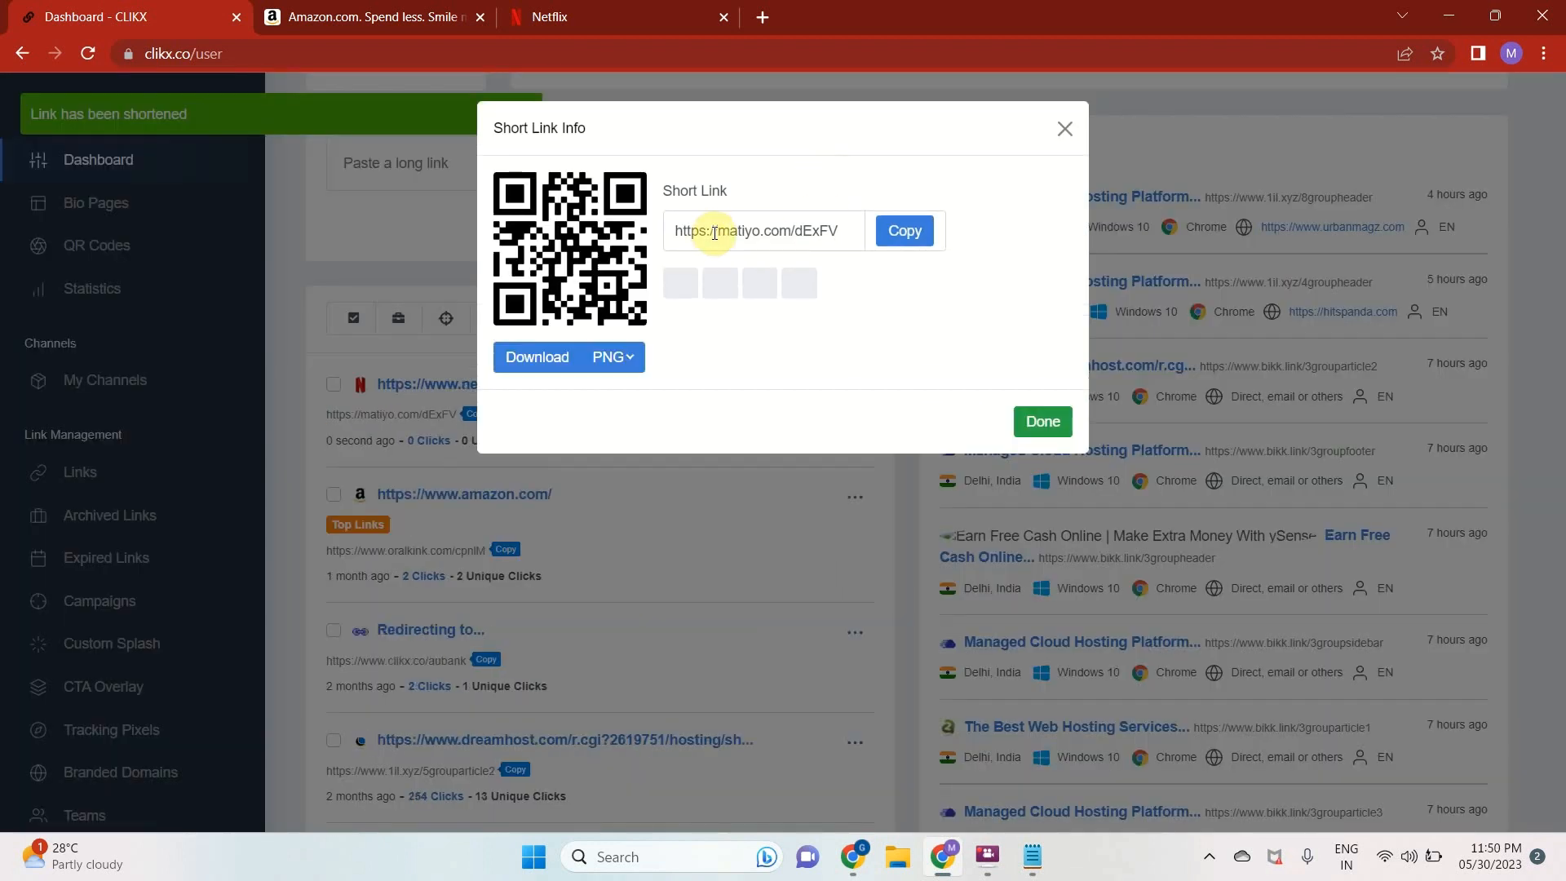
drag(707, 231, 840, 231)
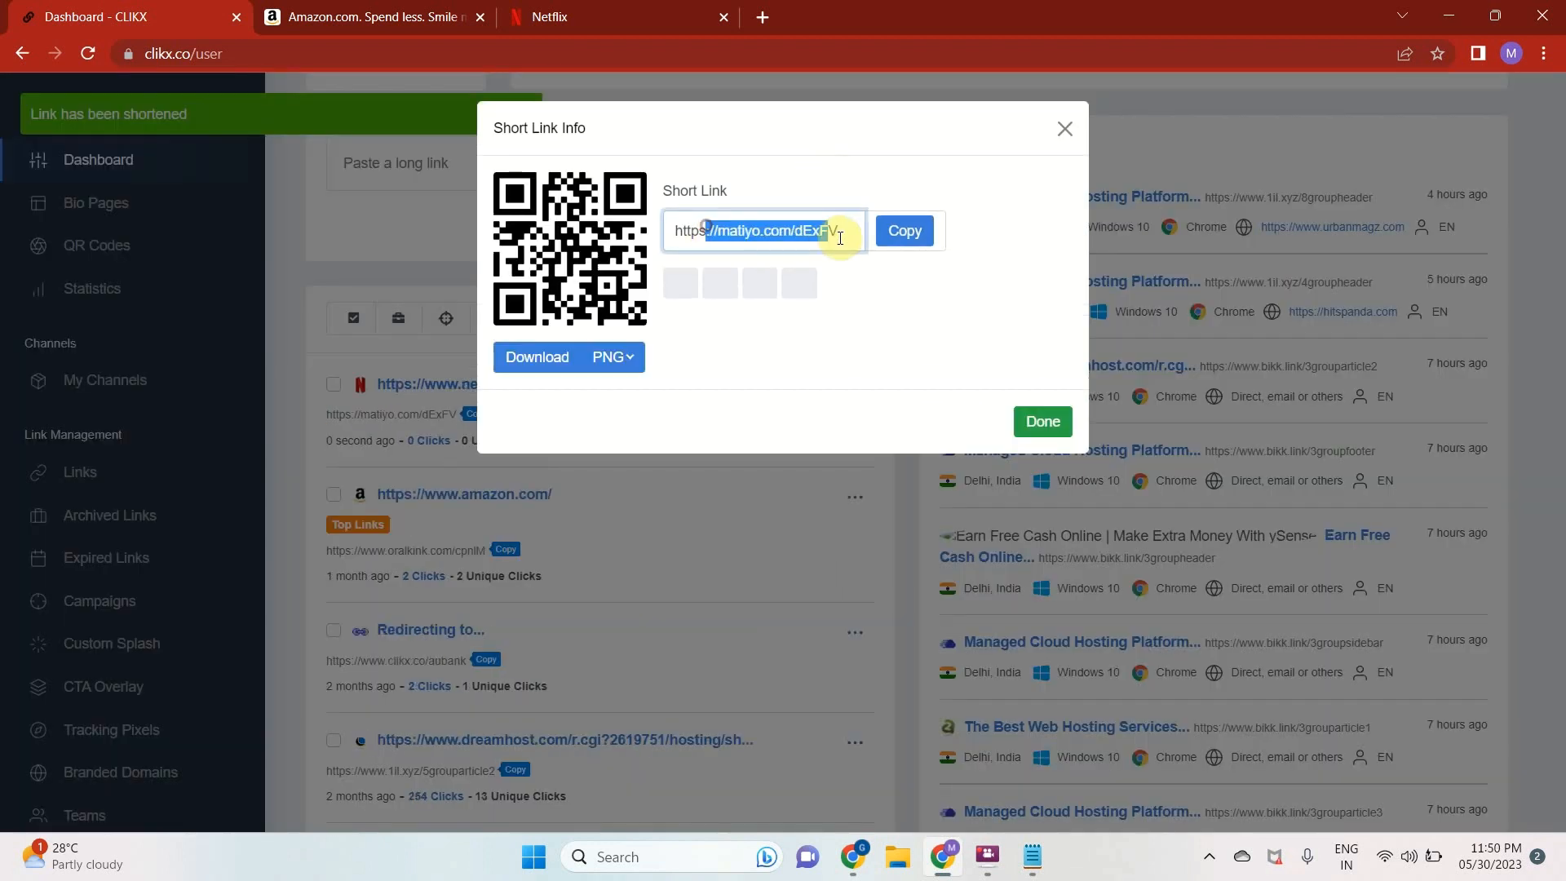
click(902, 235)
click(1042, 420)
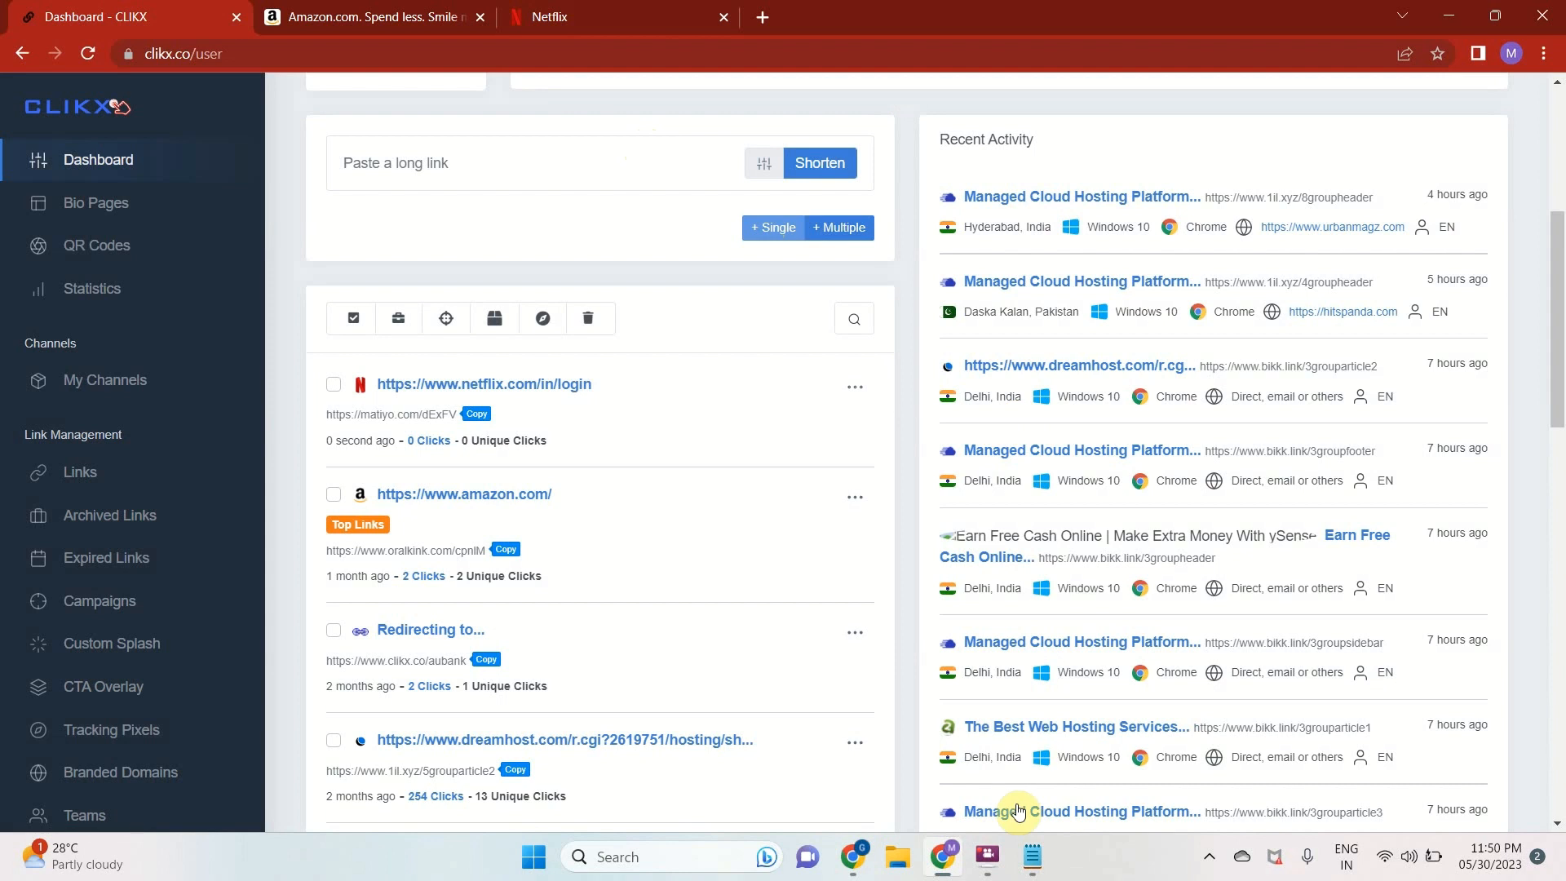
Open the copied matiyo.com short link in a guest browser window, check the address it redirects to, and close the window
click(1511, 53)
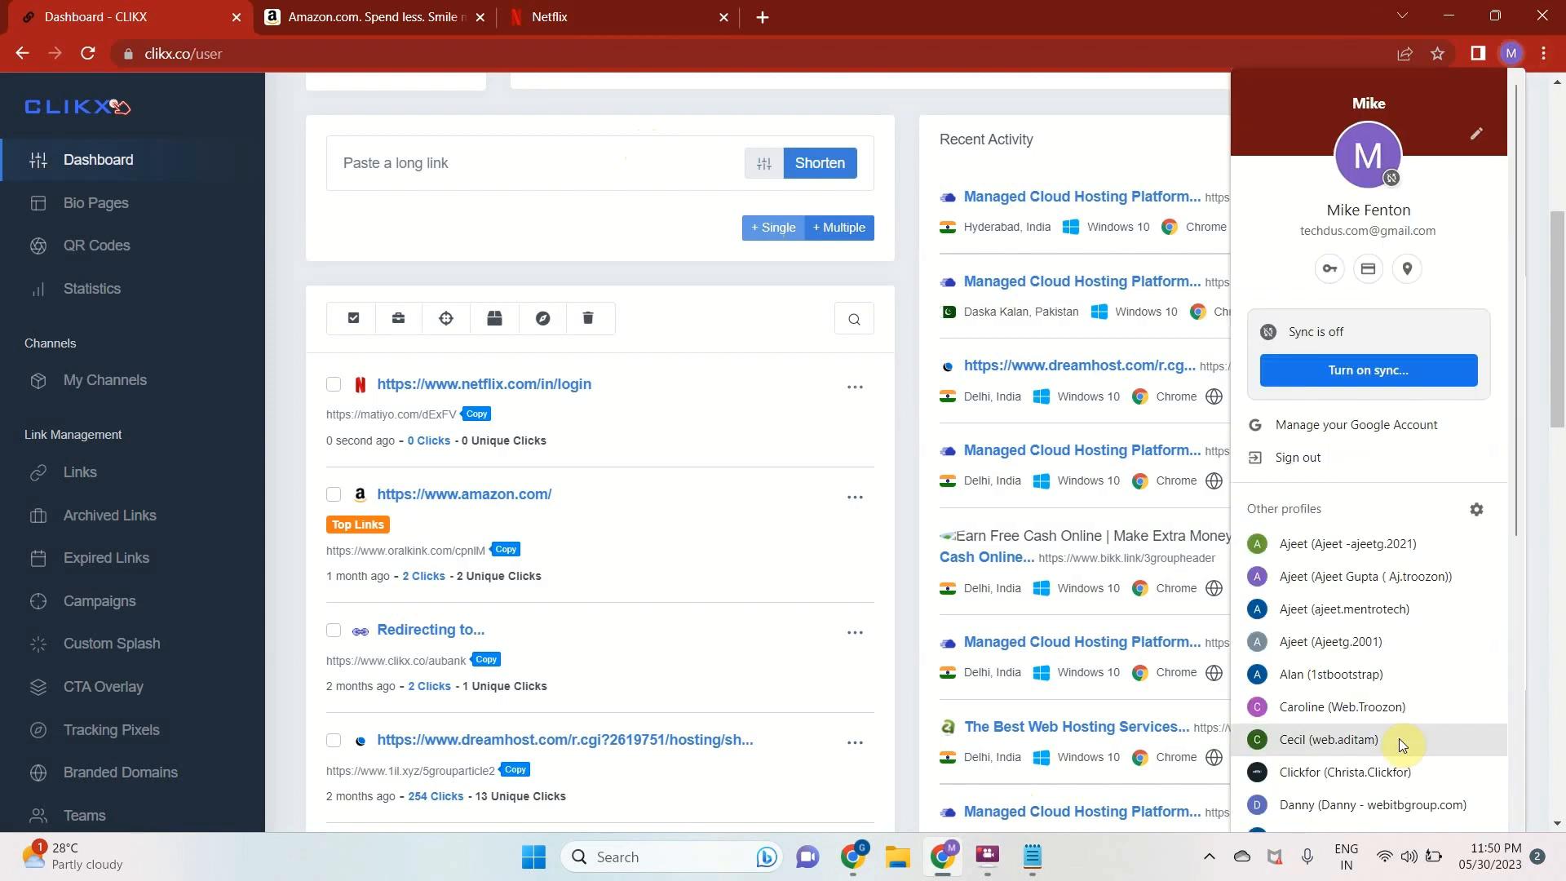
scroll(1340, 760, down, 5)
click(1294, 788)
key(ctrl+v)
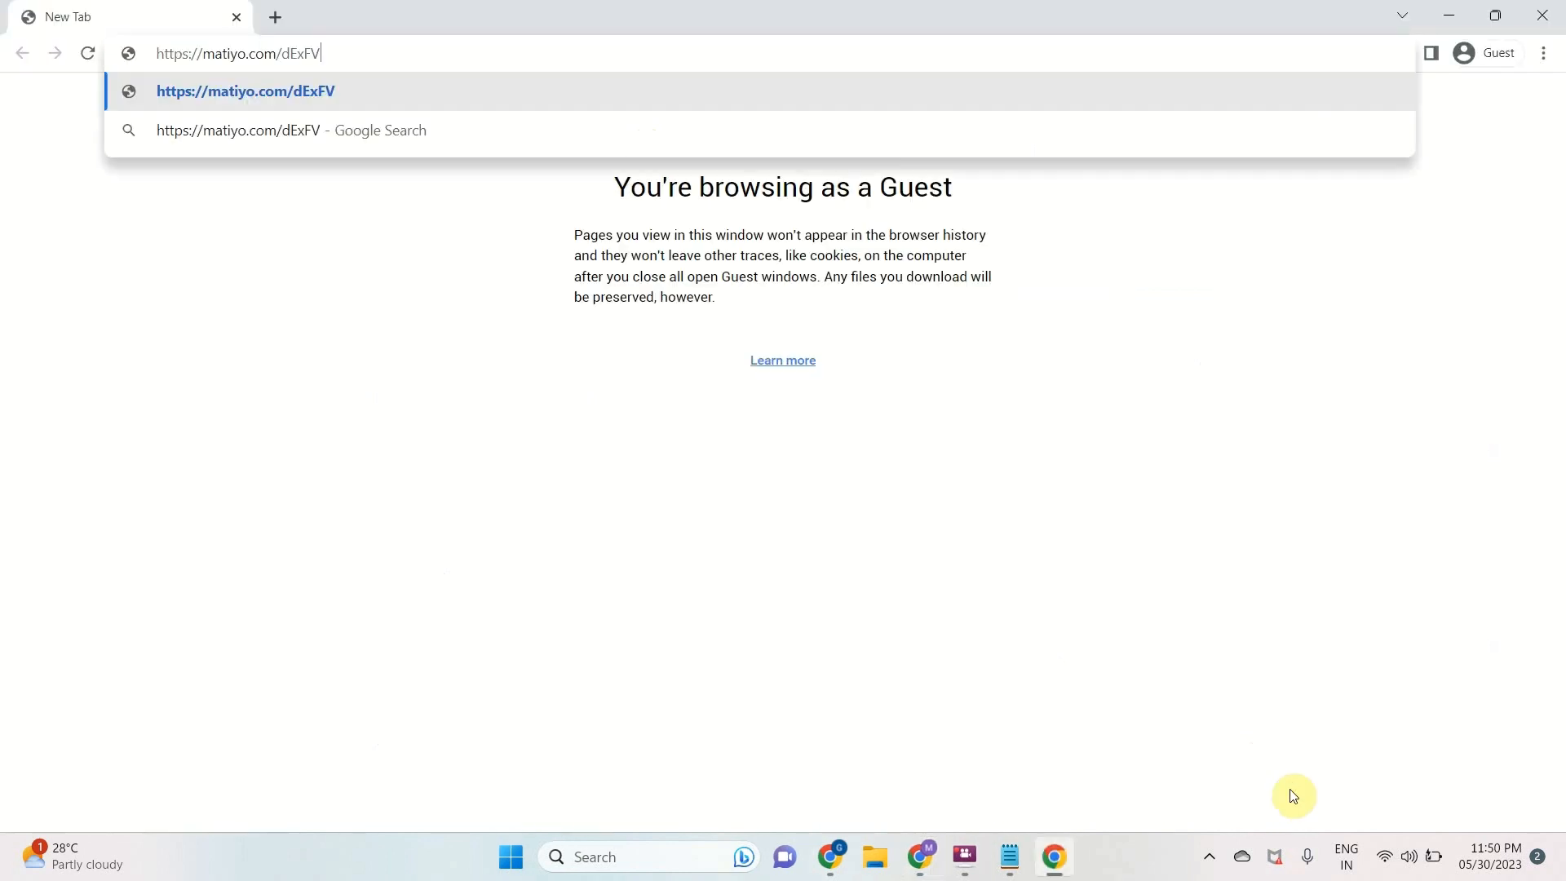
key(Return)
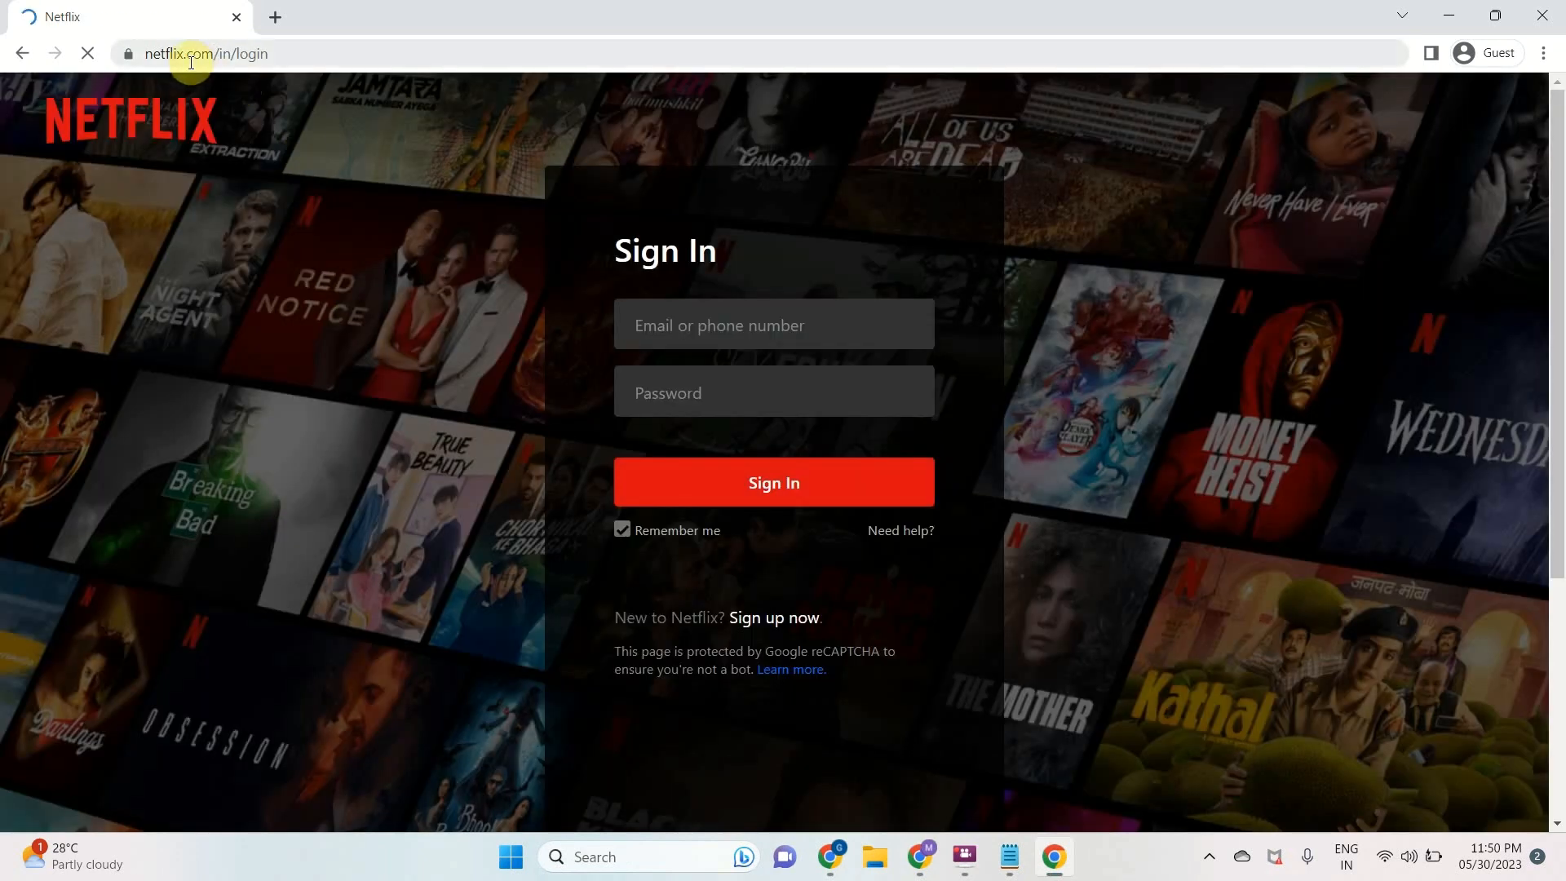
click(176, 54)
drag(257, 54, 345, 54)
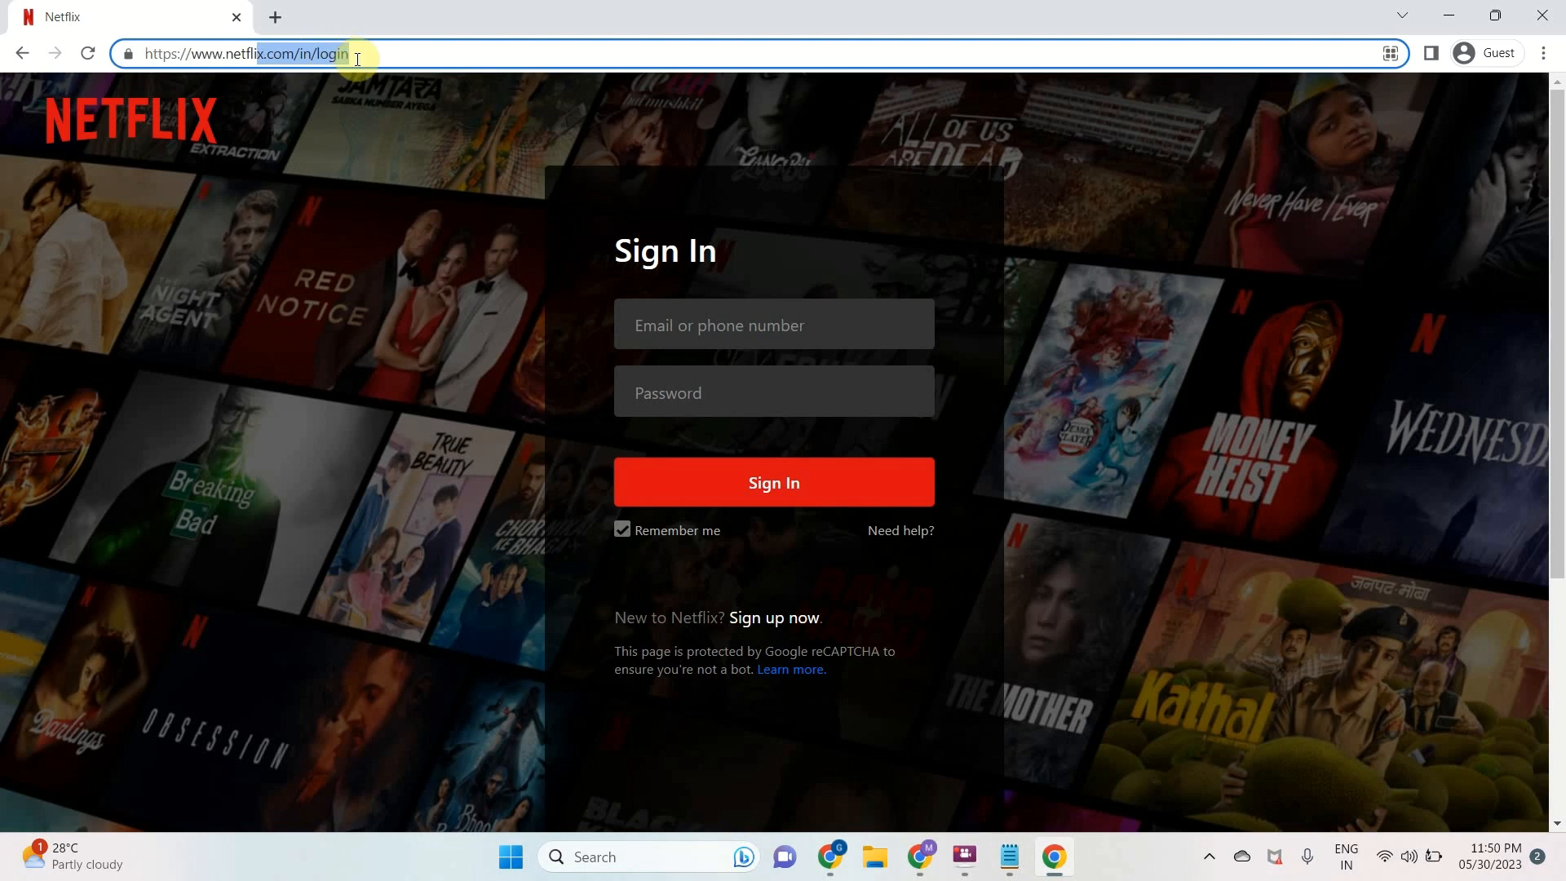
click(1542, 18)
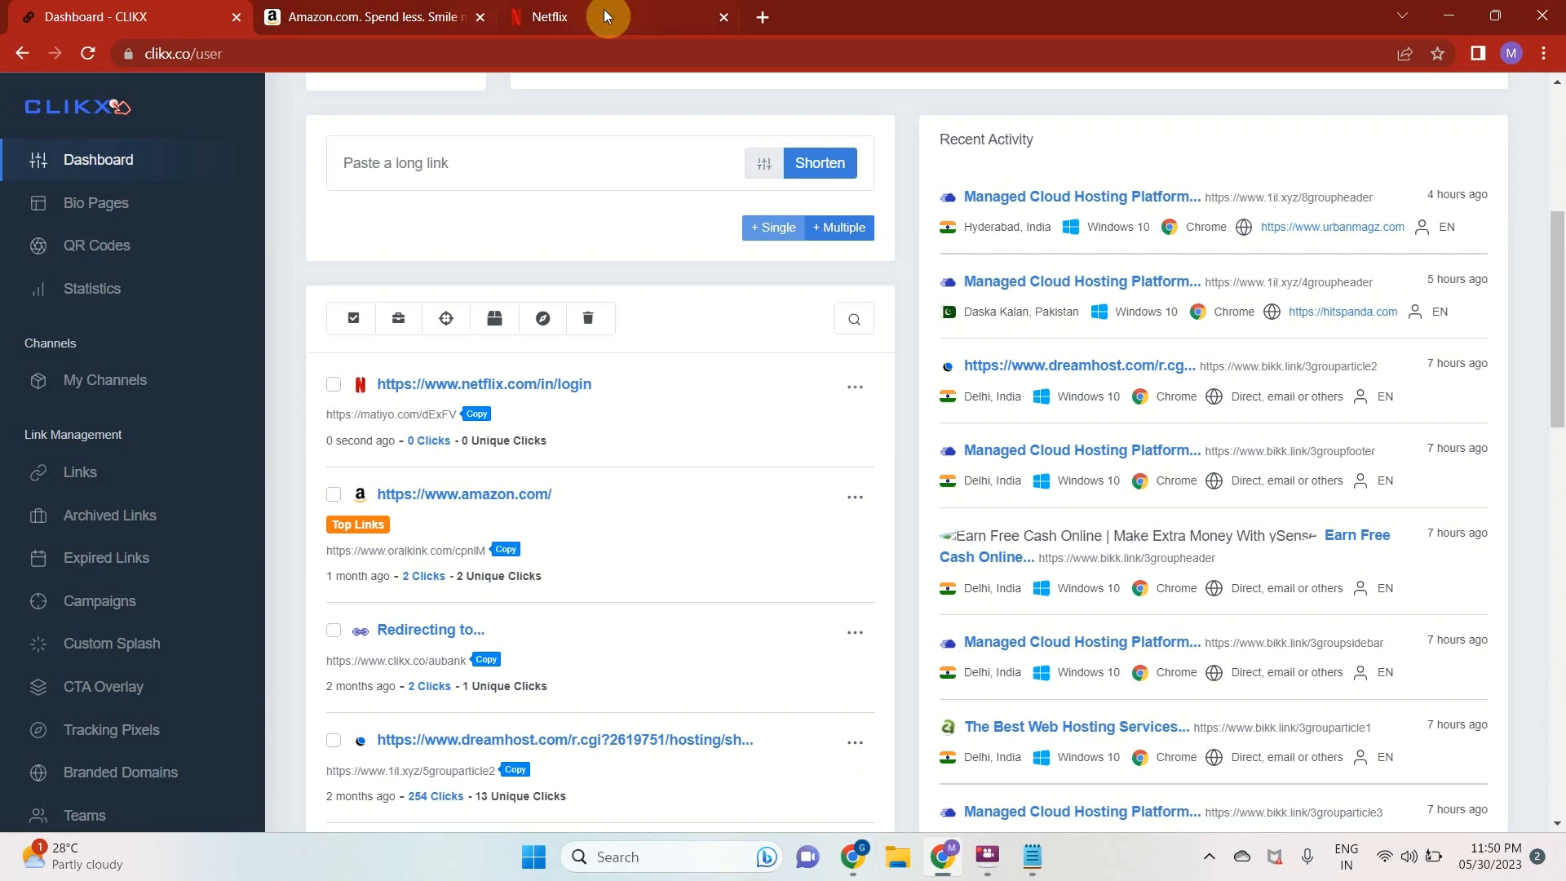
Open clikx.net in a new tab and look over the homepage as far as the pricing section
click(762, 23)
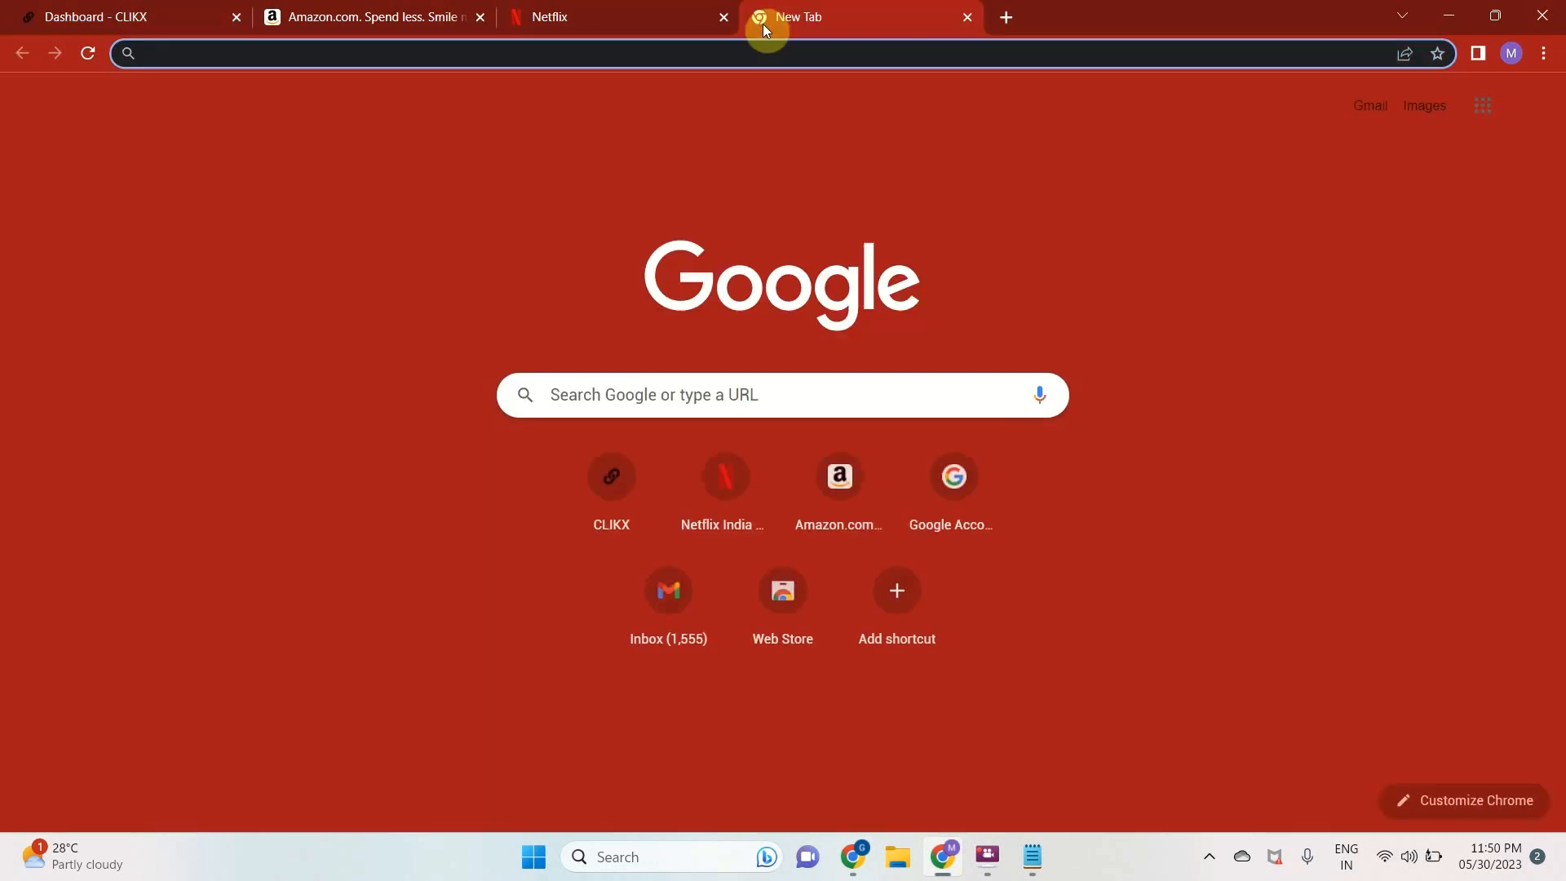
text(clikx.net)
key(Return)
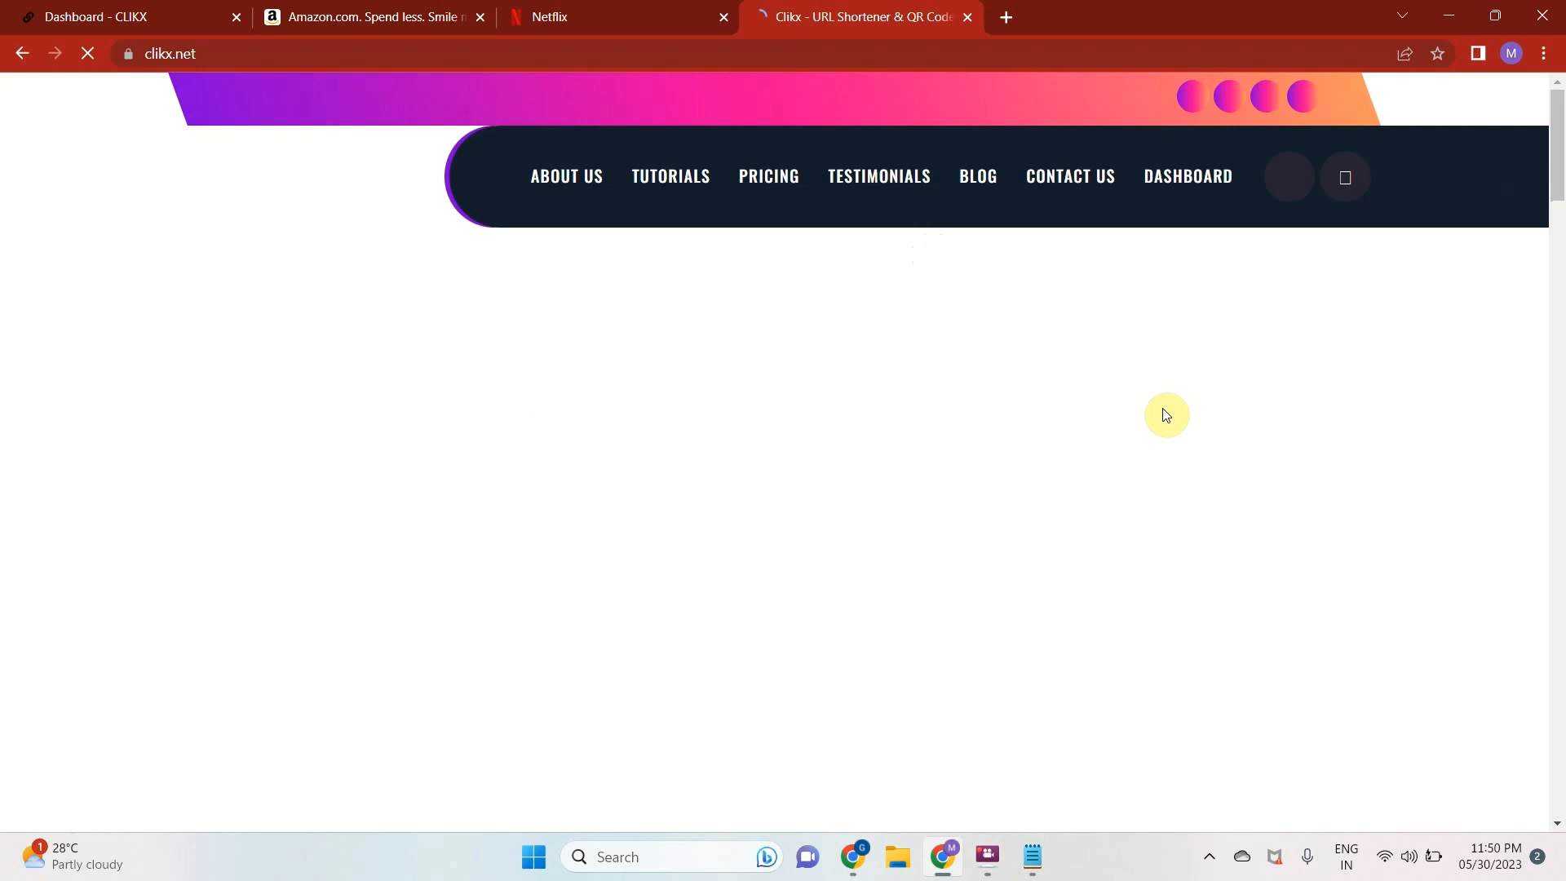
scroll(1149, 688, down, 6)
scroll(1149, 688, down, 10)
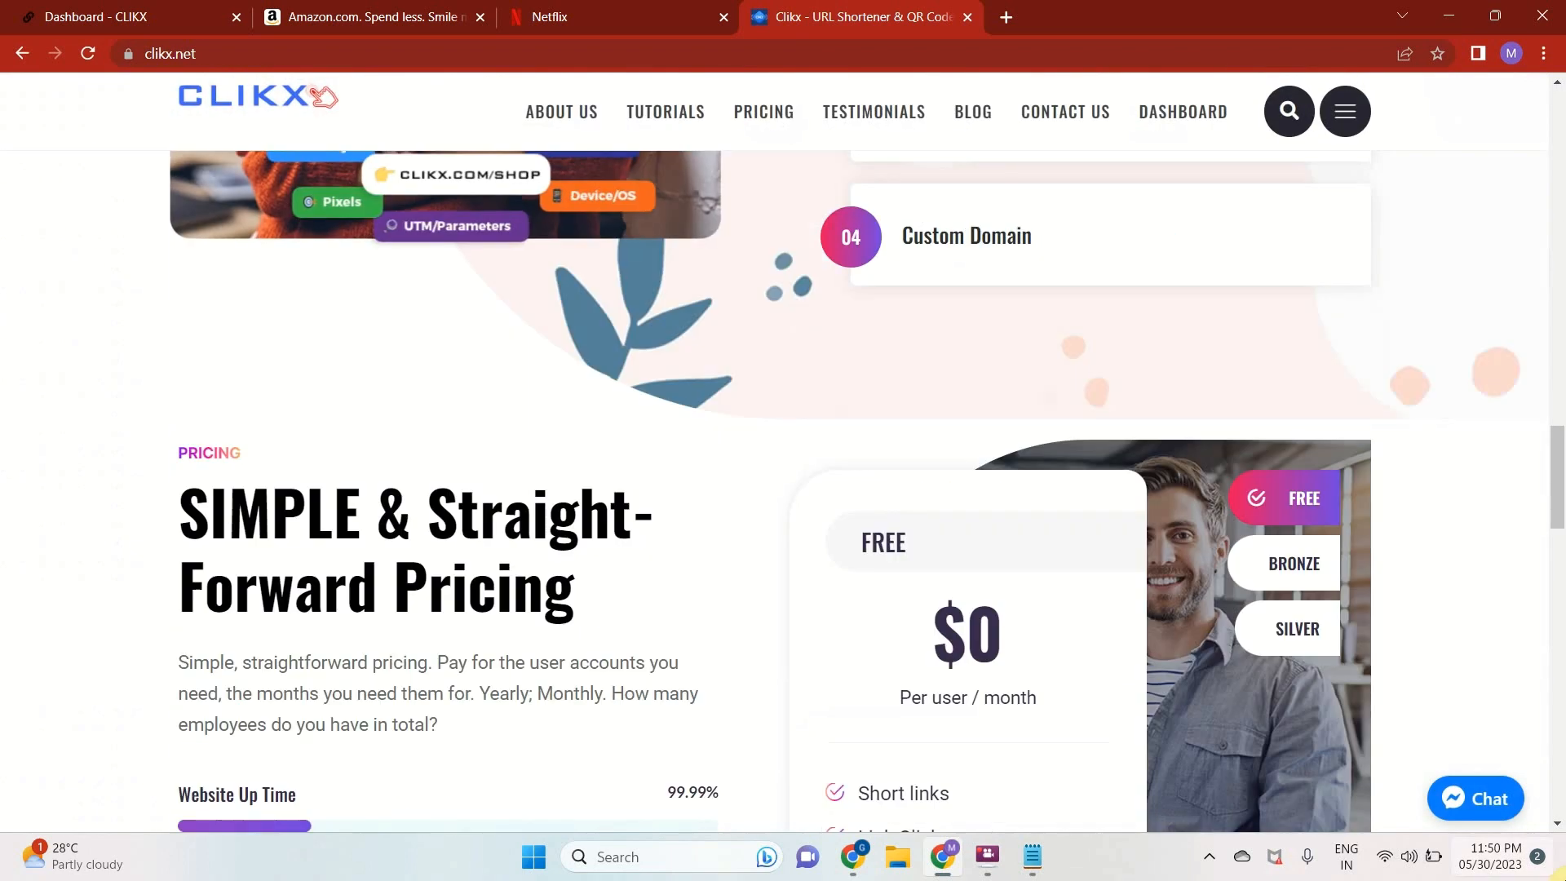
Start a support chat with CLIKX as a guest, send the suggested message "Please Mention Your Registered Email Id." and minimize the chat
click(1465, 806)
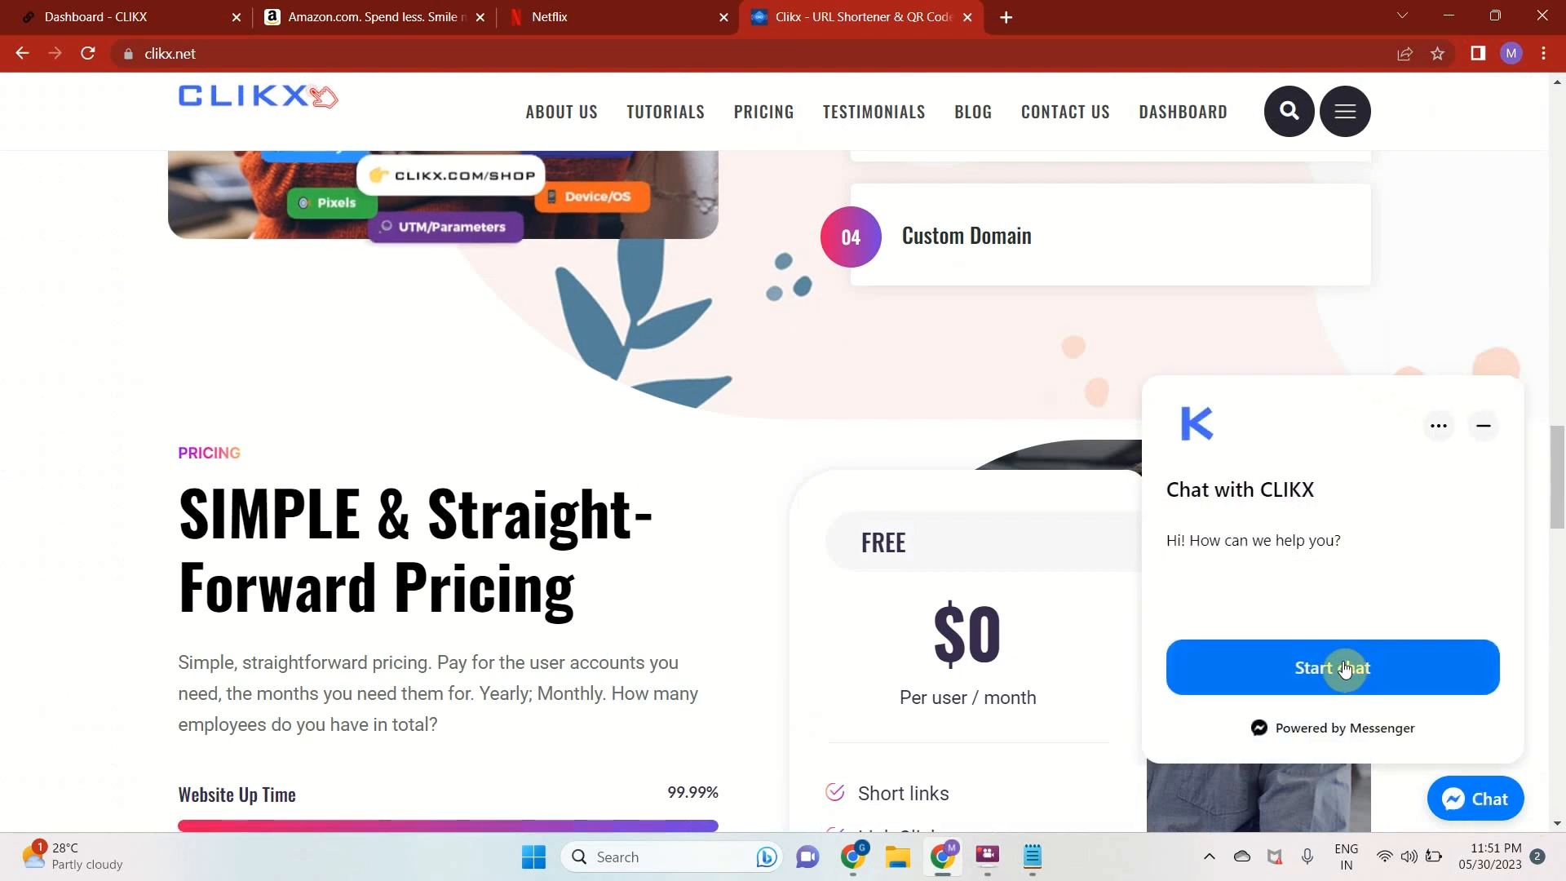
click(1345, 669)
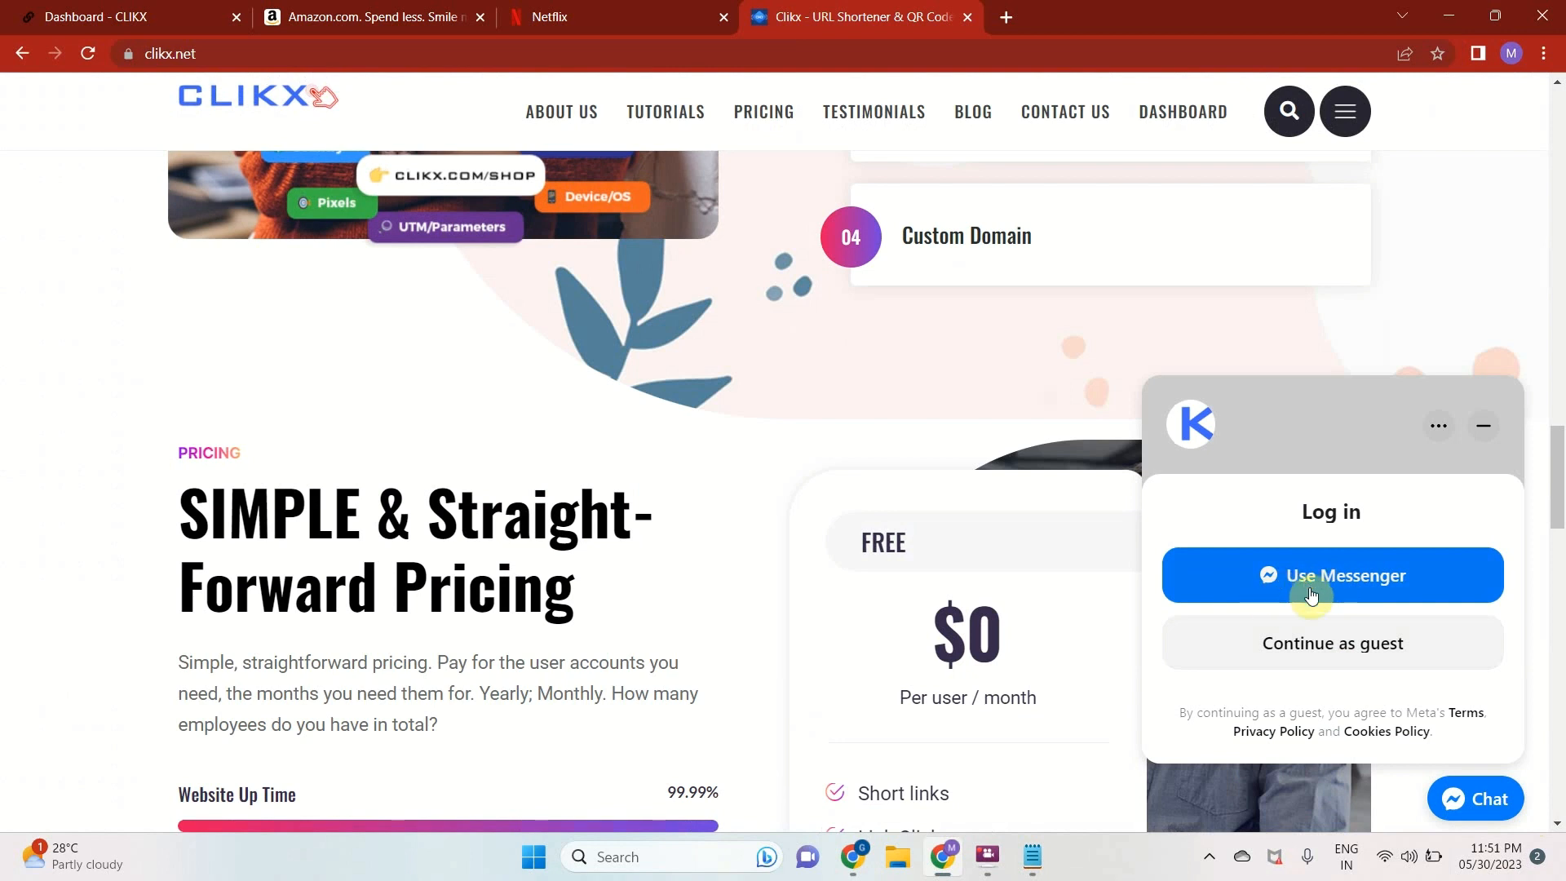
click(1307, 650)
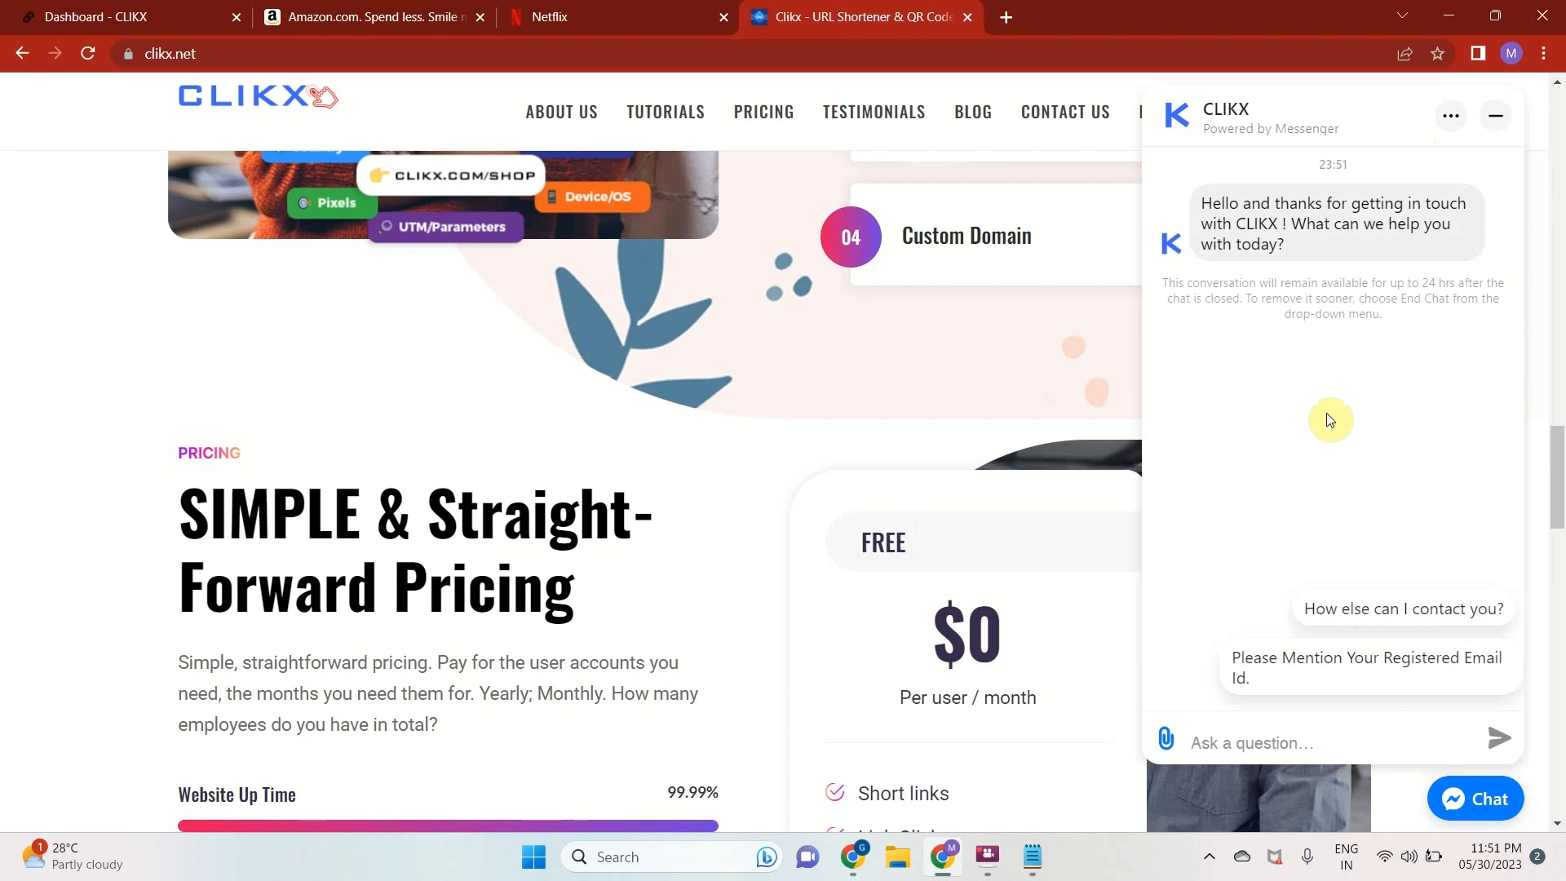
click(1250, 667)
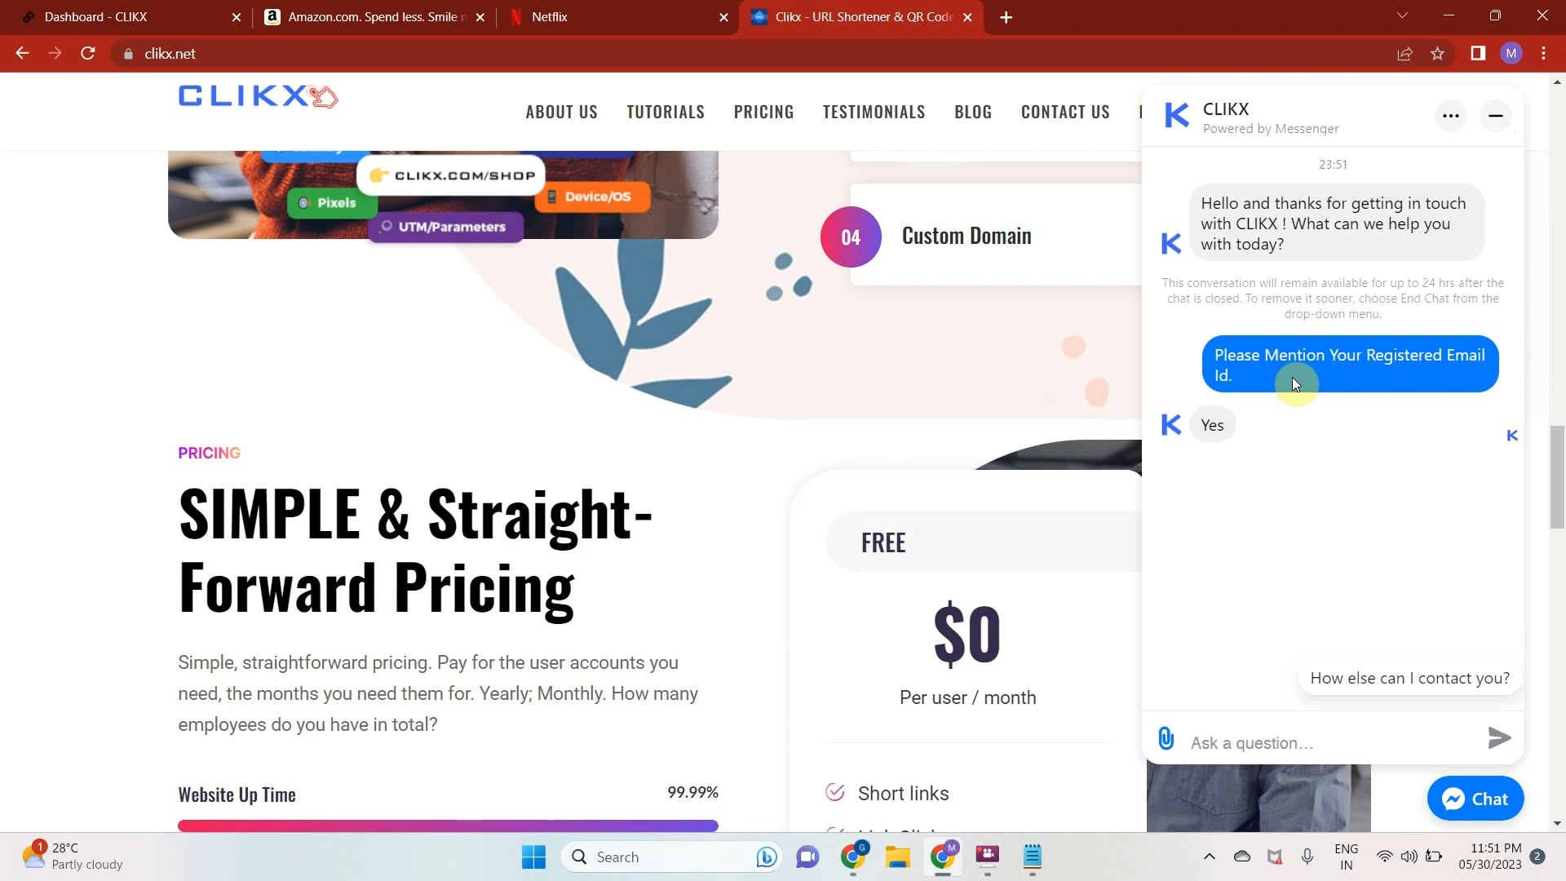
click(1496, 115)
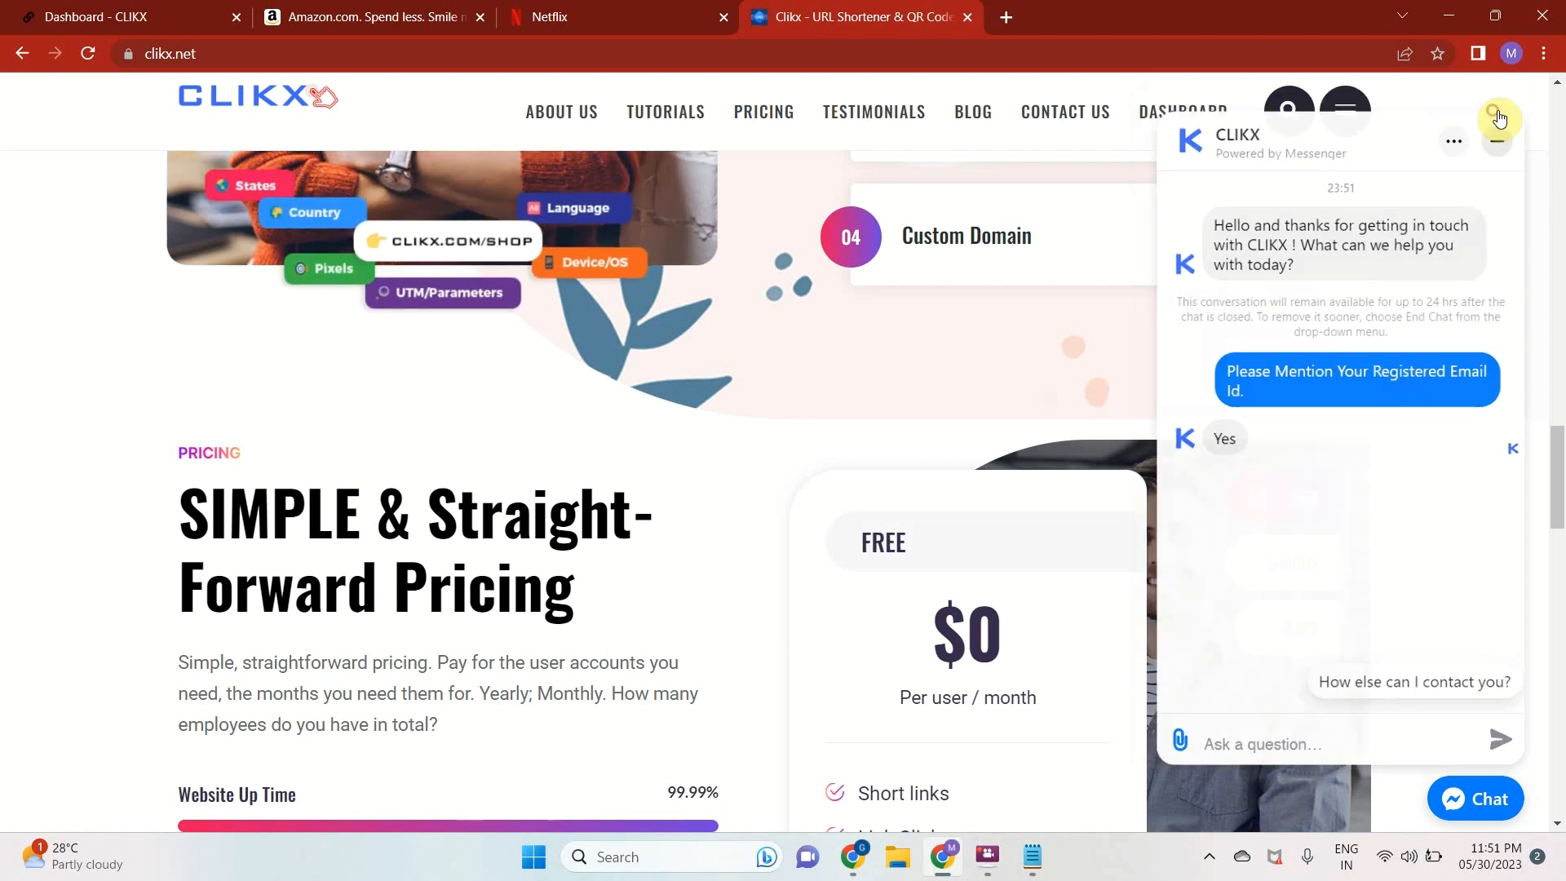